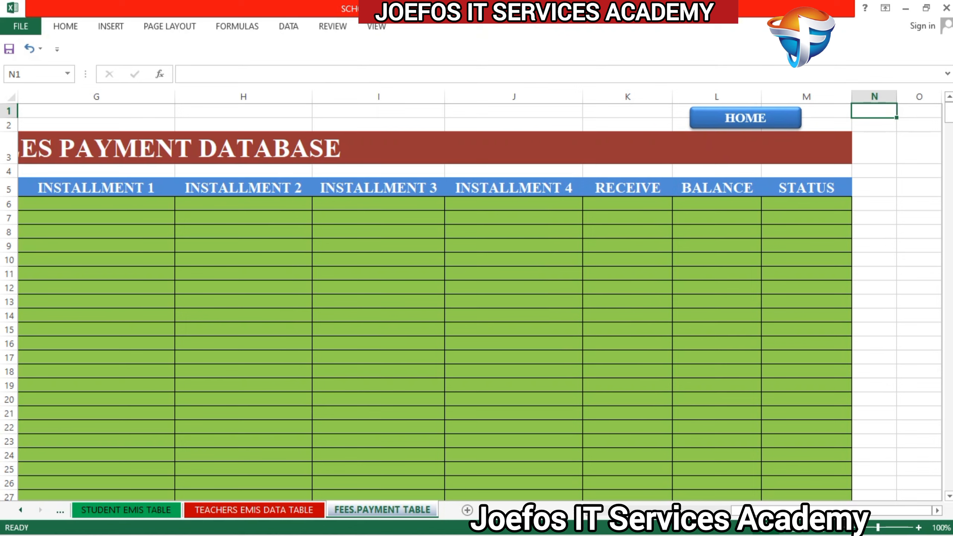
Step: Add a new worksheet after FEES.PAYMENT TABLE and rename it ADM RECEIPT
click(467, 511)
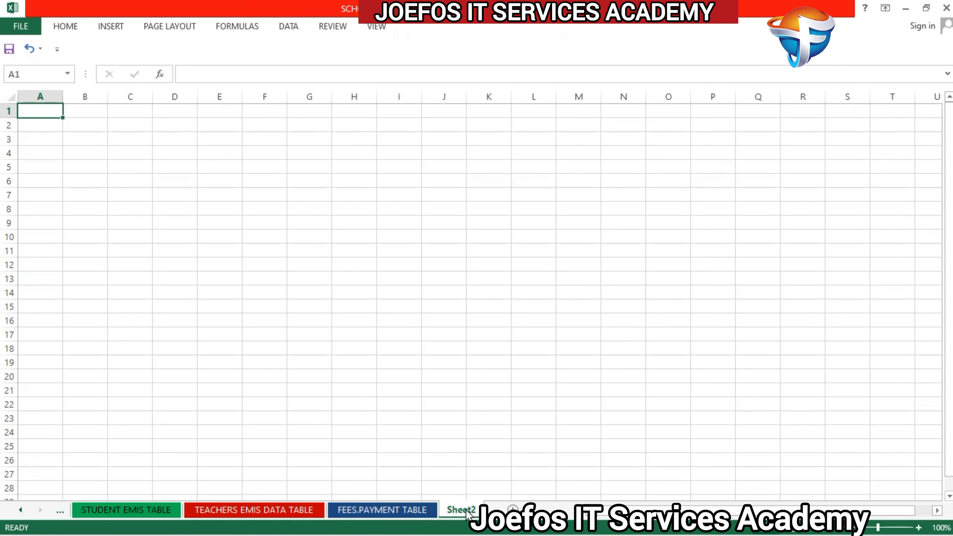
right_click(467, 515)
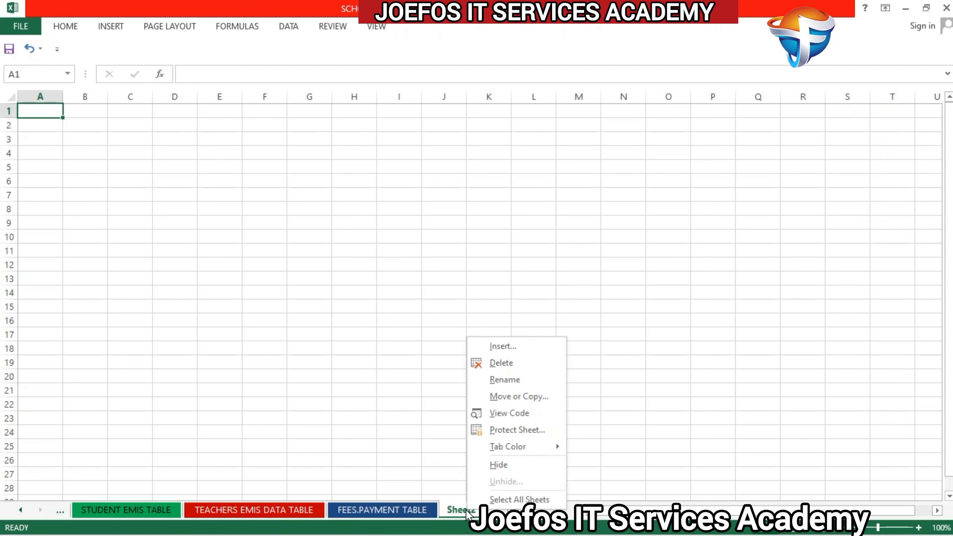
click(518, 379)
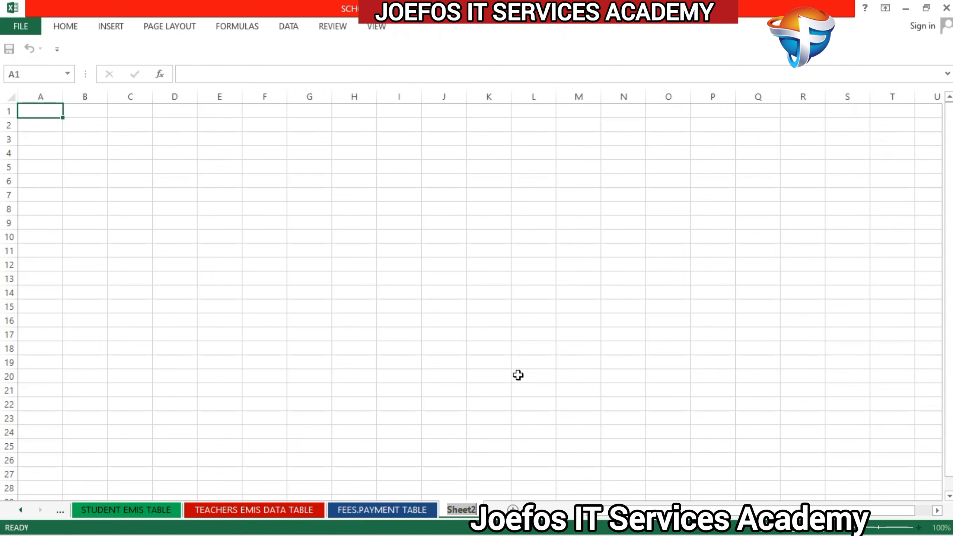
text(AD)
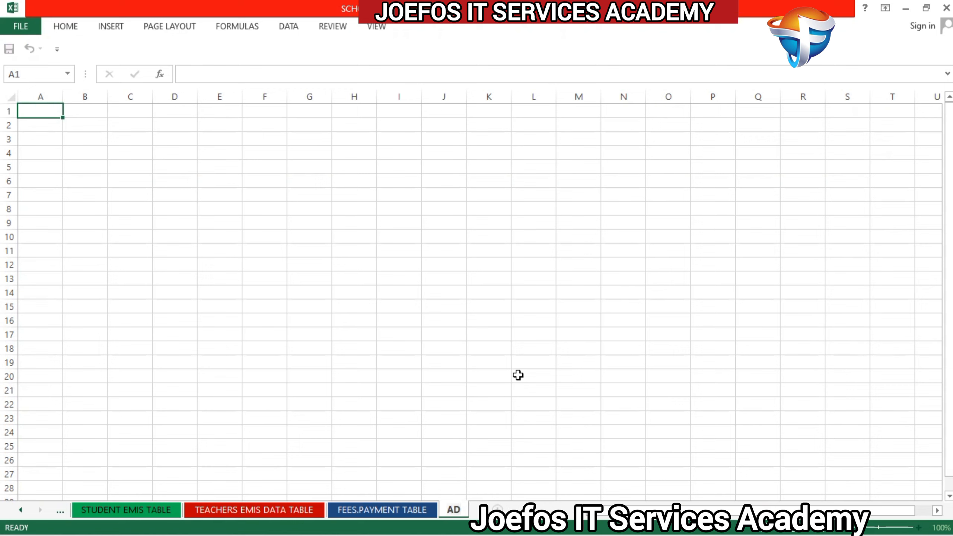
text(M RECEIPT)
key(Return)
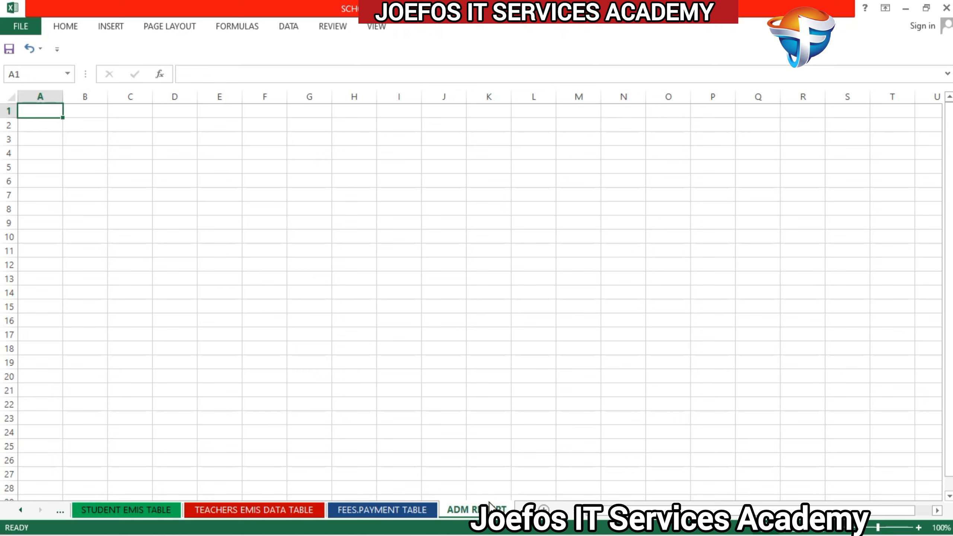
Step: Set the ADM RECEIPT sheet's tab color to a dark blue theme shade
right_click(489, 503)
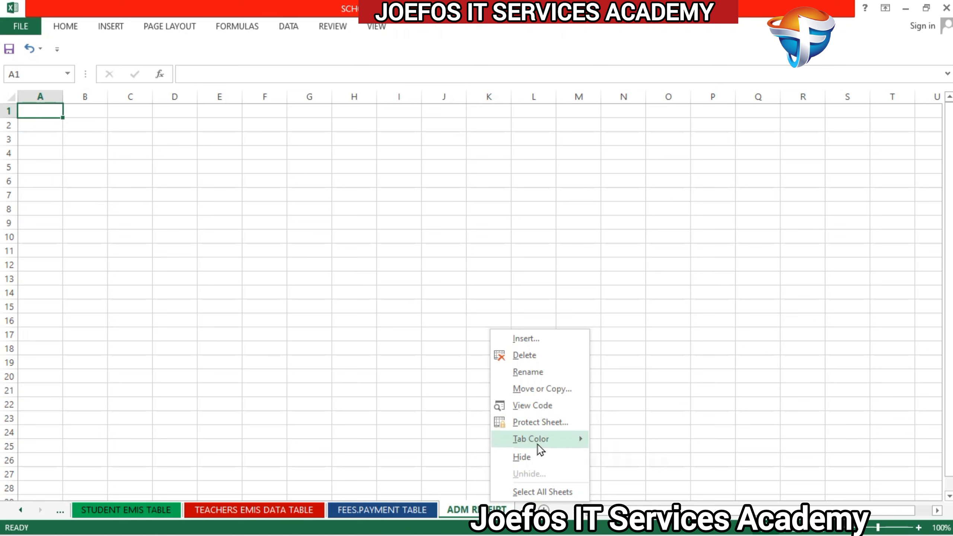
mouse_move(539, 448)
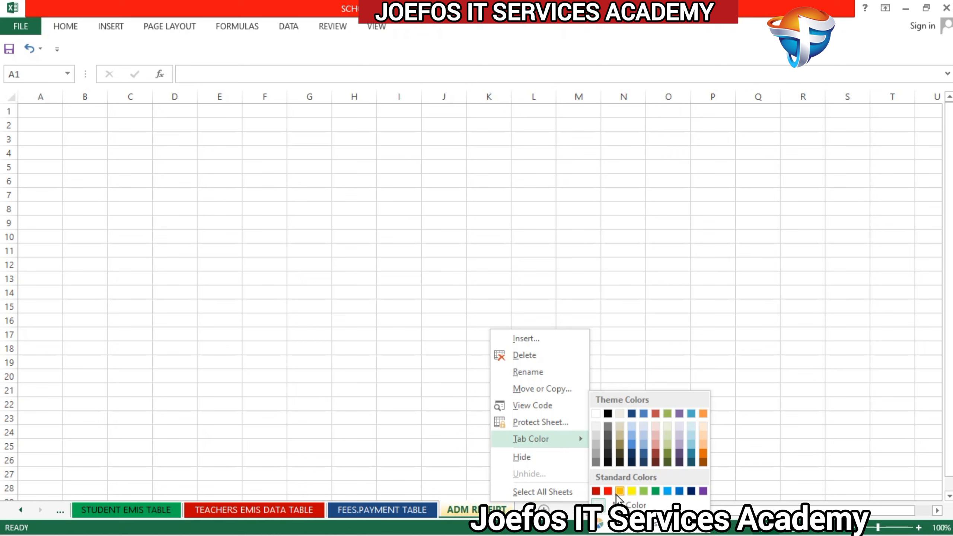
click(631, 455)
click(544, 381)
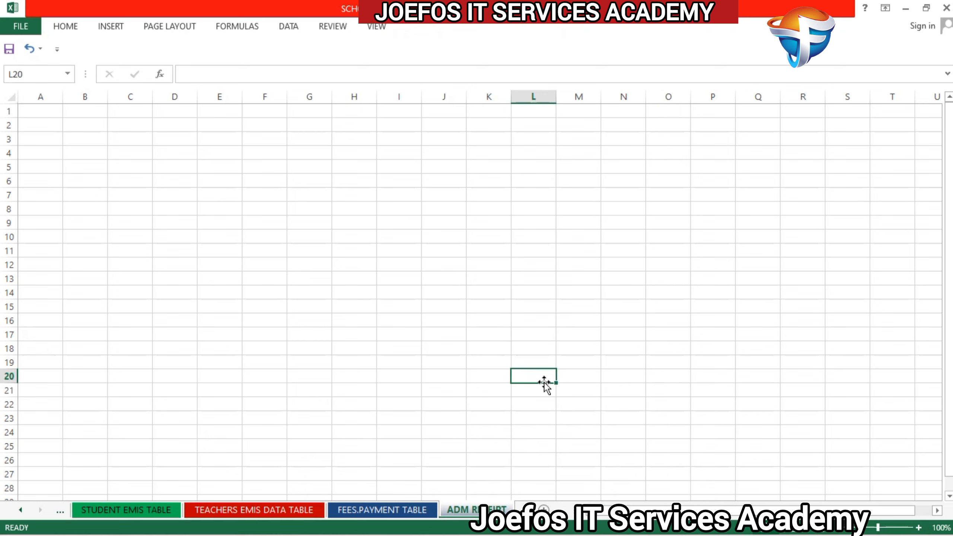
click(399, 305)
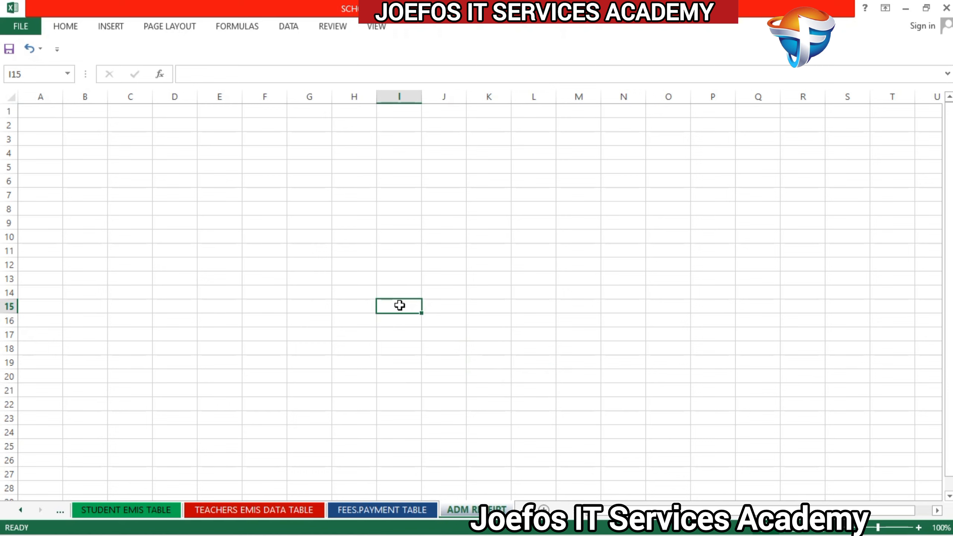
click(534, 389)
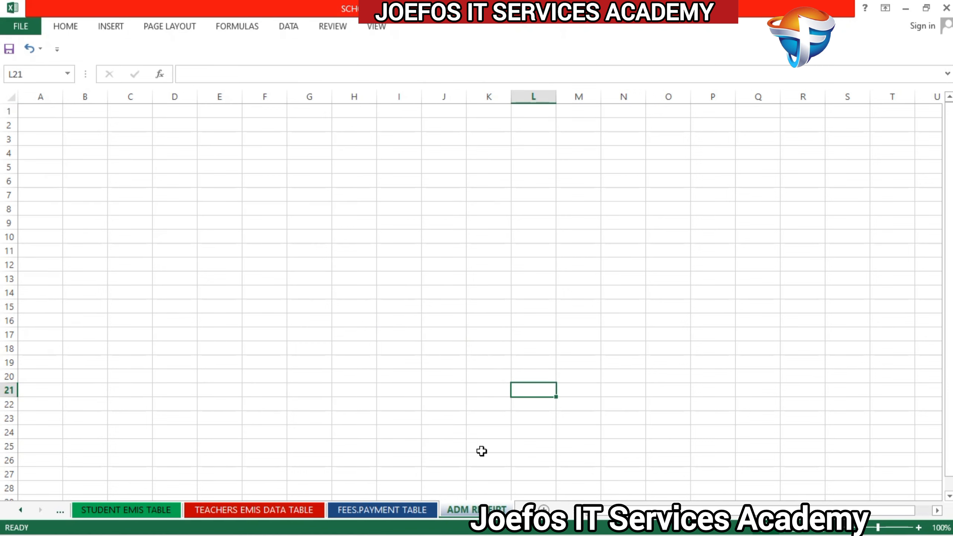
Step: Show the page-break lines on the ADM RECEIPT sheet by viewing the print preview and returning to the sheet
click(10, 26)
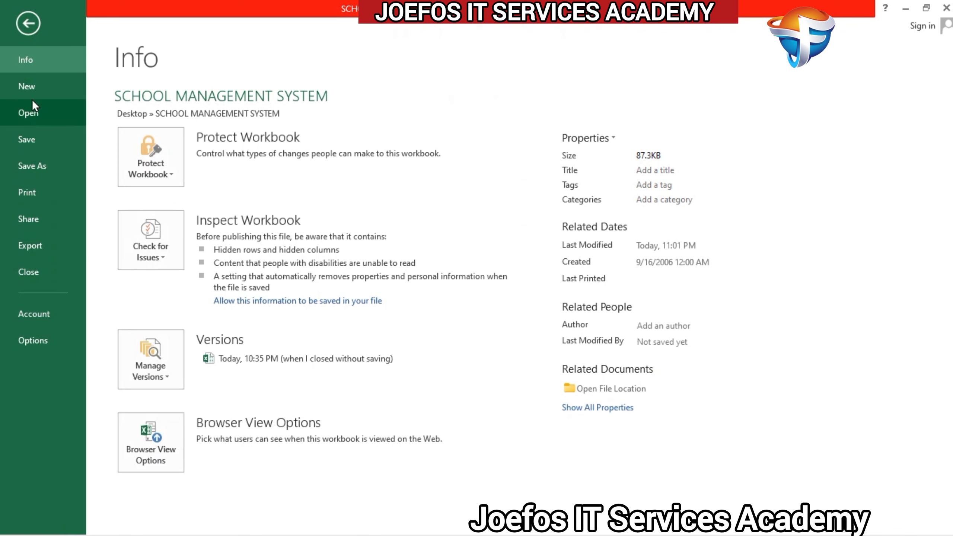
click(33, 192)
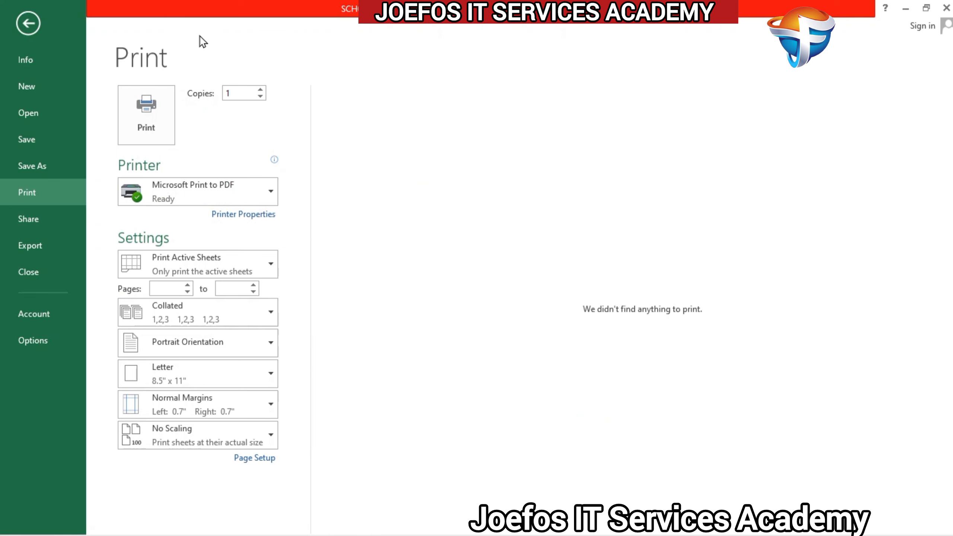
click(28, 23)
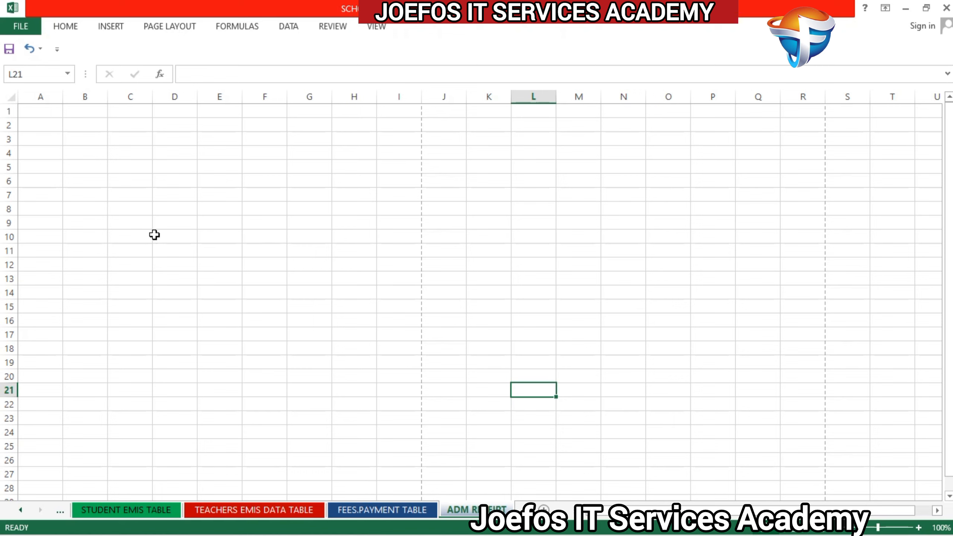
Step: Enter the receipt labels ADM NO. in cell A7 and NAME in cell A9
click(37, 192)
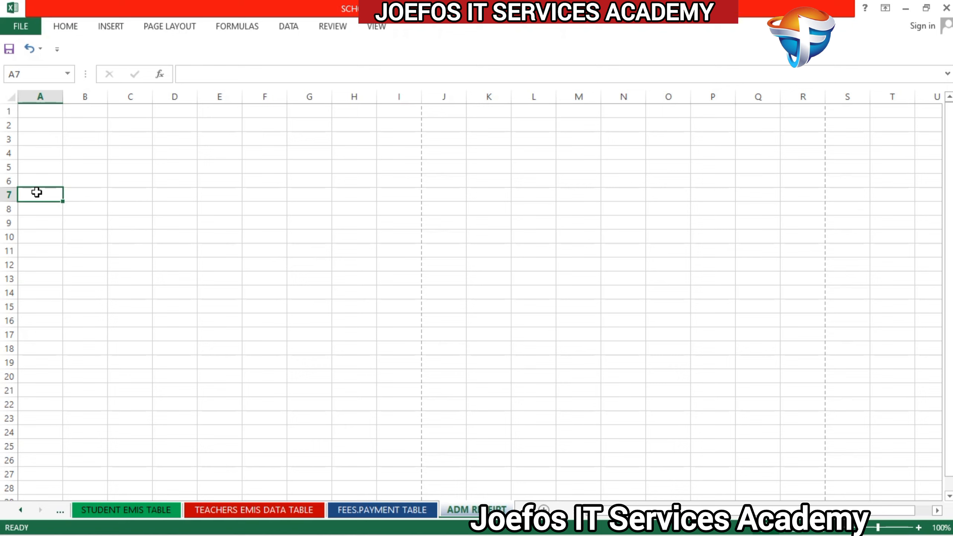
text(ADM)
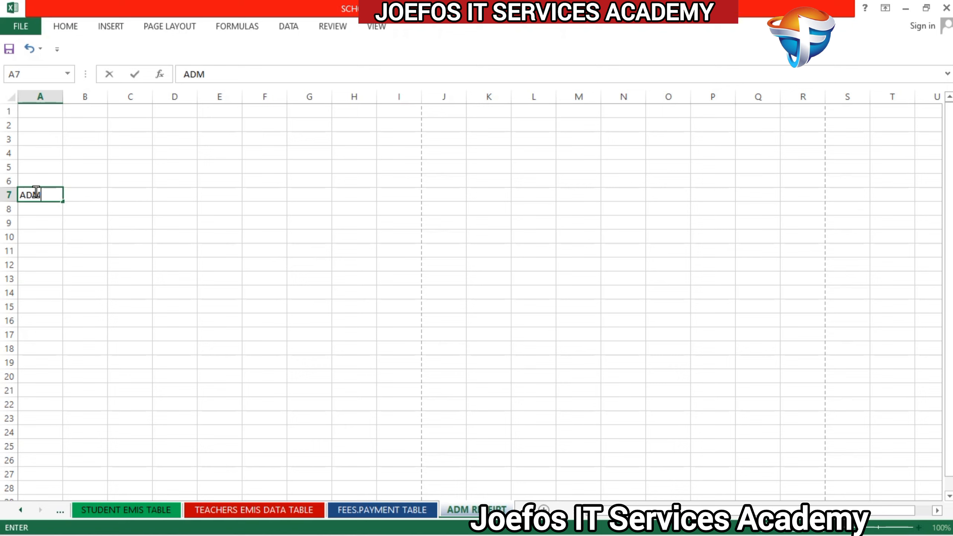
text( NO.)
click(41, 222)
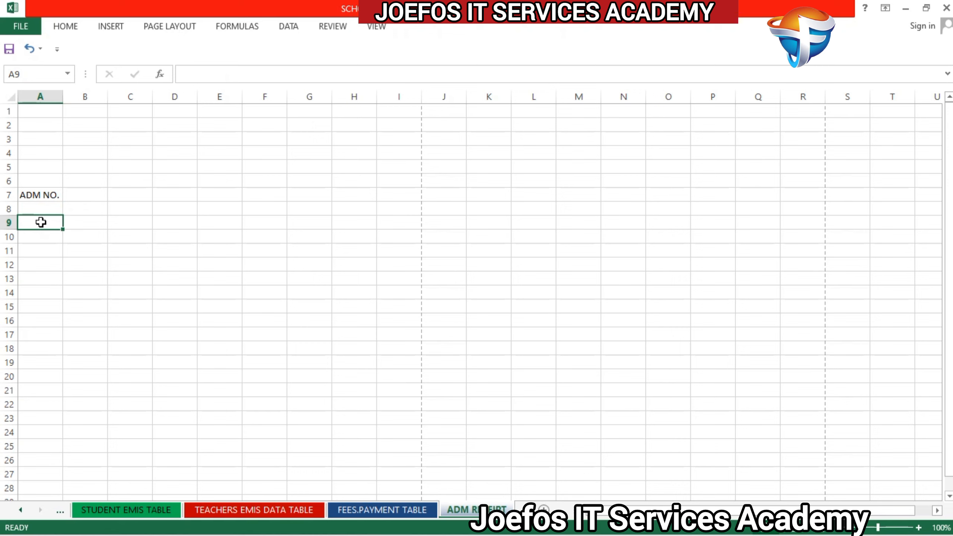
text(NAEM)
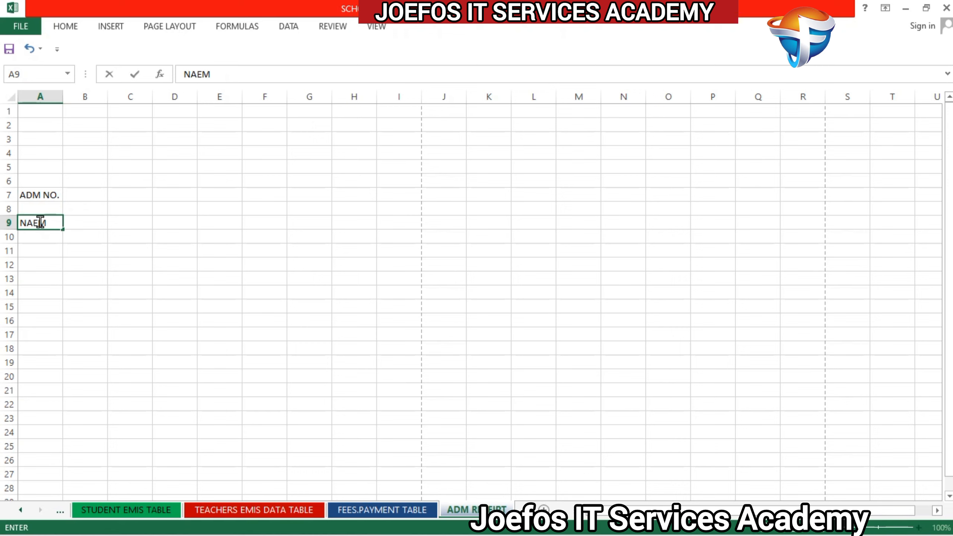
key(BackSpace)
key(BackSpace)
text(ME)
Step: Enter the receipt labels CLASS in cell A11 and GENDER in cell A13
click(46, 255)
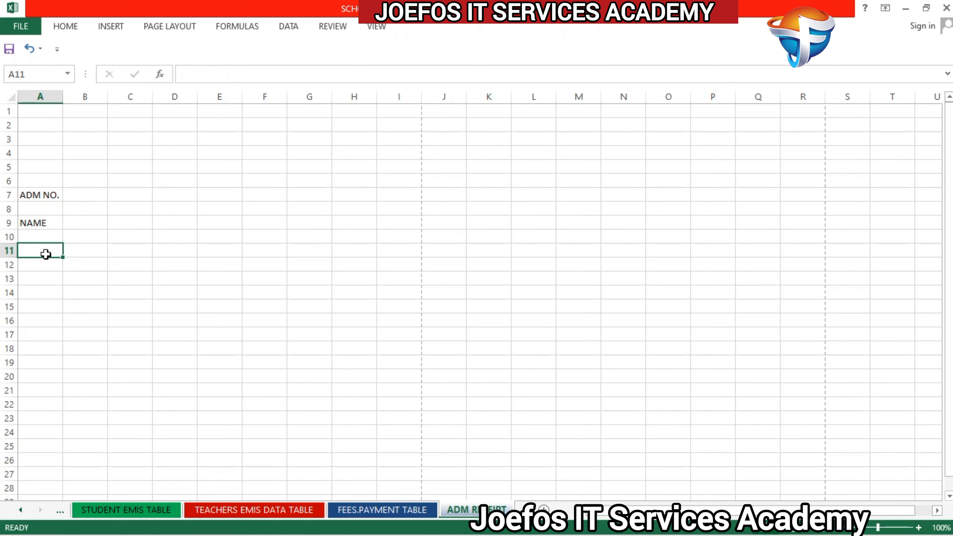
text(CLASS)
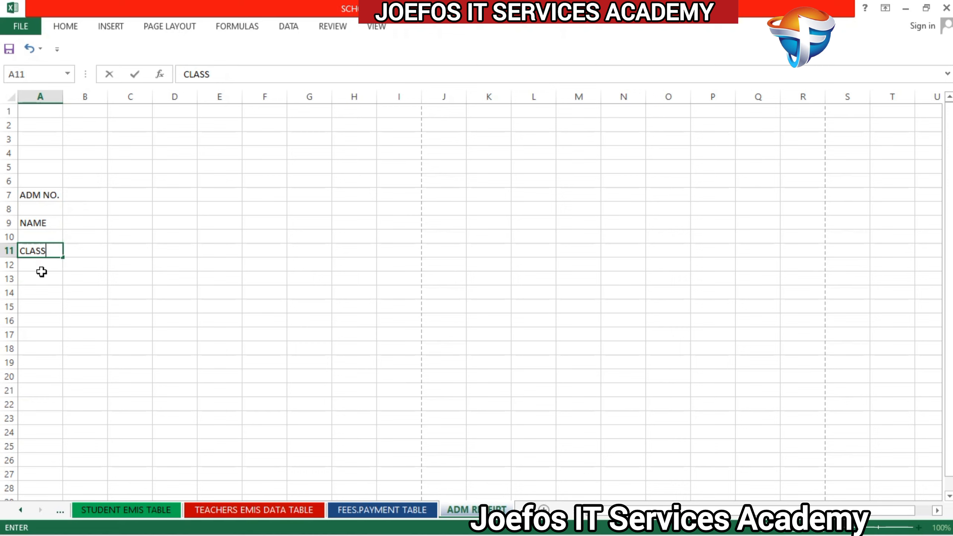
click(37, 281)
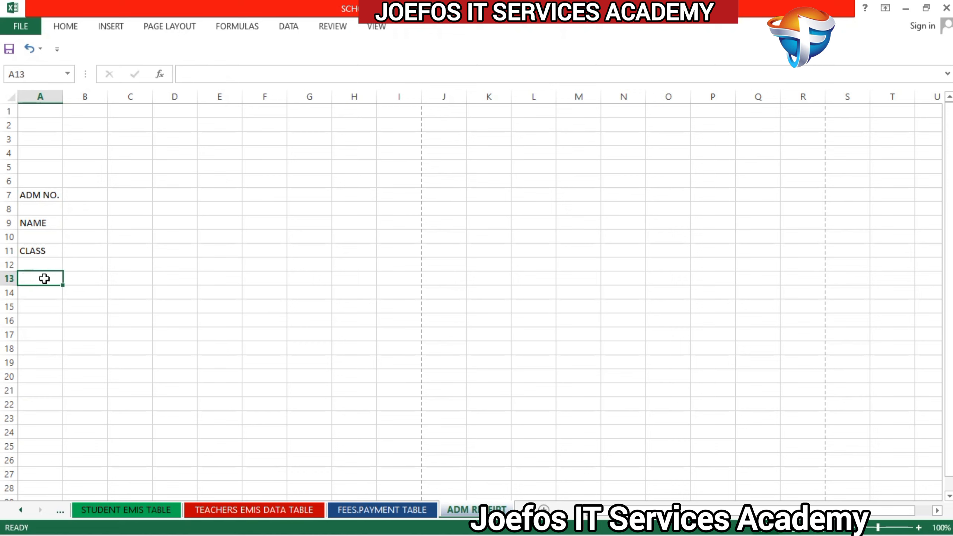
text(GE)
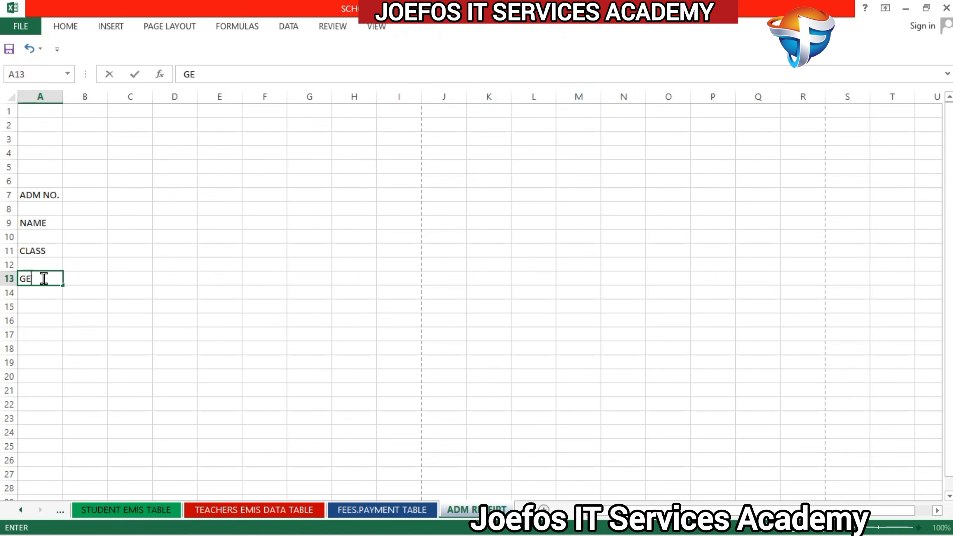
text(NDER)
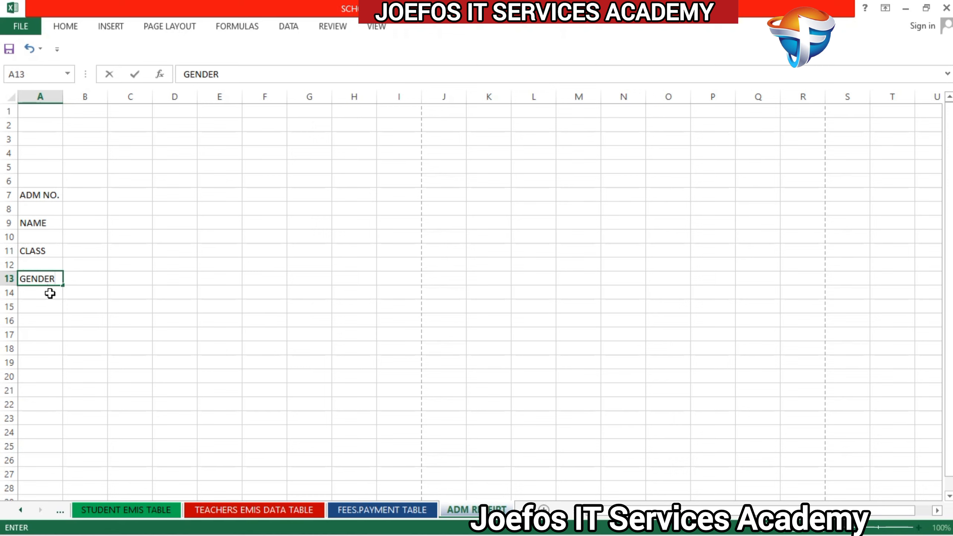
key(Return)
key(Return)
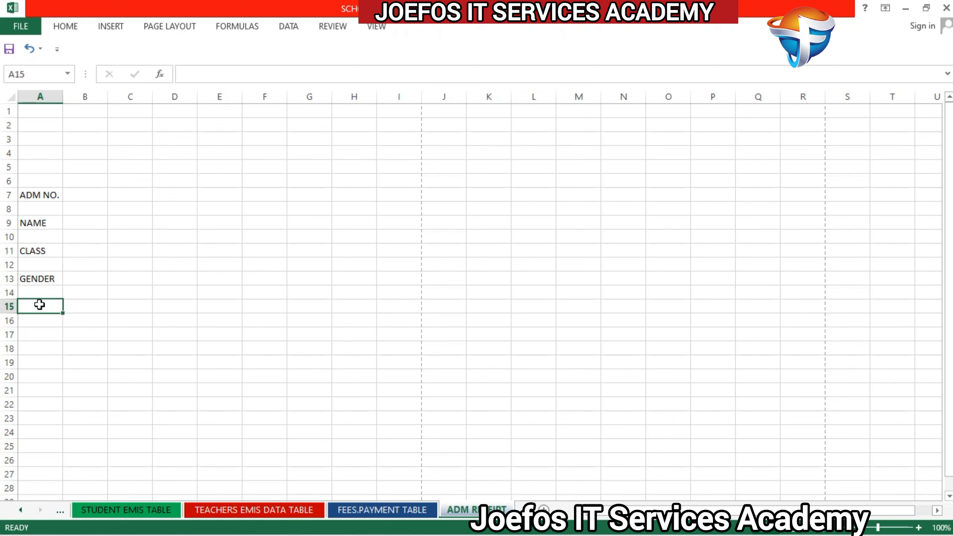
Step: Enter the label DOB in cell A15 and widen column A slightly
text(DOB)
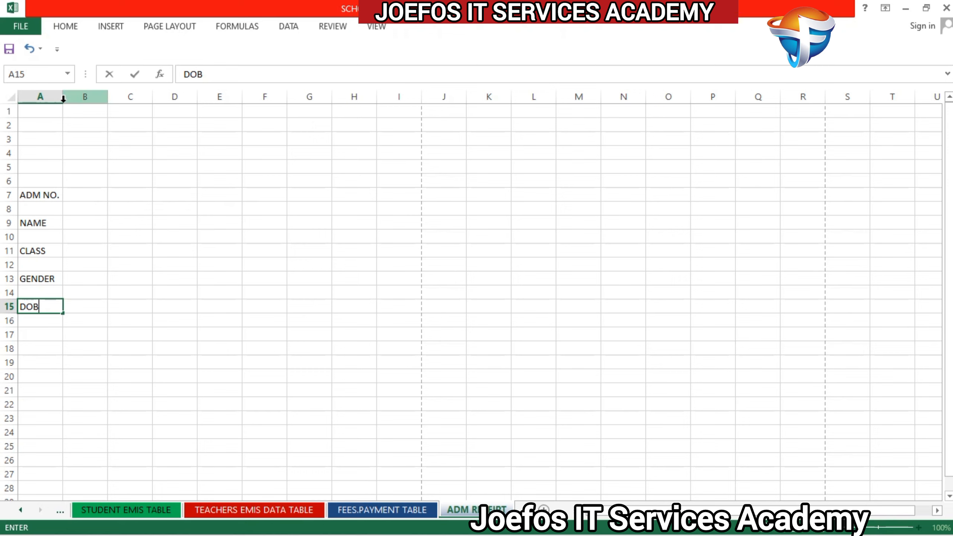
drag(61, 98, 81, 92)
click(130, 166)
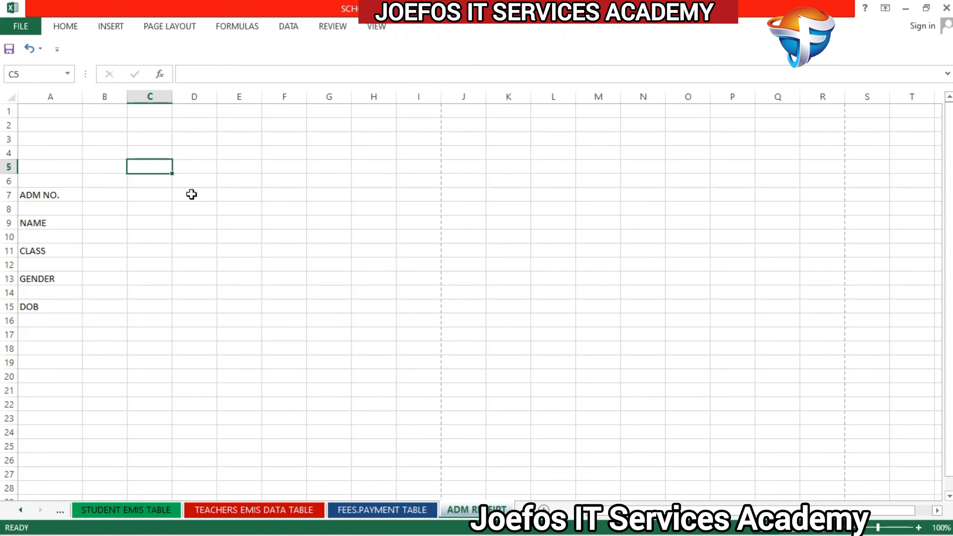
Step: Enter the second-column labels DOA in cell E7 and ADM FEE in cell E9
click(228, 195)
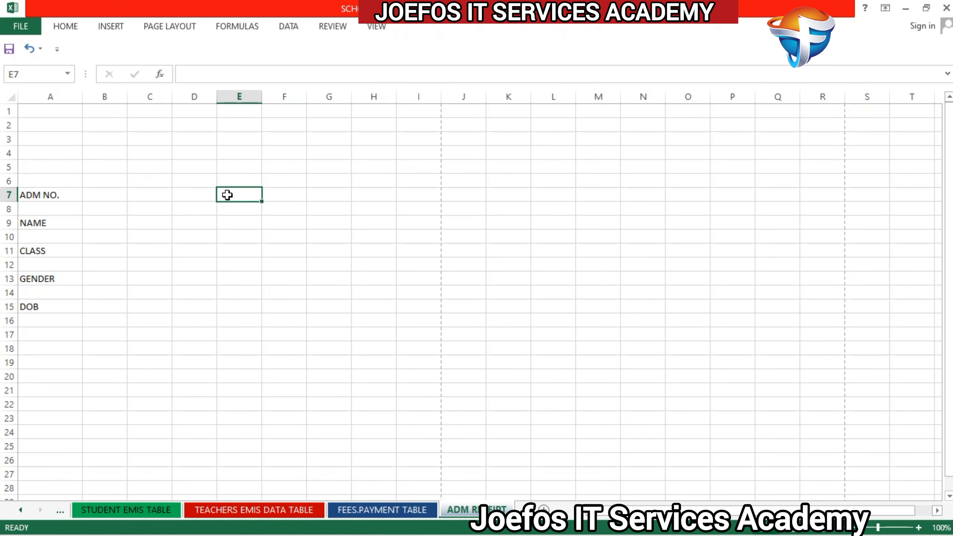
text(DOA)
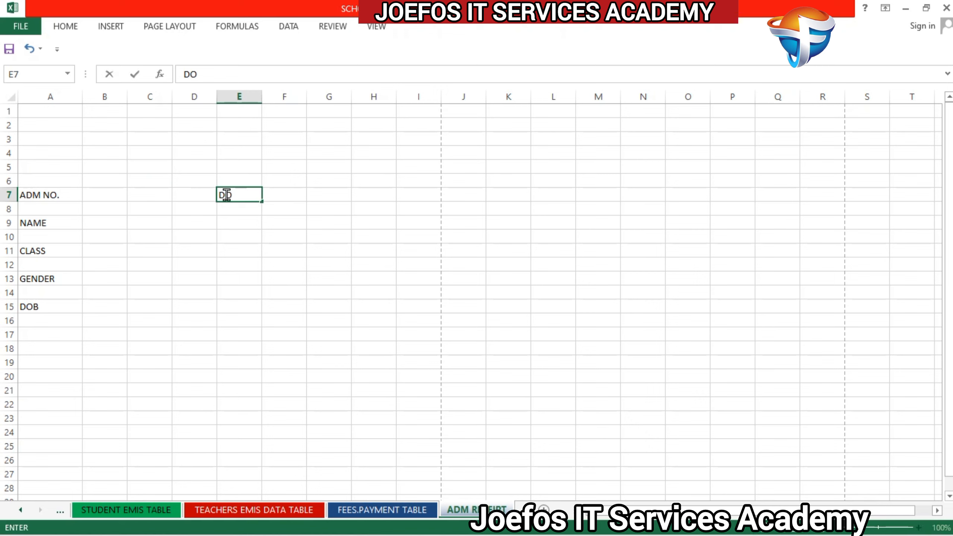
click(228, 223)
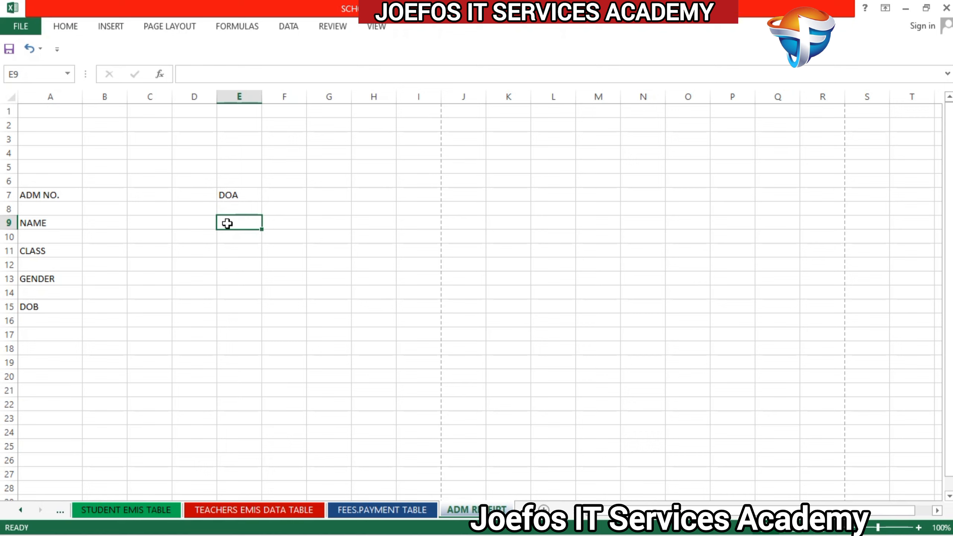
text(ADM FEE)
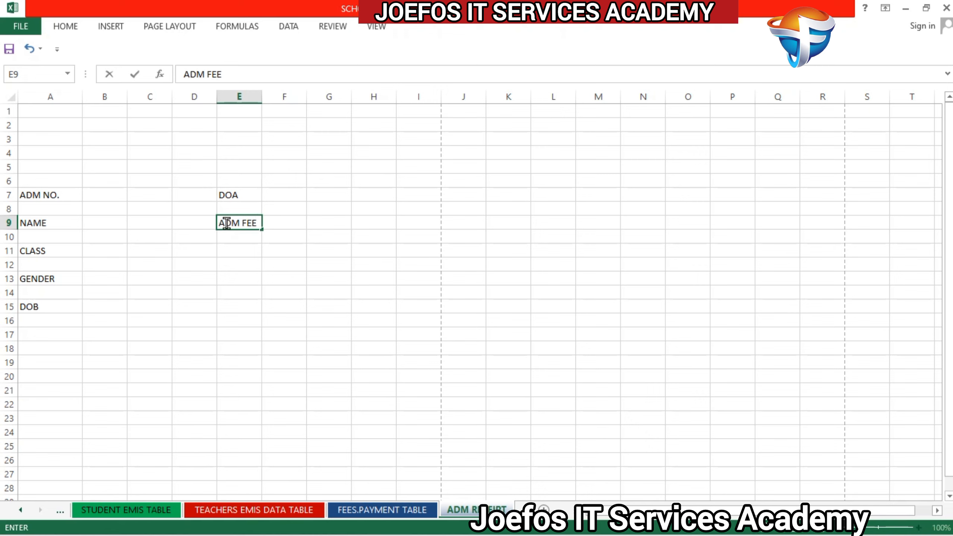
Step: Enter the labels GUARDIAN in cell E11, ADDRESS in cell E13 and CONTACT in cell E15
click(228, 253)
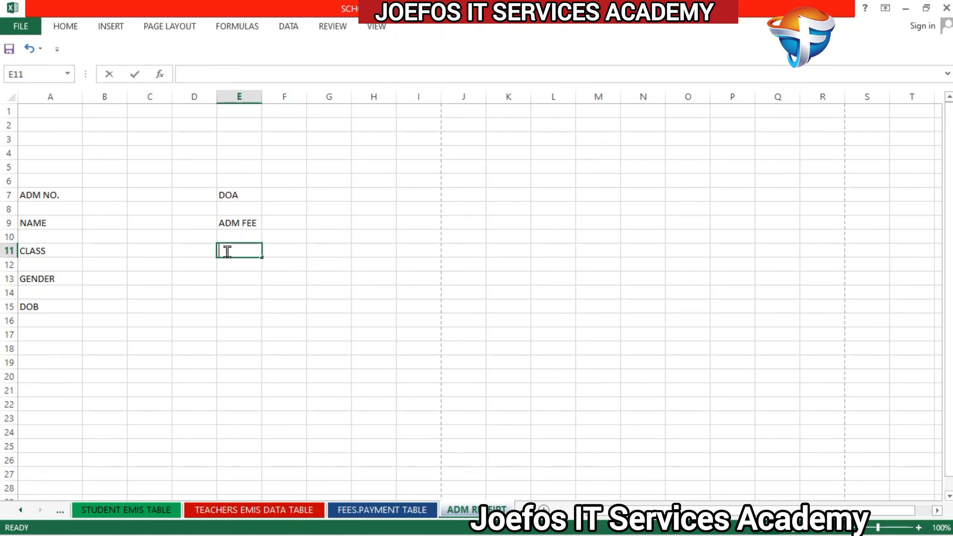
text(GUARD)
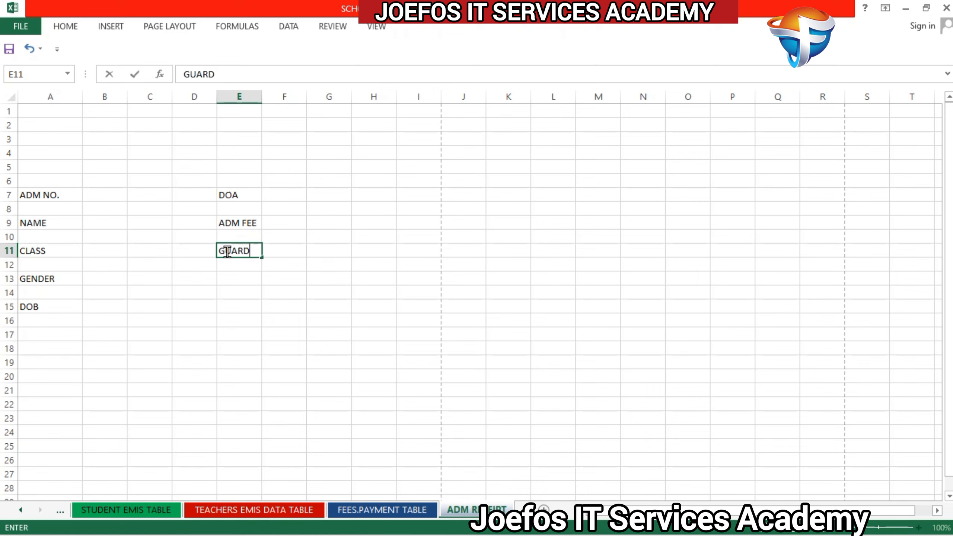
text(IAN)
click(234, 279)
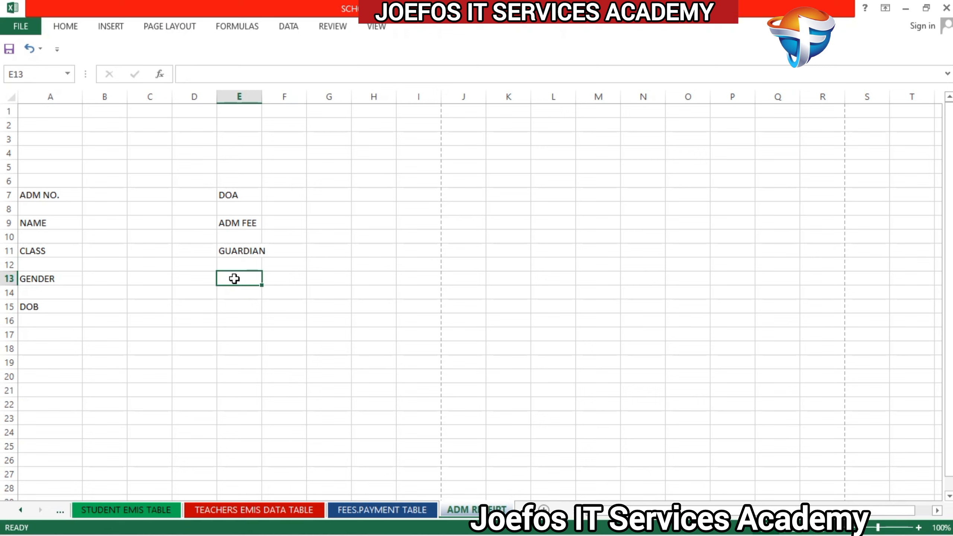
text(ADD)
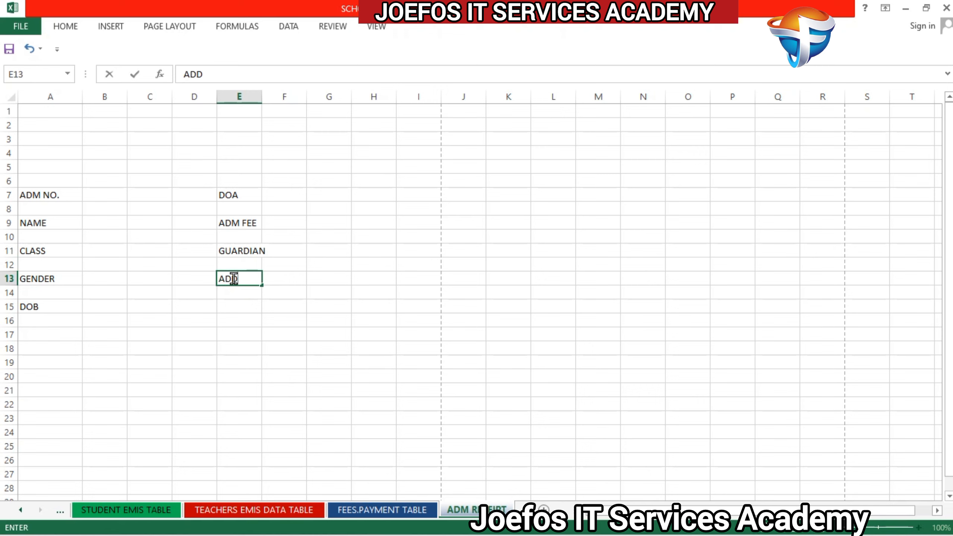
text(RESS)
click(238, 307)
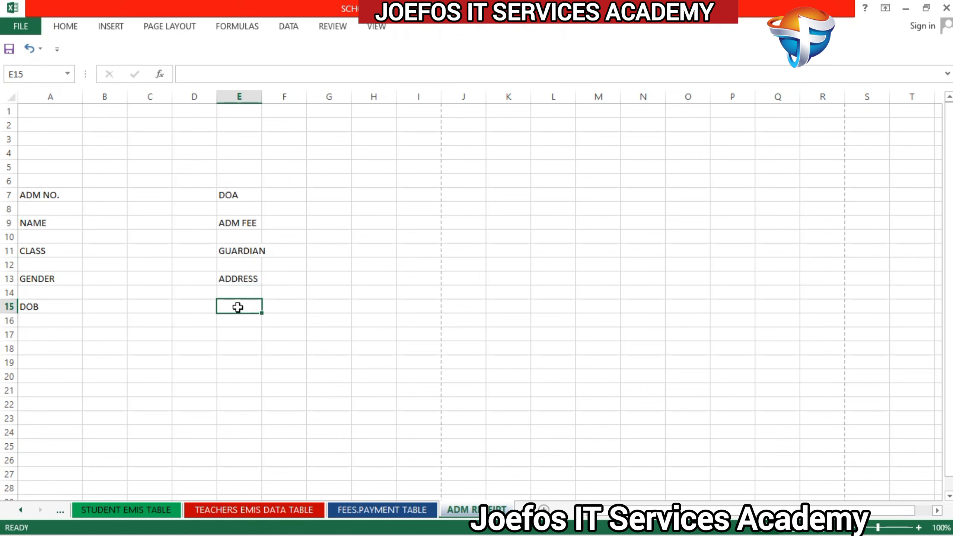
text(CONTACT)
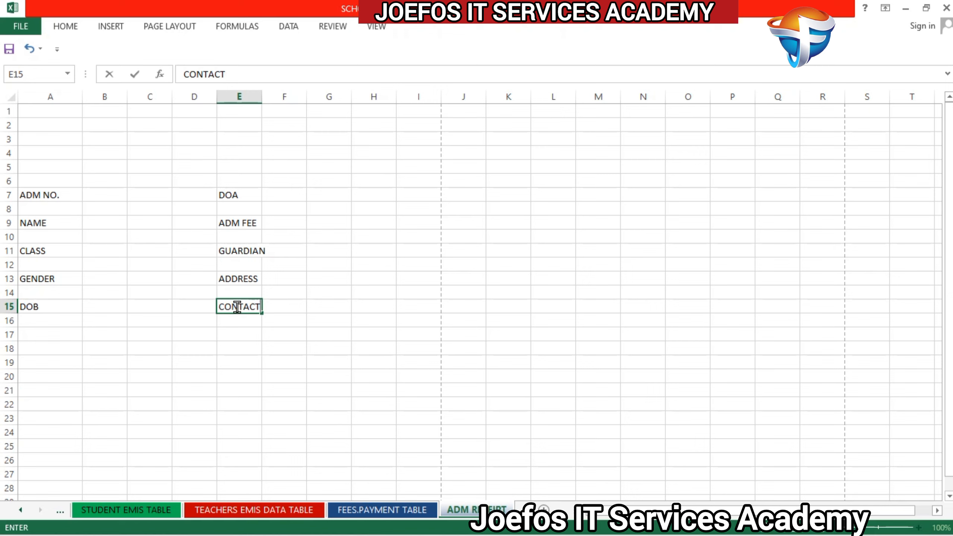
Step: Set the font of all ten receipt labels in columns A and E, rows 7 to 15, to Times New Roman
click(280, 195)
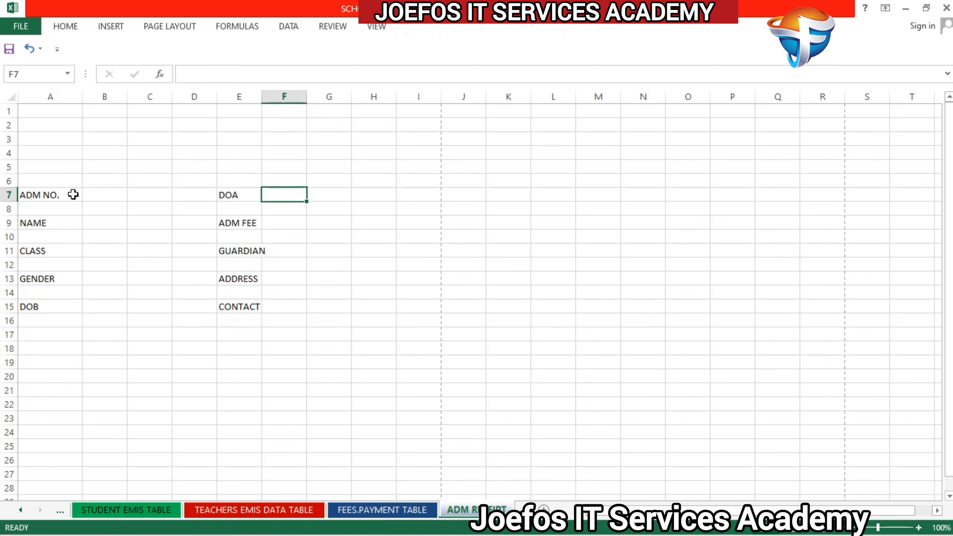
click(52, 196)
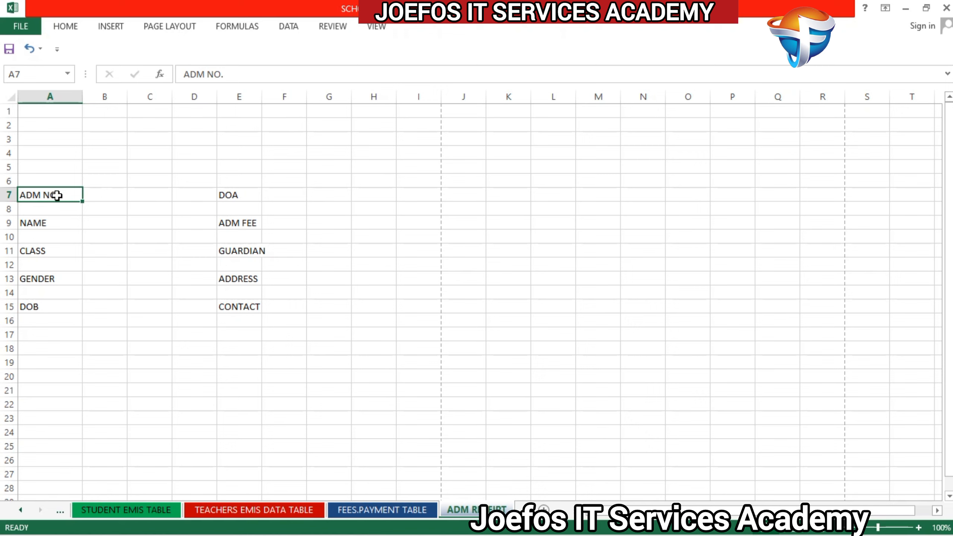
ctrl+click(44, 222)
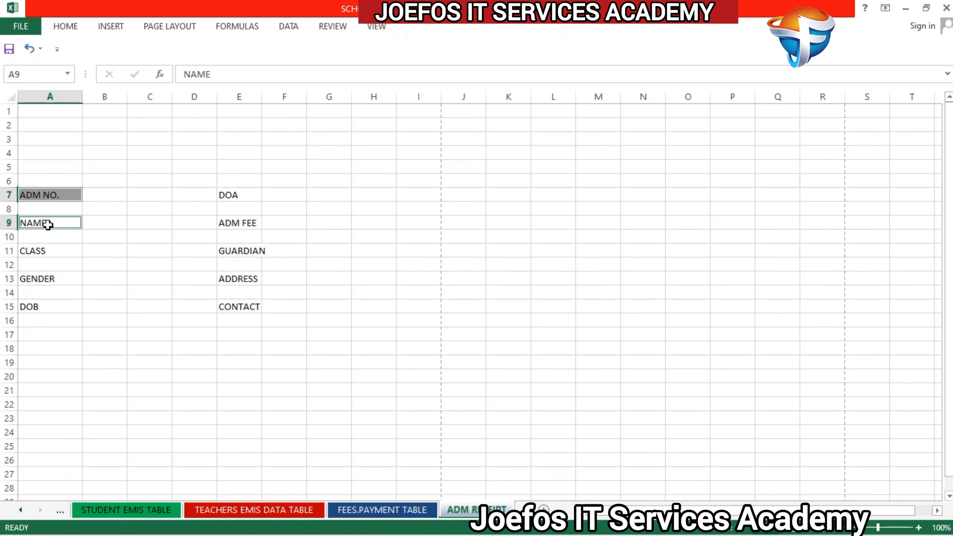
ctrl+click(48, 252)
ctrl+click(48, 277)
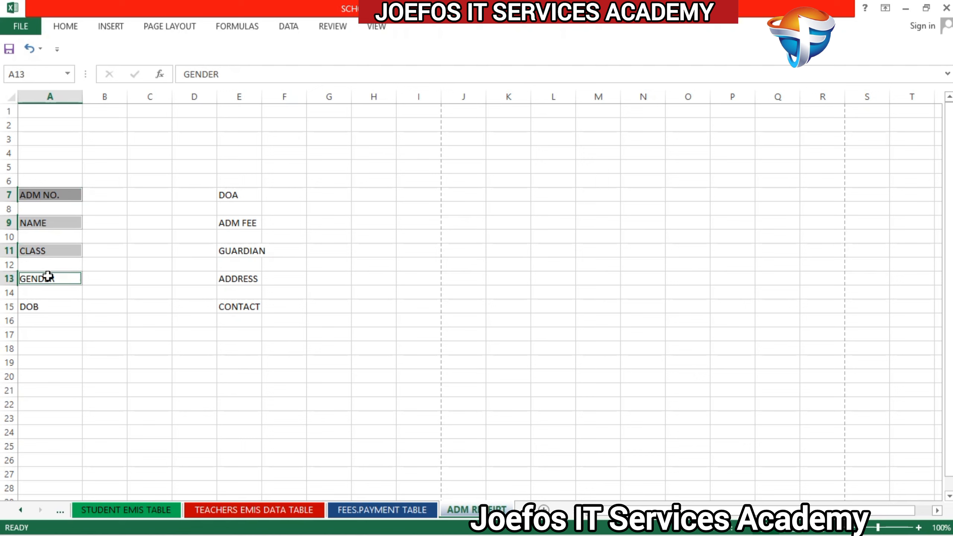
ctrl+click(45, 306)
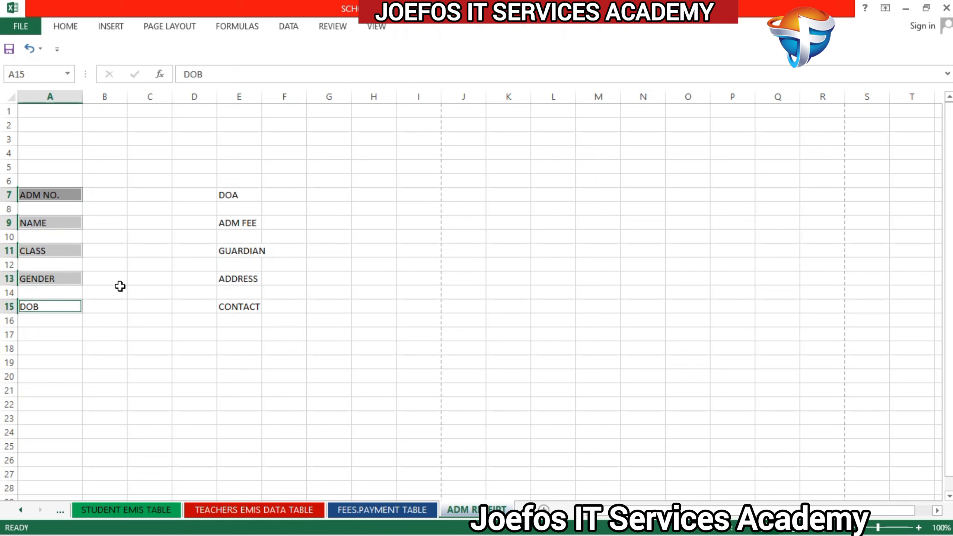
ctrl+click(238, 195)
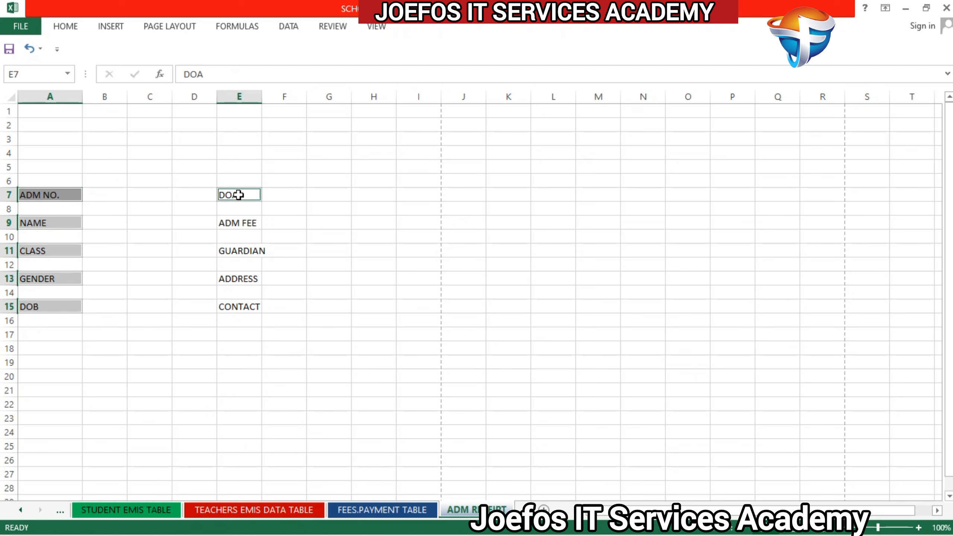
ctrl+click(242, 222)
ctrl+click(242, 251)
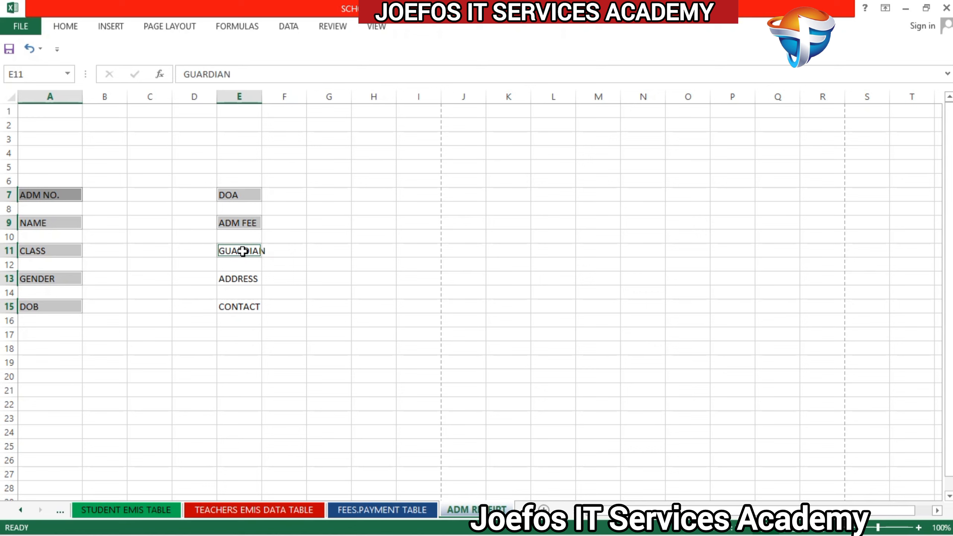
ctrl+click(243, 278)
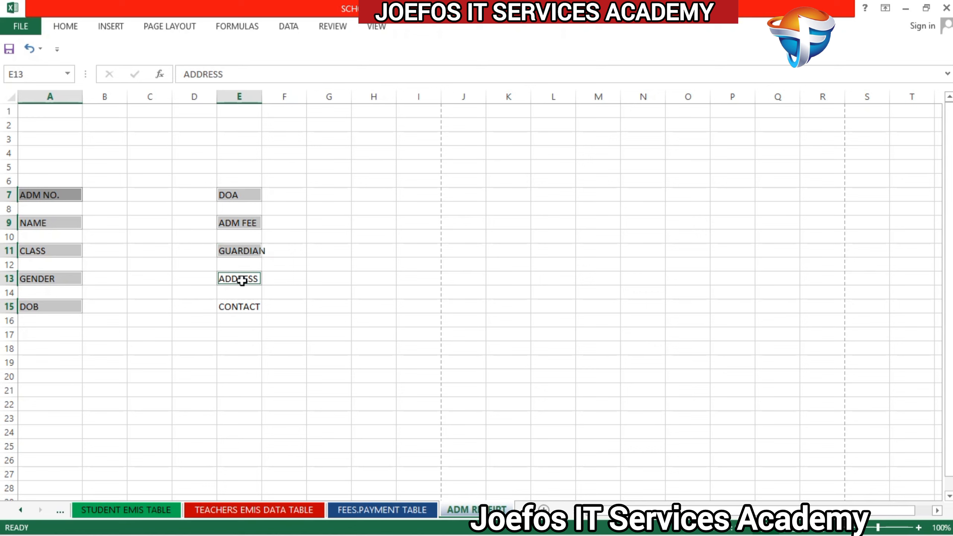
ctrl+click(242, 306)
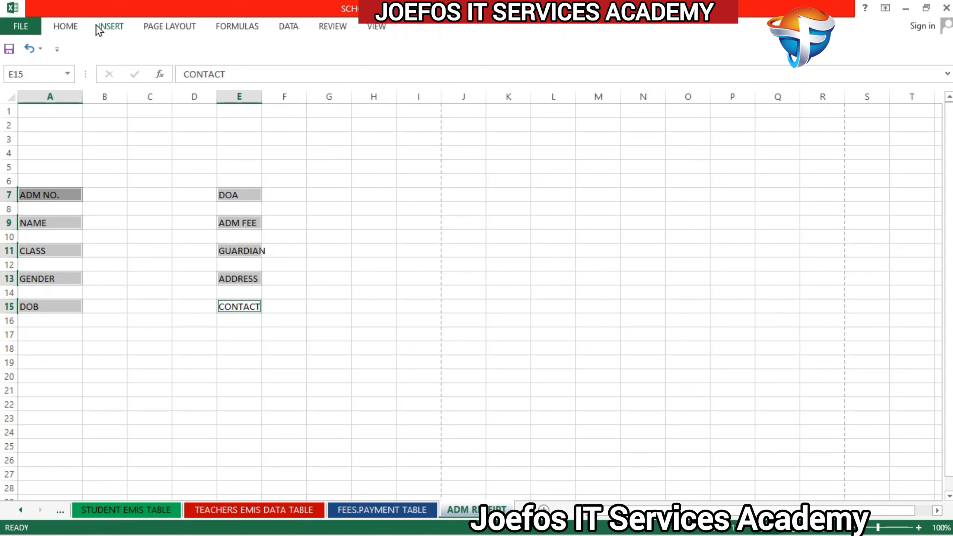
click(66, 27)
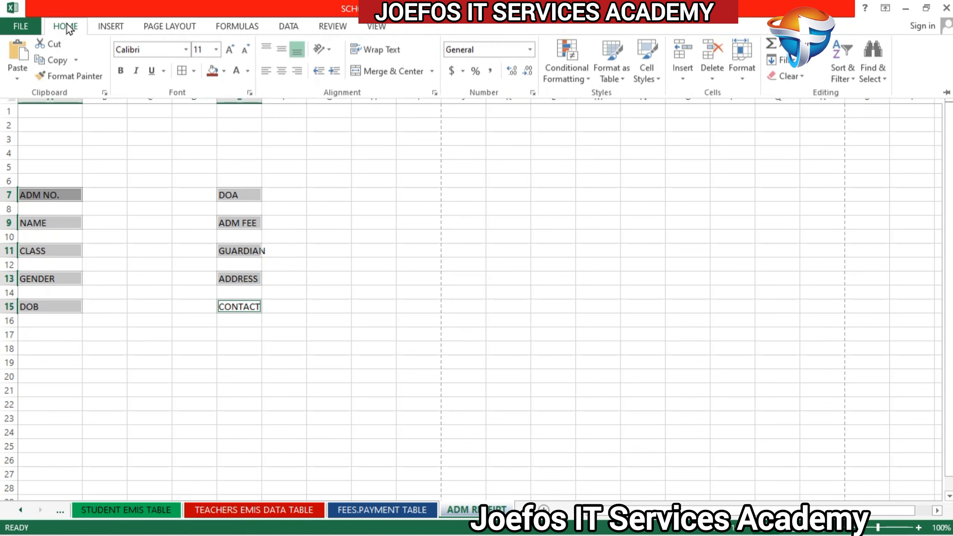
click(133, 47)
text(T)
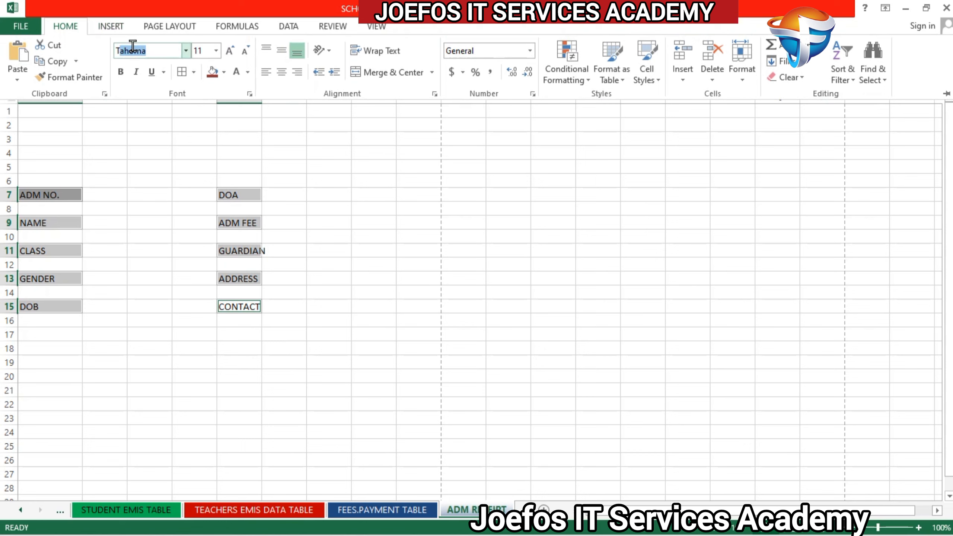
text(imes New Roma)
key(Return)
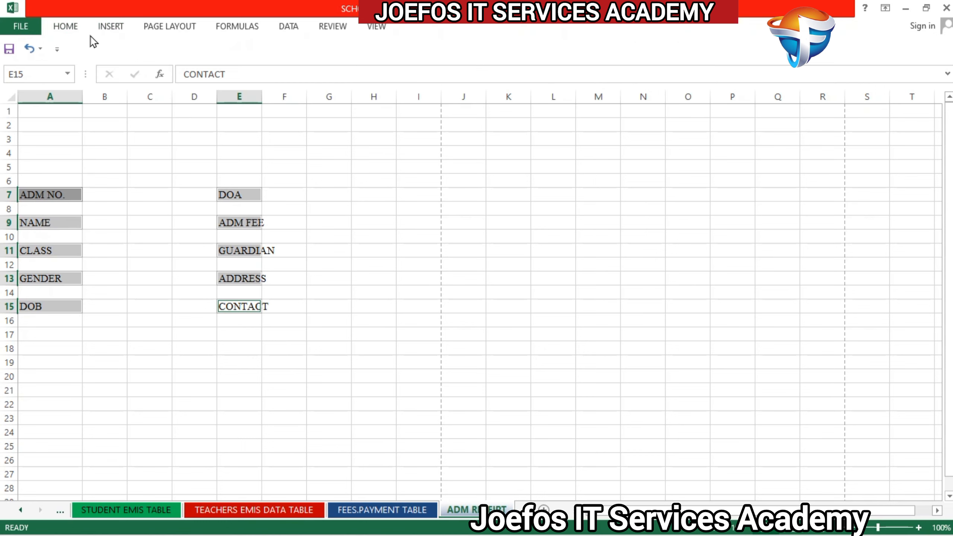
Step: Make the selected receipt labels bold and increase their font size to 12
click(68, 26)
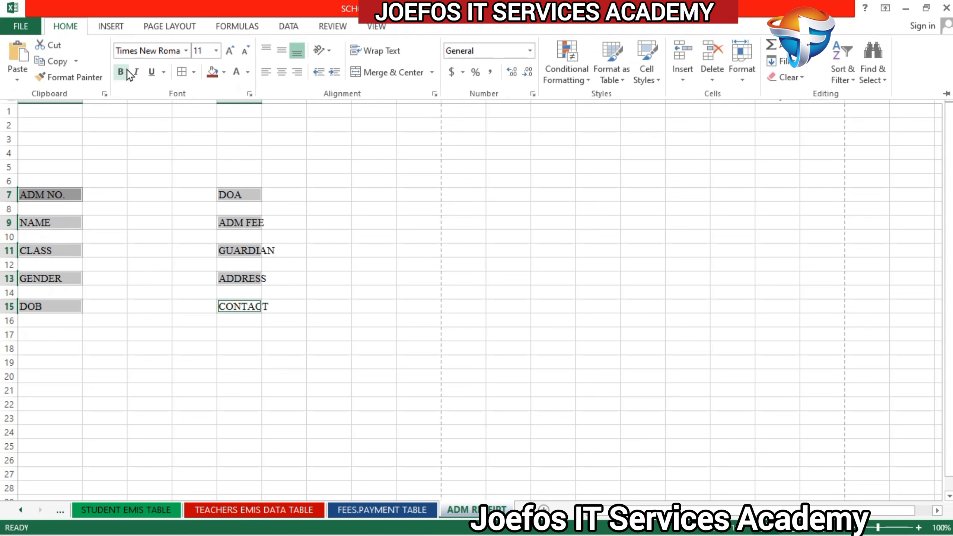
click(125, 75)
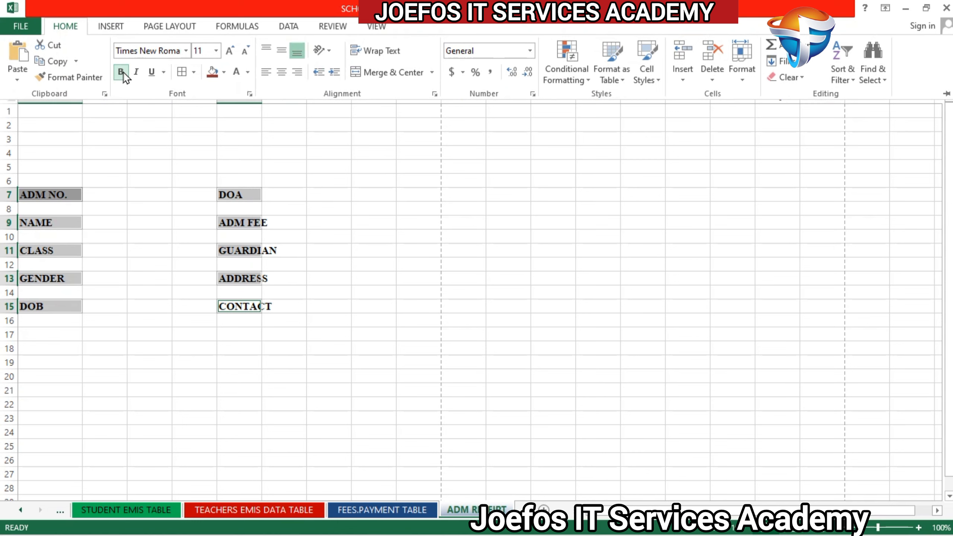
click(230, 53)
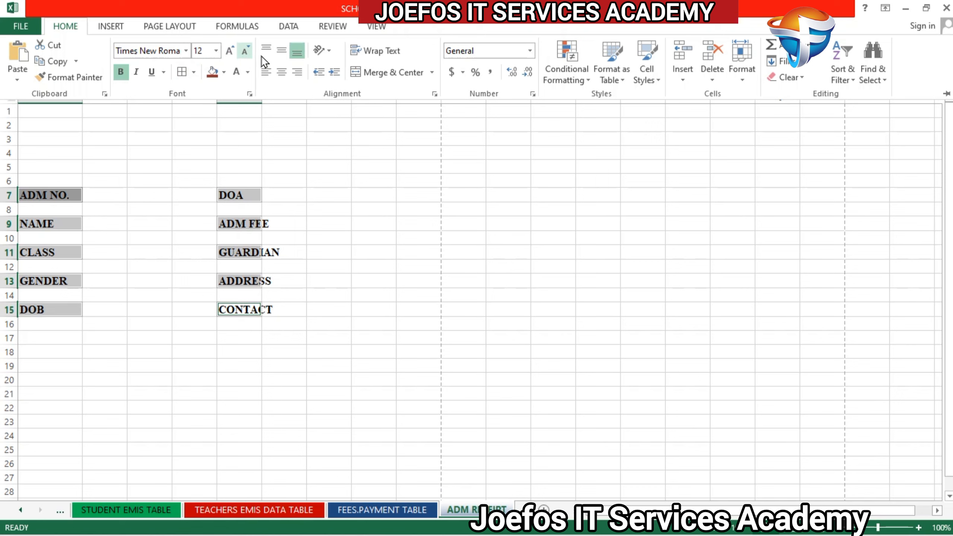
click(273, 80)
click(327, 182)
Step: Check the receipt layout in the print preview and return to the sheet
click(191, 194)
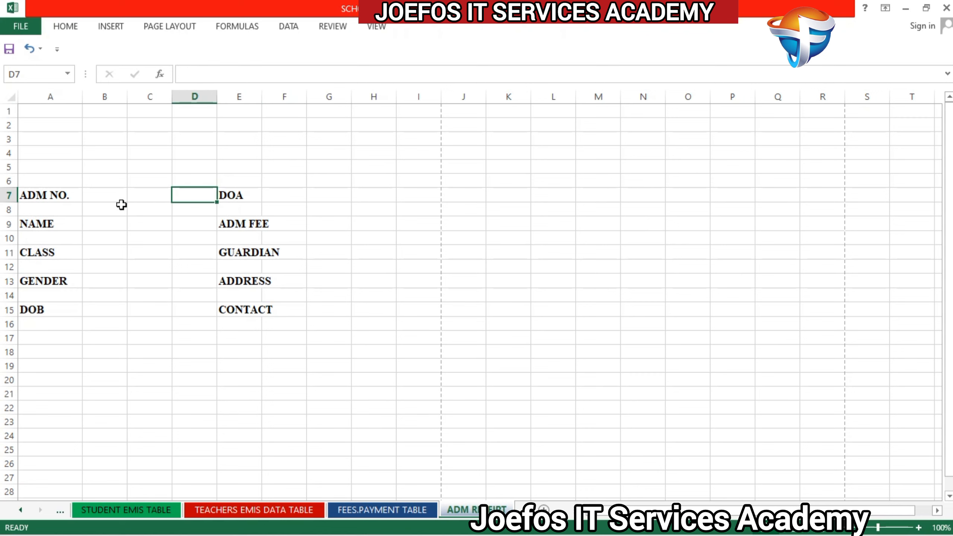
key(ctrl+p)
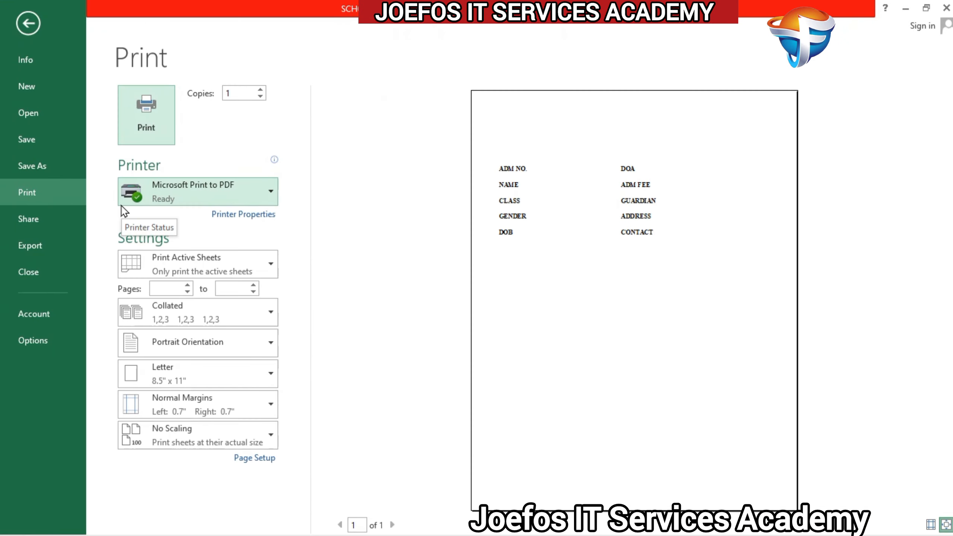
click(33, 14)
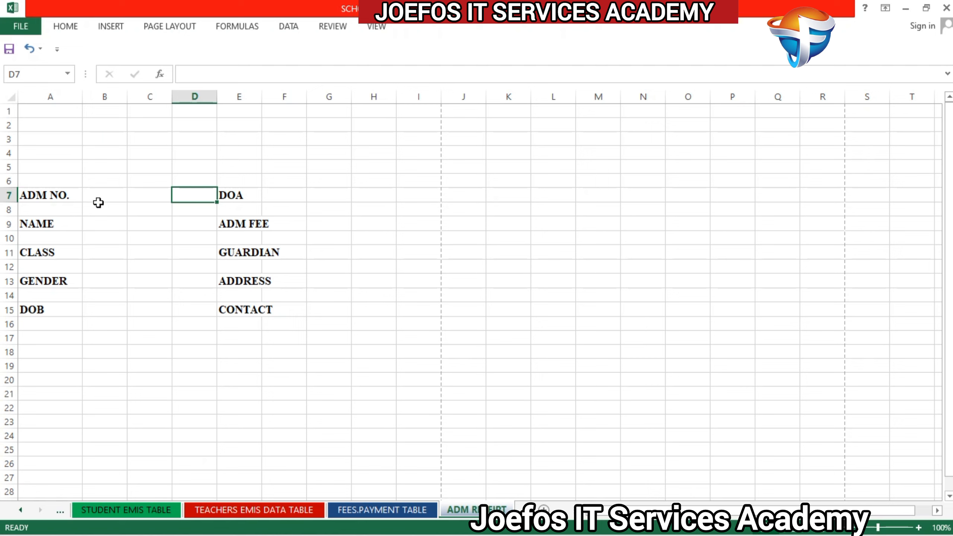
Step: Merge and center B7:D7 beside ADM NO. and B9:D9 beside NAME
drag(92, 193, 191, 203)
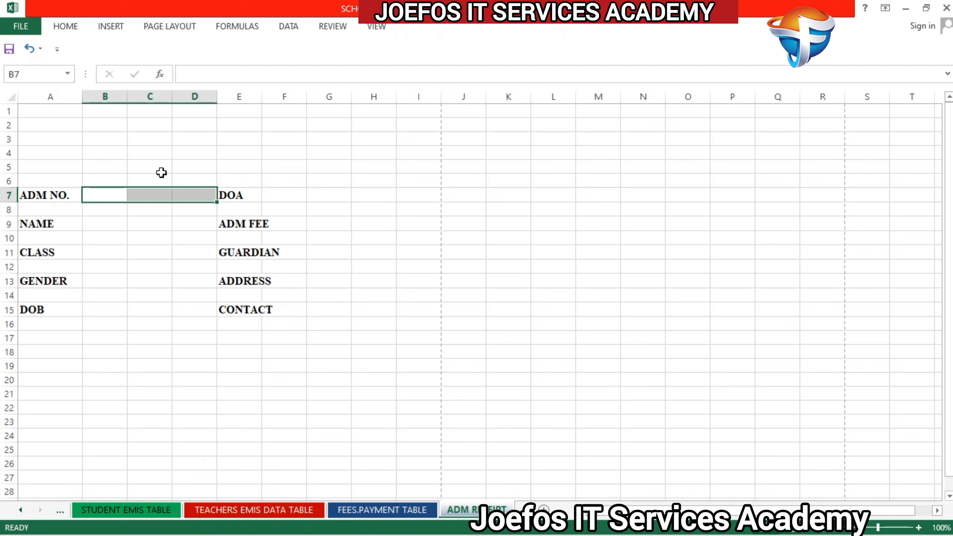
click(65, 28)
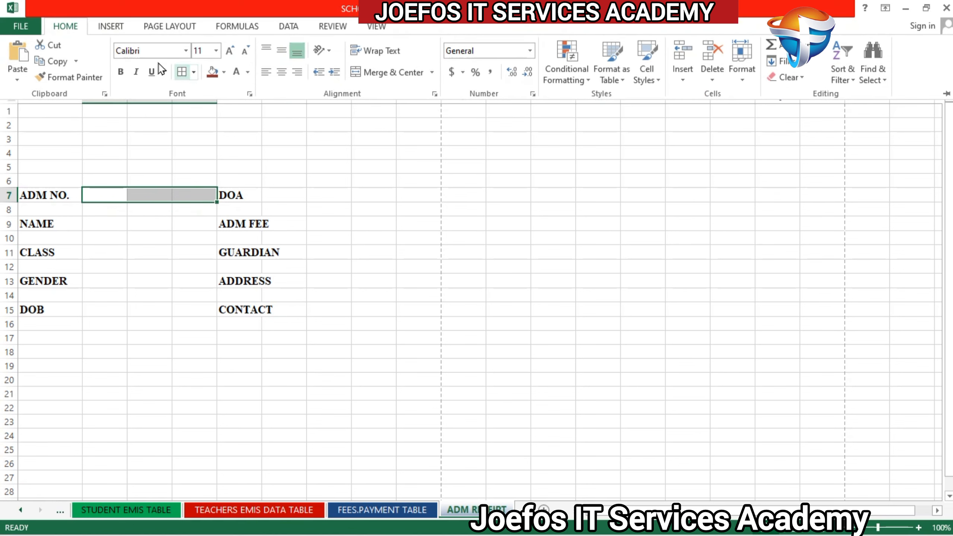
click(390, 73)
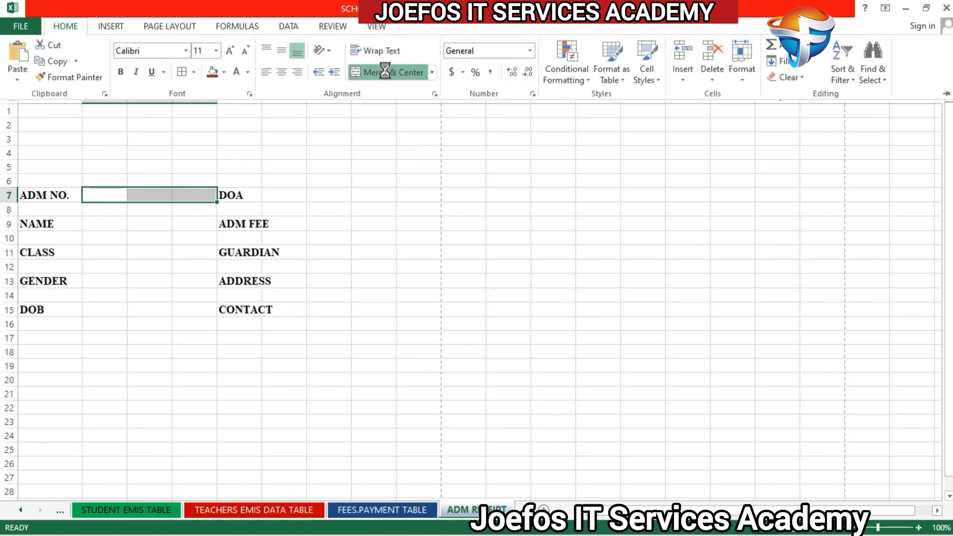
click(106, 220)
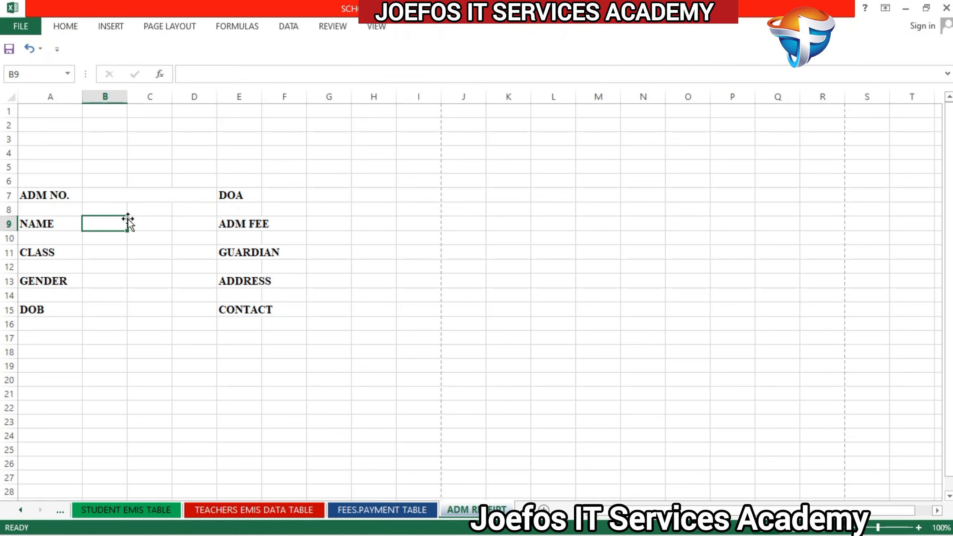
drag(125, 219, 202, 217)
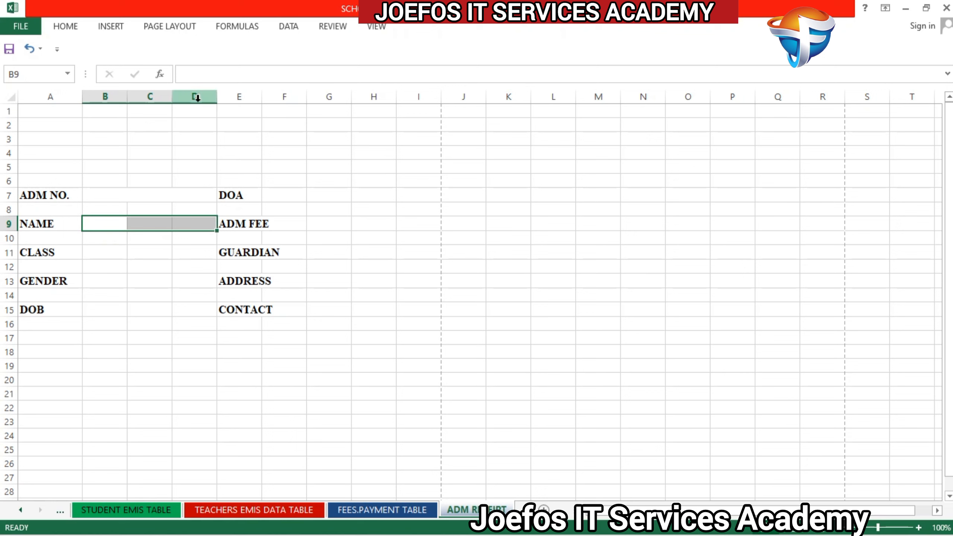
click(75, 28)
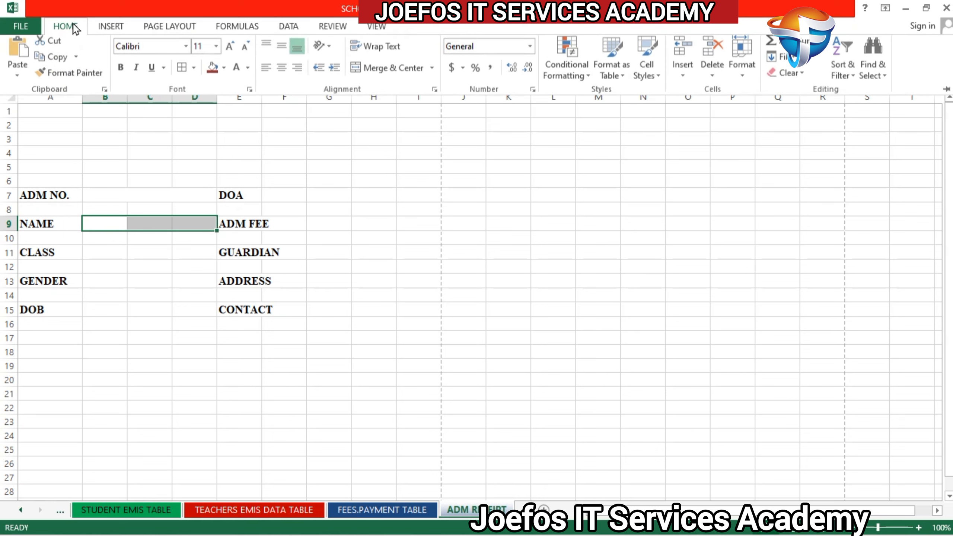
click(383, 74)
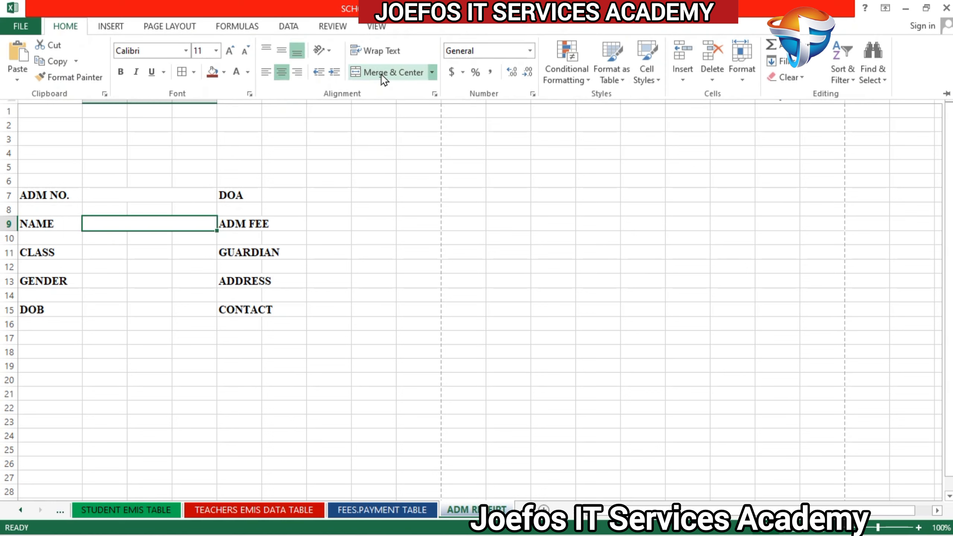
Step: Merge and center B11:D11 beside CLASS and B13:D13 beside GENDER
click(96, 247)
click(97, 246)
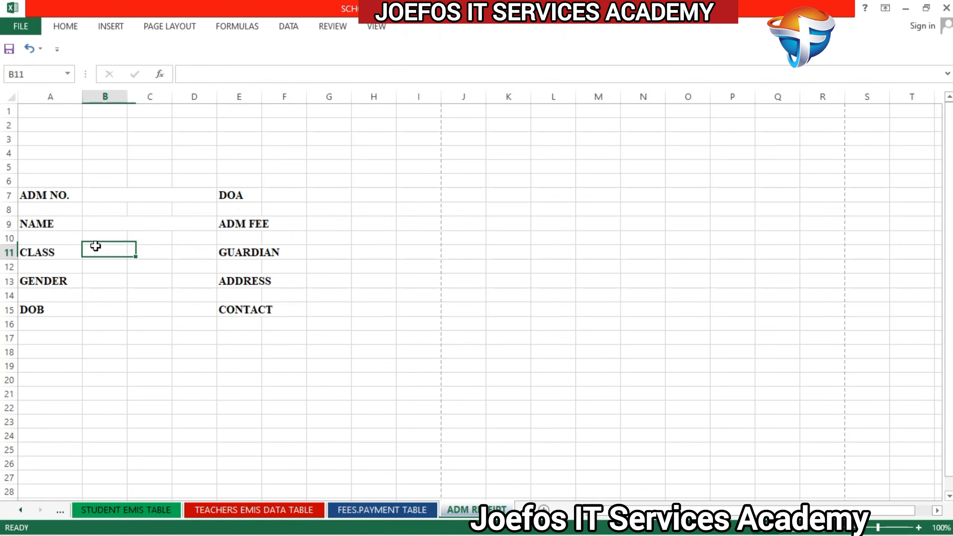
drag(127, 256, 179, 253)
click(66, 27)
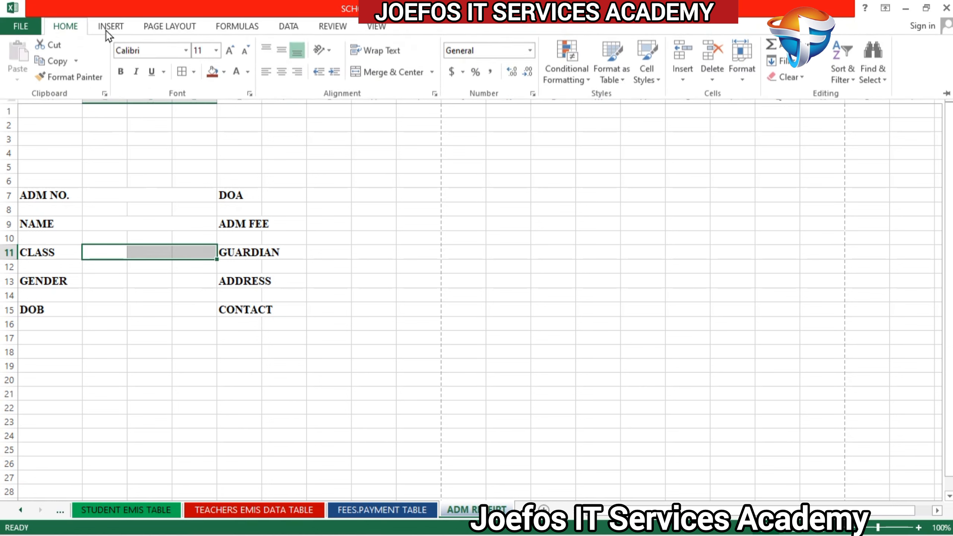
click(383, 72)
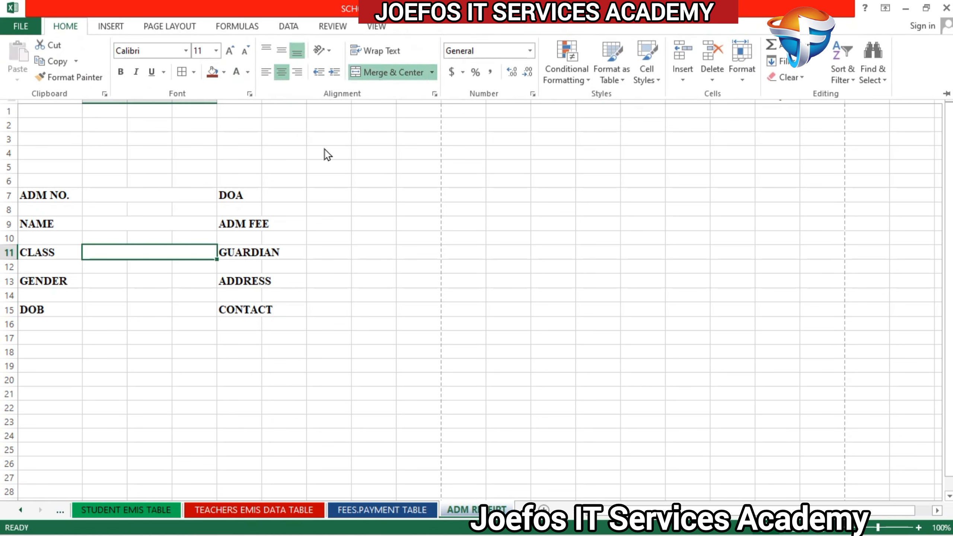
click(100, 280)
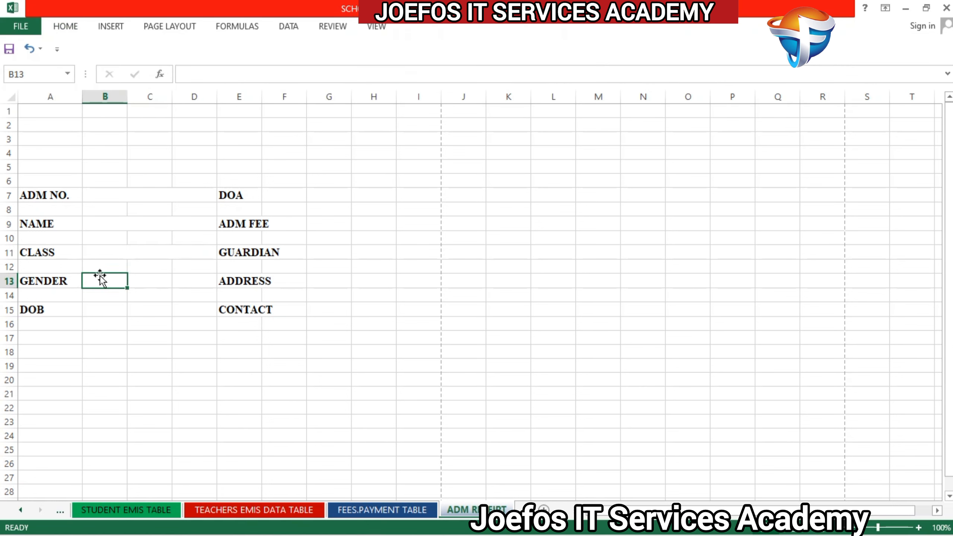
drag(101, 278, 188, 284)
click(66, 28)
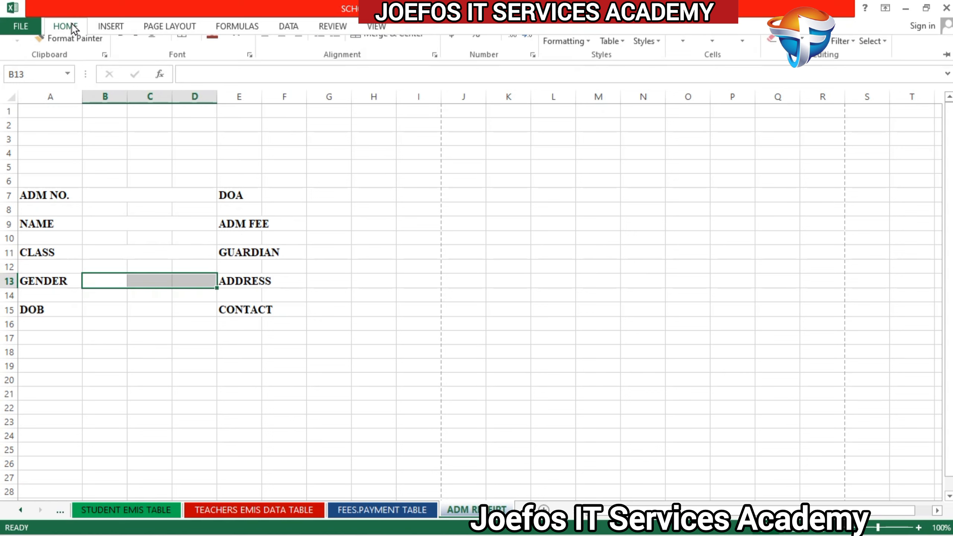
click(380, 72)
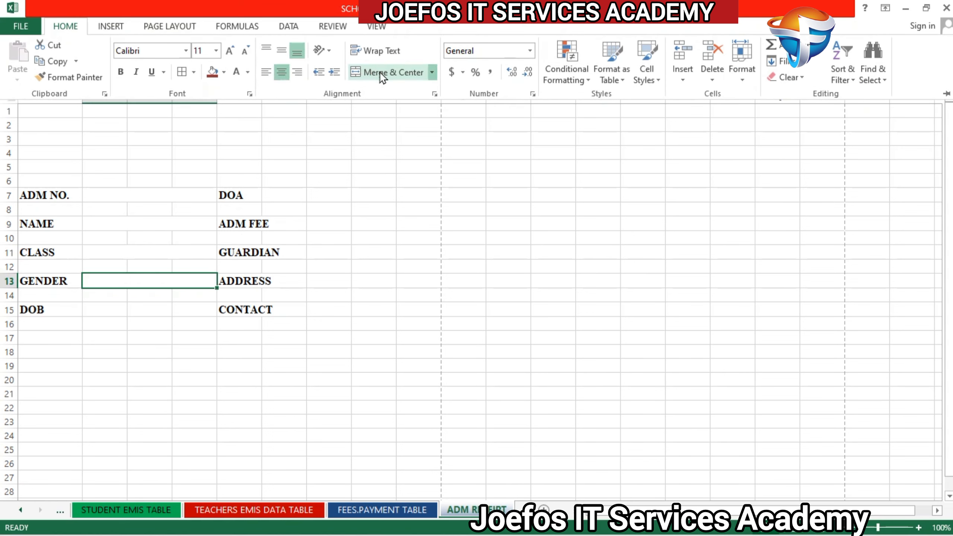
Step: Merge and center cells B15:D15 beside the DOB label
click(87, 310)
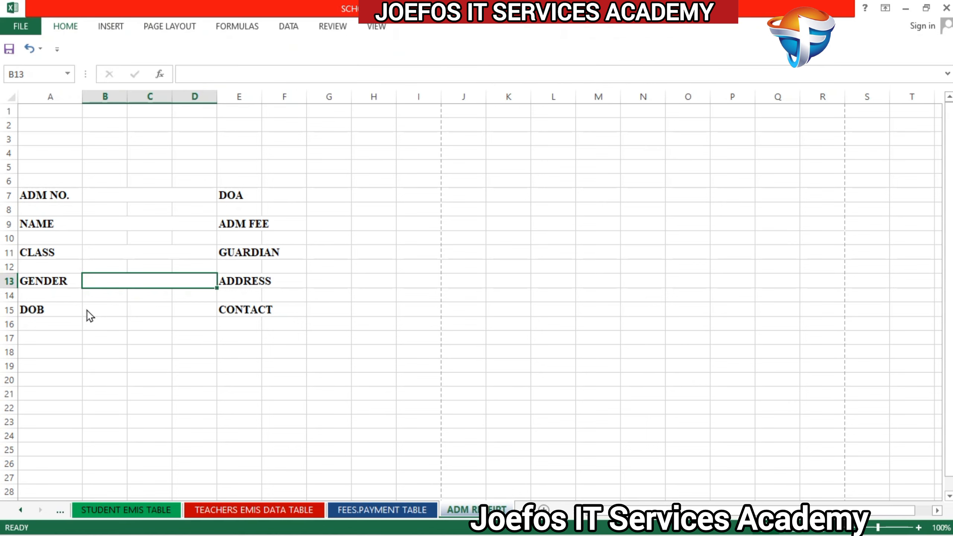
click(88, 308)
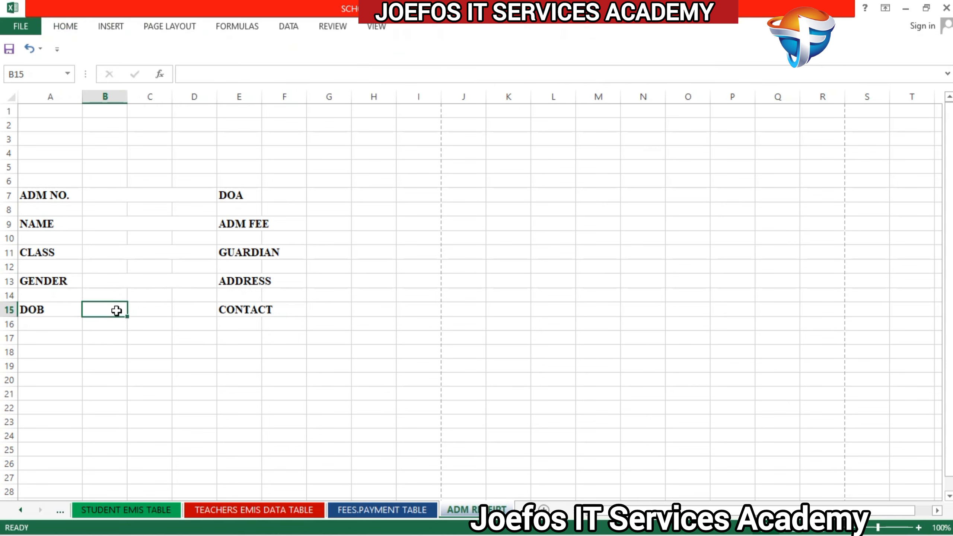
drag(116, 310, 188, 311)
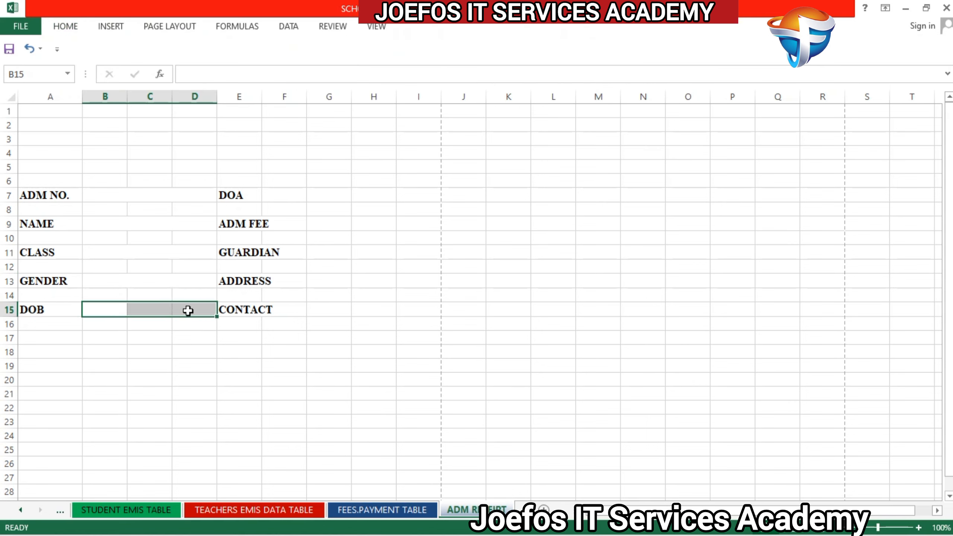
click(68, 27)
click(362, 72)
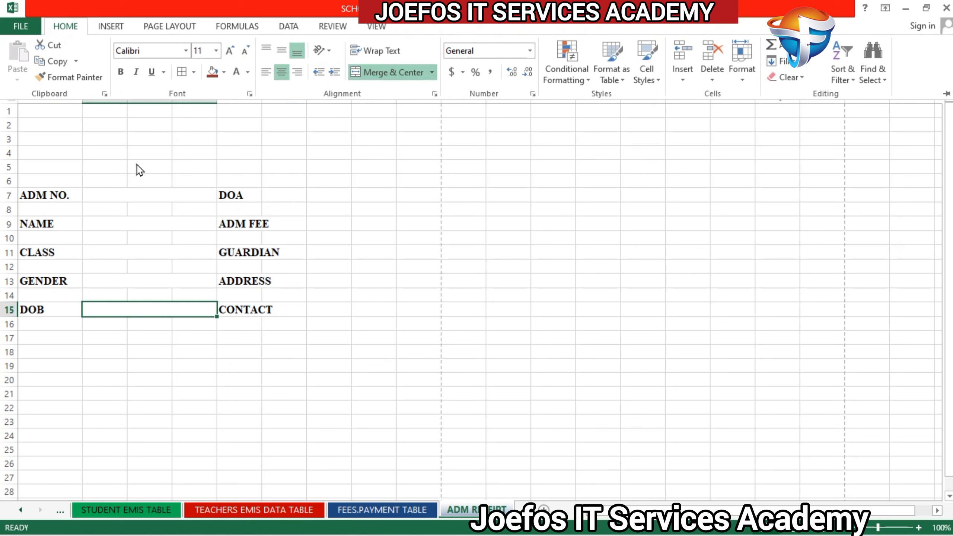
click(295, 191)
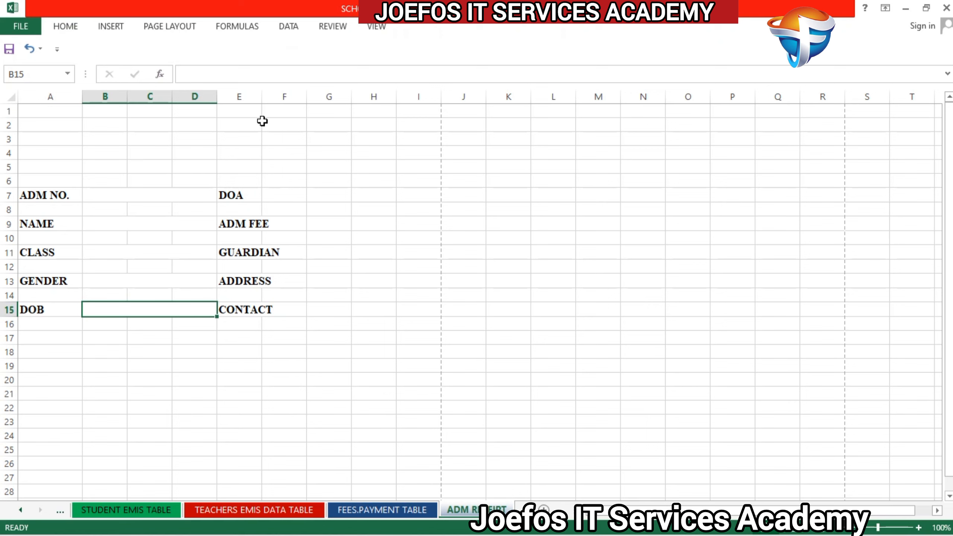
Step: Widen column E to fit the GUARDIAN label, and merge and center F7:H7 beside DOA
drag(261, 101, 281, 101)
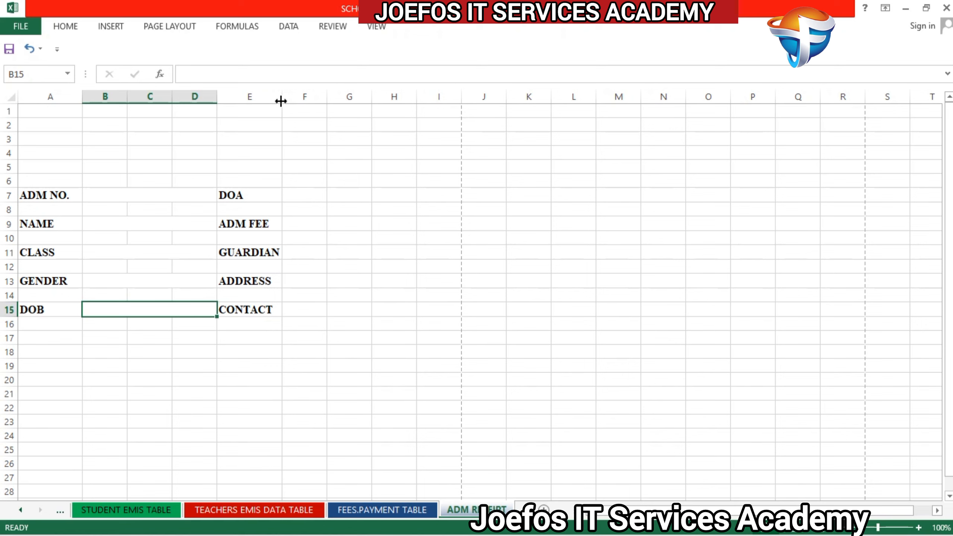
drag(281, 100, 287, 101)
drag(306, 196, 403, 196)
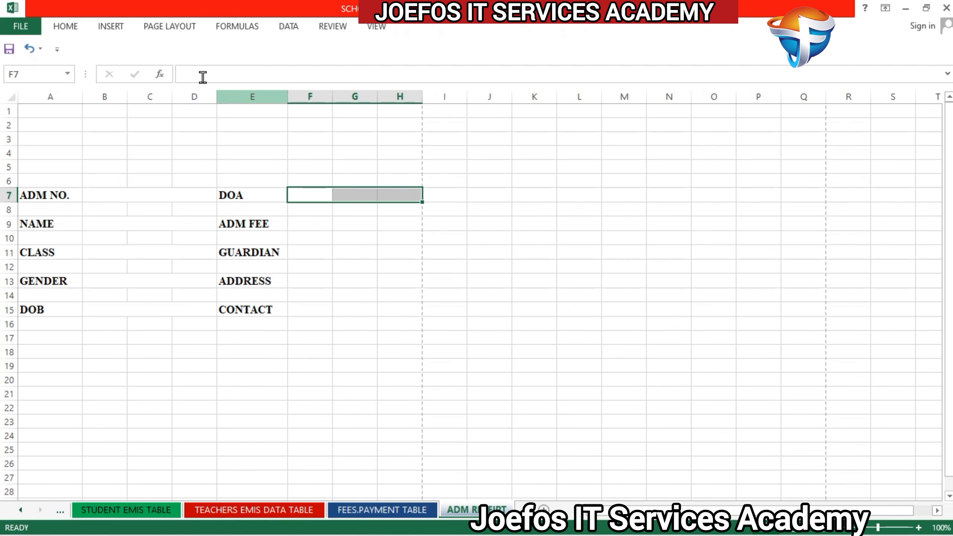
click(67, 26)
click(374, 73)
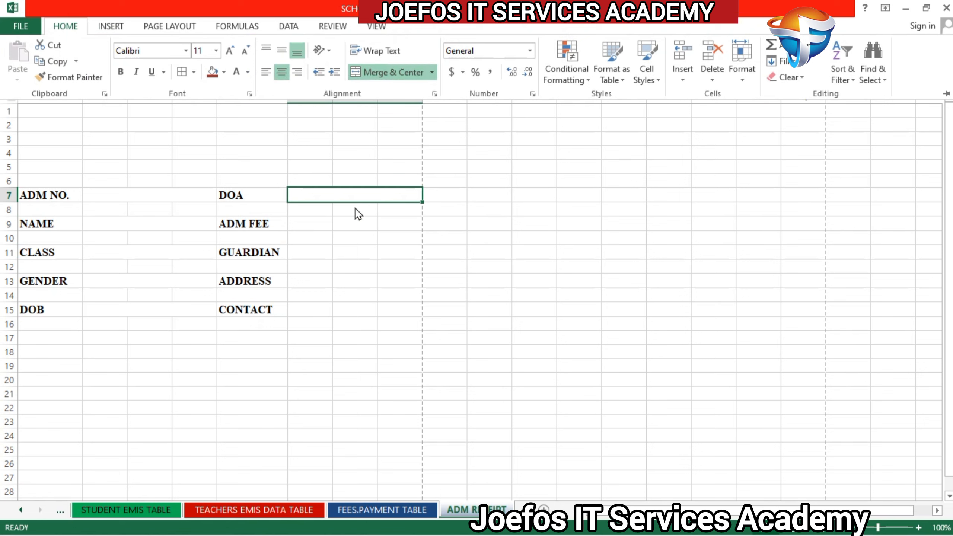
Step: Merge and center F9:H9 beside ADM FEE and F11:H11 beside GUARDIAN
click(294, 226)
click(292, 222)
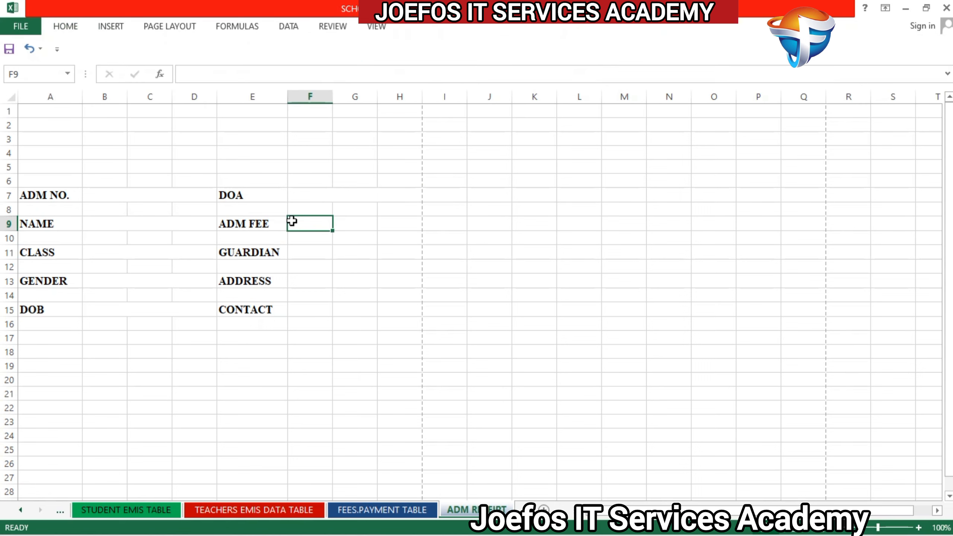
drag(292, 222, 395, 226)
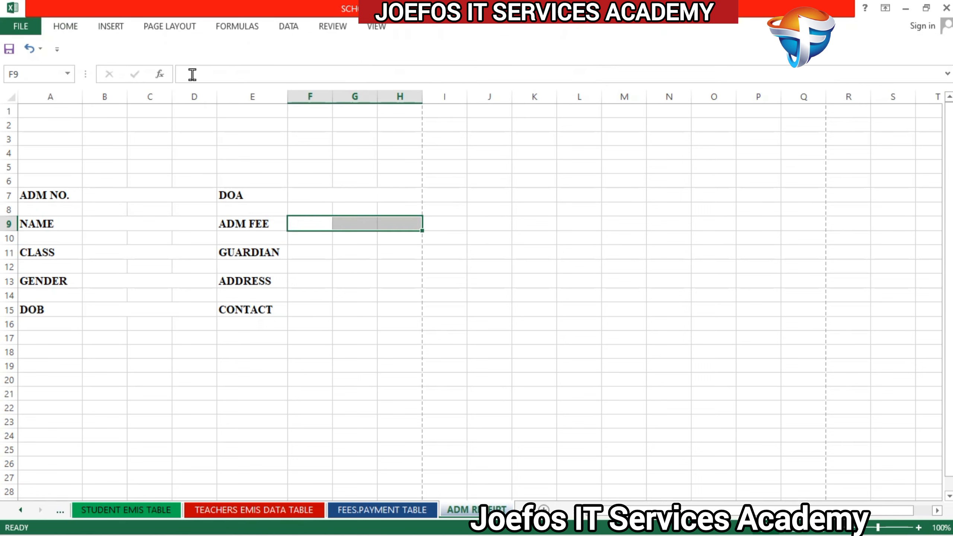
click(64, 26)
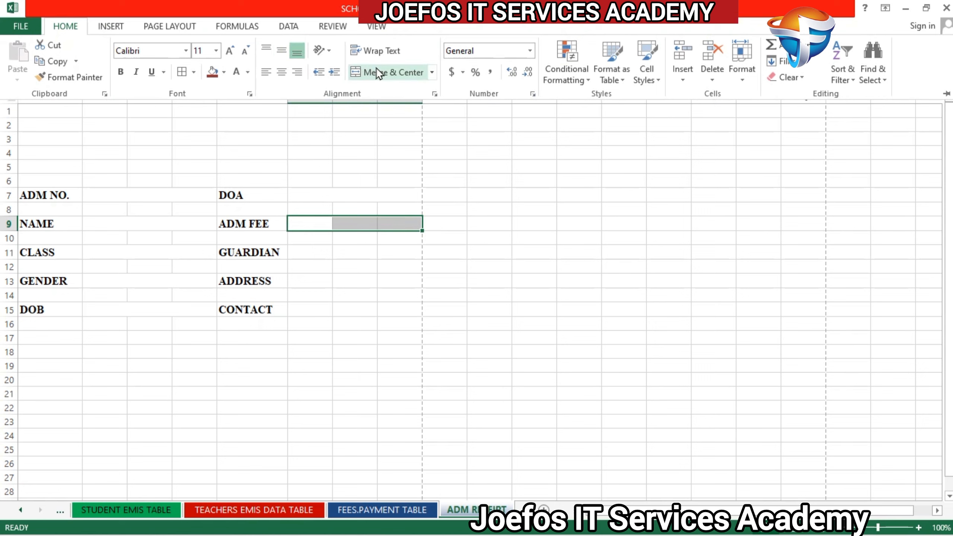
click(379, 74)
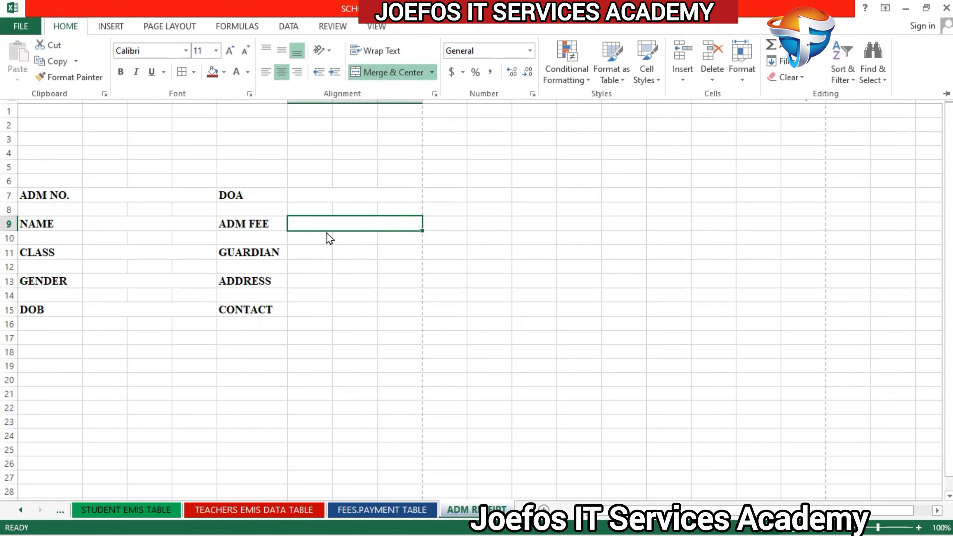
click(308, 252)
drag(307, 253, 400, 252)
click(65, 26)
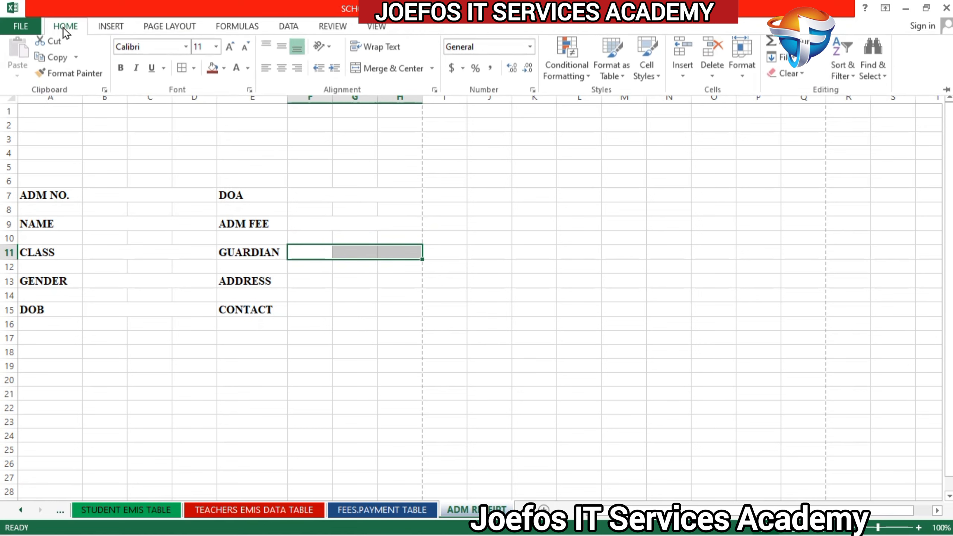
click(391, 75)
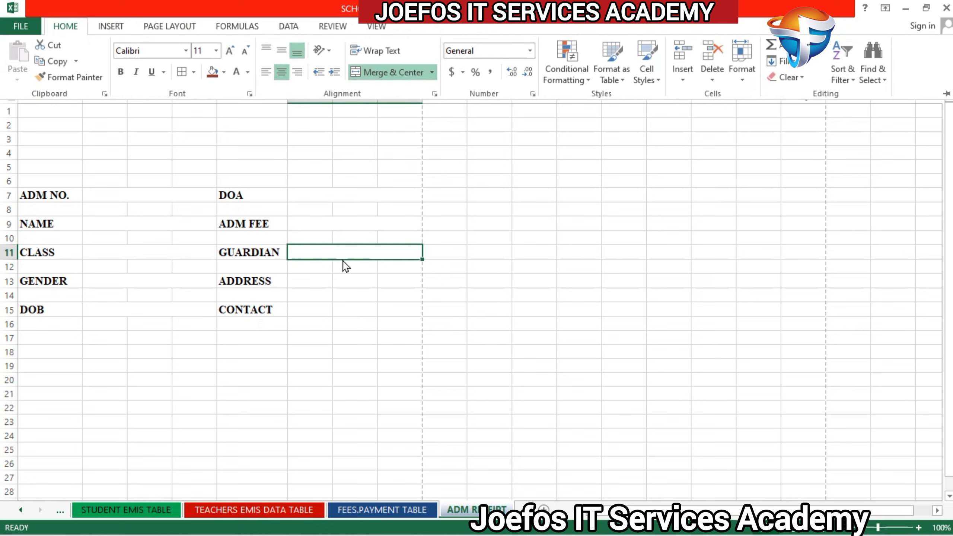
Step: Merge and center F13:H13 beside ADDRESS and F15:H15 beside CONTACT
click(302, 280)
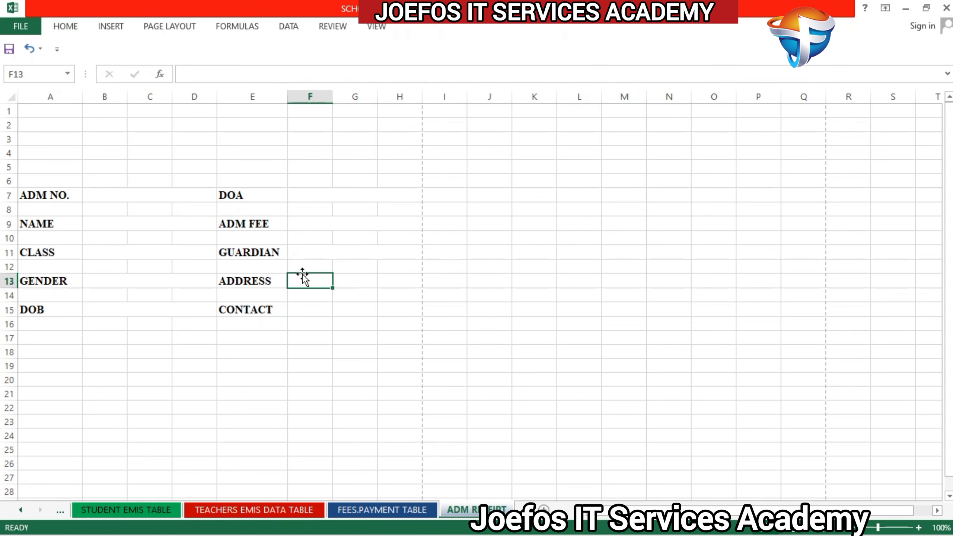
drag(333, 281, 394, 279)
drag(310, 275, 381, 279)
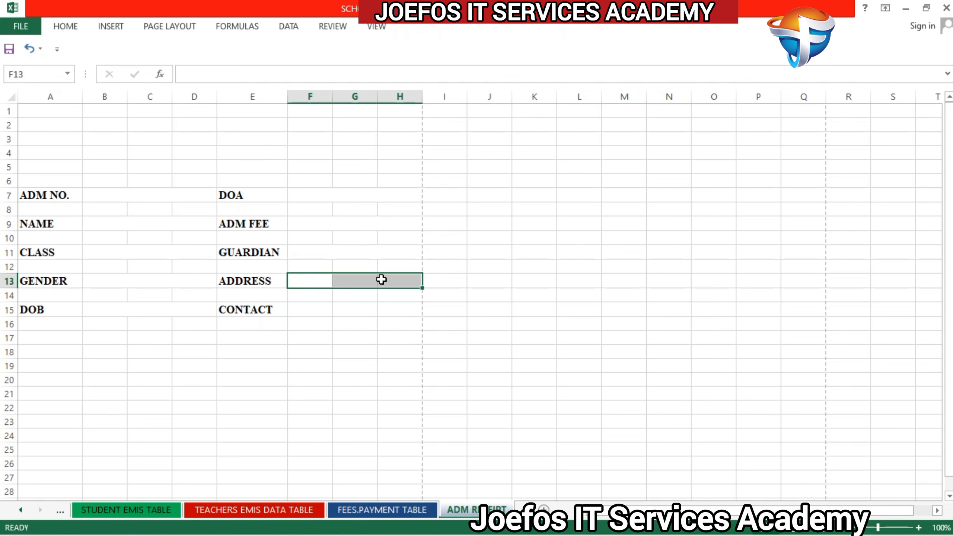
click(75, 27)
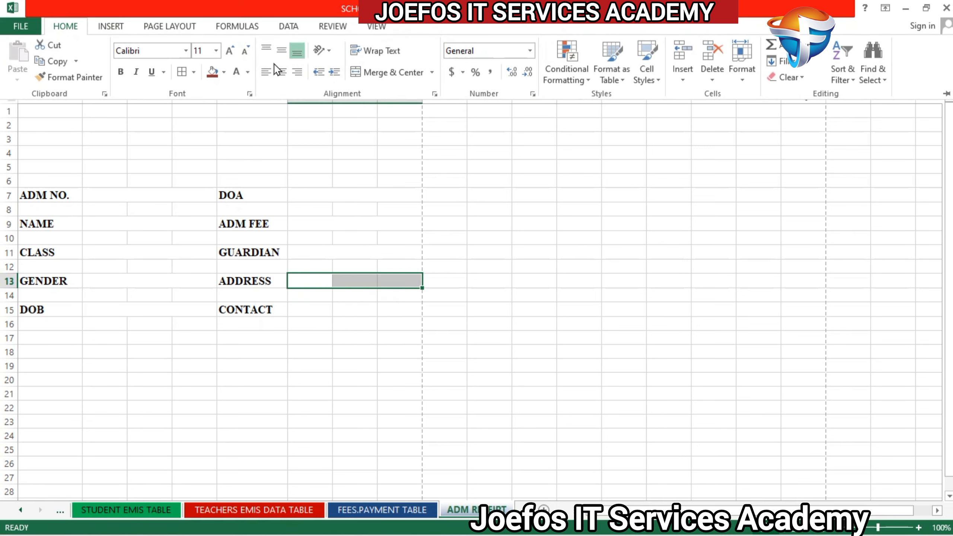
click(372, 76)
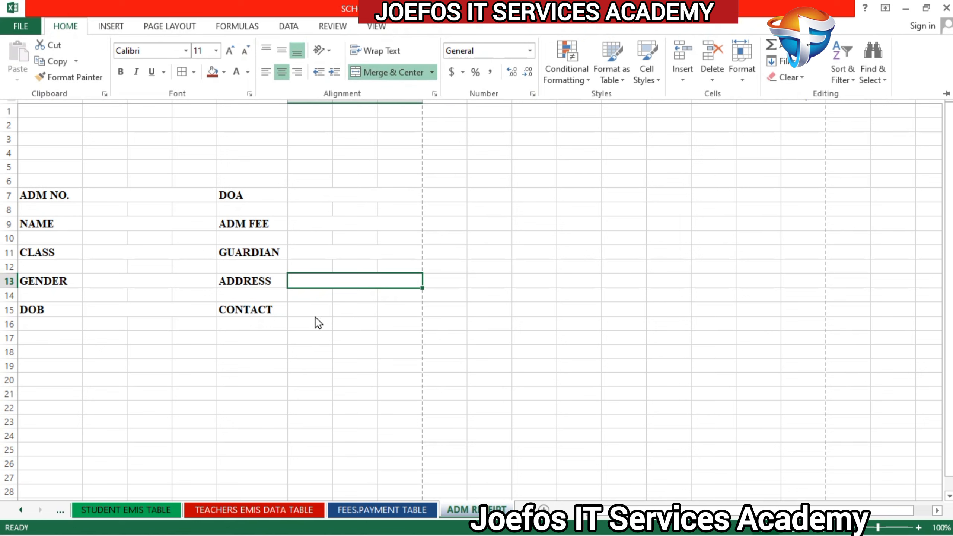
click(300, 313)
click(300, 312)
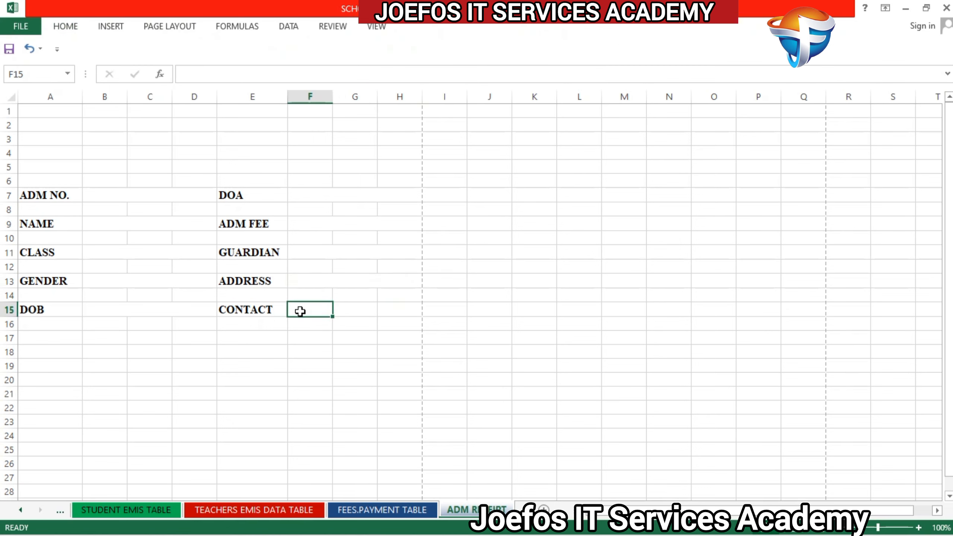
drag(300, 311, 410, 310)
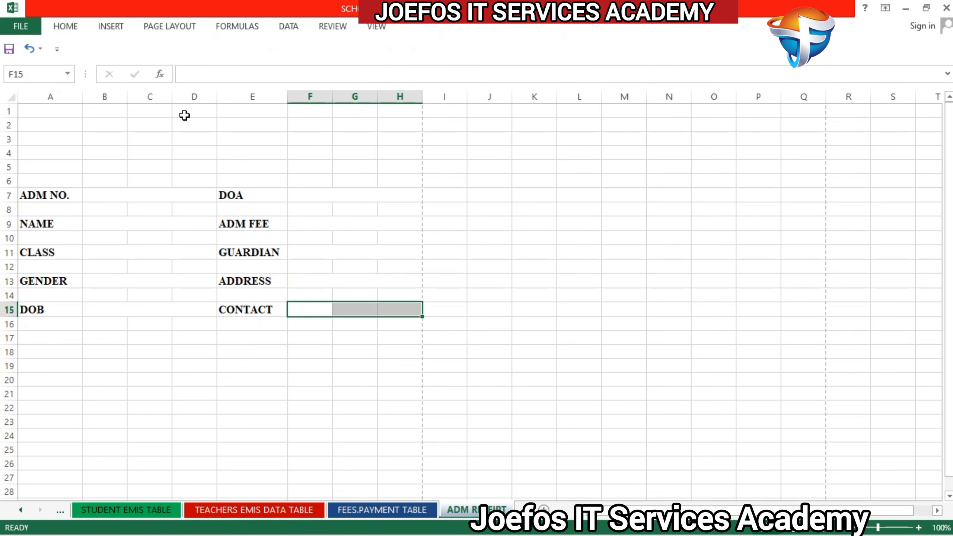
click(65, 27)
click(393, 74)
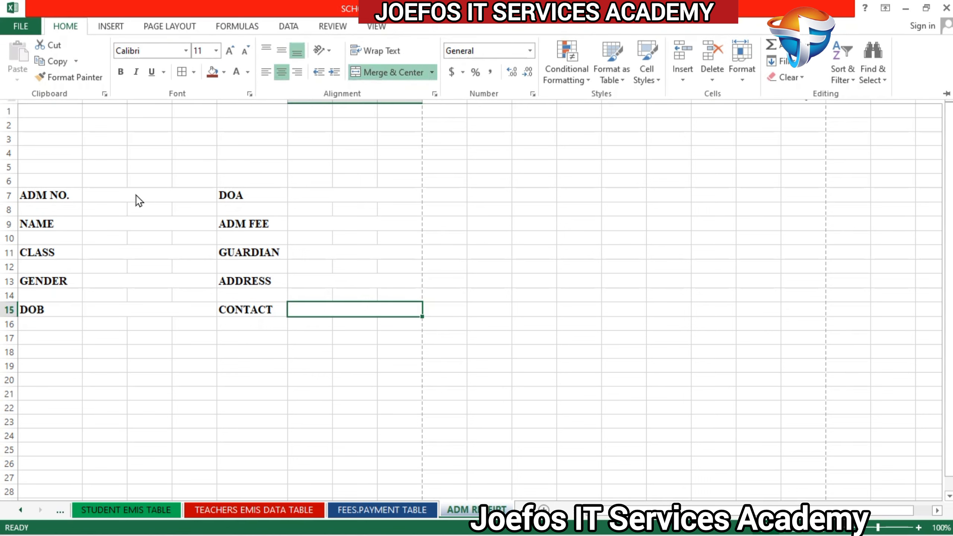
Step: Select all ten merged value fields in B:D and F:H together and format them in bold Times New Roman
click(104, 191)
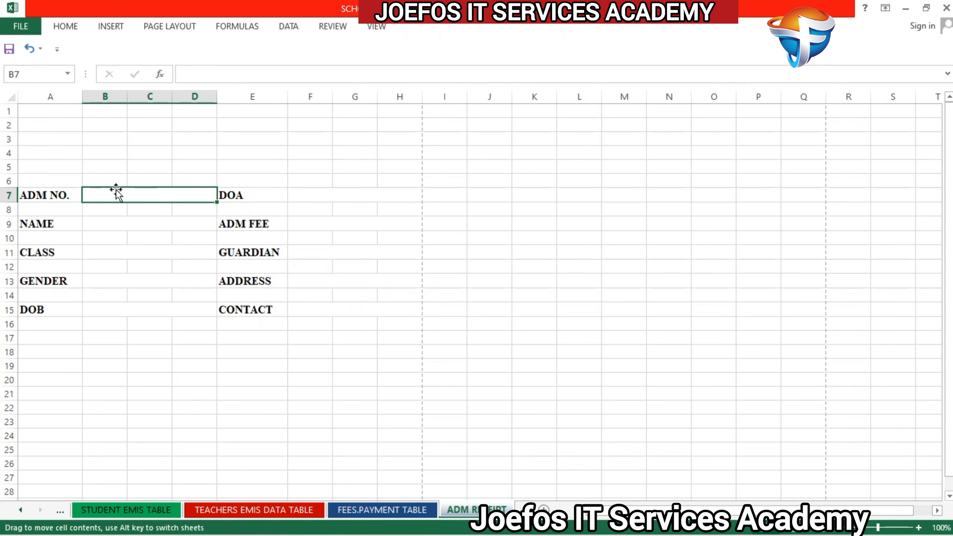
ctrl+click(112, 192)
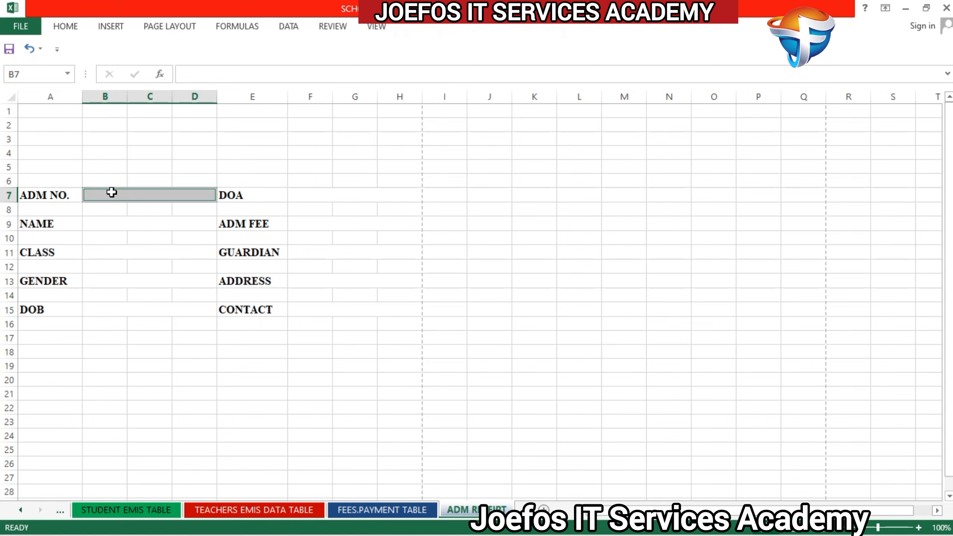
ctrl+click(98, 225)
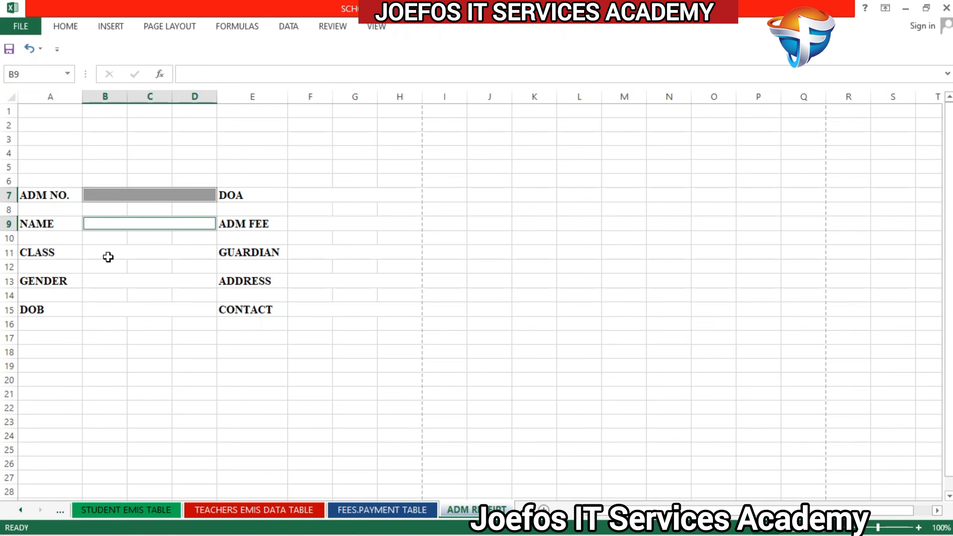
ctrl+click(108, 253)
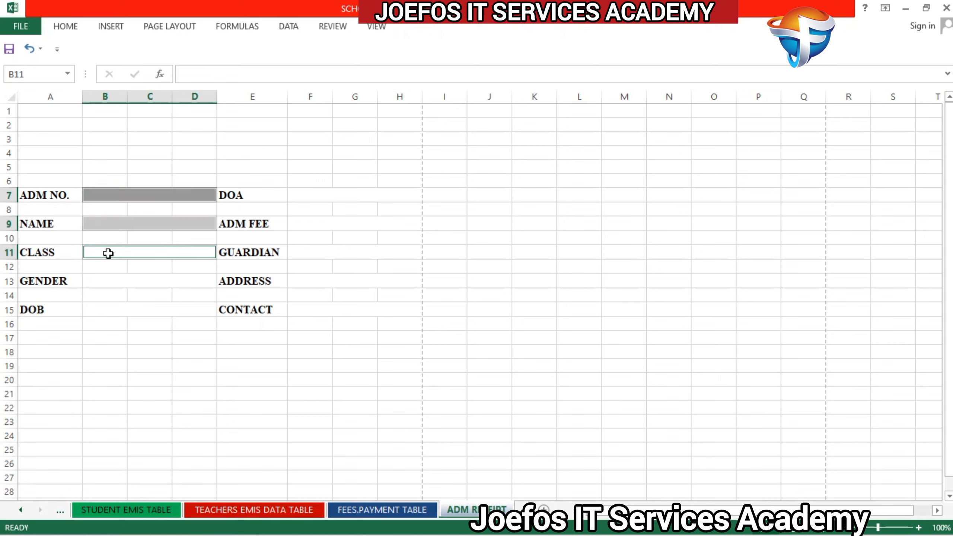
ctrl+click(108, 279)
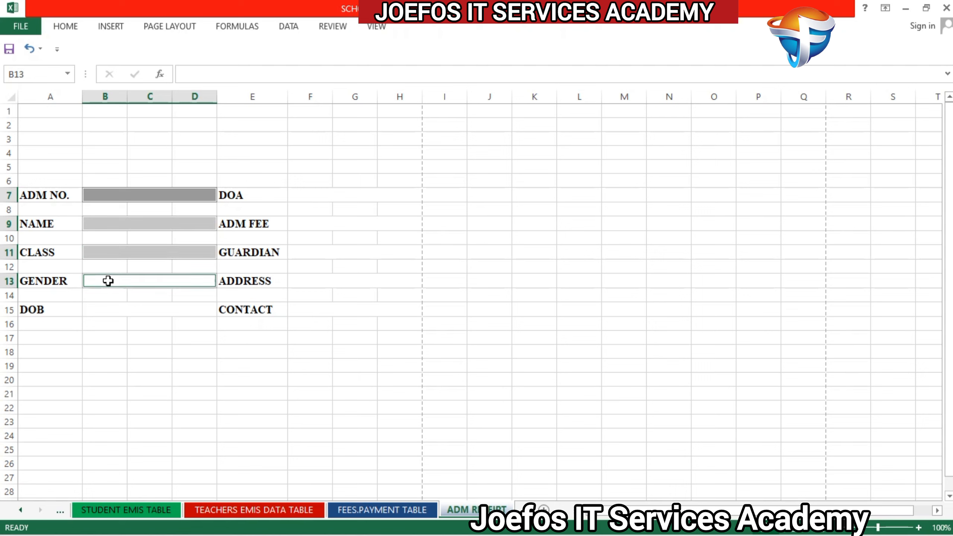
ctrl+click(99, 308)
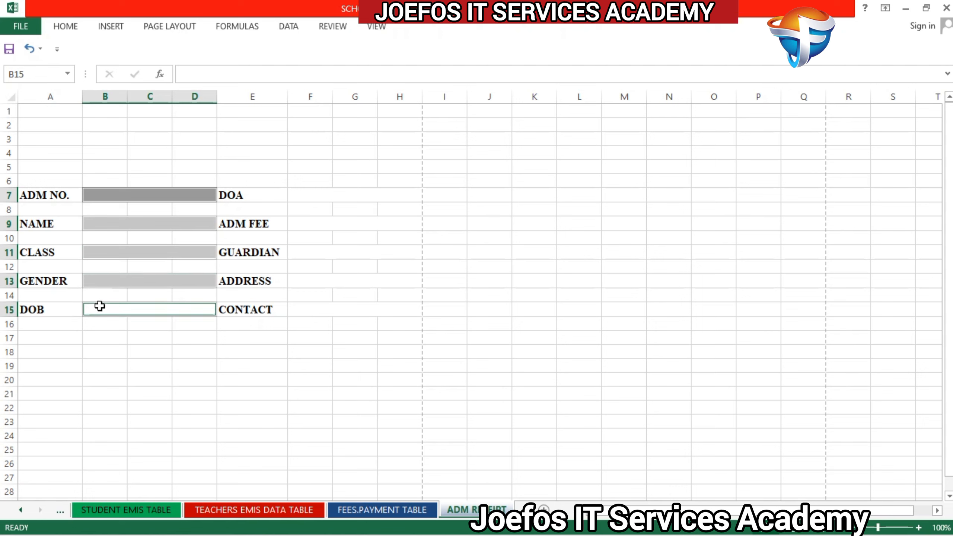
ctrl+click(311, 195)
ctrl+click(324, 222)
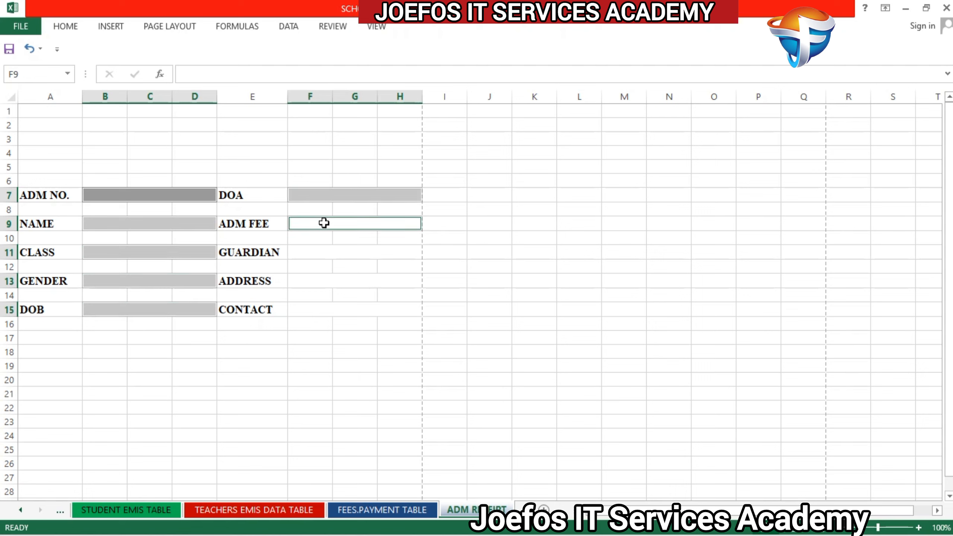
ctrl+click(323, 254)
ctrl+click(323, 282)
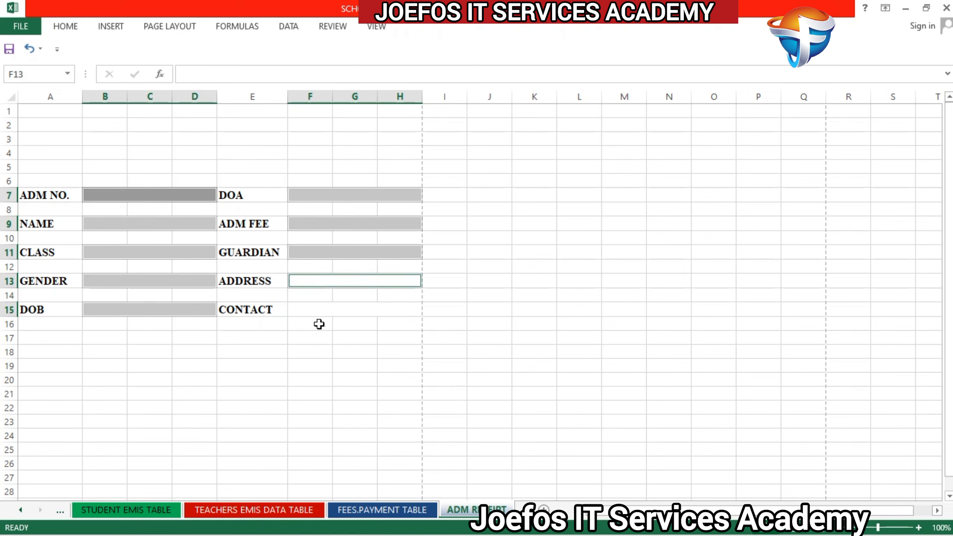
ctrl+click(319, 309)
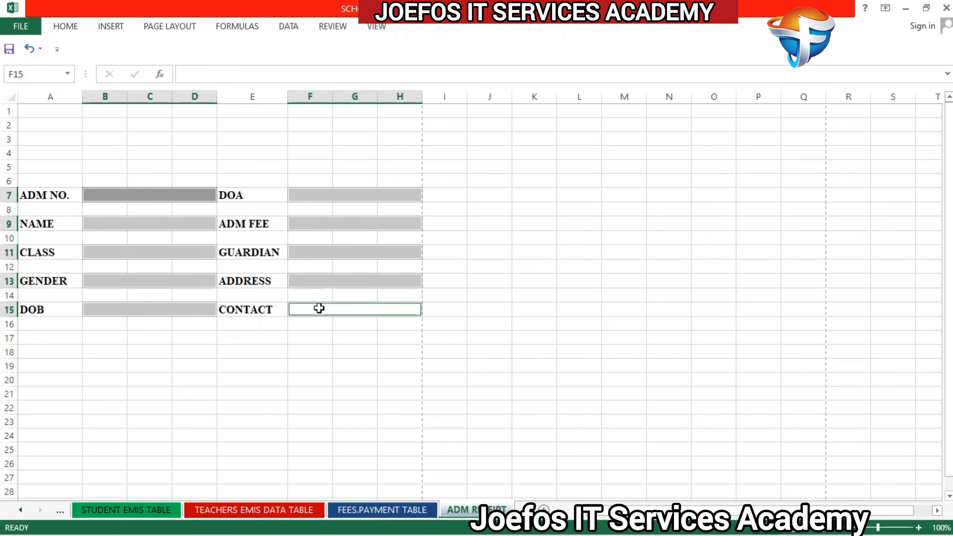
click(69, 26)
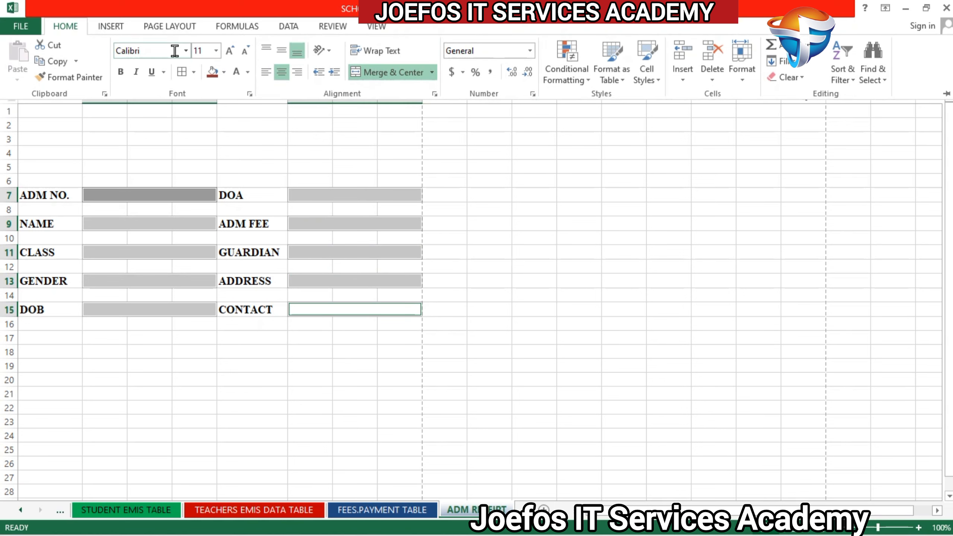
click(158, 51)
text(Times New Roma)
key(Return)
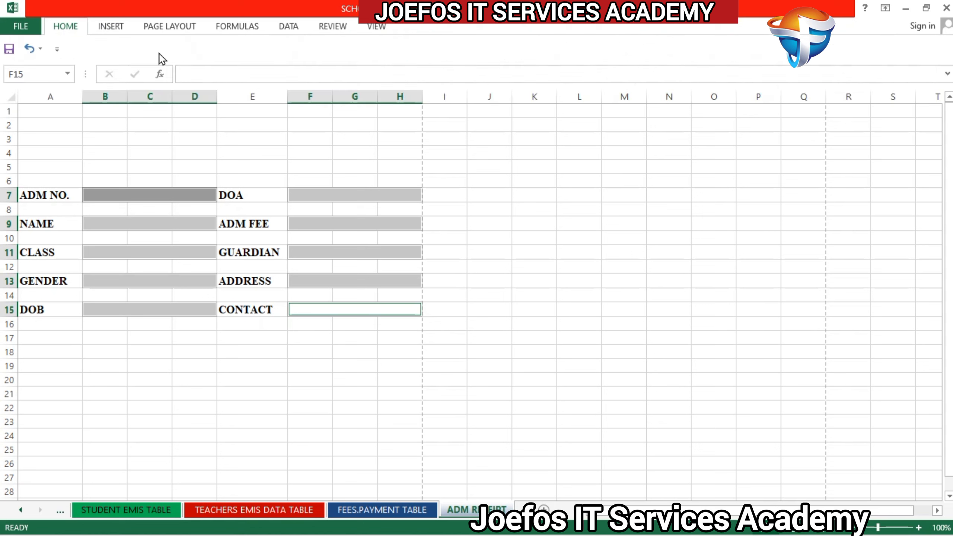
click(70, 27)
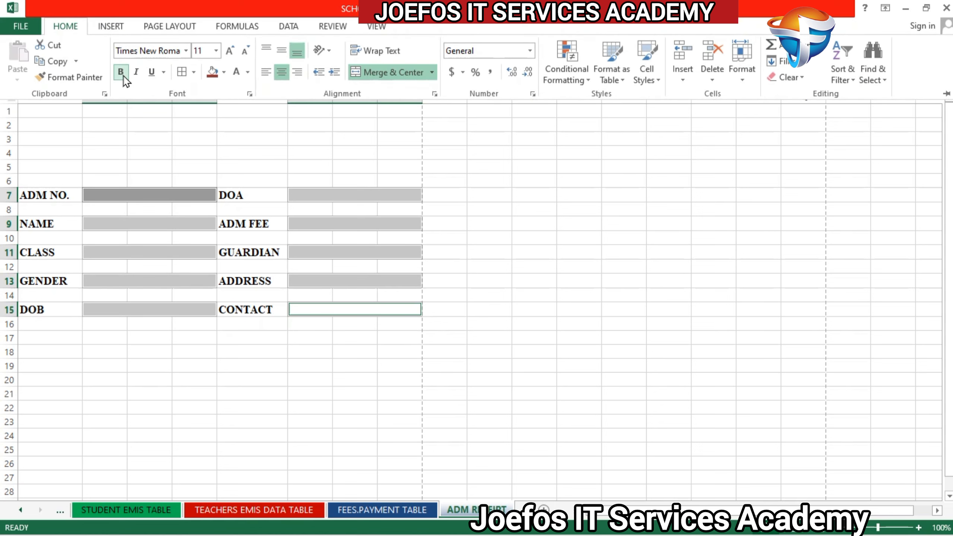
click(123, 75)
Step: Apply the Heading 1 cell style to the selected value fields
click(653, 54)
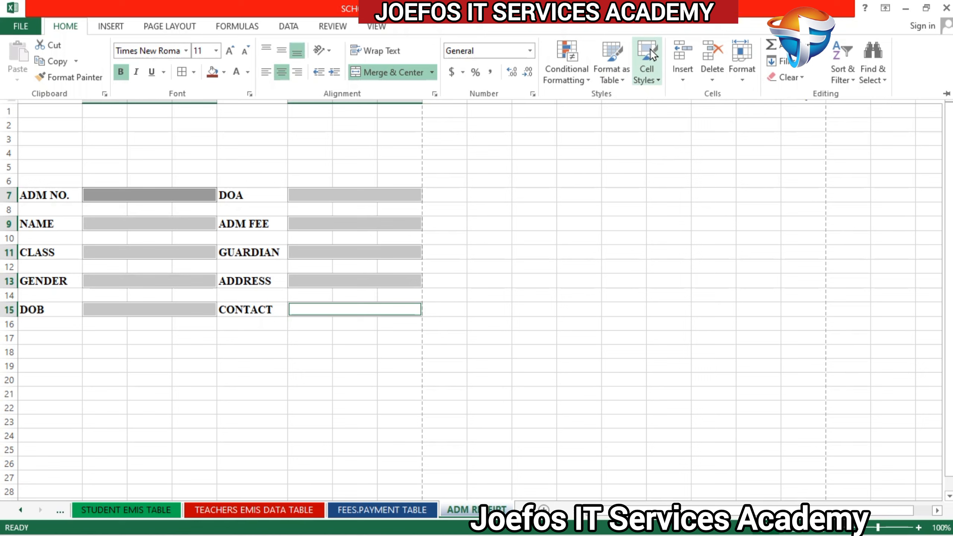
click(654, 71)
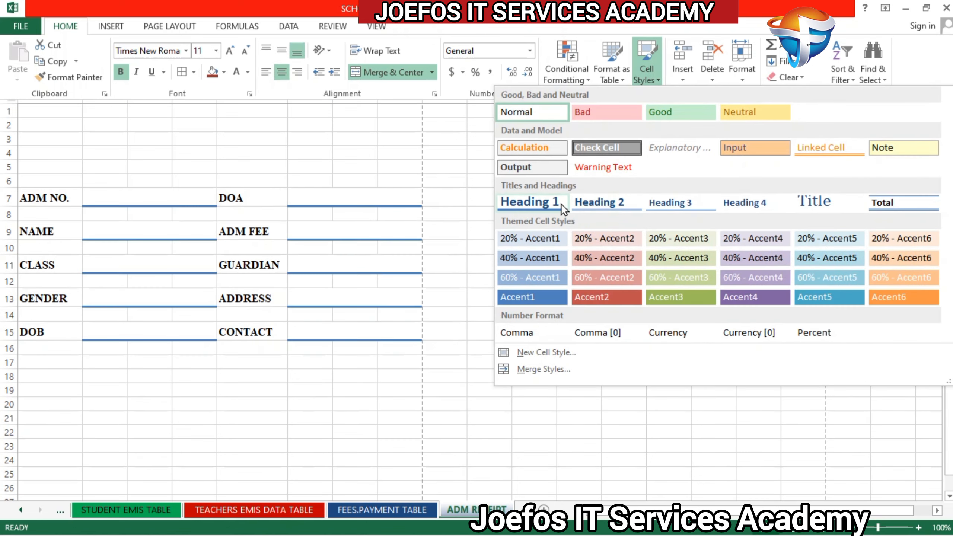
click(561, 204)
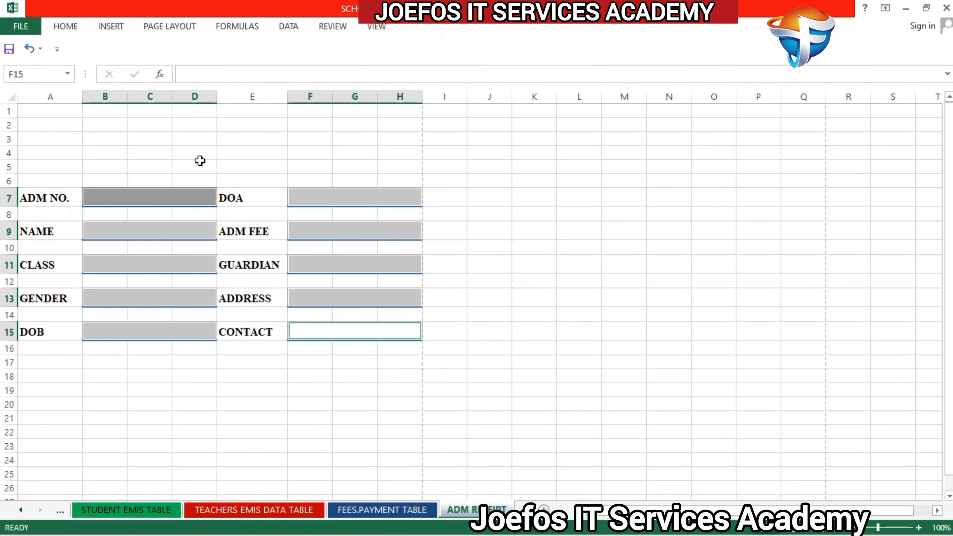
Step: Give the selected value fields a thick bottom border and deselect them
click(66, 27)
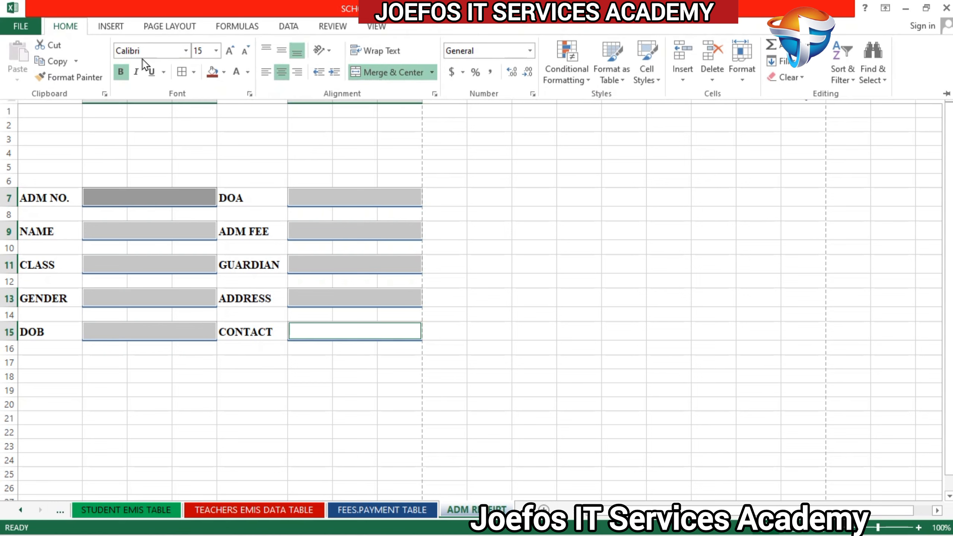
click(193, 74)
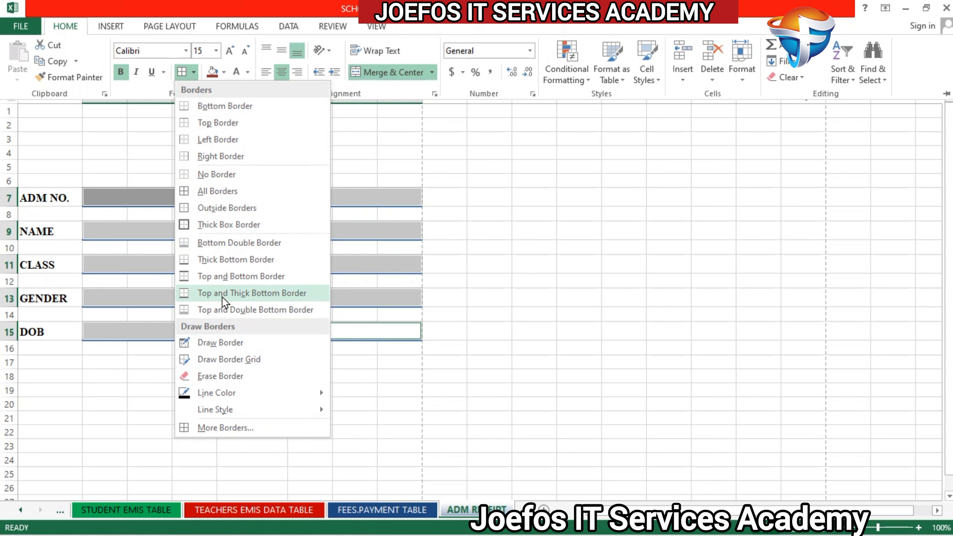
click(211, 263)
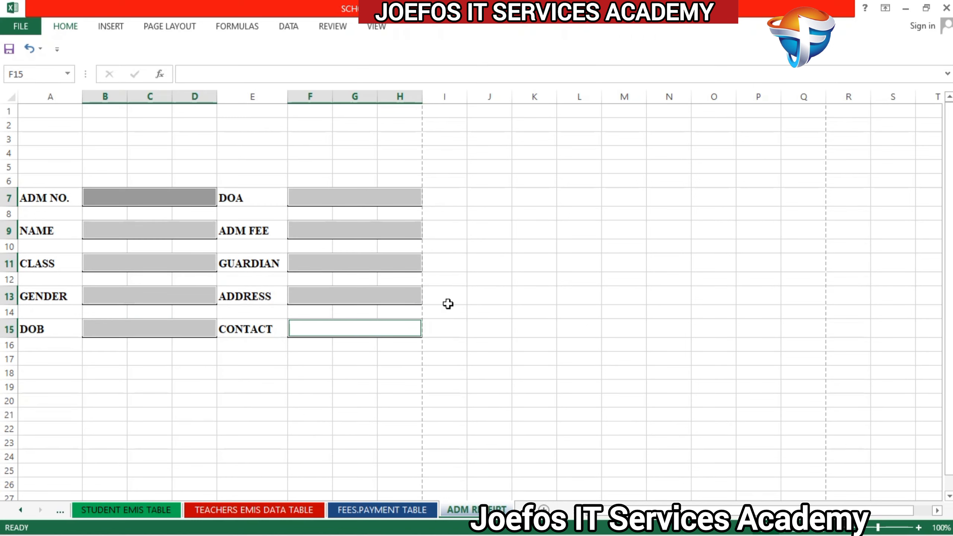
click(448, 302)
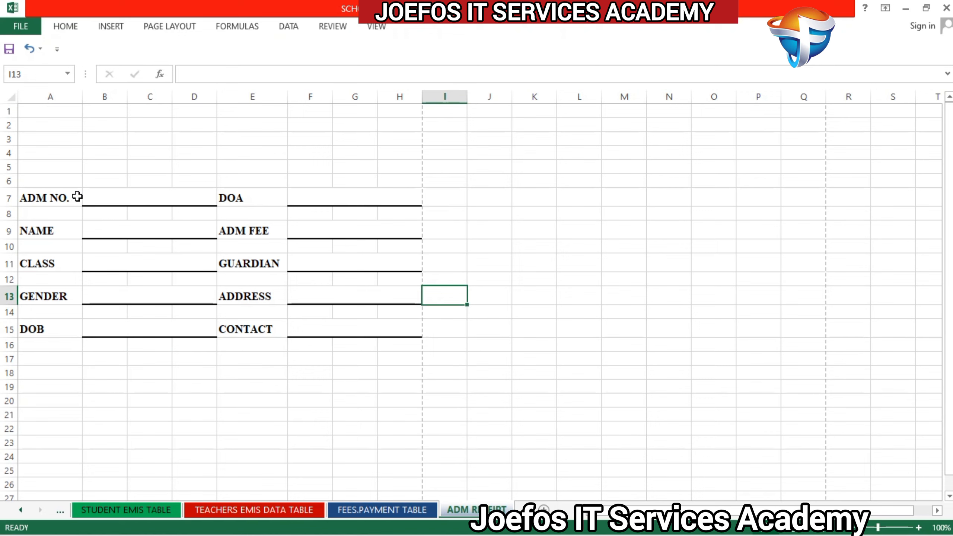
Step: Fill the whole detail block A7:H15 with a medium blue theme color and deselect it
drag(30, 186, 173, 210)
click(361, 184)
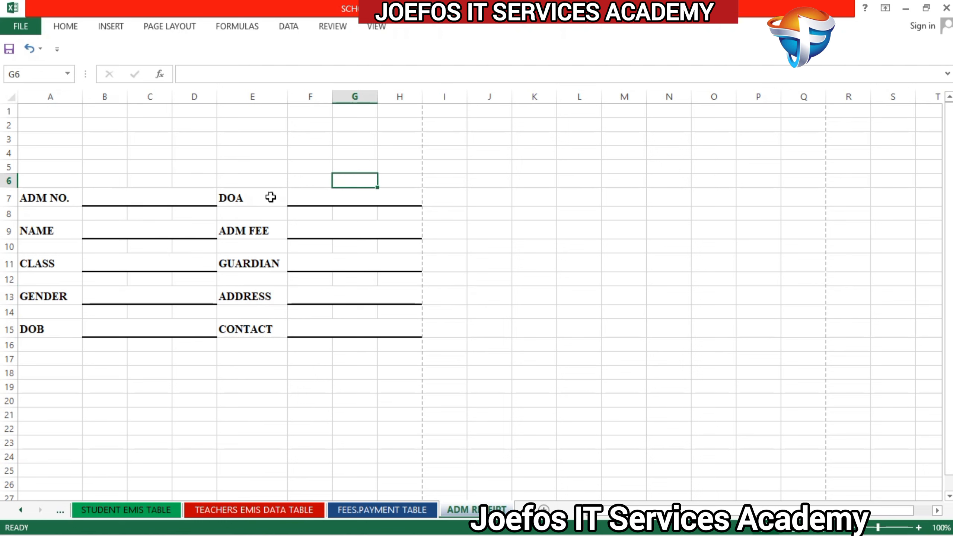
drag(22, 196, 394, 339)
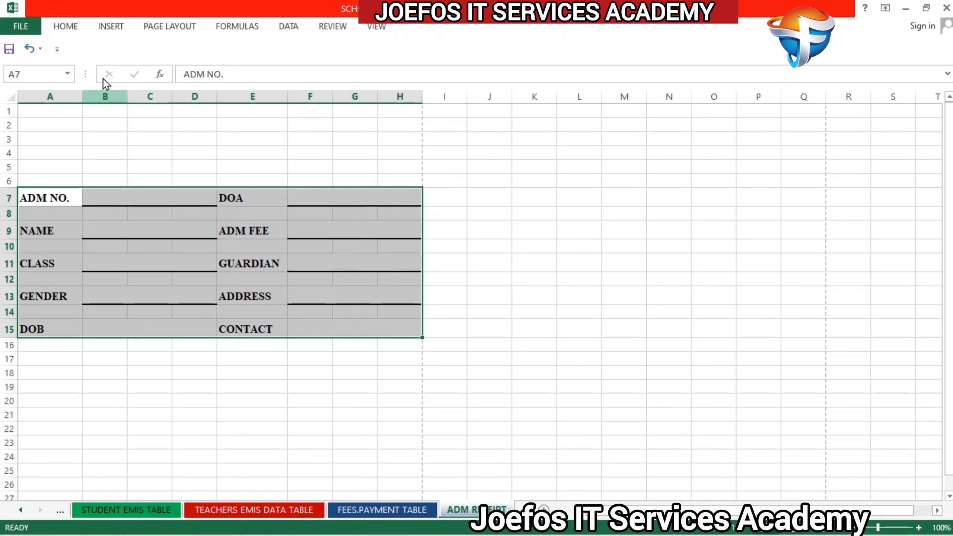
click(62, 26)
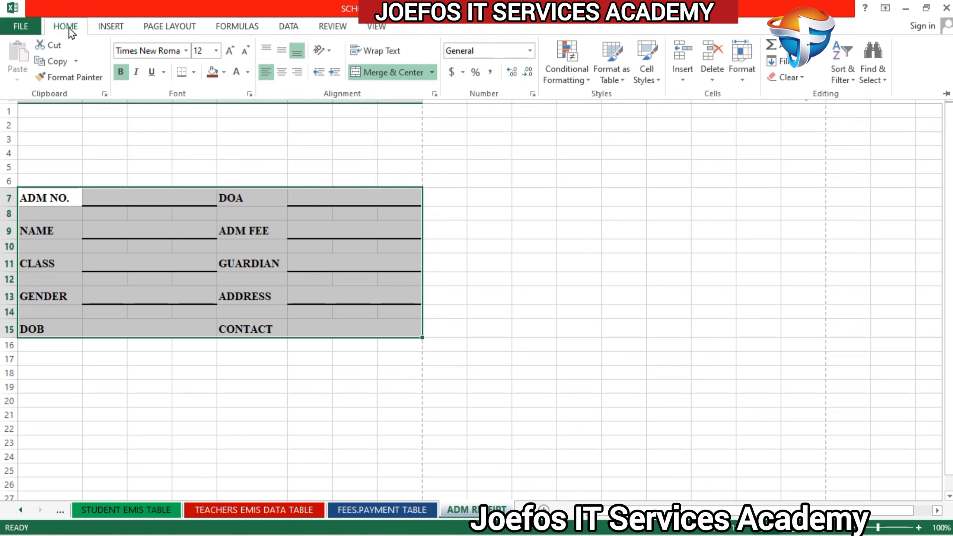
click(225, 72)
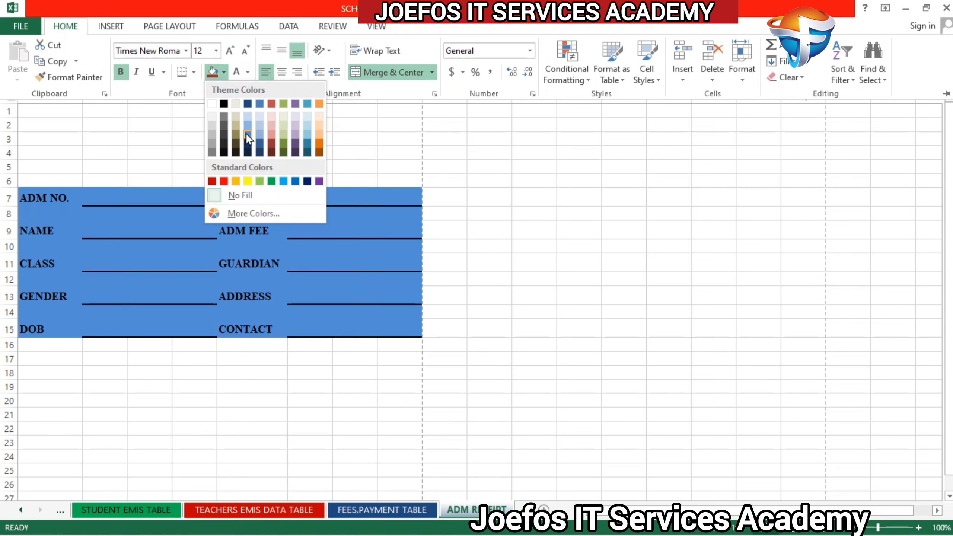
click(247, 134)
click(499, 297)
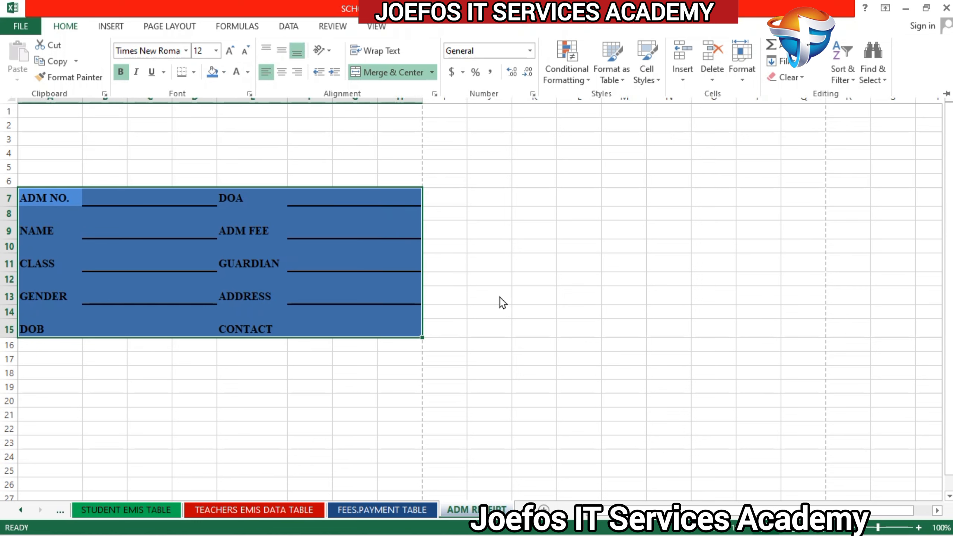
click(342, 396)
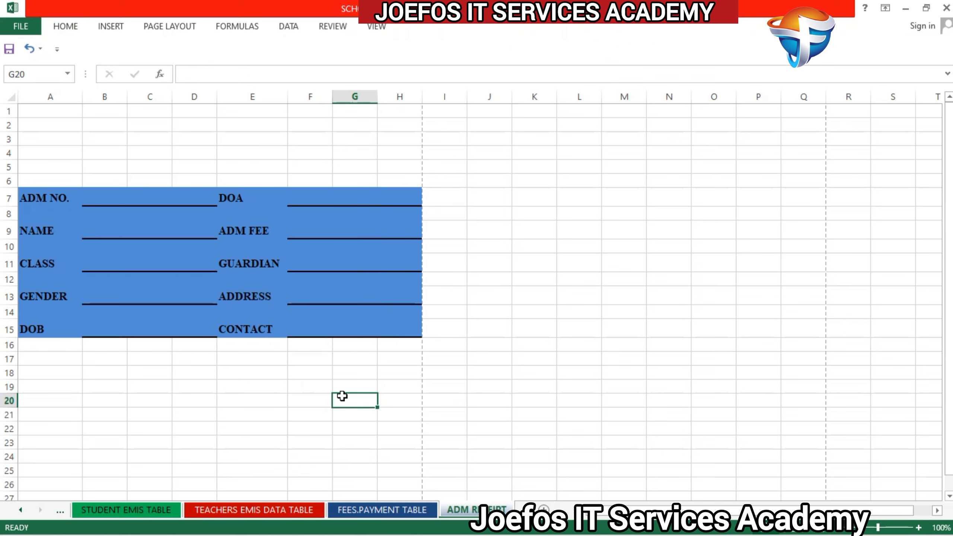
Step: Select all ten merged value fields in B:D and F:H together and set their font to Times New Roman
click(111, 195)
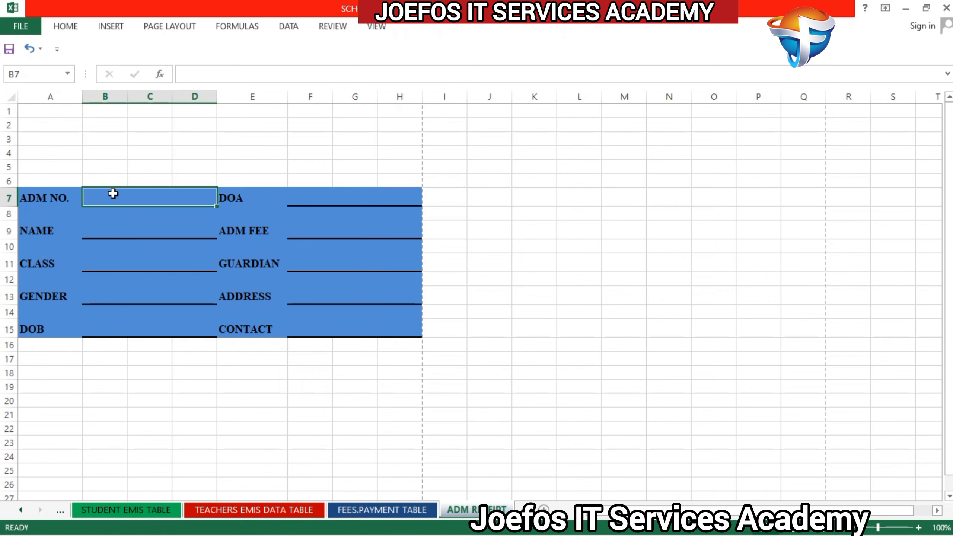
ctrl+click(118, 196)
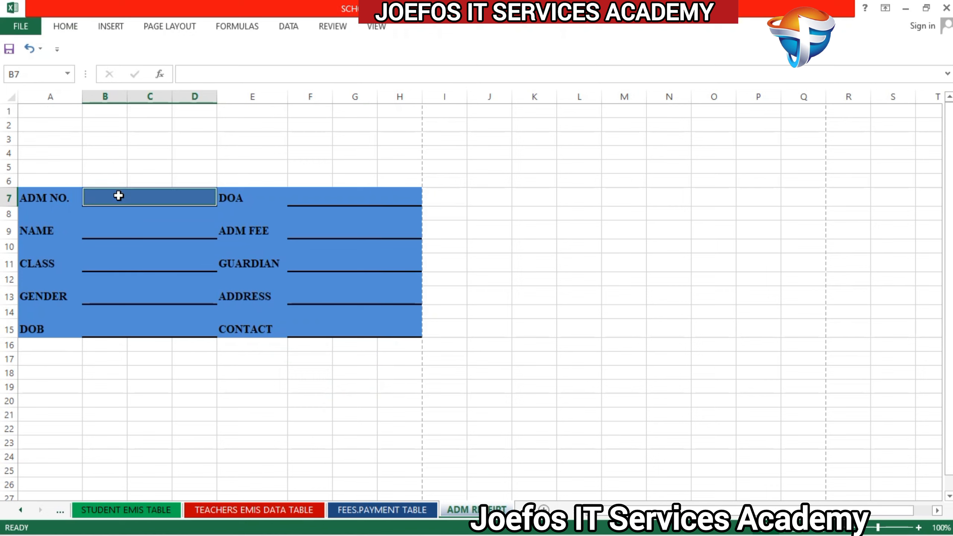
ctrl+click(120, 228)
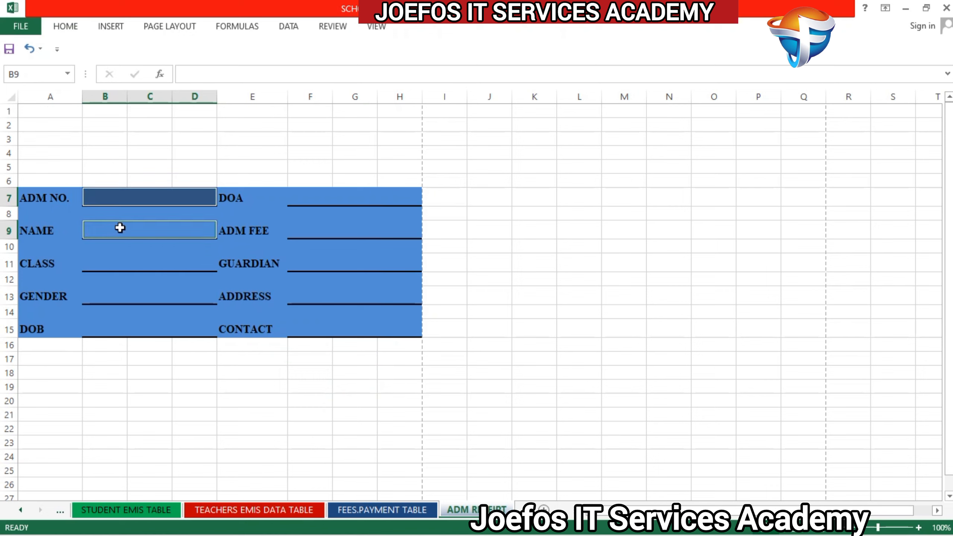
ctrl+click(134, 263)
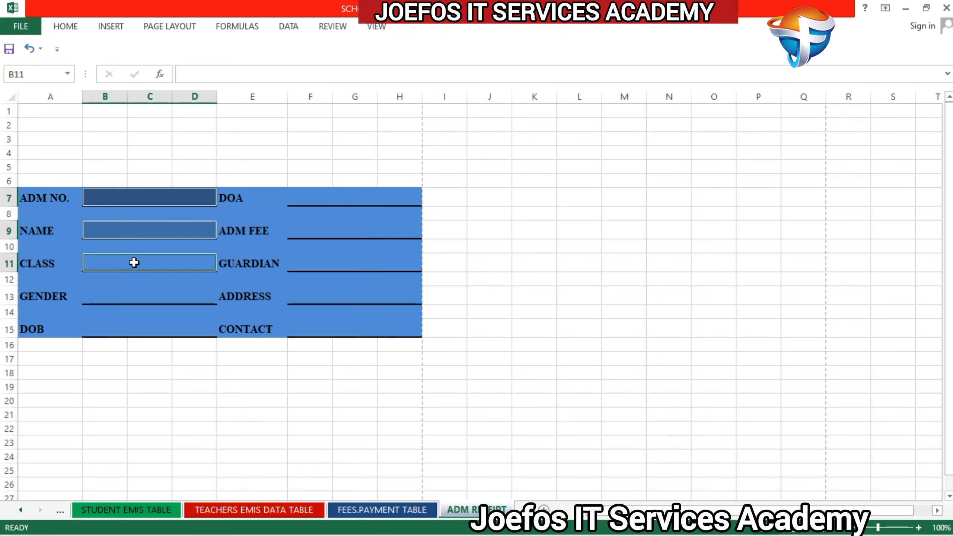
ctrl+click(137, 293)
ctrl+click(134, 328)
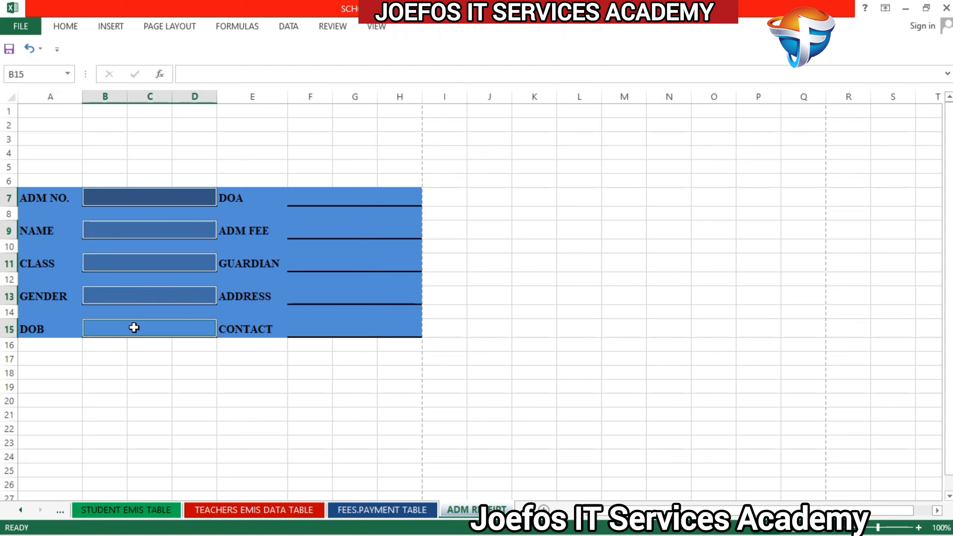
ctrl+click(303, 197)
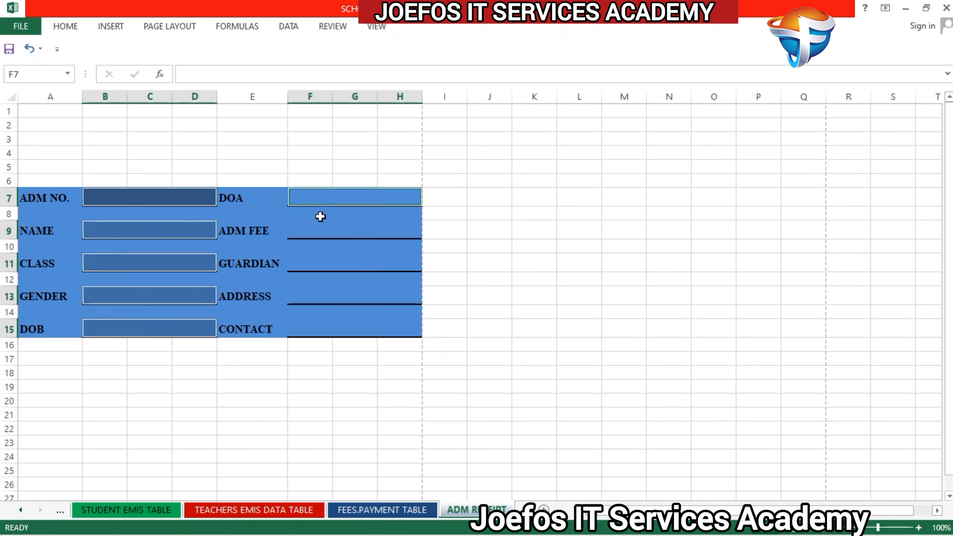
ctrl+click(320, 231)
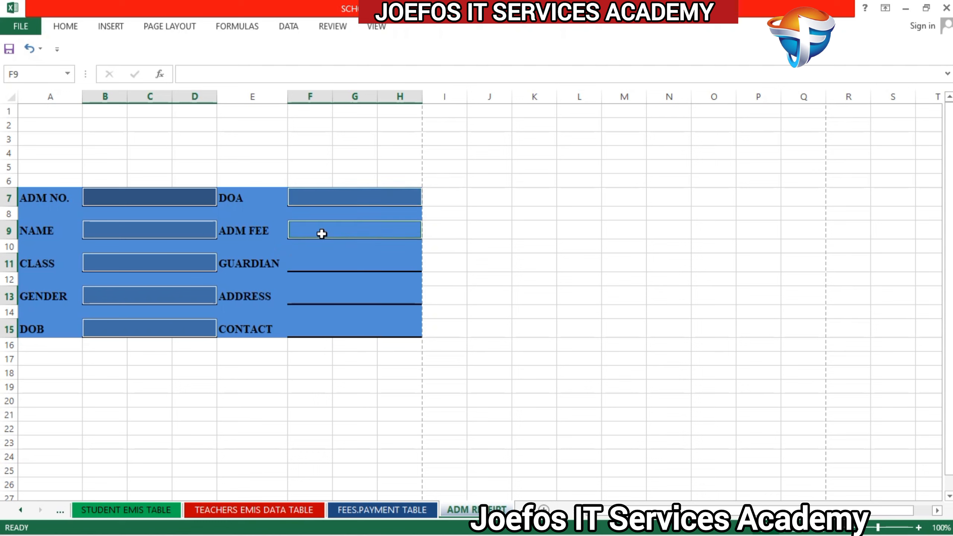
ctrl+click(338, 263)
ctrl+click(334, 296)
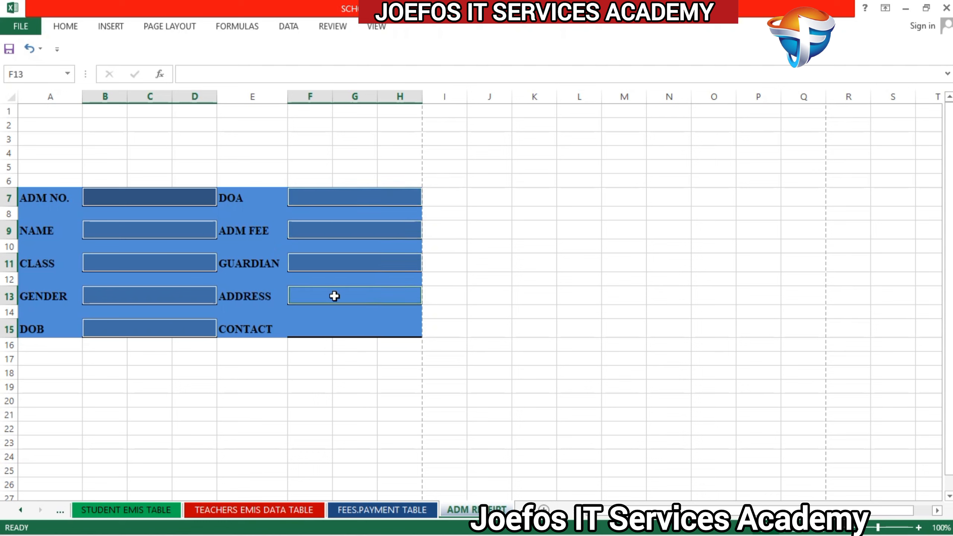
ctrl+click(338, 329)
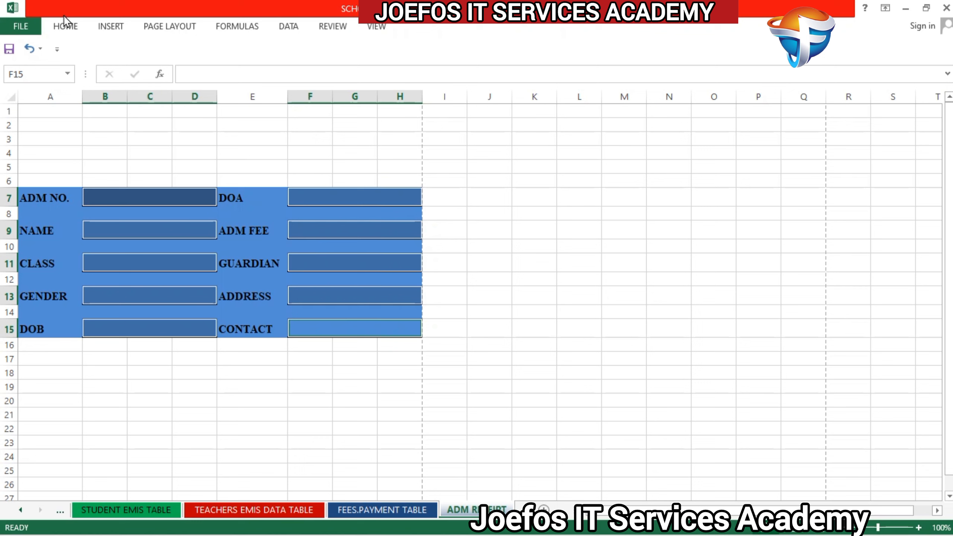
click(66, 28)
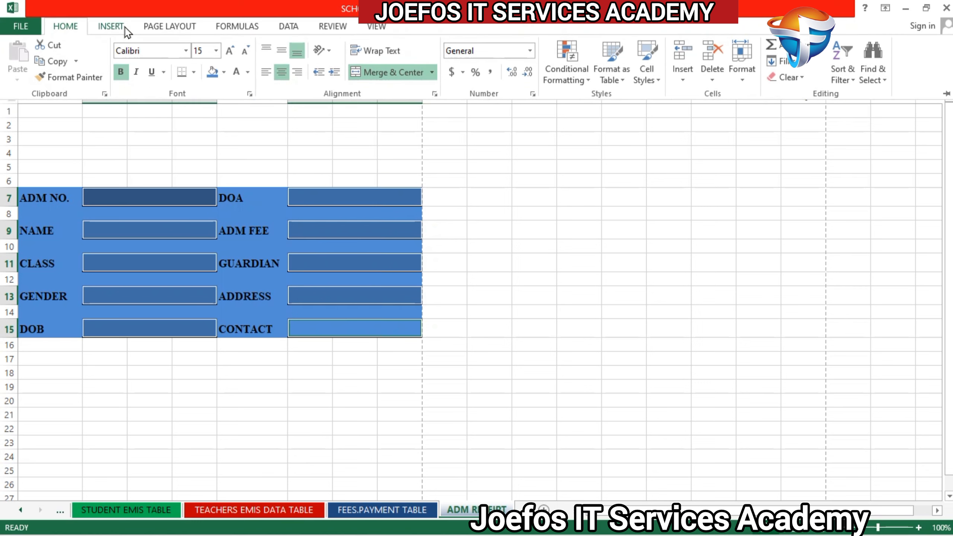
click(141, 50)
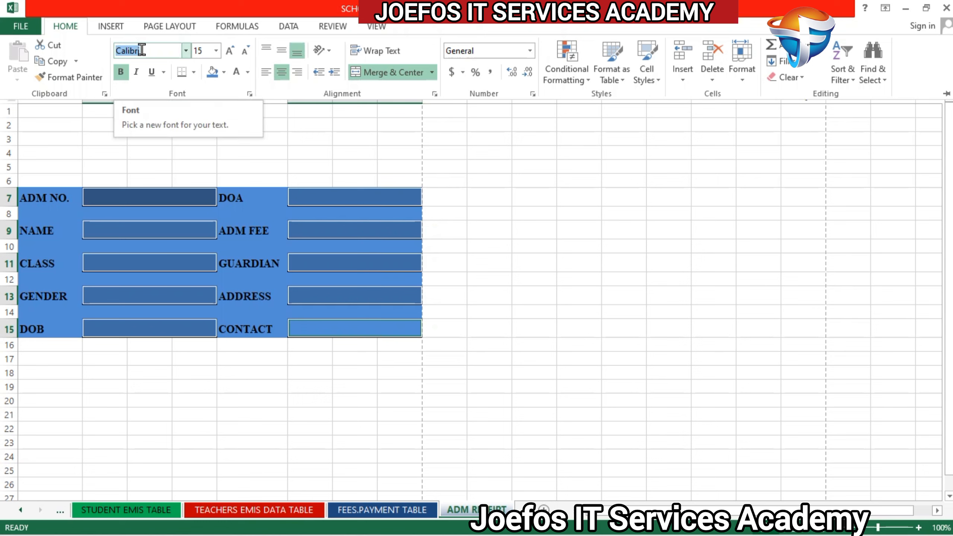
text(Times New Roma)
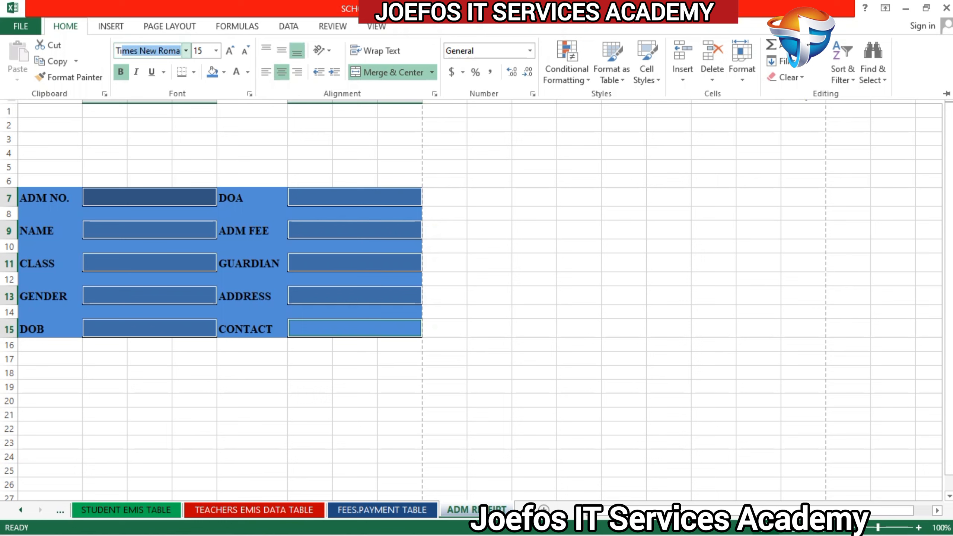
key(Return)
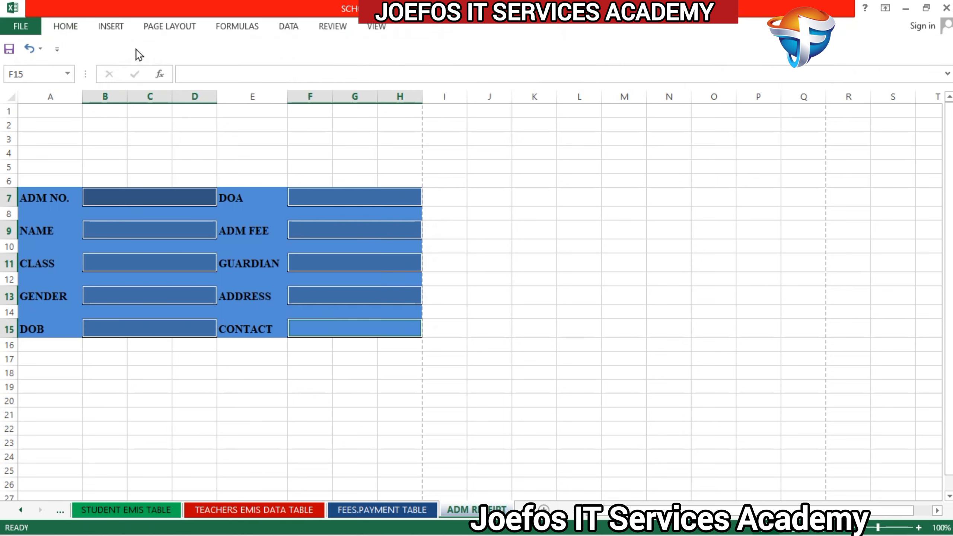
Step: Fill the selected value fields with white, set their text color to black and deselect them
click(66, 25)
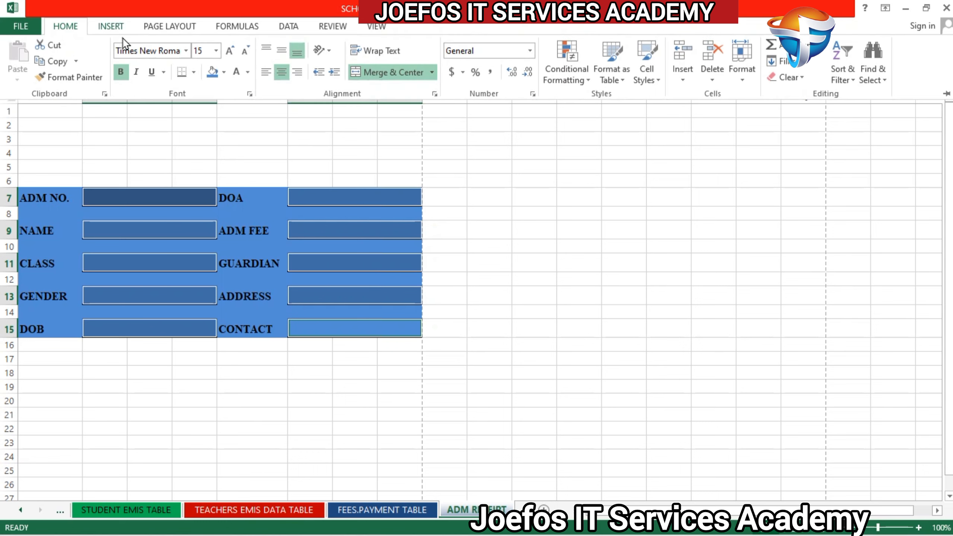
click(224, 72)
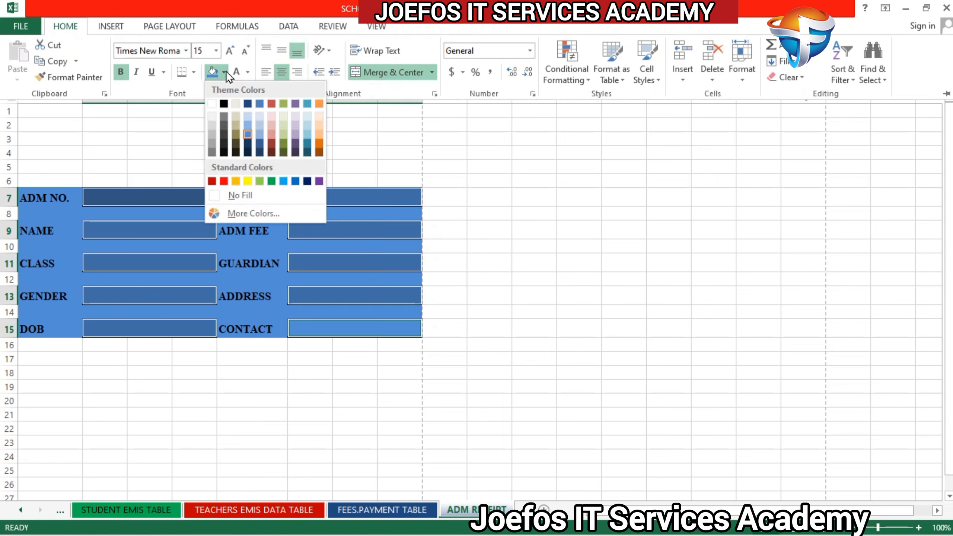
click(211, 103)
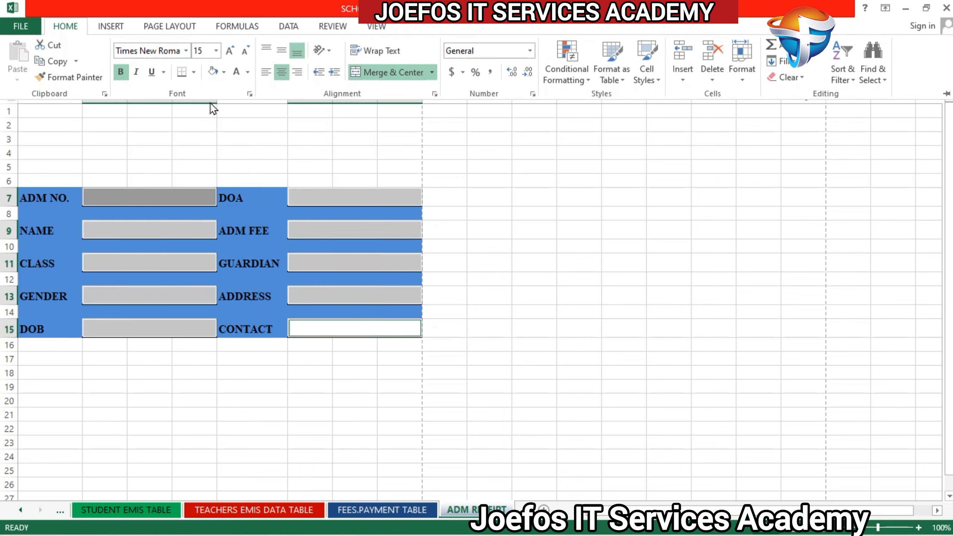
click(248, 72)
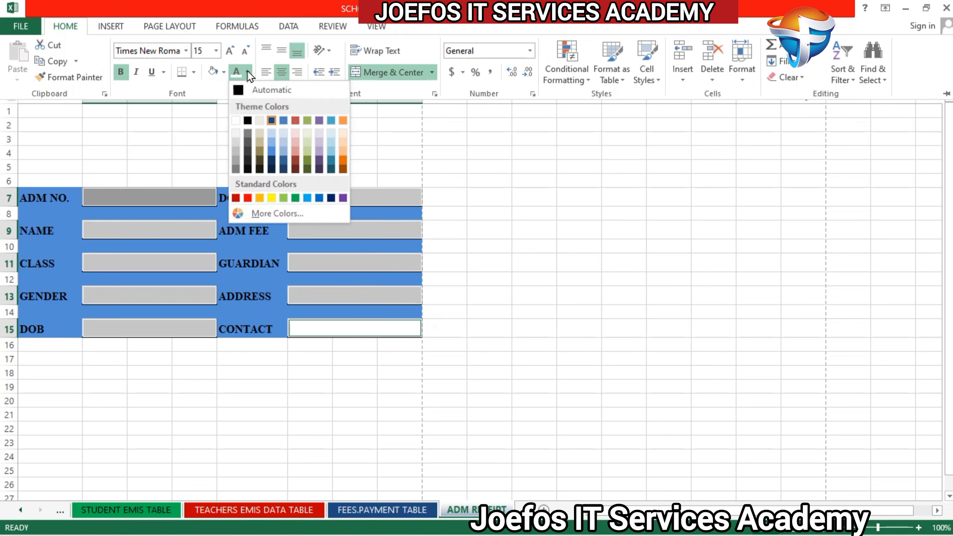
click(248, 121)
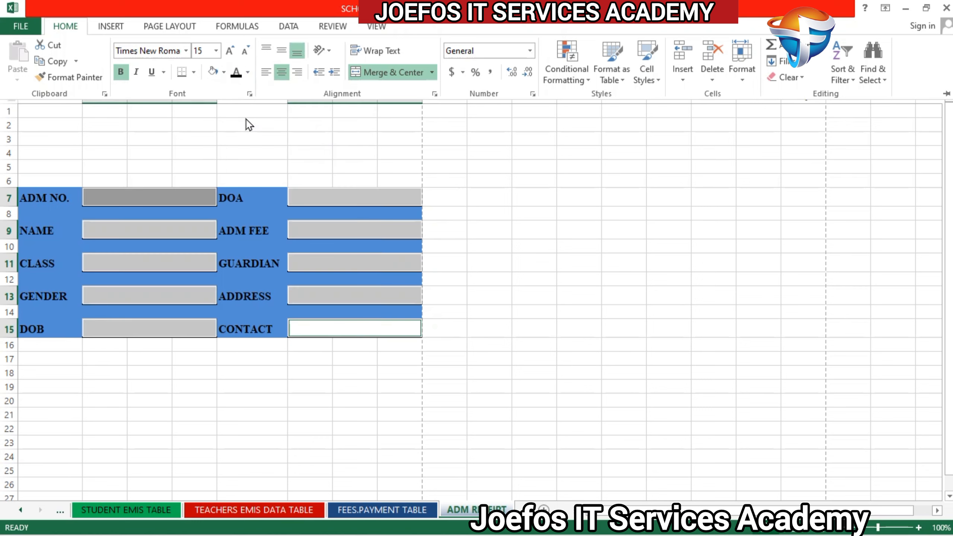
key(ctrl+F1)
click(289, 410)
Step: Test the ADM NO. and DOA value fields with the sample texts FFFF and TTTT, clearing each entry
click(147, 203)
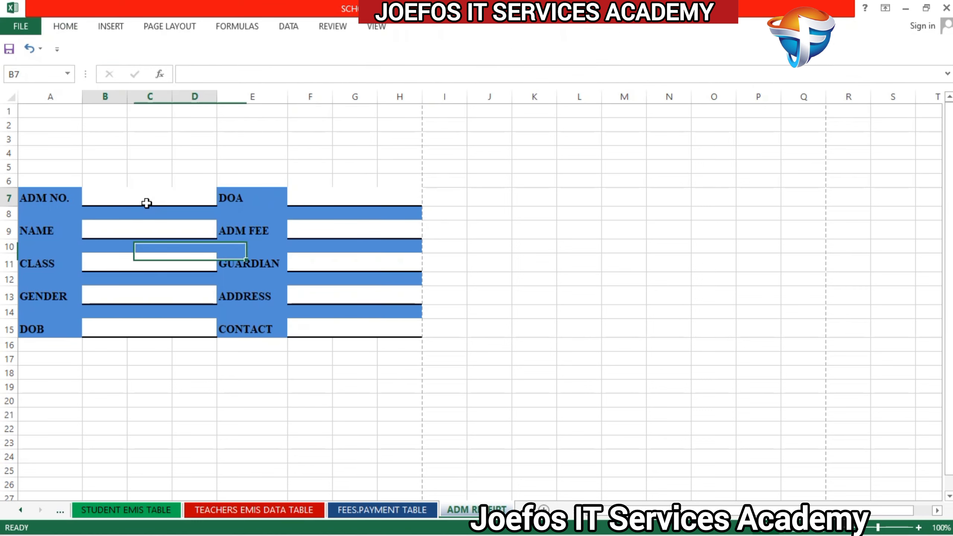
text(FFFF)
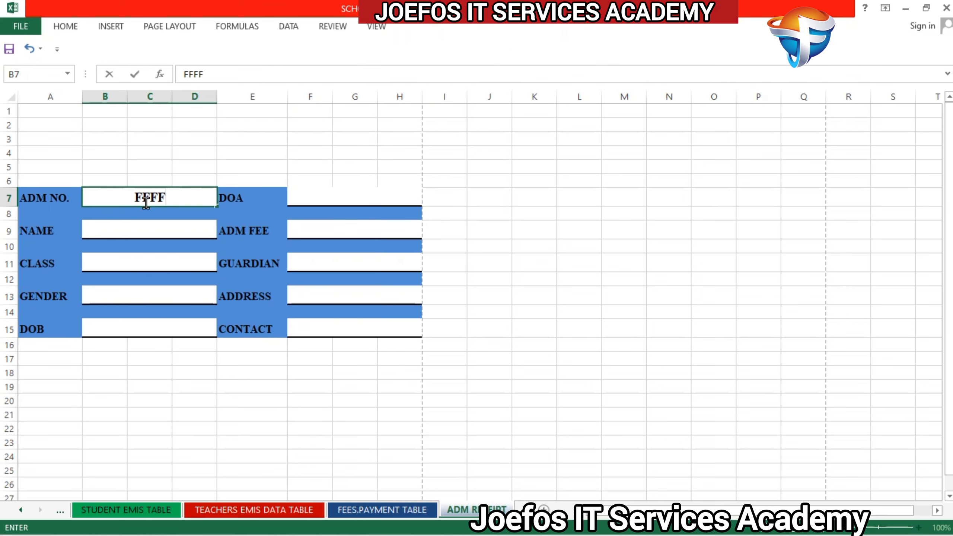
key(BackSpace)
key(BackSpace)
key(BackSpace)
key(BackSpace)
click(309, 195)
text(TTTT)
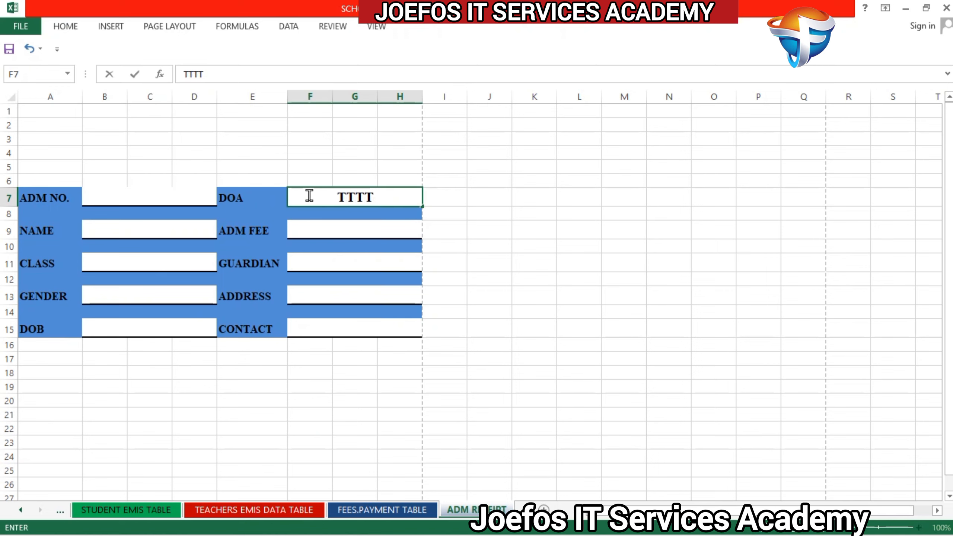
key(BackSpace)
key(BackSpace)
key(BackSpace)
key(BackSpace)
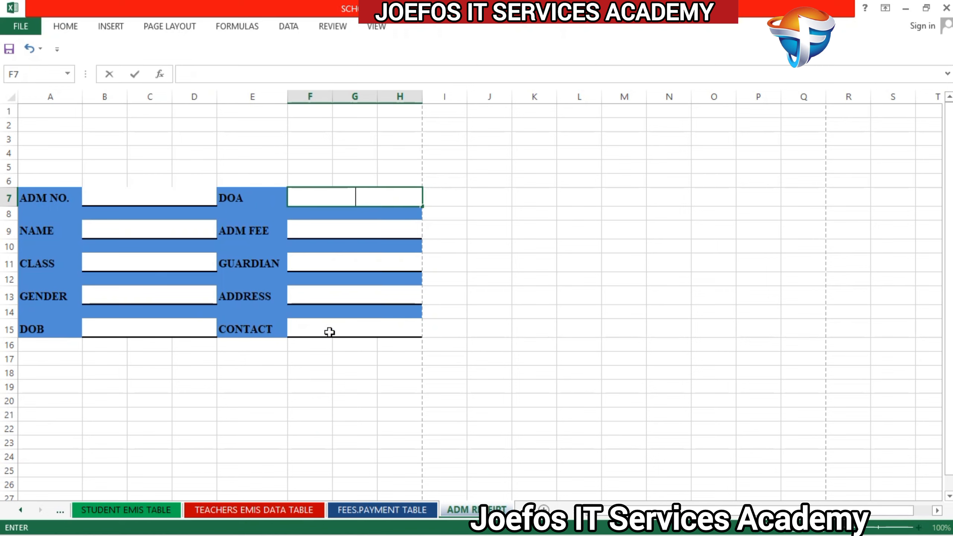
Step: Test the CONTACT and DOB value fields with the sample texts FFFF and GGGG, clearing each entry
click(330, 332)
text(FFFF)
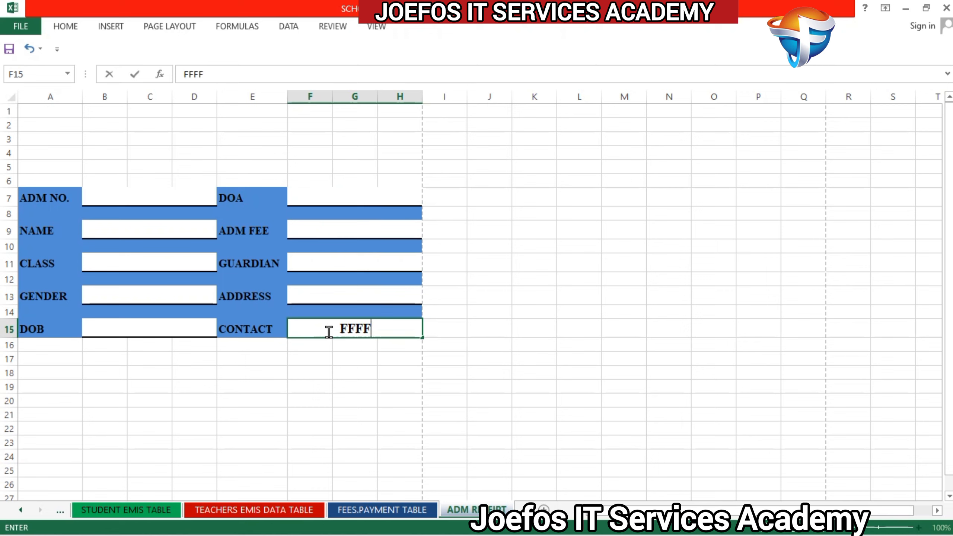
key(BackSpace)
key(BackSpace)
key(BackSpace)
key(BackSpace)
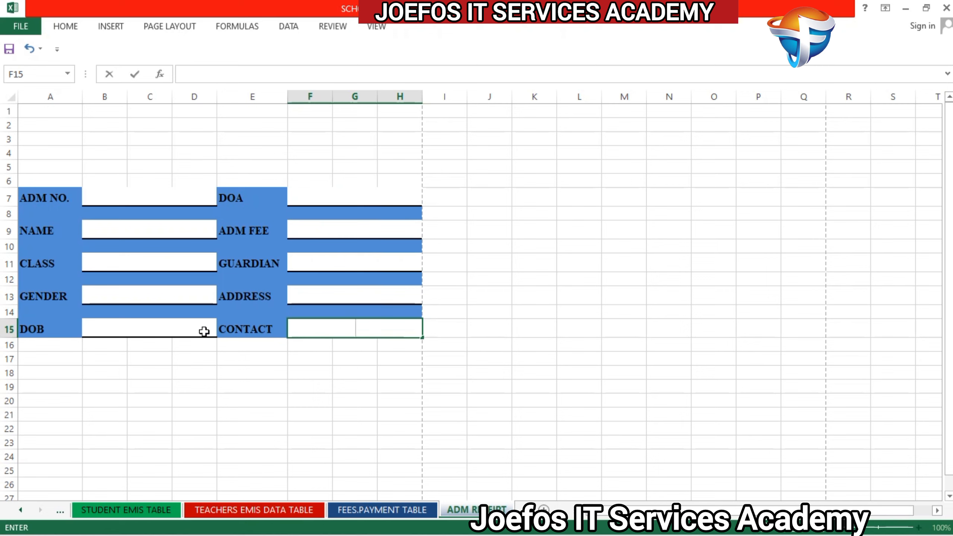
click(193, 330)
text(GGGG)
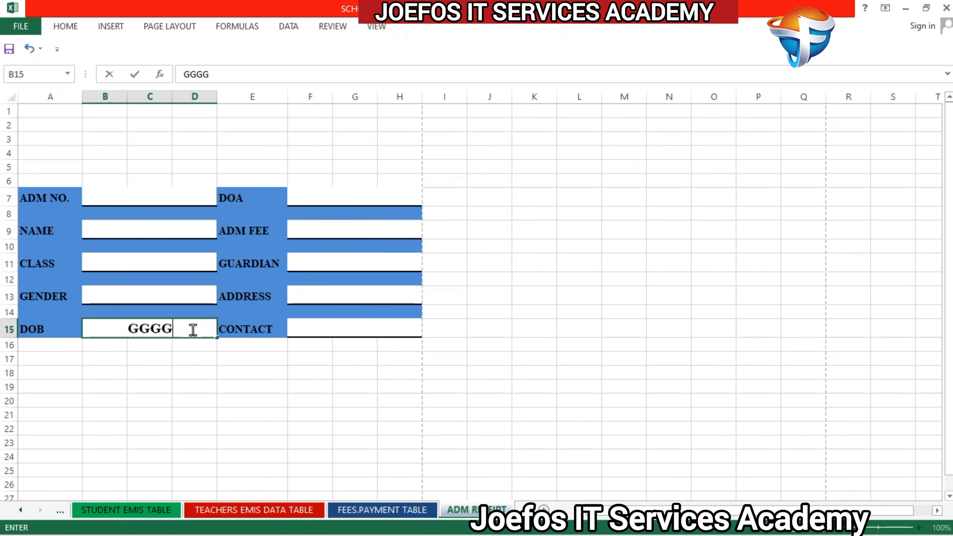
key(BackSpace)
key(BackSpace)
key(BackSpace)
key(BackSpace)
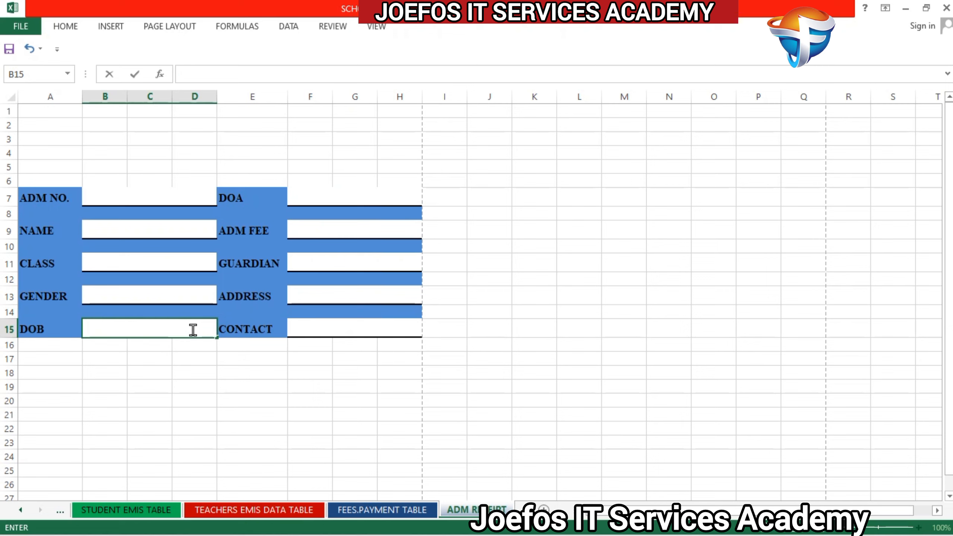
click(306, 383)
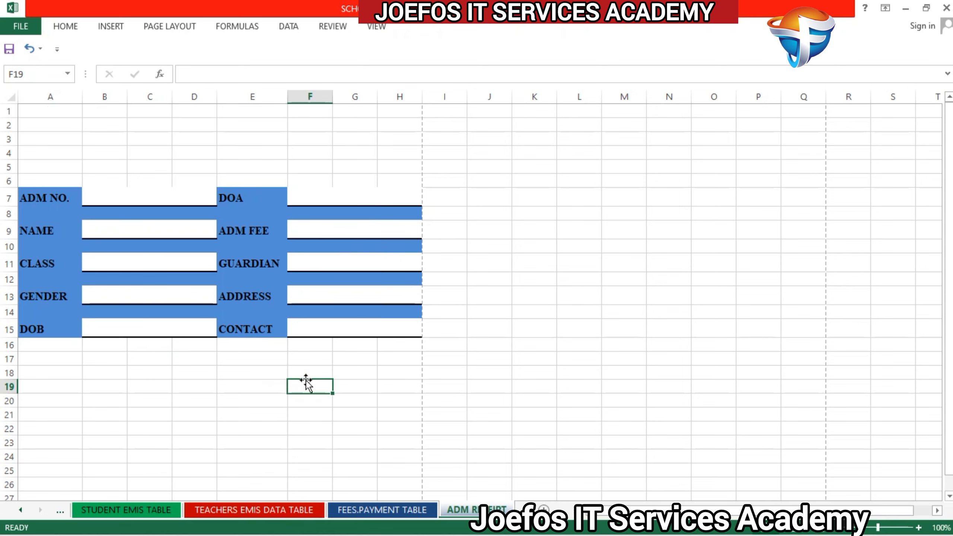
Step: Check the admission receipt in the print preview, return to the sheet and select cell A17
key(ctrl+p)
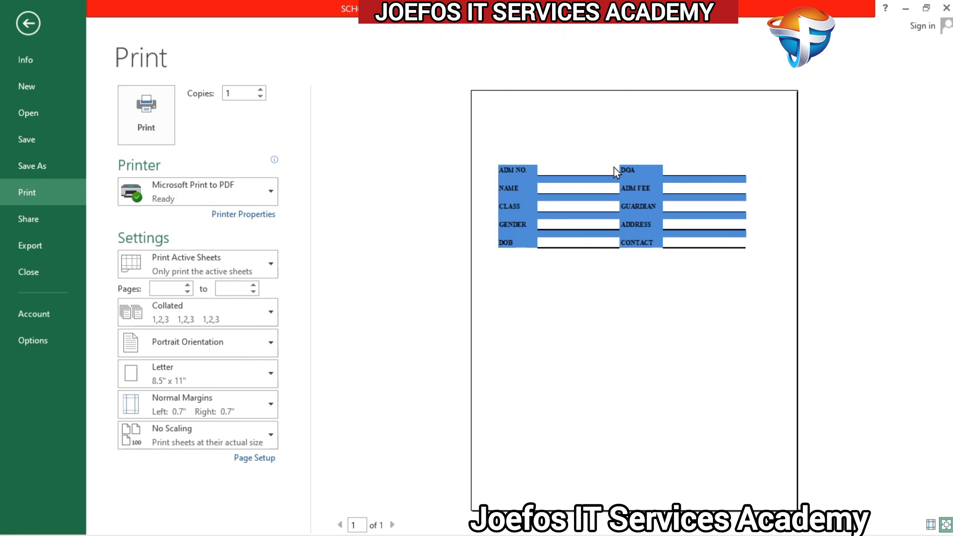
click(23, 20)
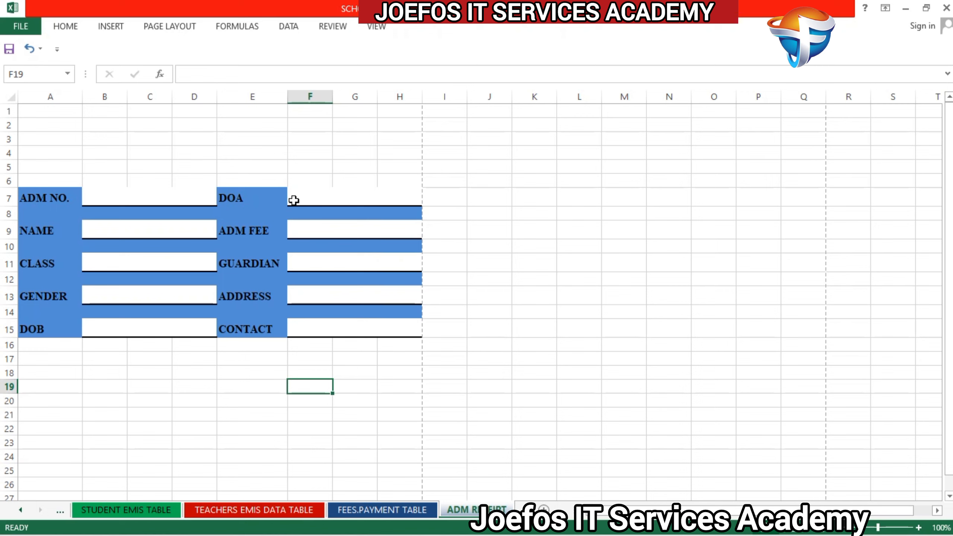
click(37, 357)
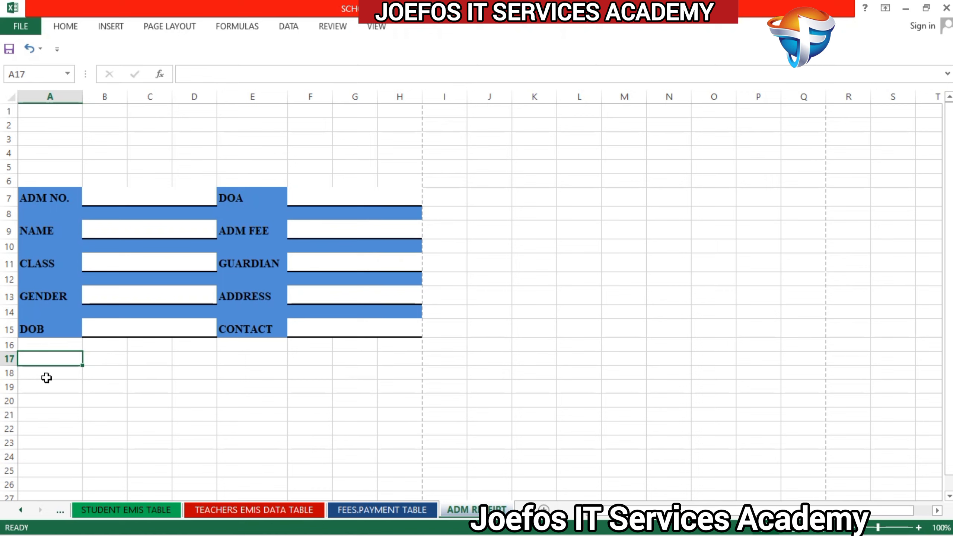
Step: Enter the label HEADTEACHERS SIGNATURE in cell A18, below the student details block
click(45, 372)
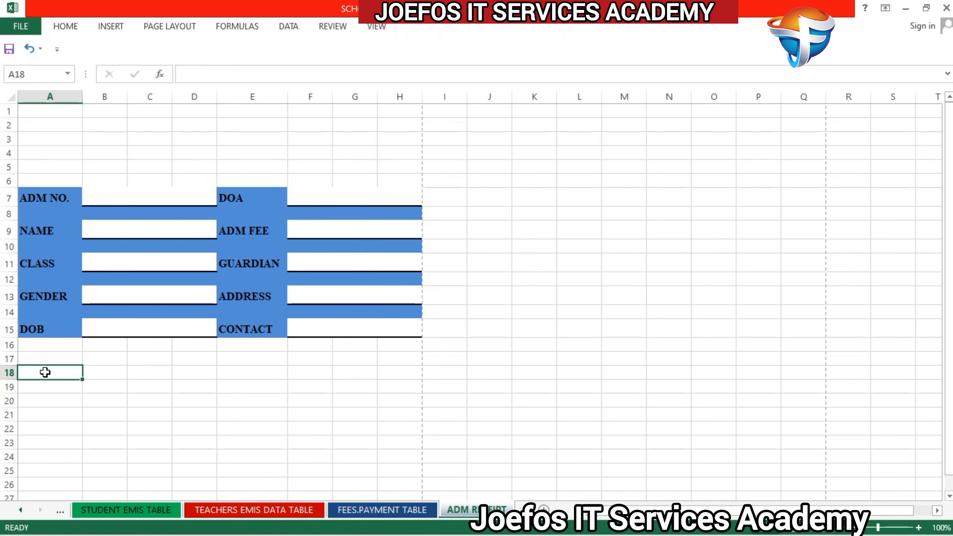
text(HEADTE)
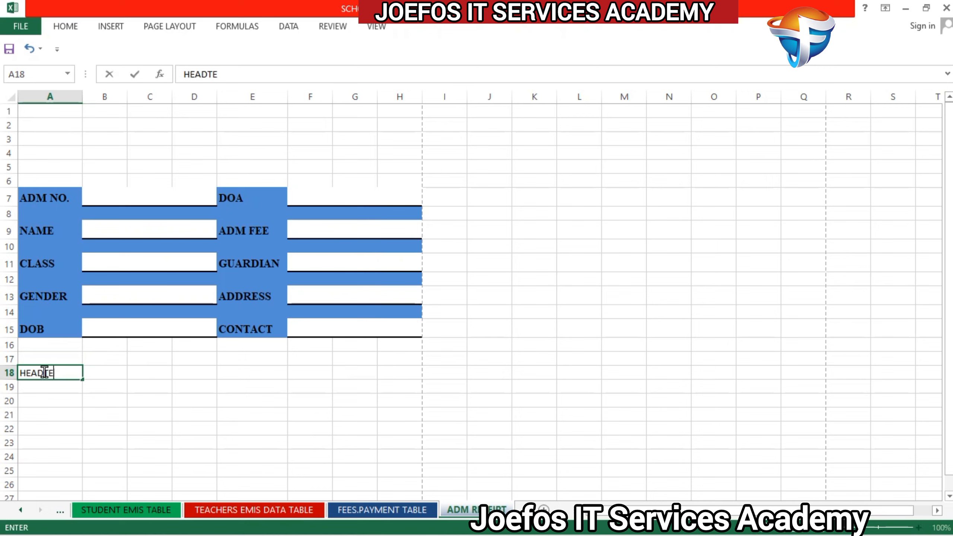
text(ACHERS )
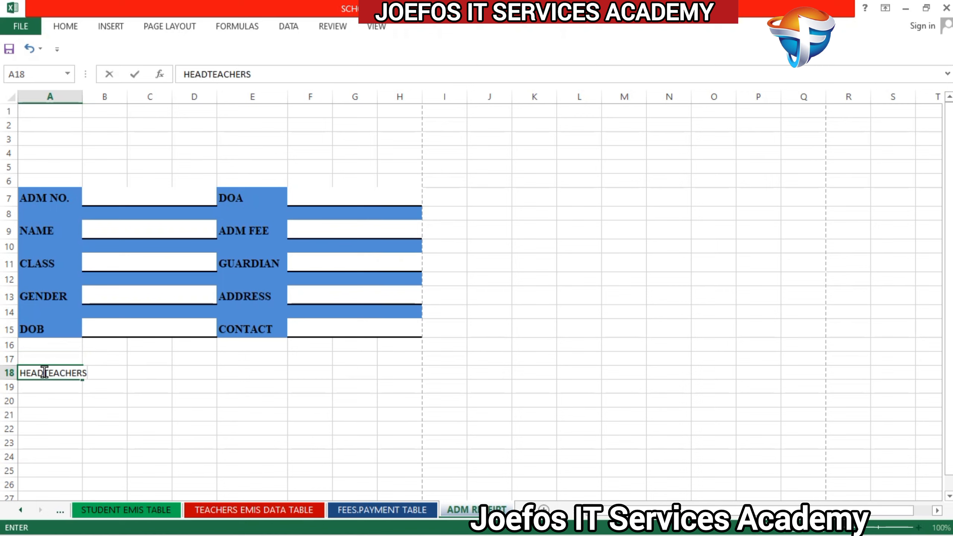
text(SIGNATURE)
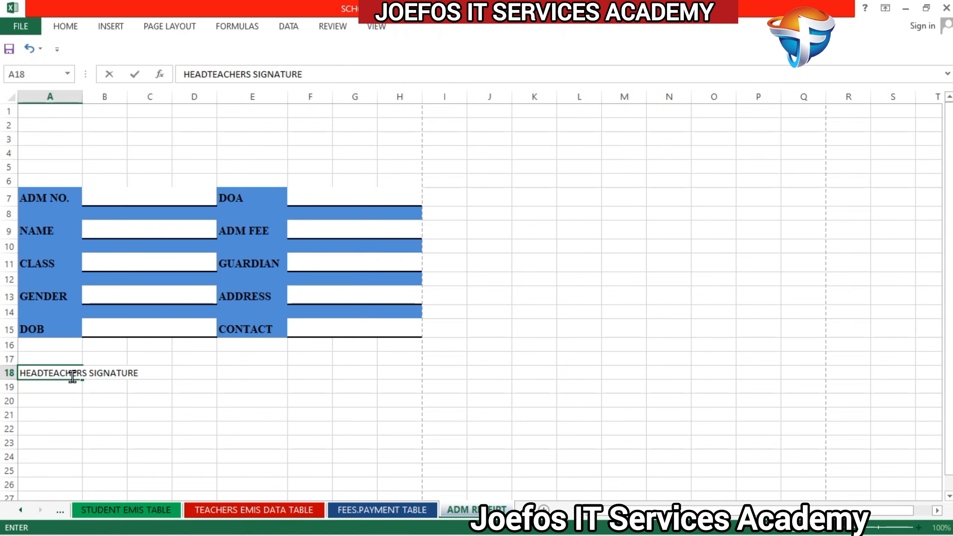
click(66, 398)
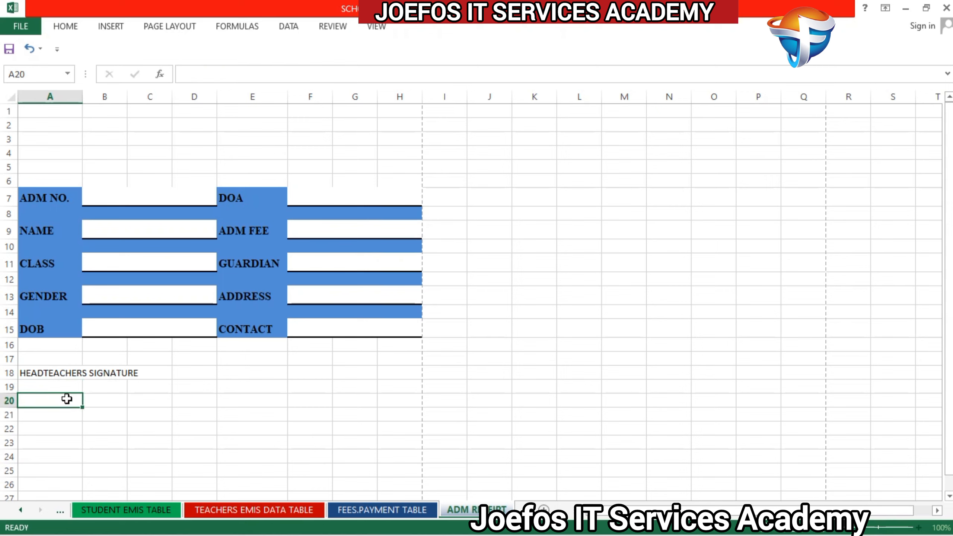
Step: Merge and center the signature label across cells A18 to C18
click(68, 372)
drag(68, 372, 138, 378)
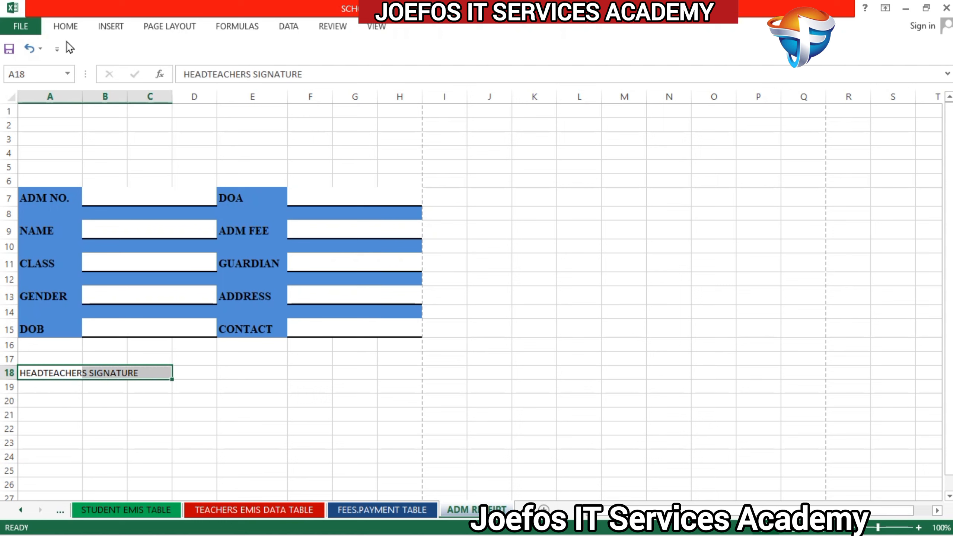
click(64, 24)
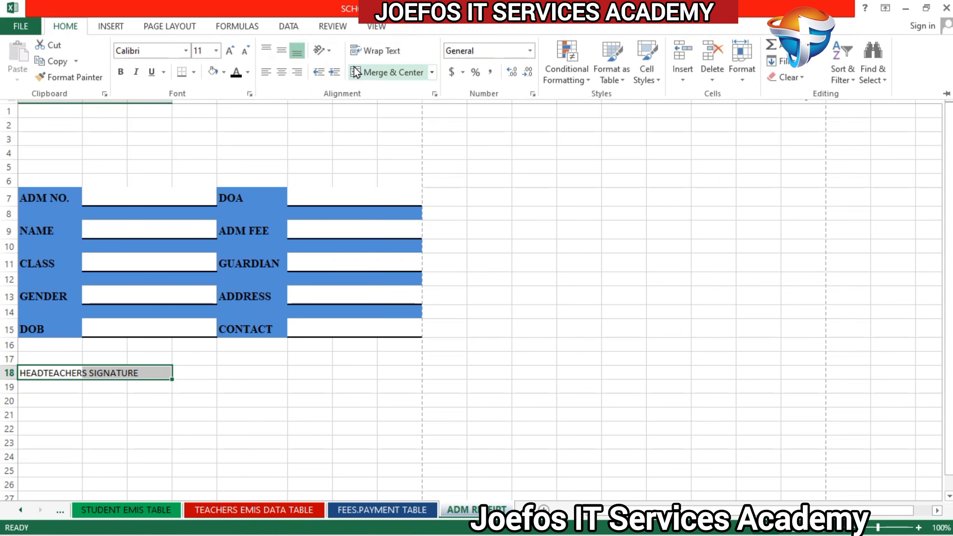
click(399, 71)
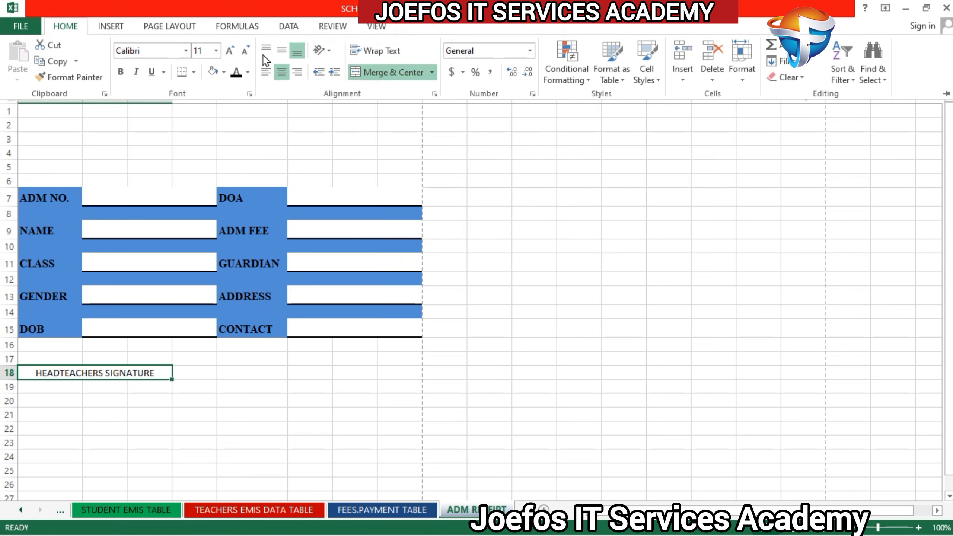
Step: Format the merged signature label in bold Times New Roman with middle vertical alignment and deselect it
click(142, 51)
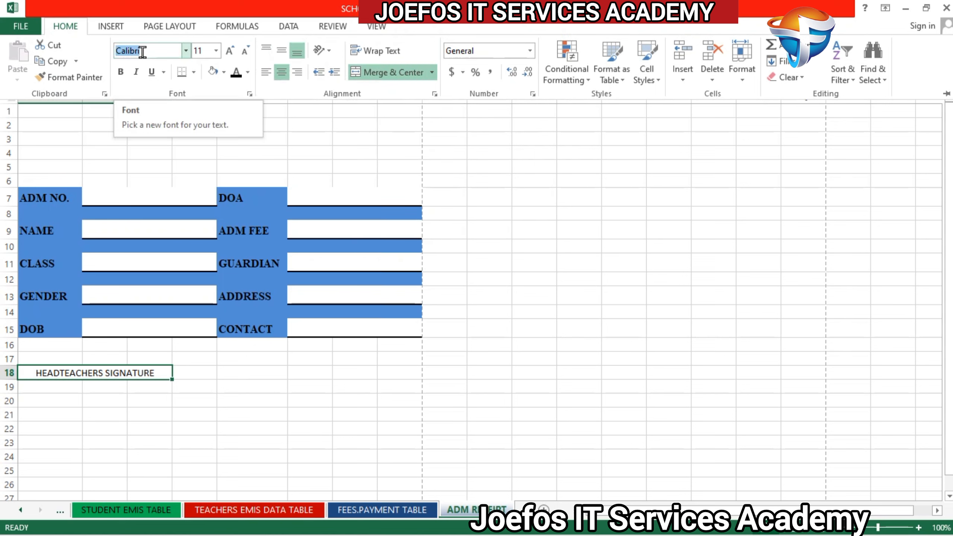
text(T)
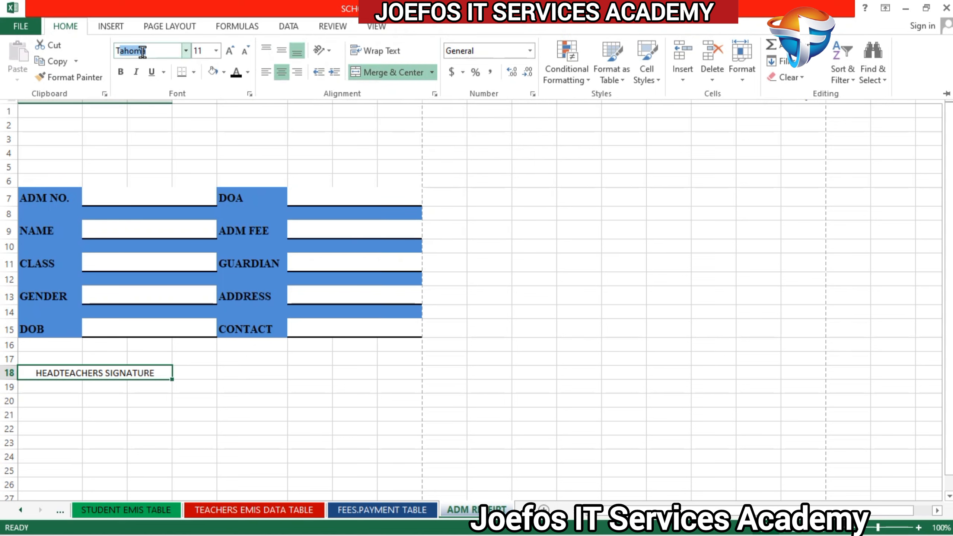
text(imes New R)
key(Return)
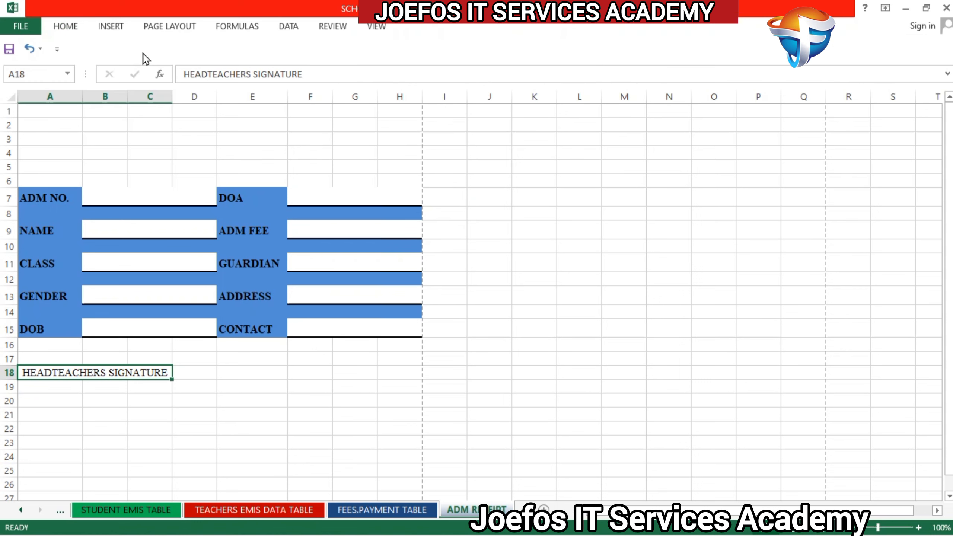
click(71, 26)
click(121, 72)
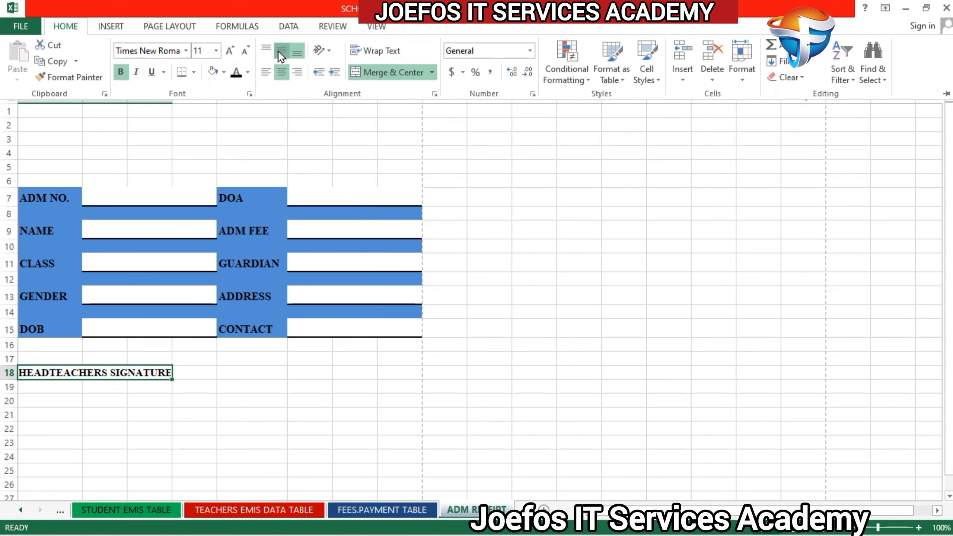
click(256, 383)
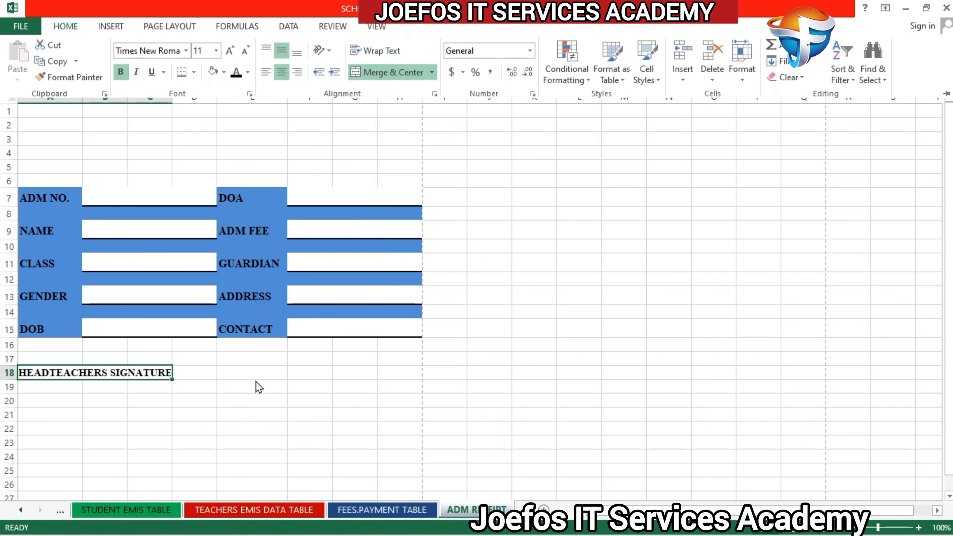
click(197, 399)
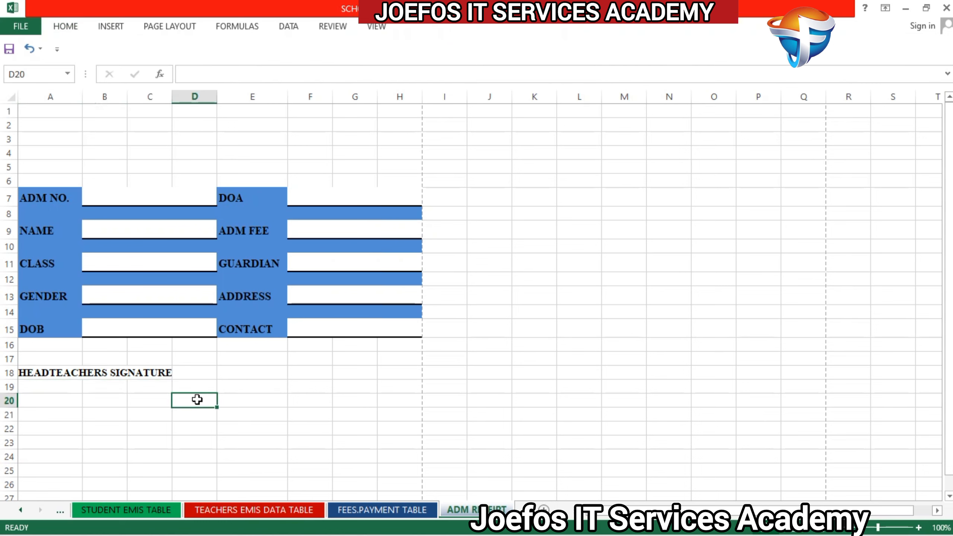
Step: Replace the text of the merged label in row 18 with Headteachers Signature
double_click(164, 373)
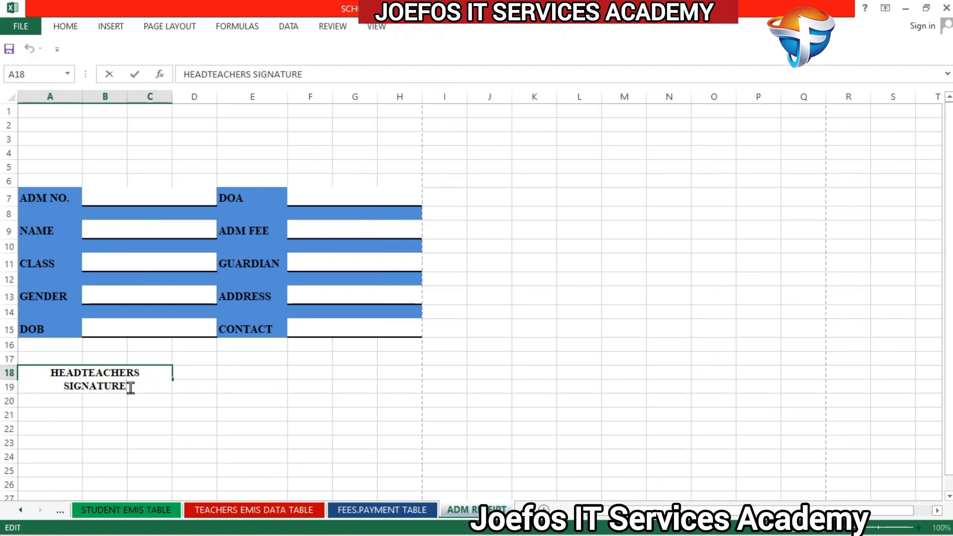
key(BackSpace)
key(BackSpace)
key(BackSpace)
key(BackSpace)
key(BackSpace)
key(BackSpace)
key(BackSpace)
key(BackSpace)
key(BackSpace)
key(BackSpace)
key(BackSpace)
key(BackSpace)
key(BackSpace)
key(BackSpace)
key(BackSpace)
key(BackSpace)
key(BackSpace)
key(BackSpace)
key(BackSpace)
key(BackSpace)
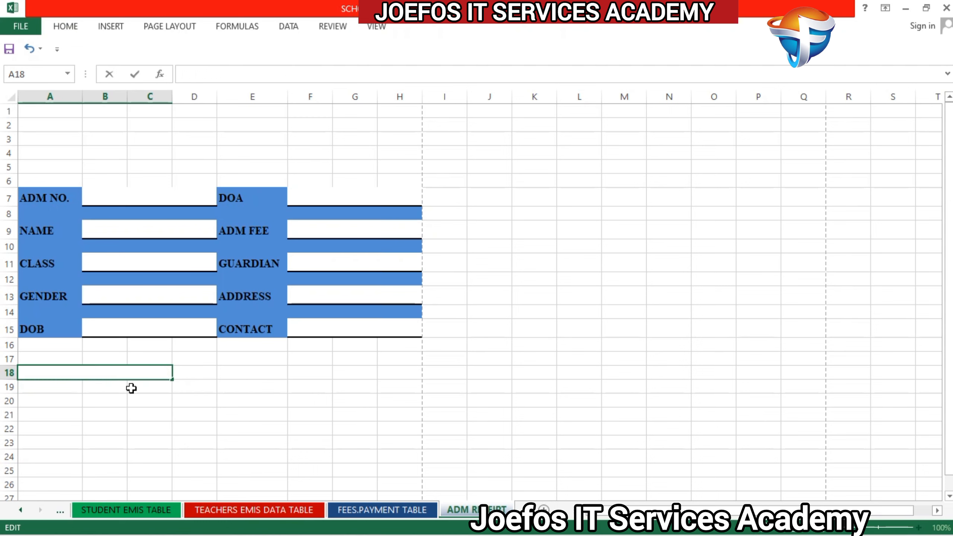
text(Headteac)
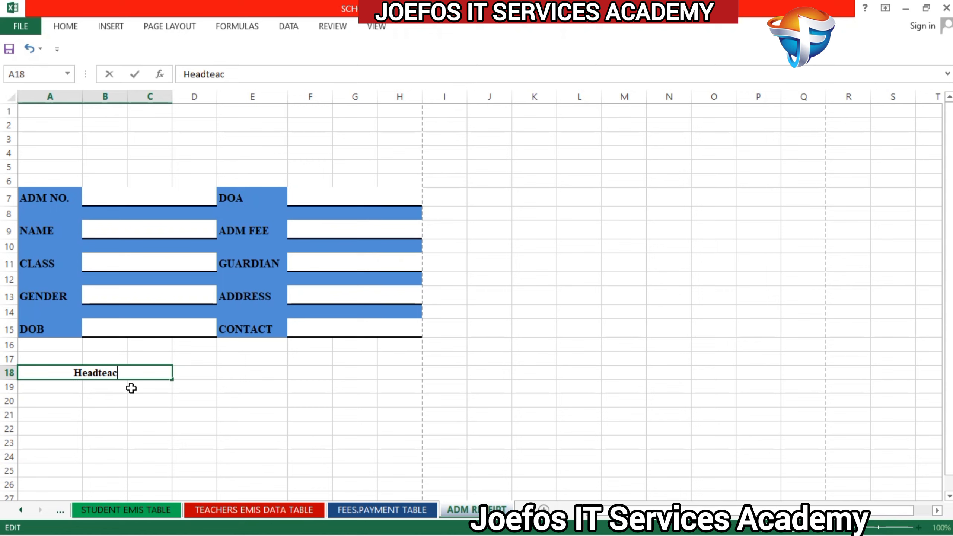
text(hers)
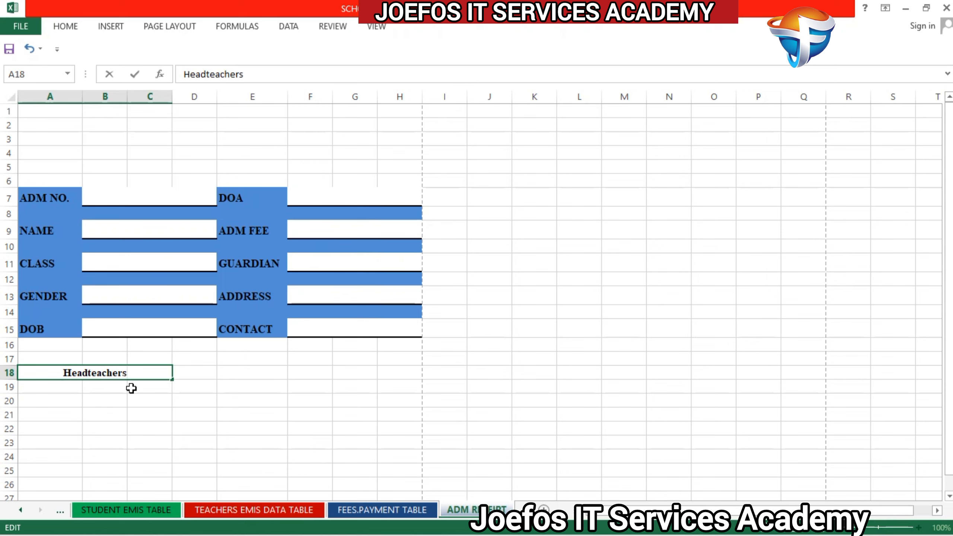
text( Sig)
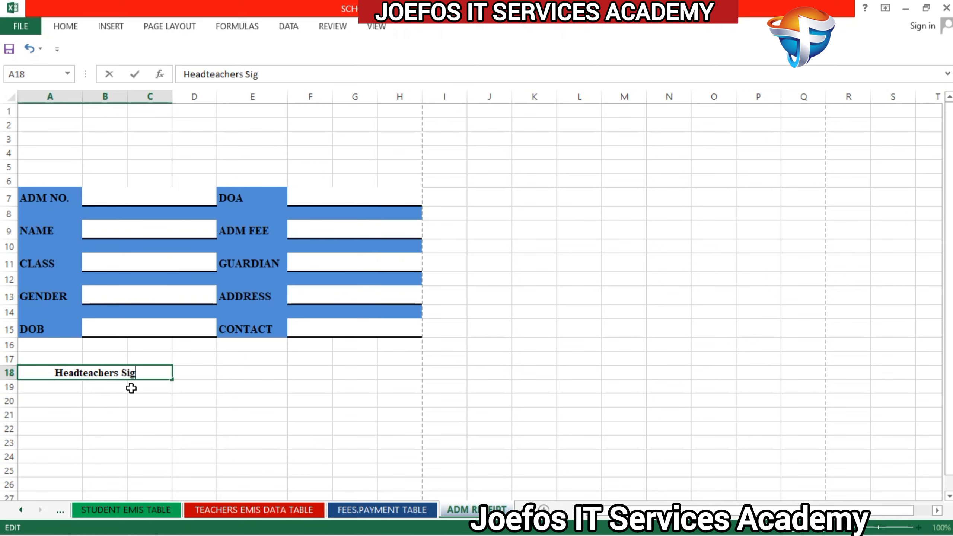
text(n)
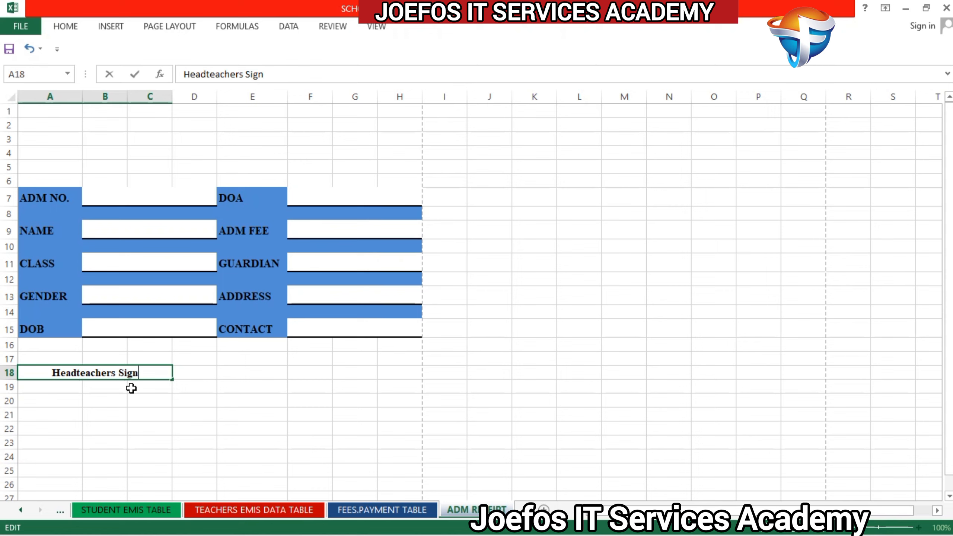
text(atures)
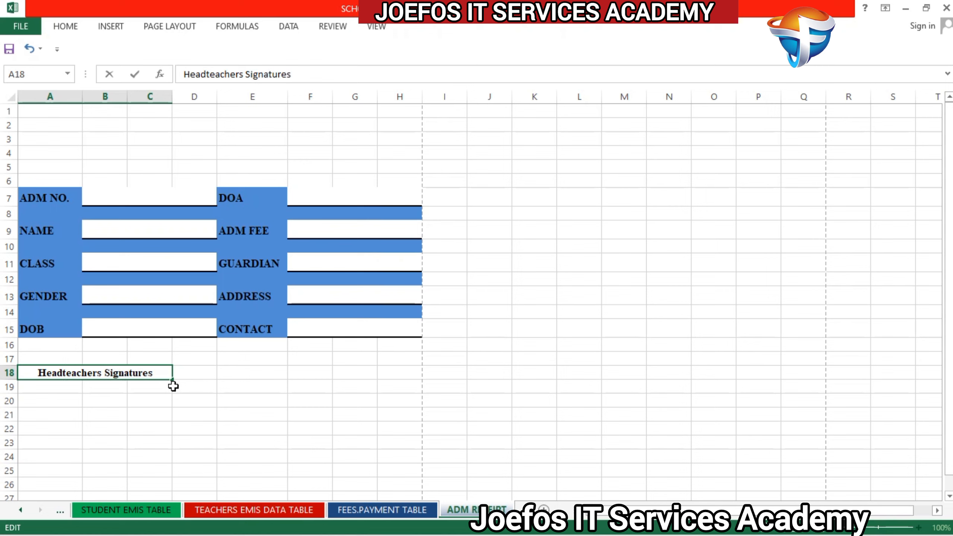
key(BackSpace)
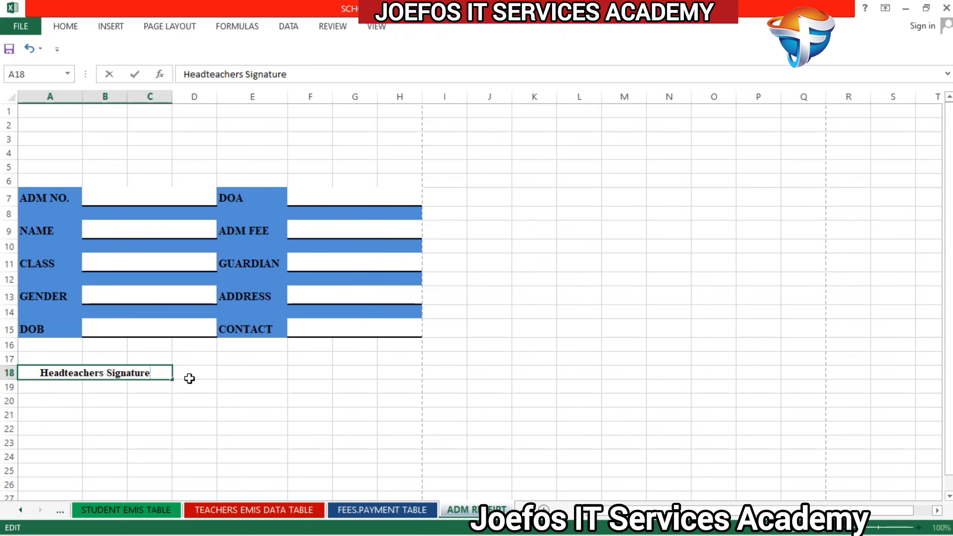
click(225, 391)
Step: Merge and center cells A19 to C20 below the Headteachers Signature label into one signature field
click(30, 386)
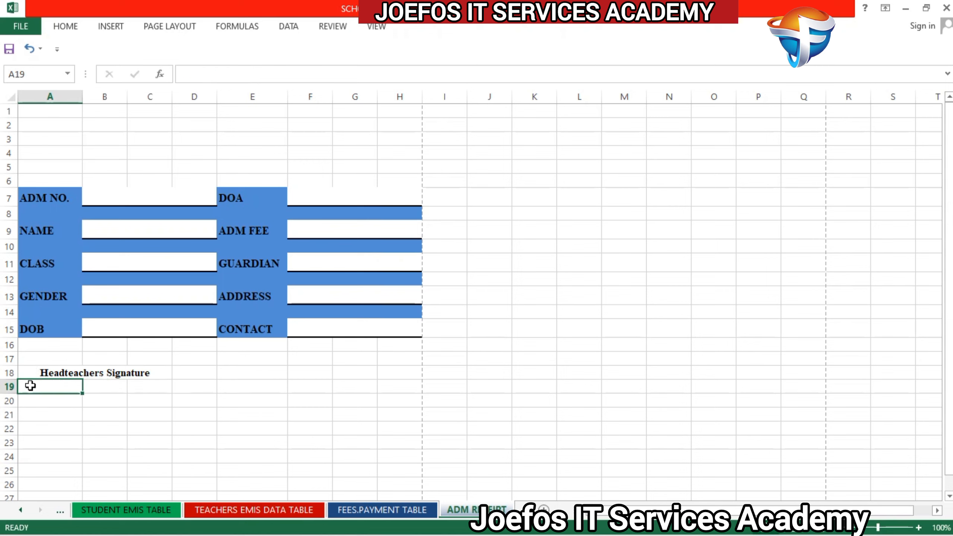
drag(30, 386, 134, 396)
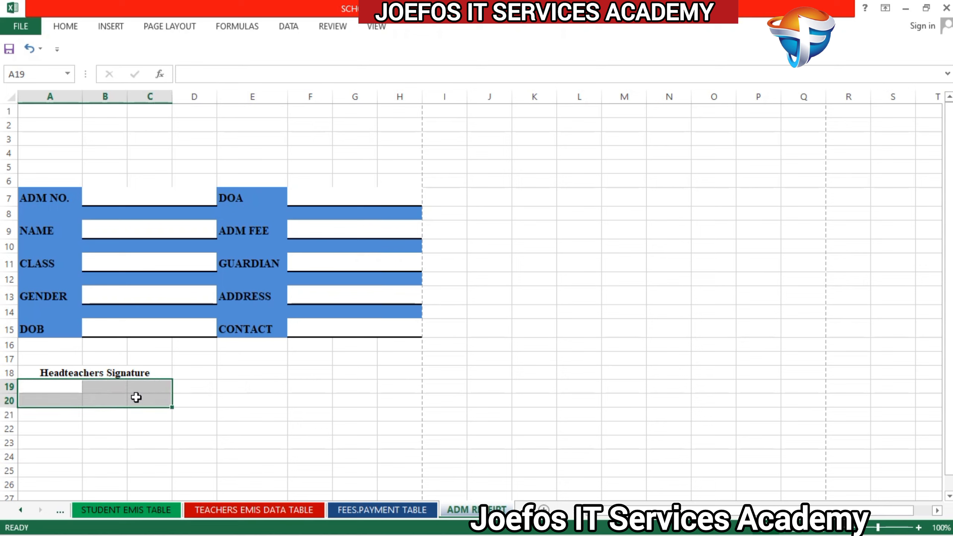
click(65, 30)
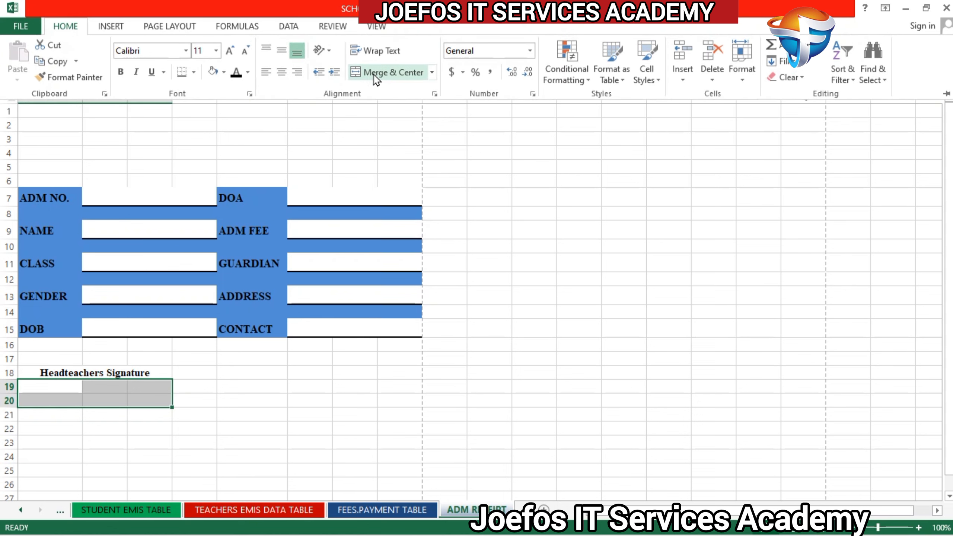
click(377, 75)
Step: Set the merged signature field's font to bold Times New Roman and deselect it
click(66, 27)
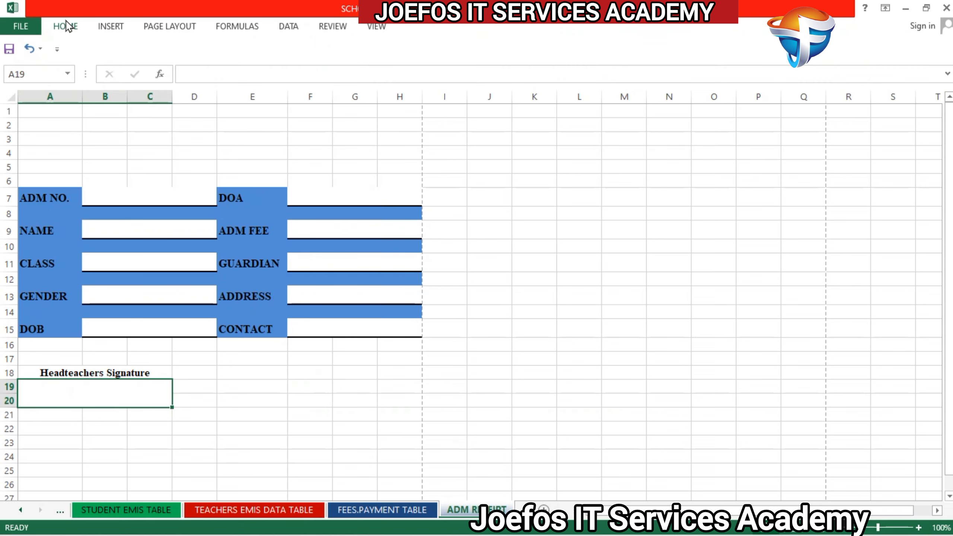
click(66, 27)
click(157, 51)
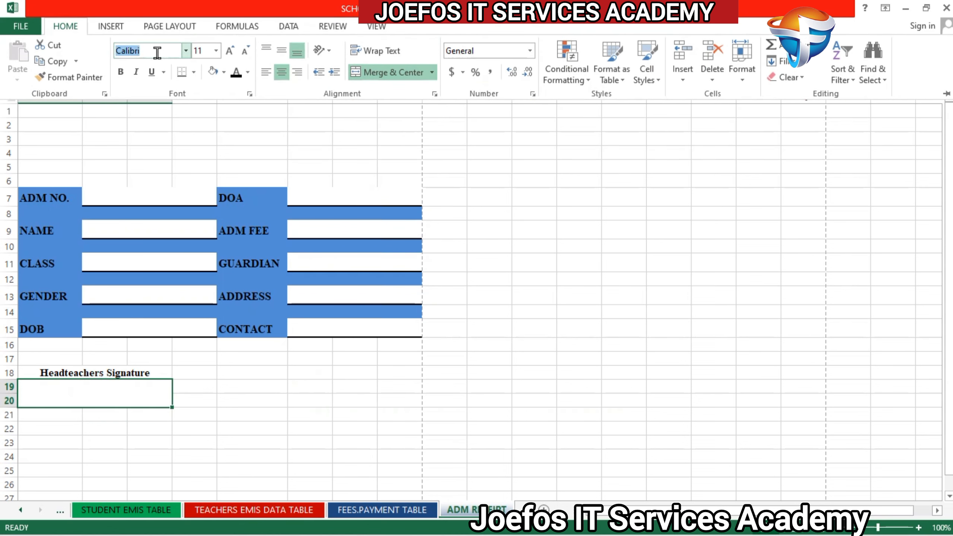
text(Times New Roma)
key(Return)
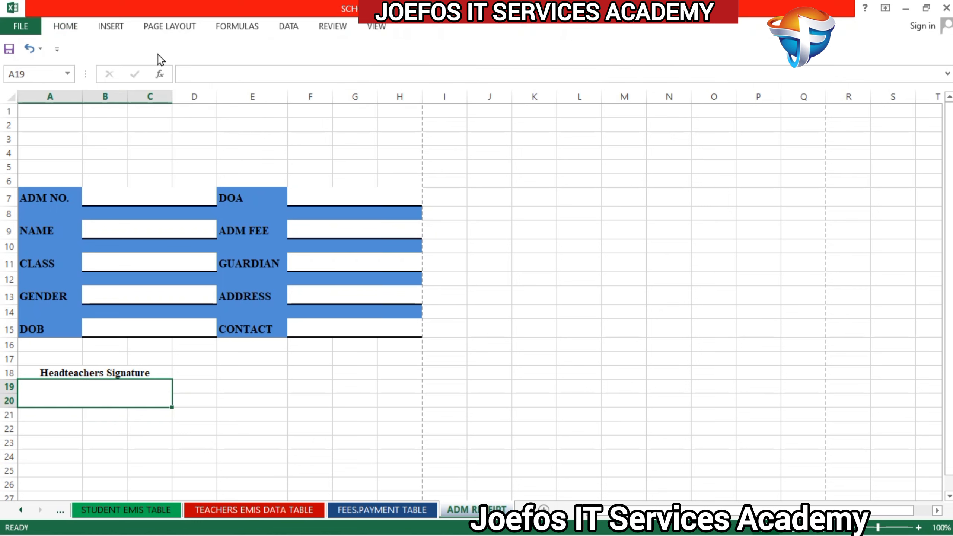
click(62, 33)
click(124, 75)
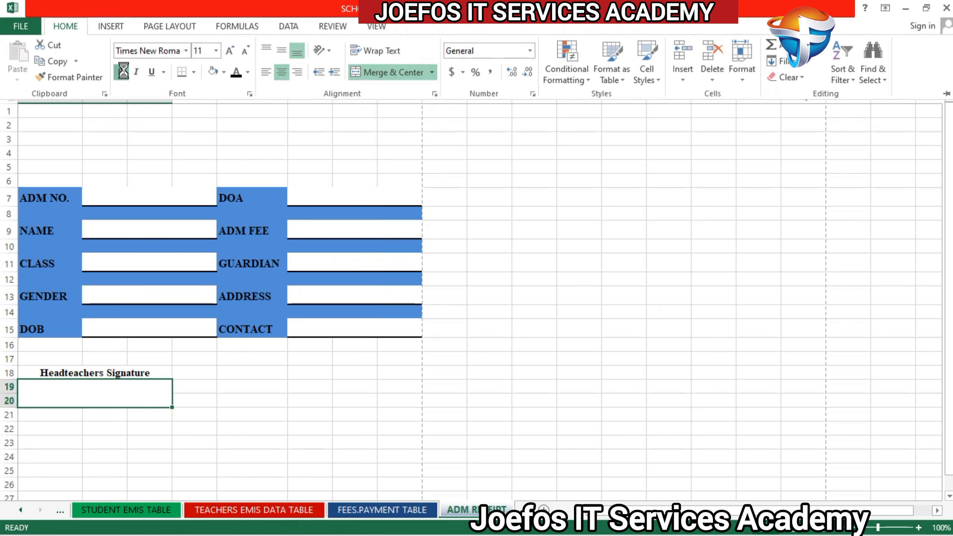
click(239, 406)
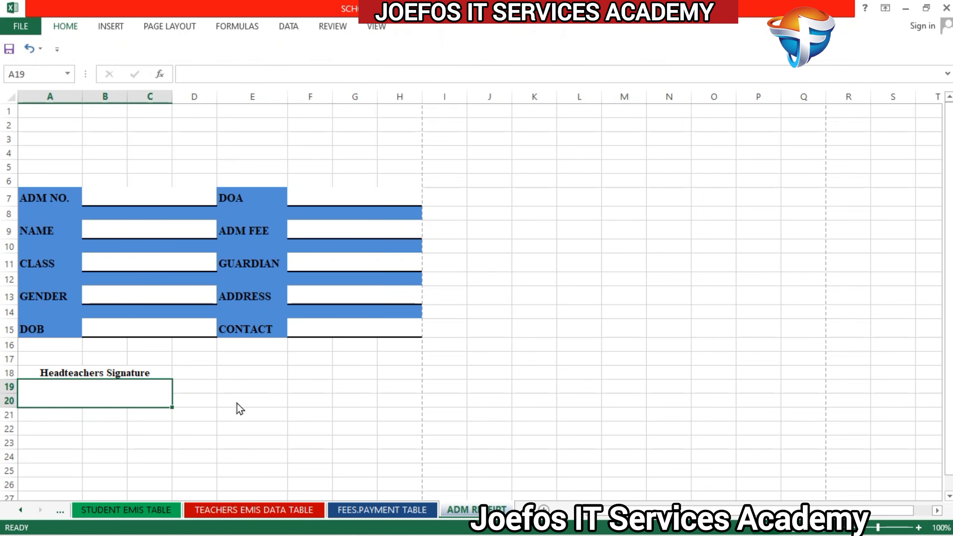
click(188, 361)
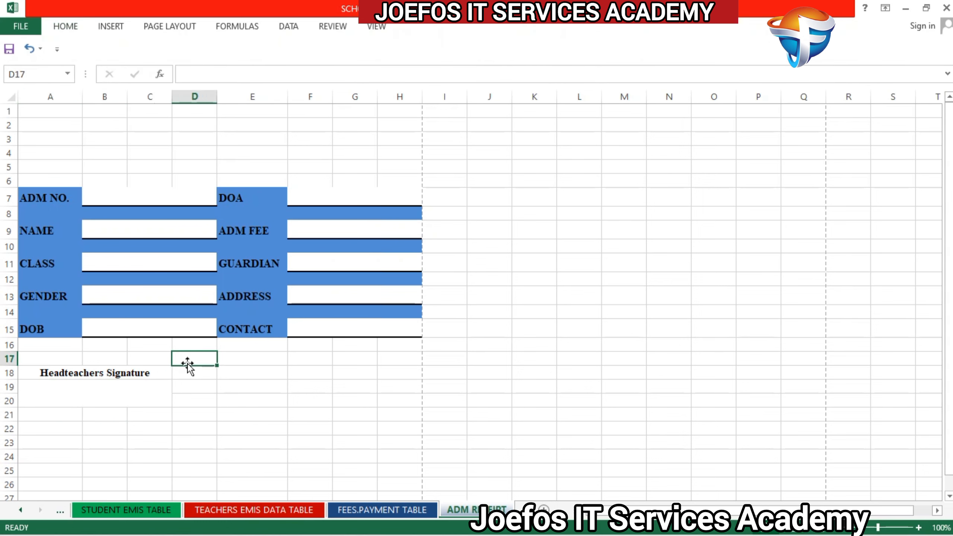
Step: Enter the label A.Headteachers Signature in cell E18, level with the Headteachers Signature label
click(118, 387)
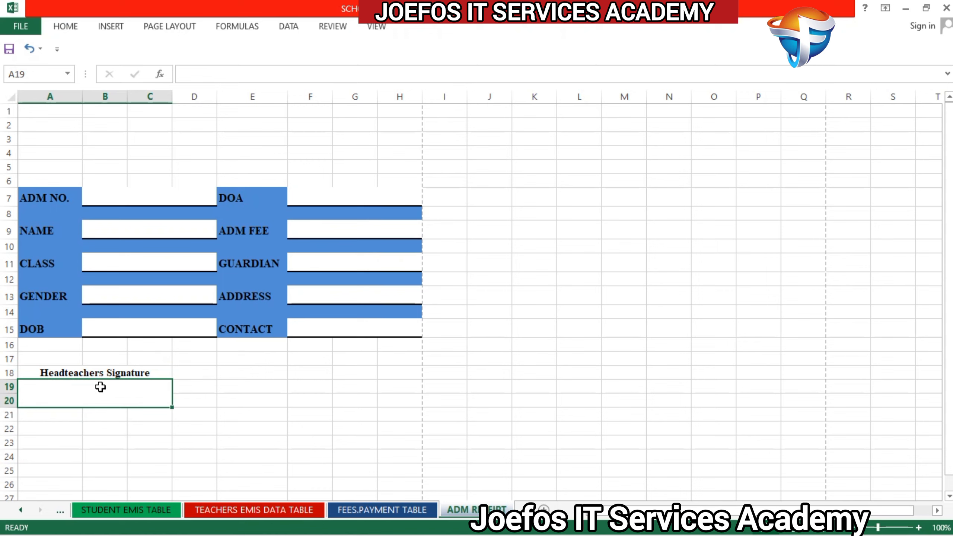
click(94, 373)
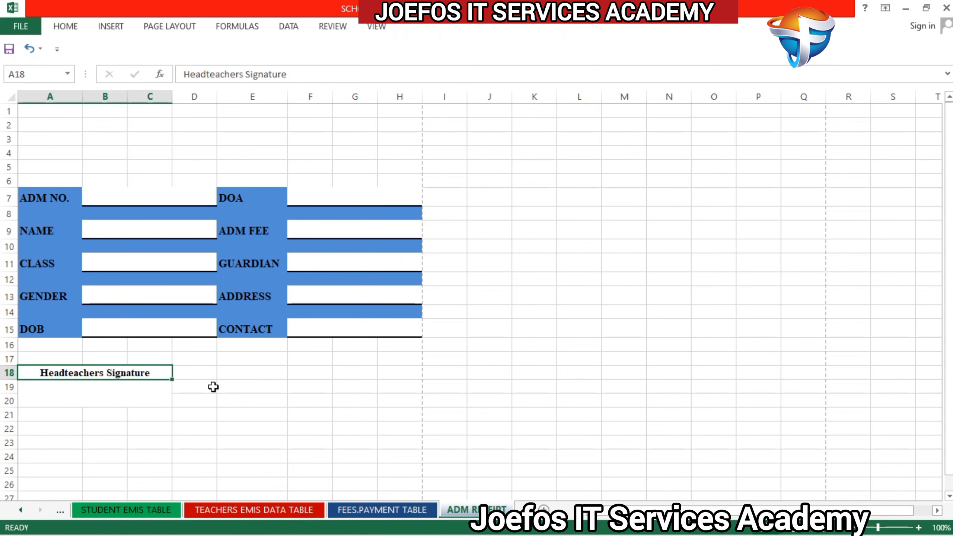
click(220, 372)
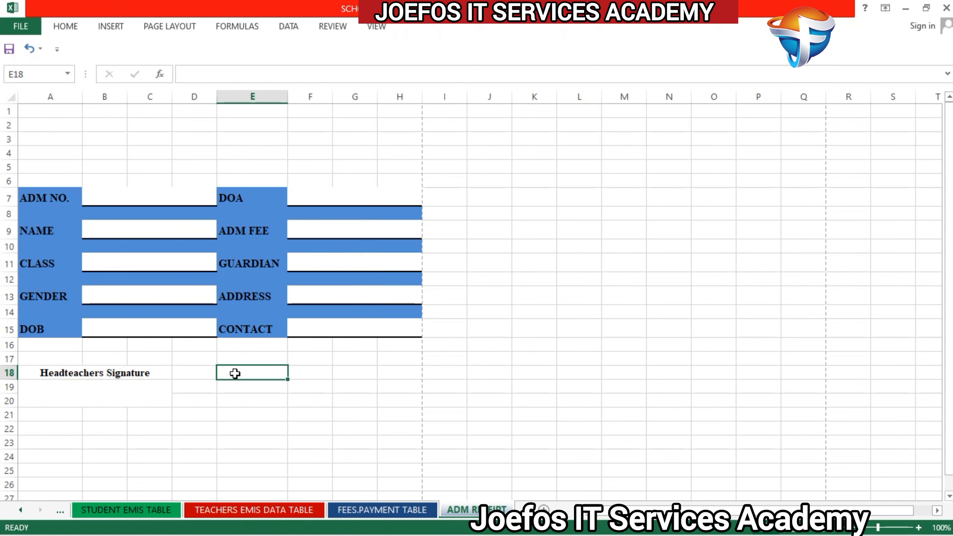
text(A)
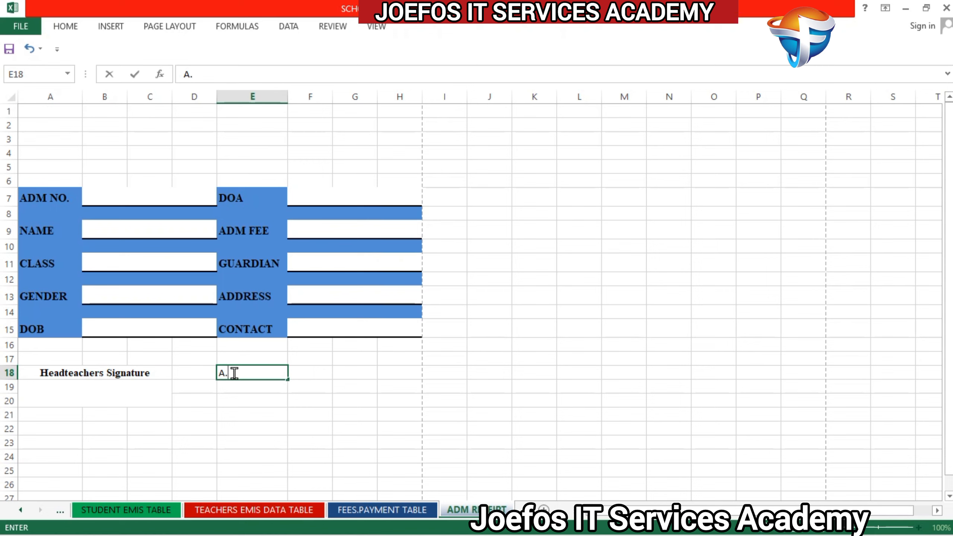
text(.Hed)
key(BackSpace)
text(adteacher)
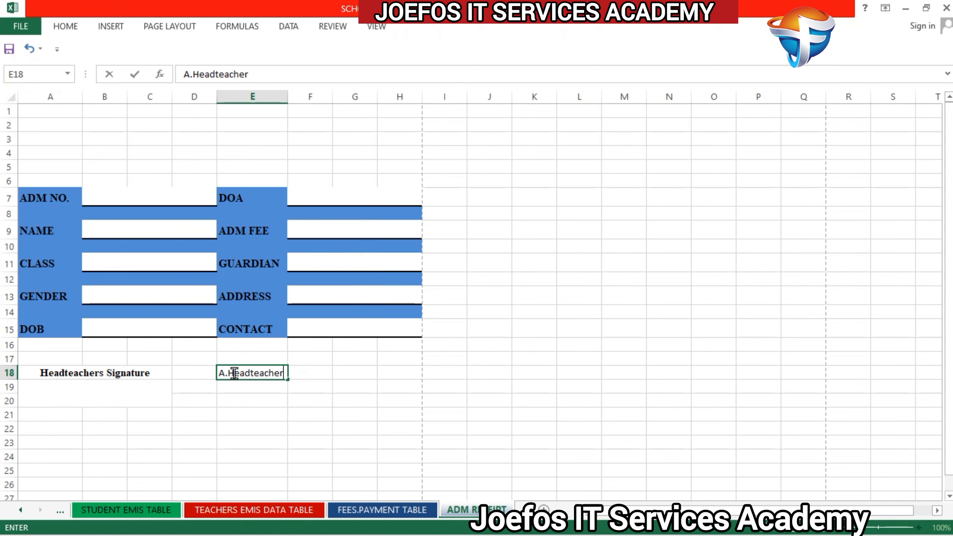
text(s Signature)
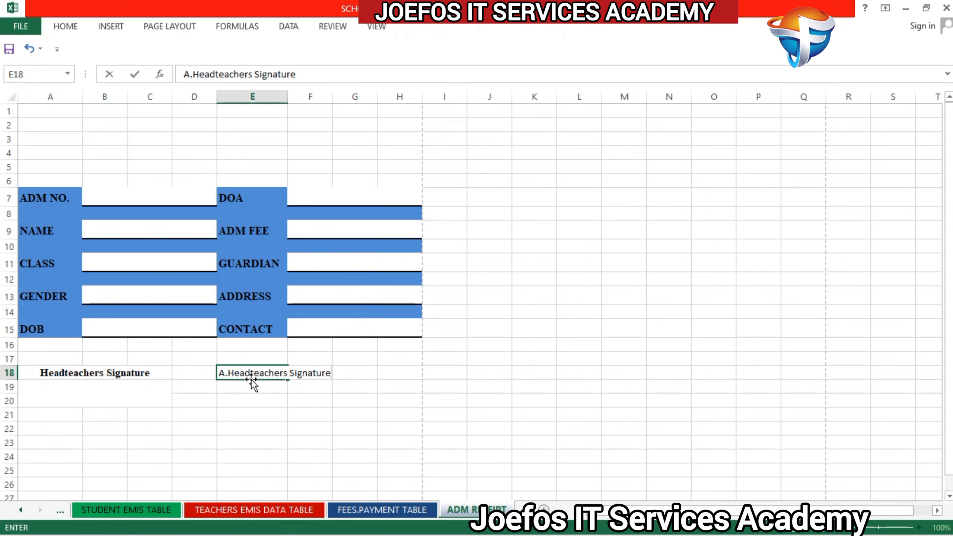
click(309, 429)
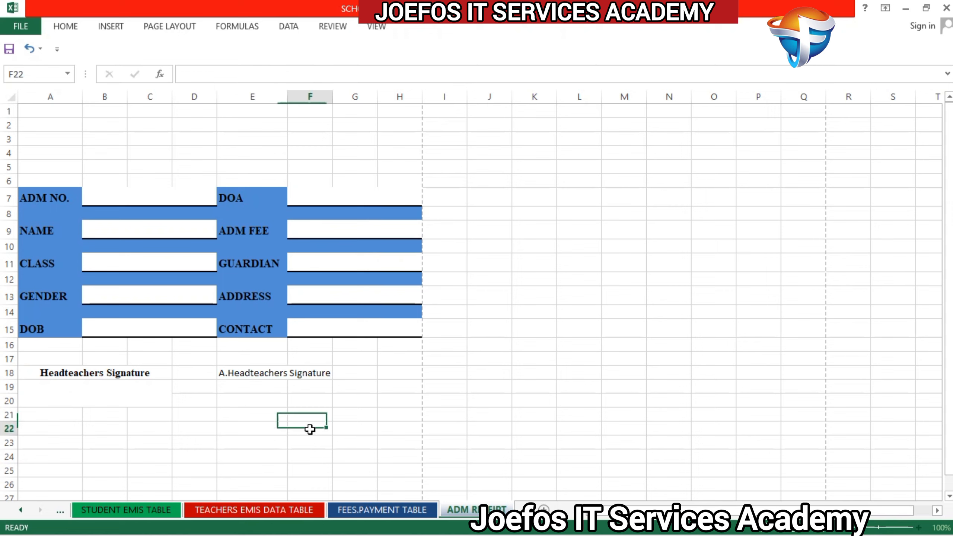
Step: Merge and center cells E18 to G18 around the A.Headteachers Signature label
drag(221, 374, 347, 381)
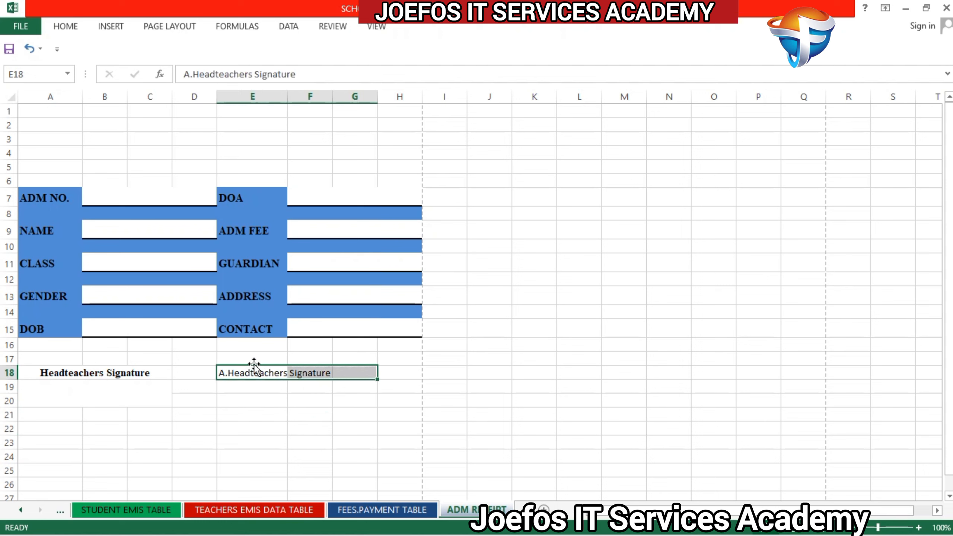
click(66, 27)
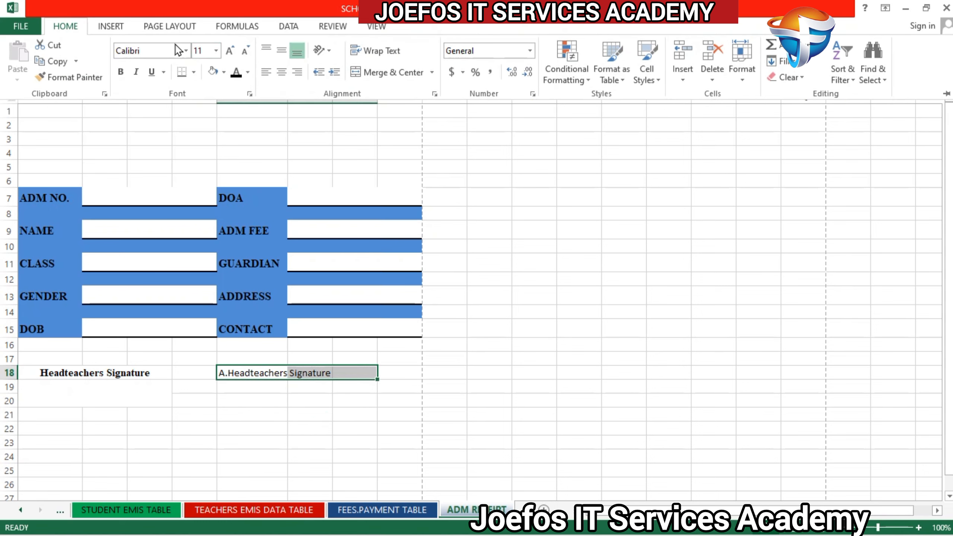
click(359, 75)
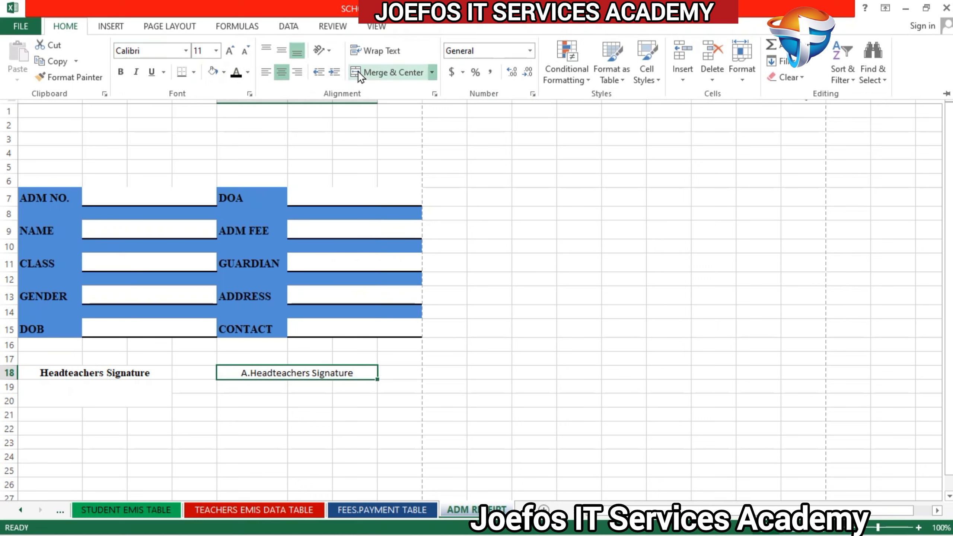
Step: Format the merged A.Headteachers Signature label in bold Times New Roman
click(144, 50)
text(Times New Roma)
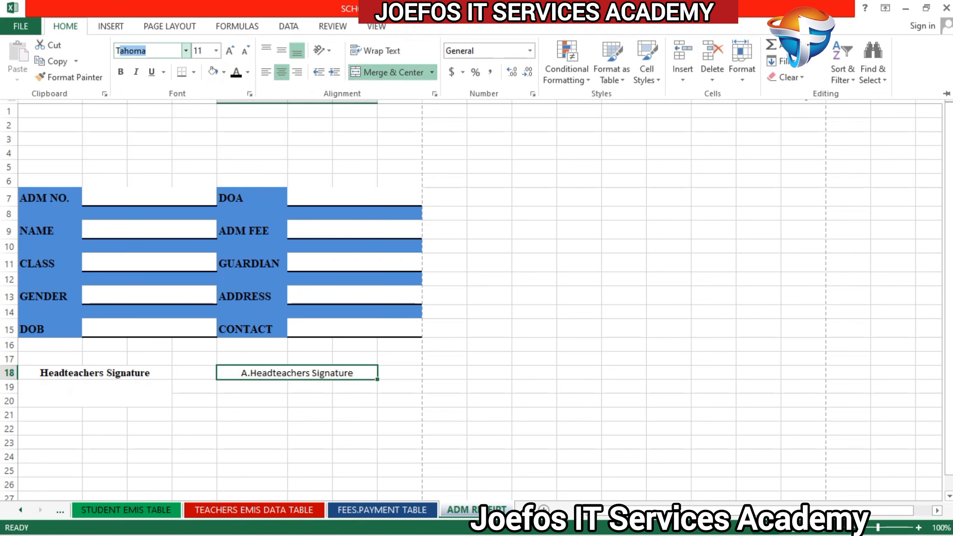
key(Return)
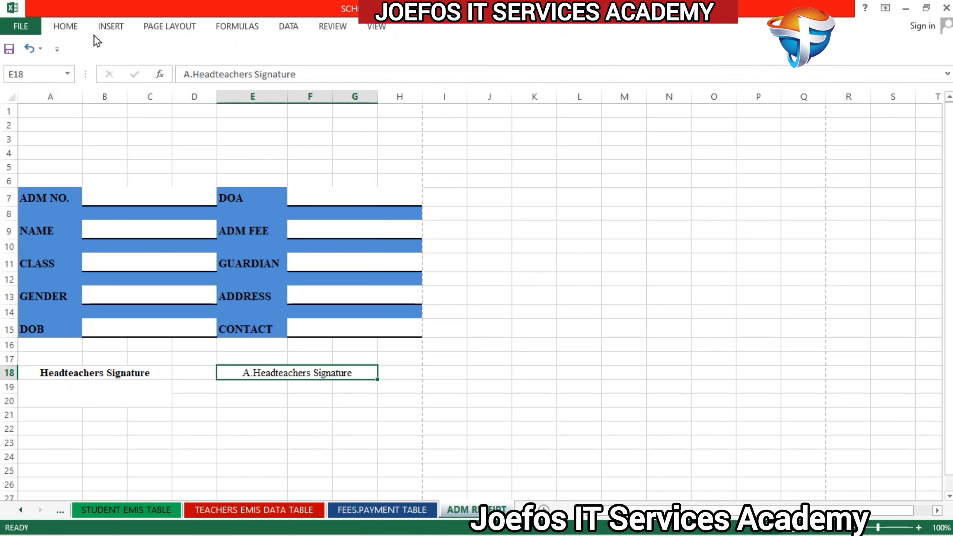
click(66, 27)
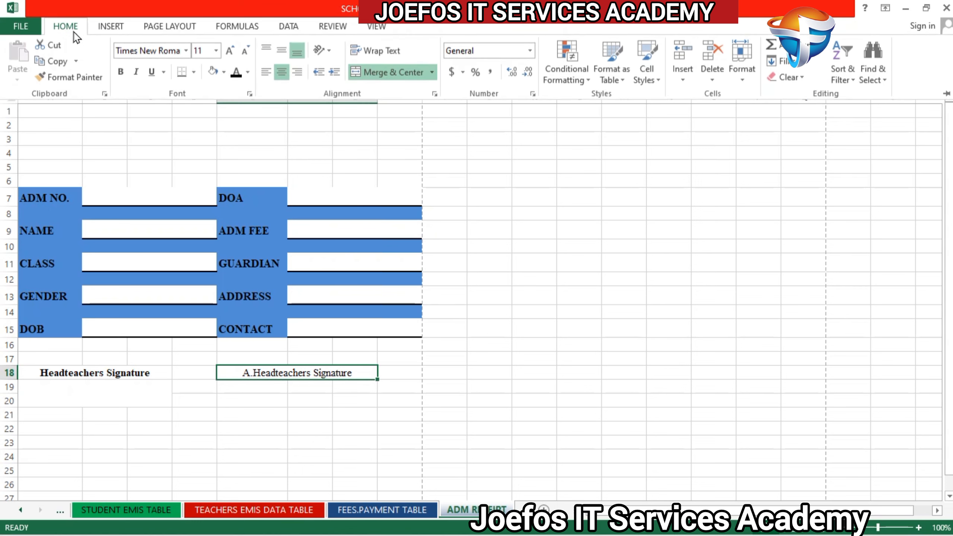
click(120, 72)
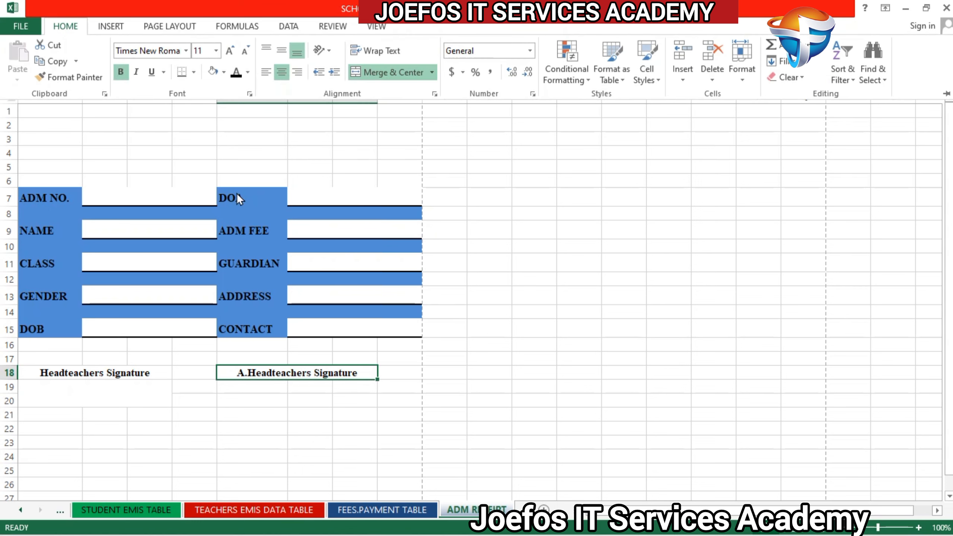
click(271, 390)
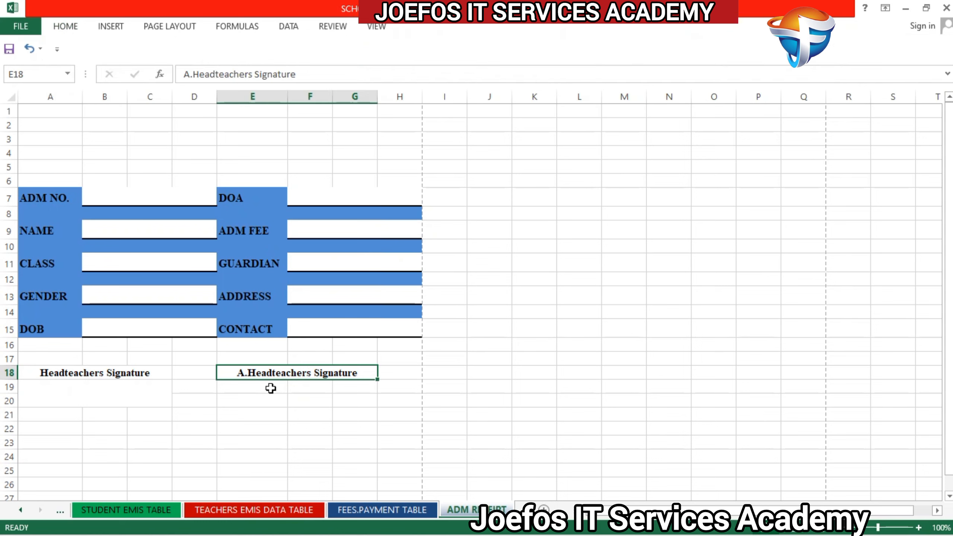
Step: Merge and center cells E19 to G20 below the A.Headteachers Signature label into one signature field
click(224, 383)
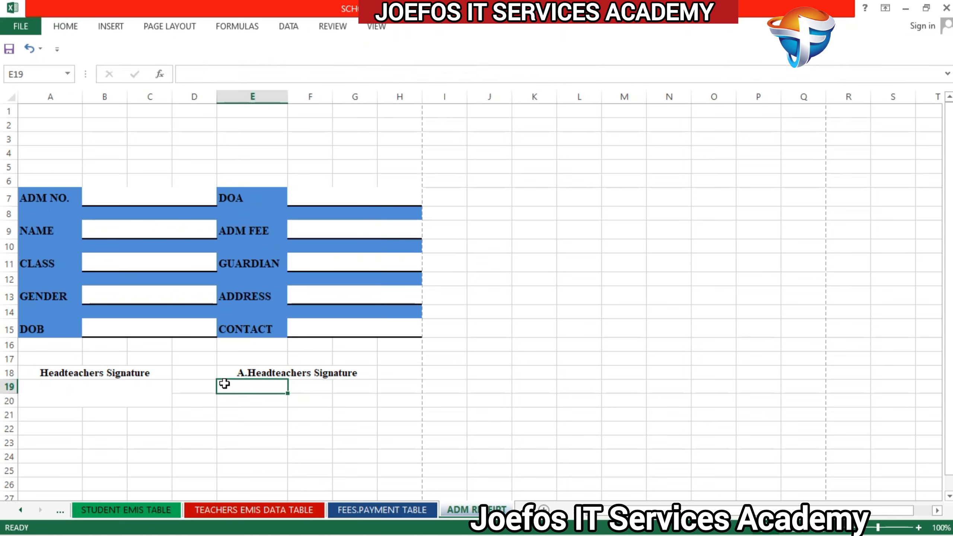
drag(224, 384, 342, 400)
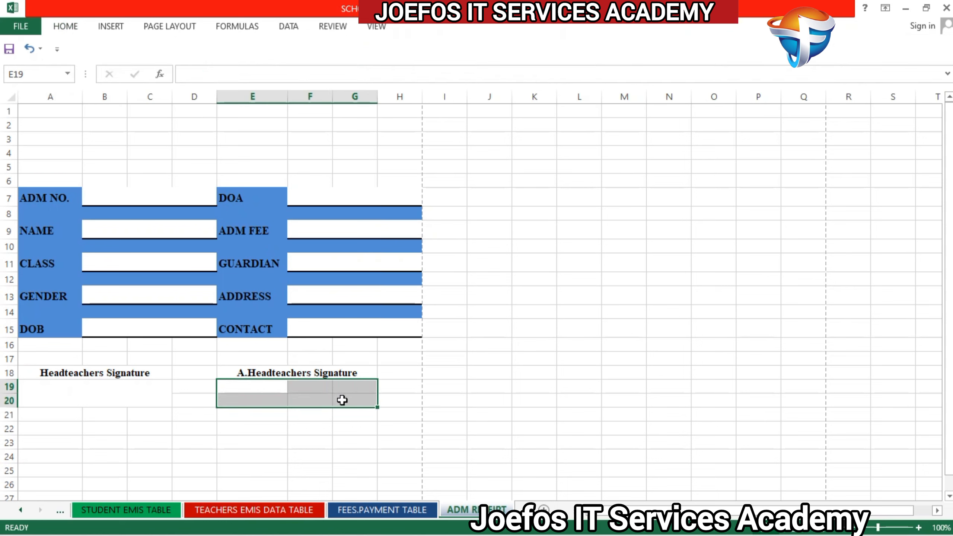
click(68, 27)
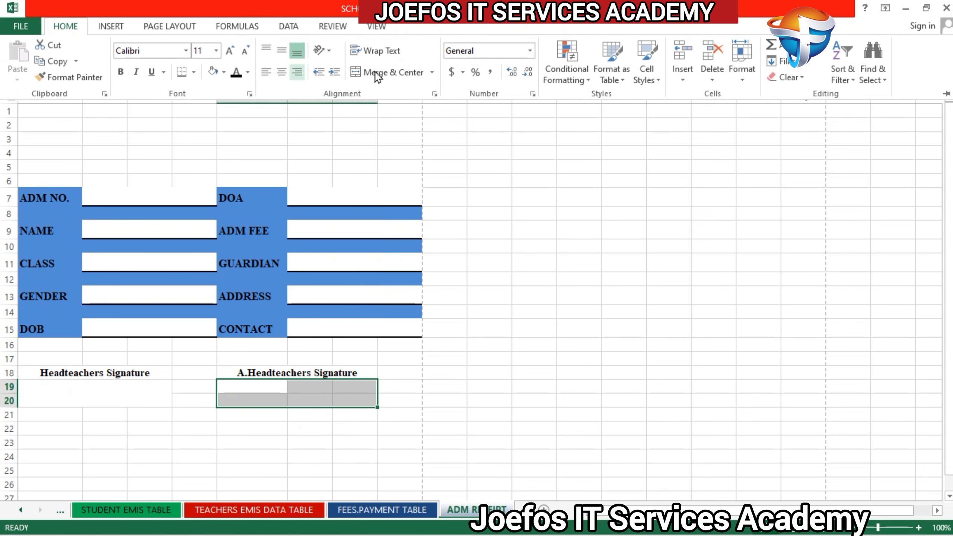
click(391, 71)
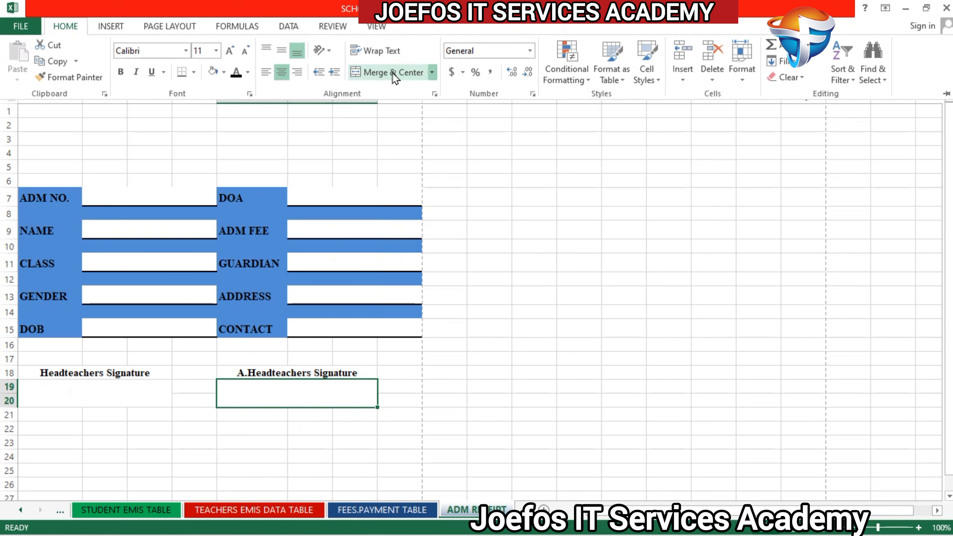
Step: Set the font of the merged field under A.Headteachers Signature to bold Times New Roman
click(121, 74)
click(146, 49)
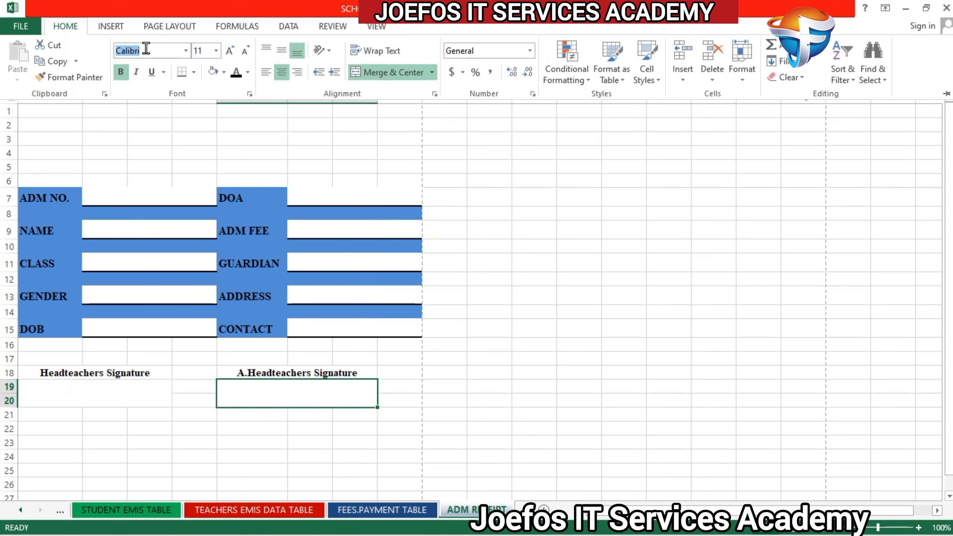
text(Times New Roma)
key(Return)
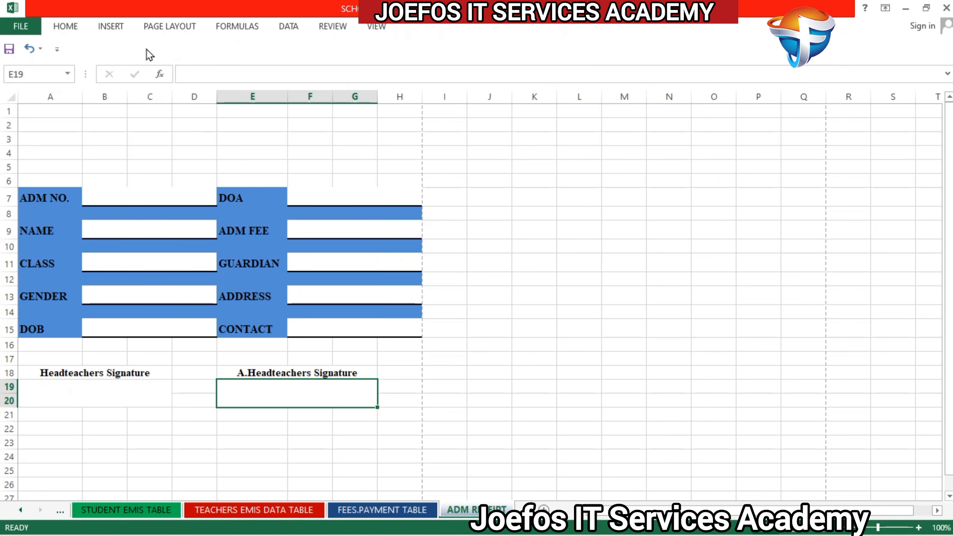
click(202, 400)
click(244, 397)
Step: Fill the header area A1 to H6 with the same blue as the student detail labels
drag(45, 108, 402, 182)
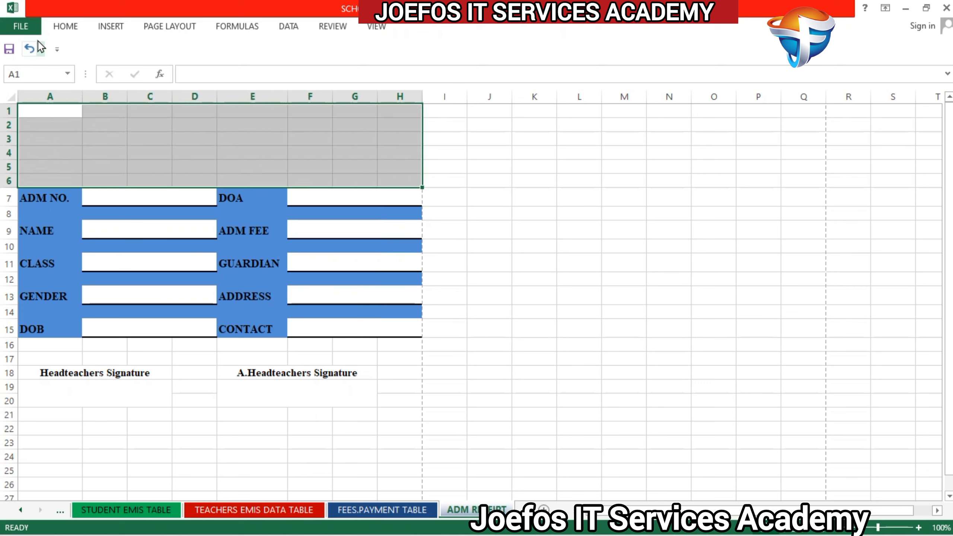
click(64, 27)
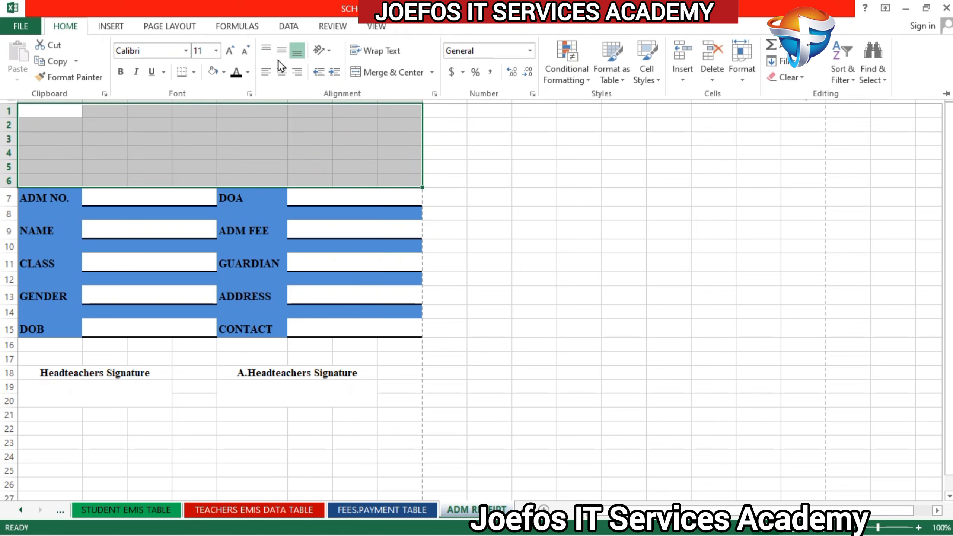
click(225, 72)
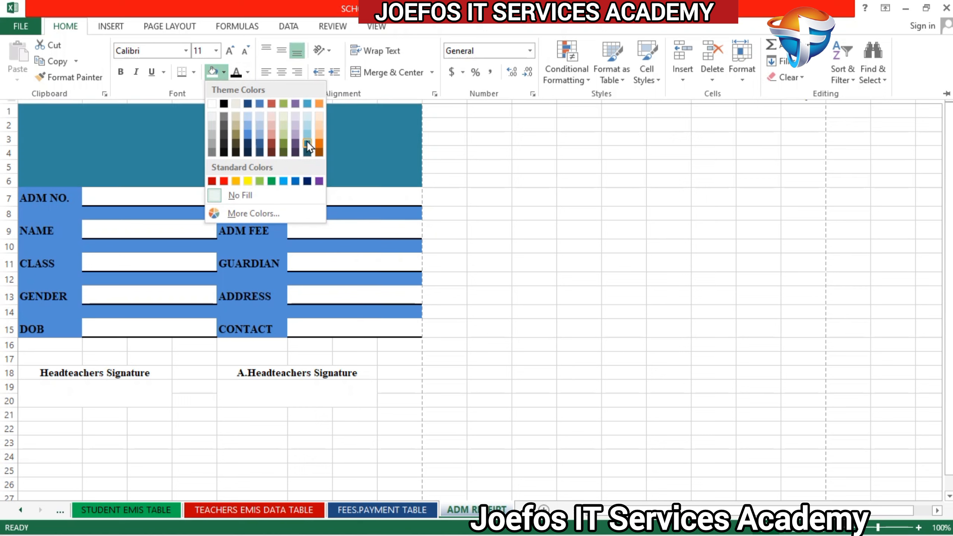
click(247, 134)
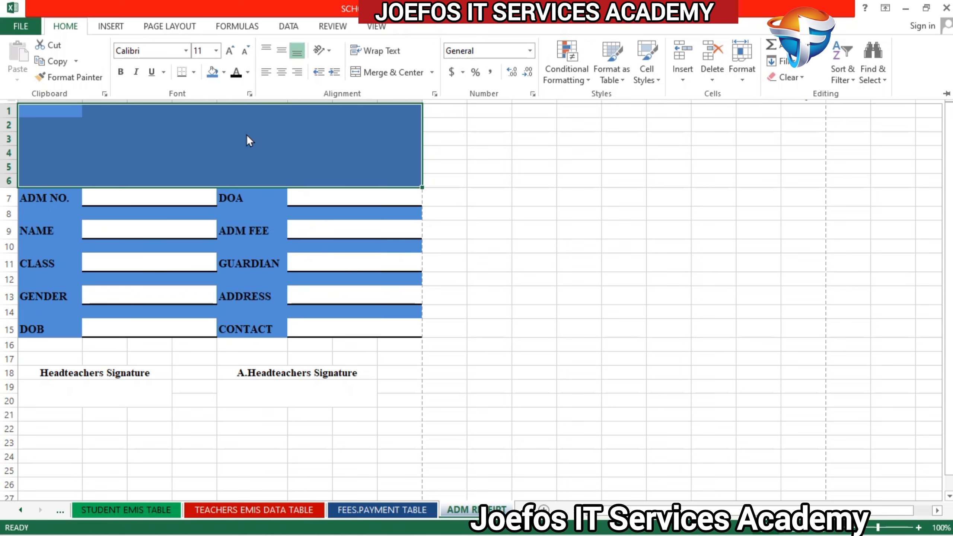
click(274, 194)
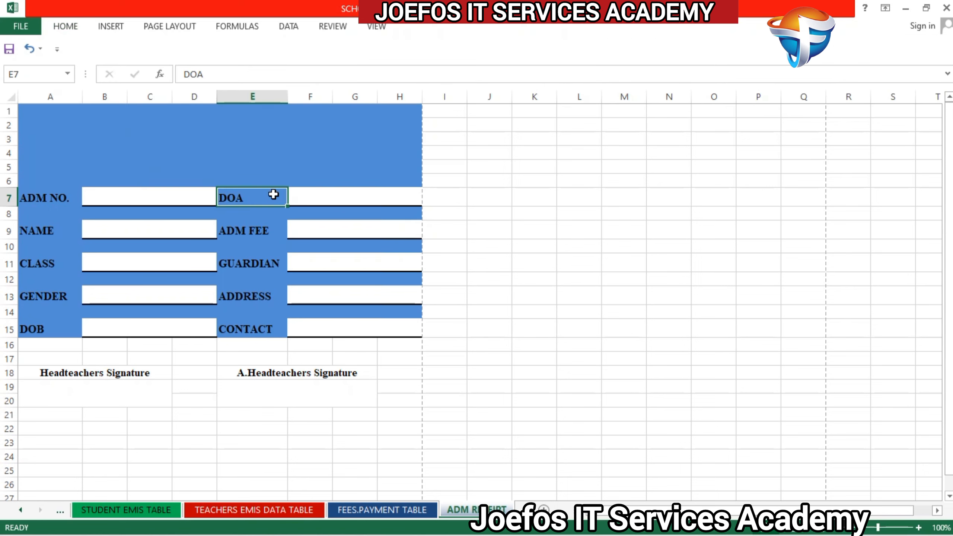
click(251, 153)
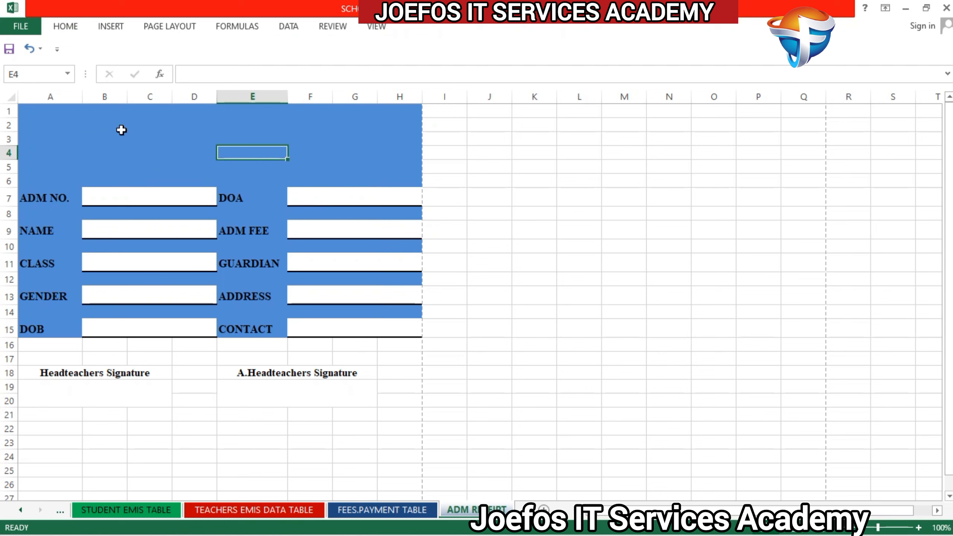
Step: Change the fill of the header area A1 to H6 to standard green and deselect it
drag(32, 105, 390, 172)
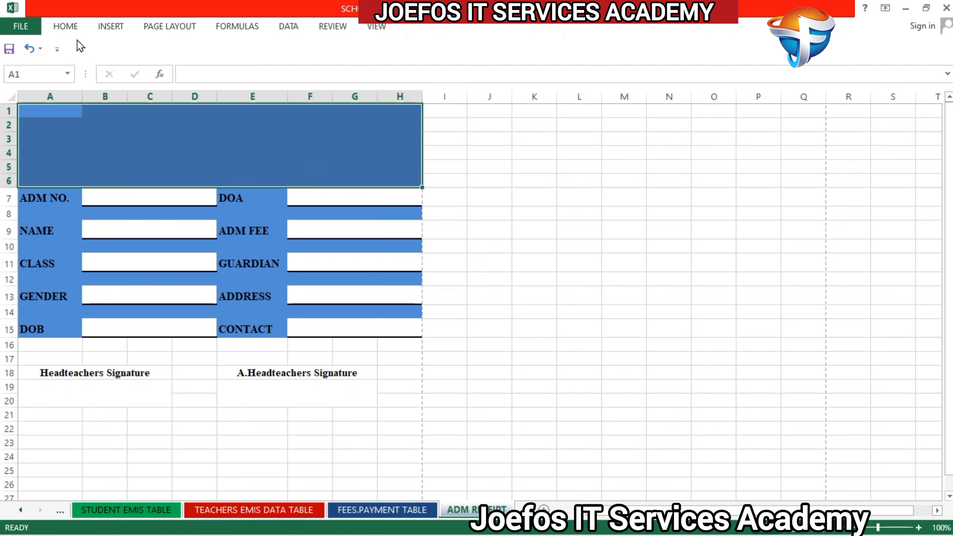
click(75, 30)
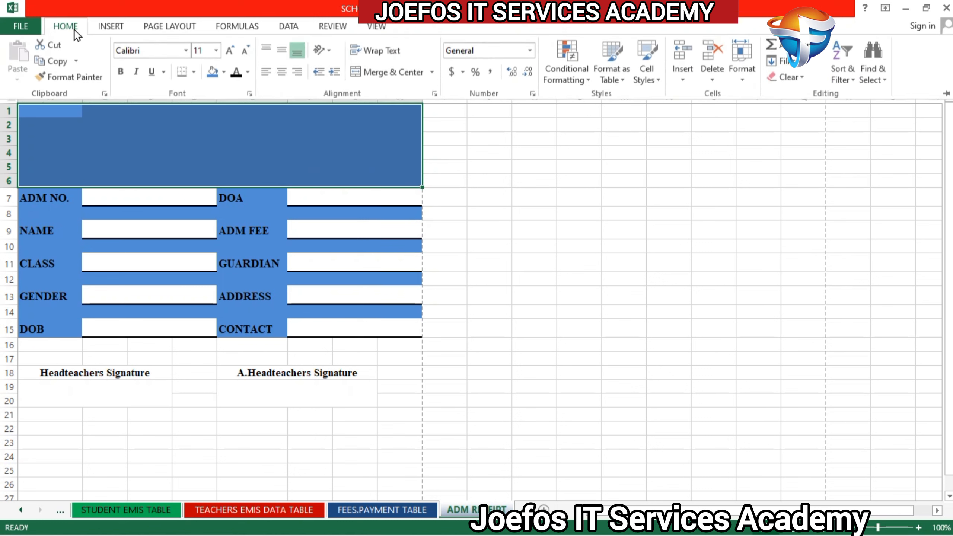
click(225, 73)
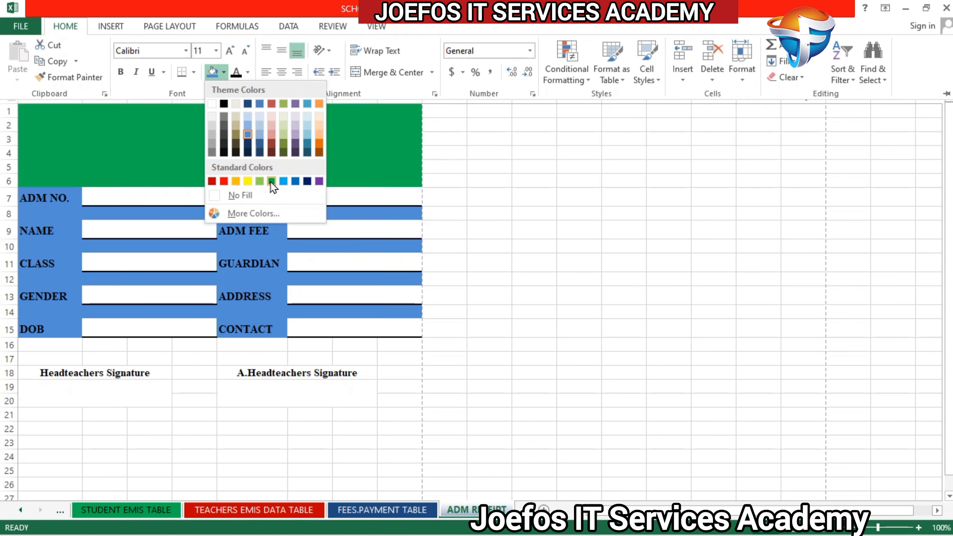
click(271, 181)
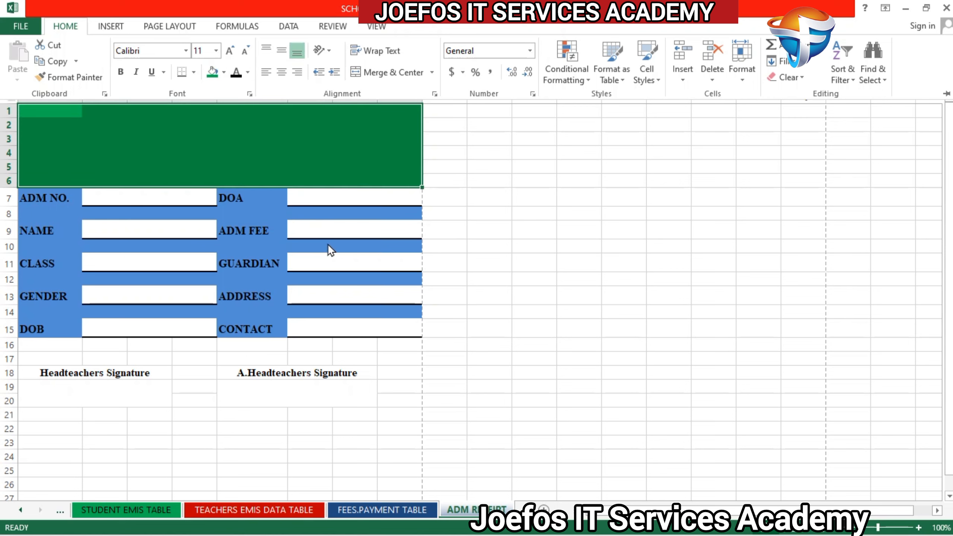
key(ctrl+F1)
click(578, 312)
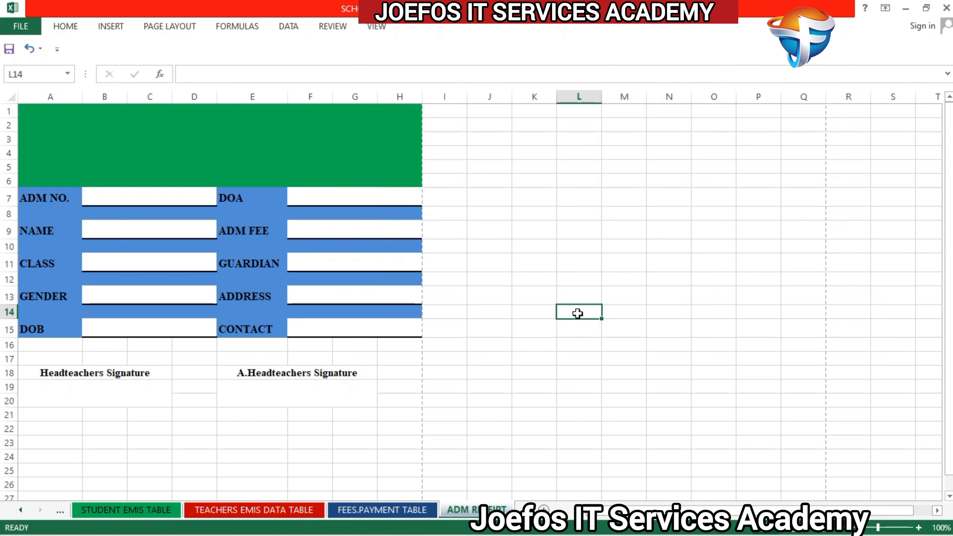
Step: Fill the header area A1 to H6 with Red, Accent 2, Lighter 60% and deselect it
click(73, 123)
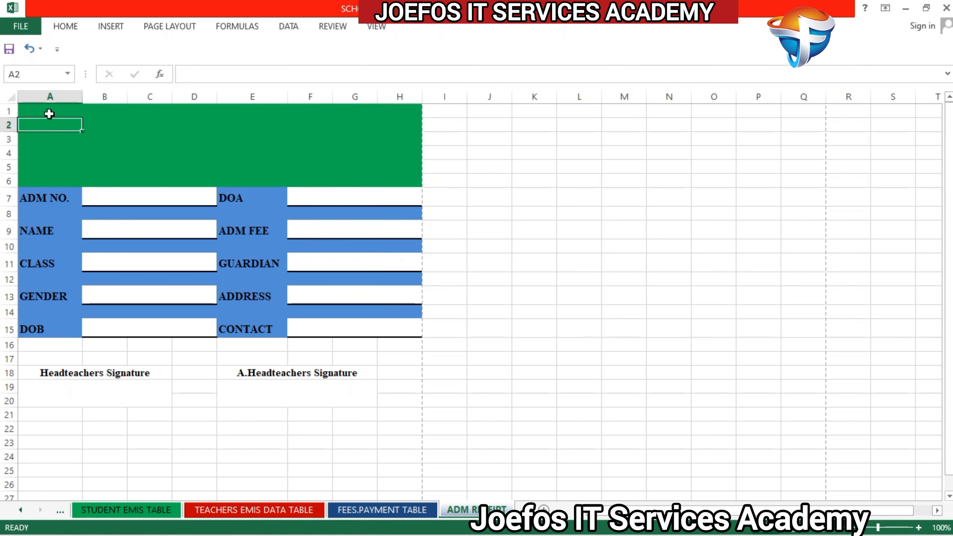
mouse_move(49, 114)
mouse_down()
mouse_move(270, 183)
mouse_move(378, 171)
mouse_move(395, 180)
mouse_up()
click(71, 27)
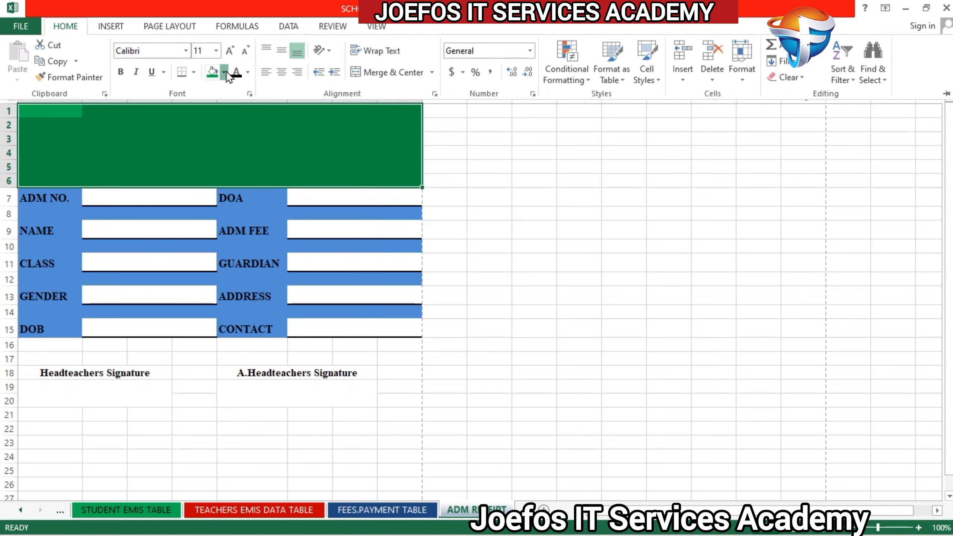
click(226, 73)
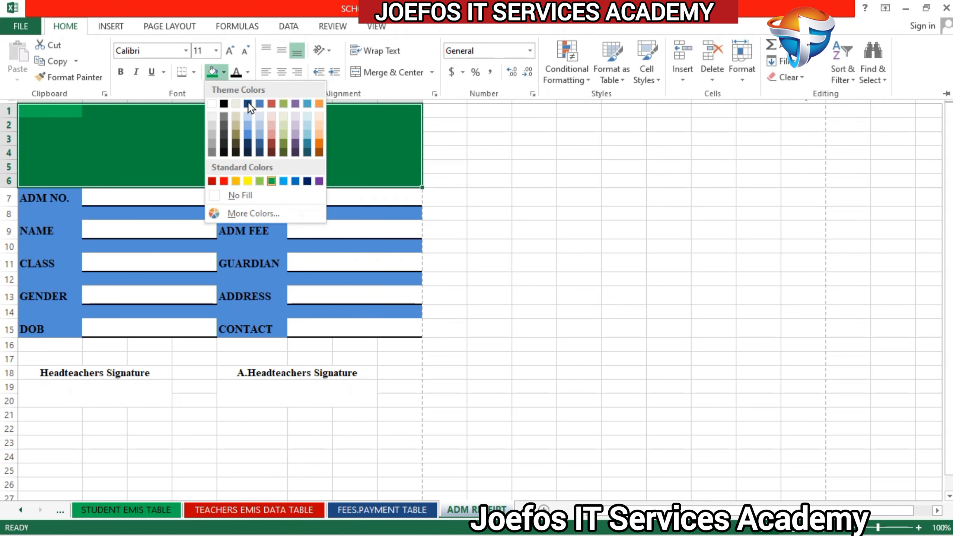
click(271, 126)
click(454, 270)
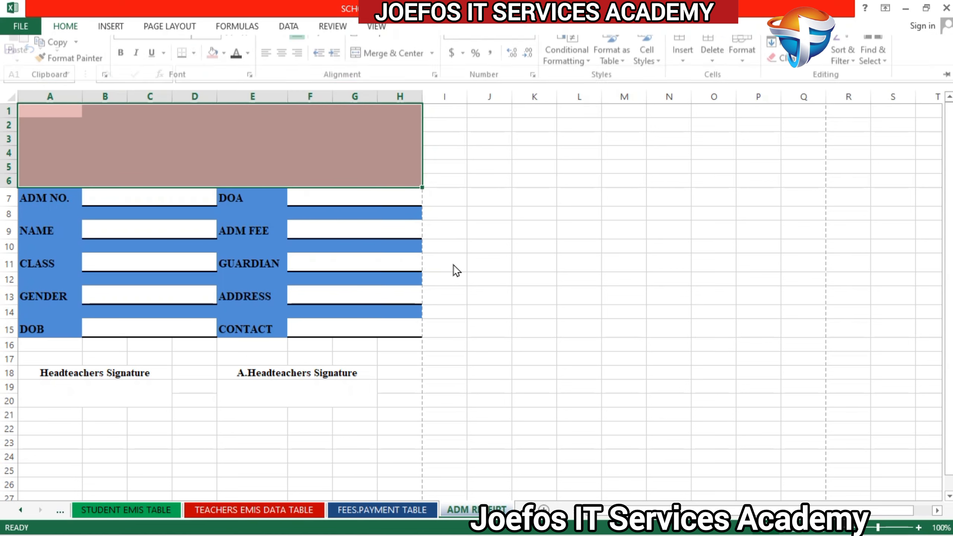
click(454, 264)
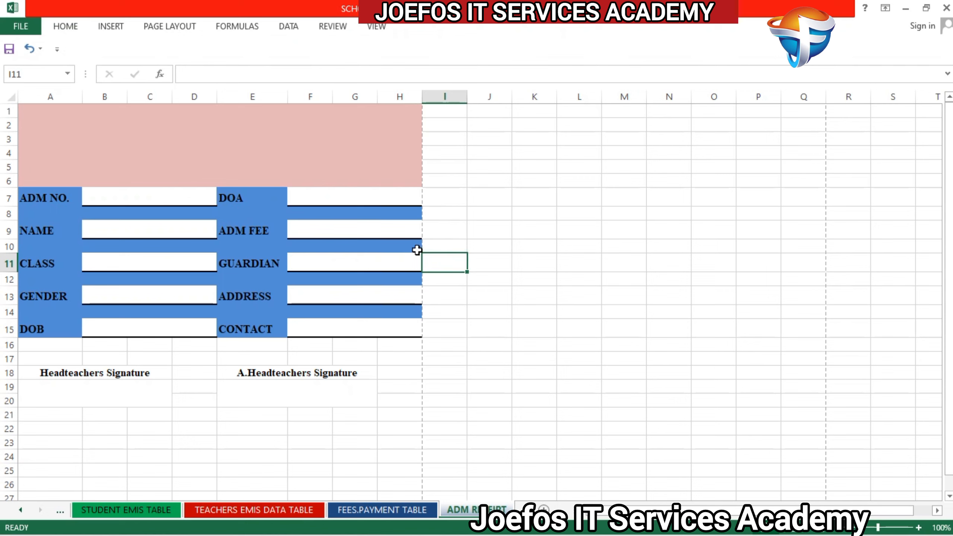
Step: Enter the school title "JOEFOS IT SERVICE ACADEMY" in cell B1 of the header area
click(93, 114)
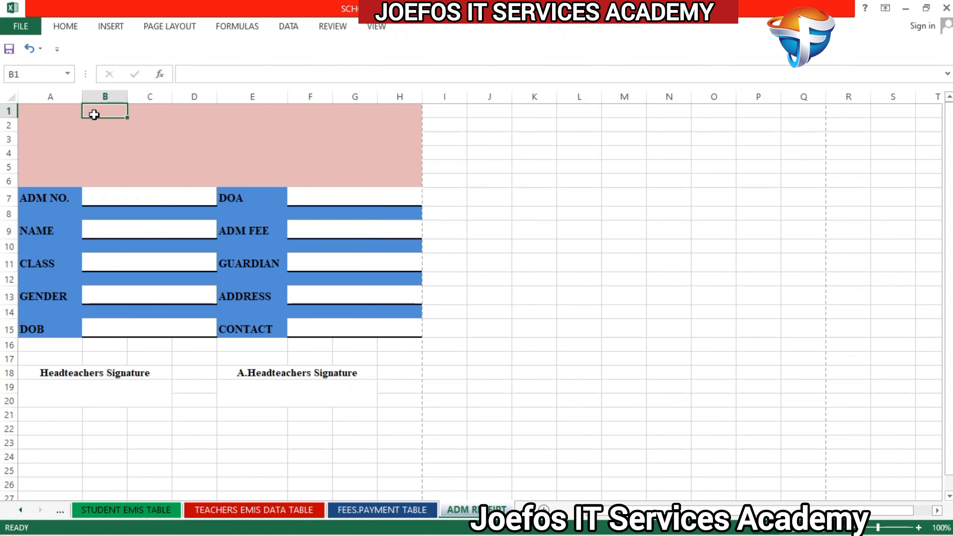
text(J)
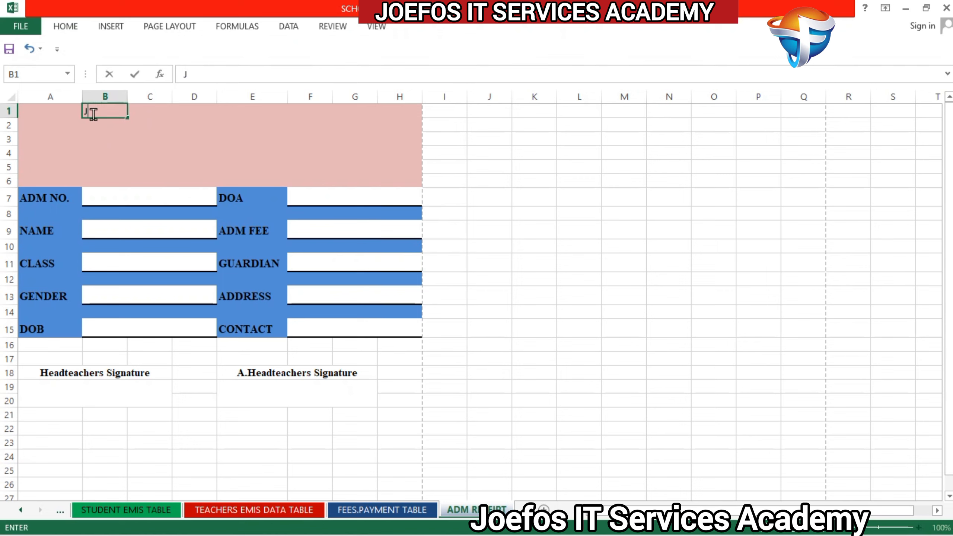
text(OEFOS IT SERV)
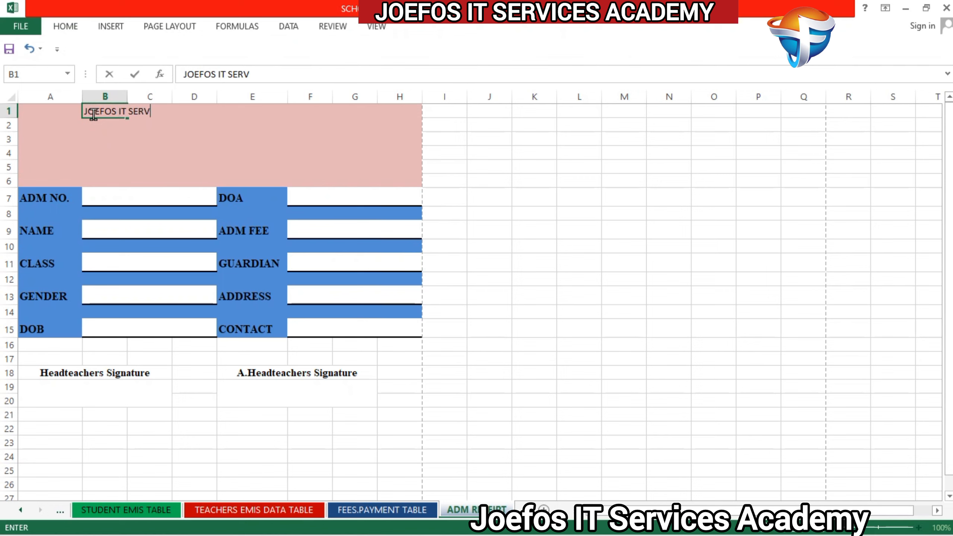
text(ICE ACADEMY)
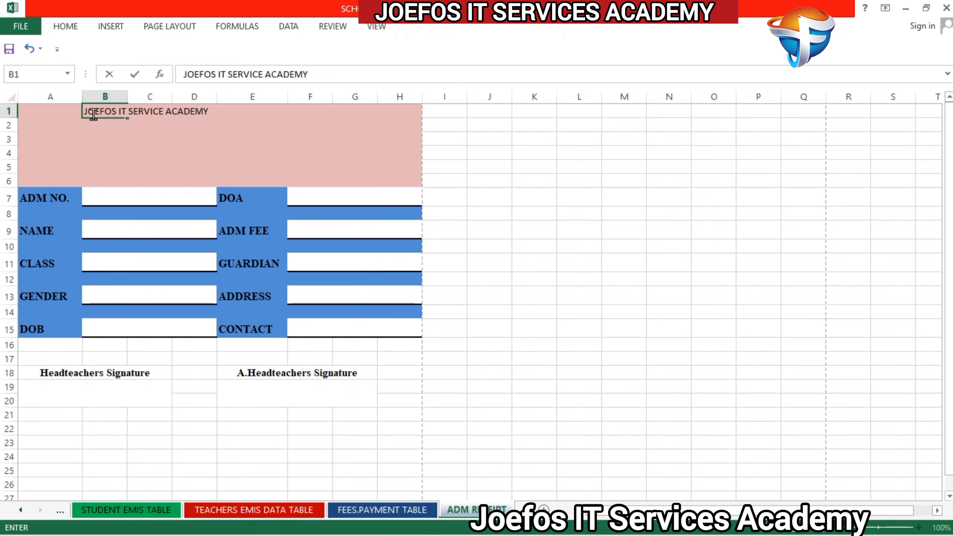
click(70, 117)
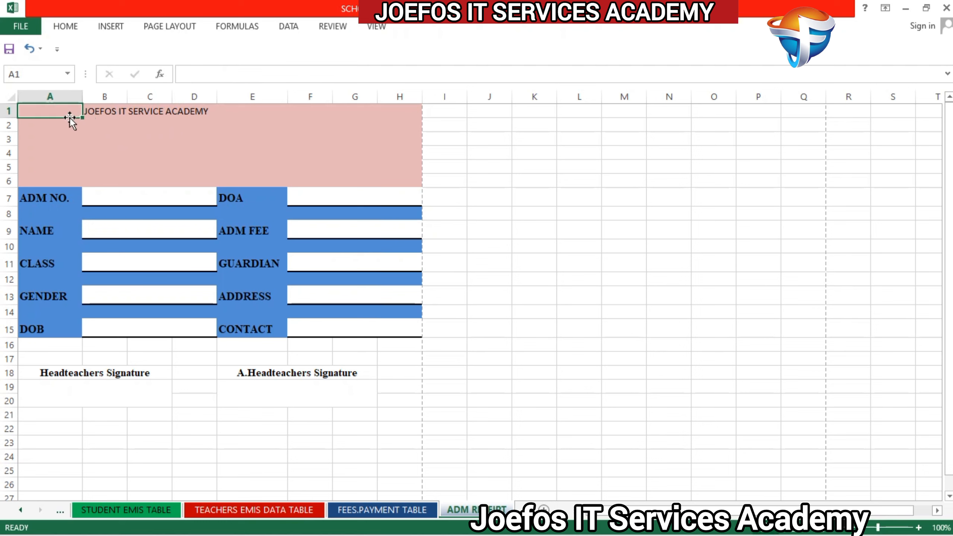
Step: Format the title row A1 to H1 in bold Times New Roman and merge and center it
drag(80, 112, 420, 106)
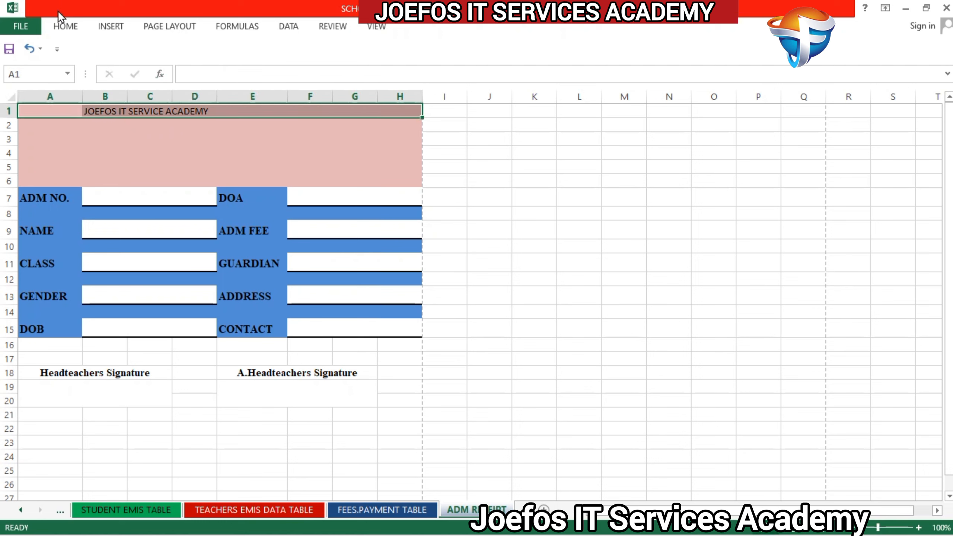
click(63, 26)
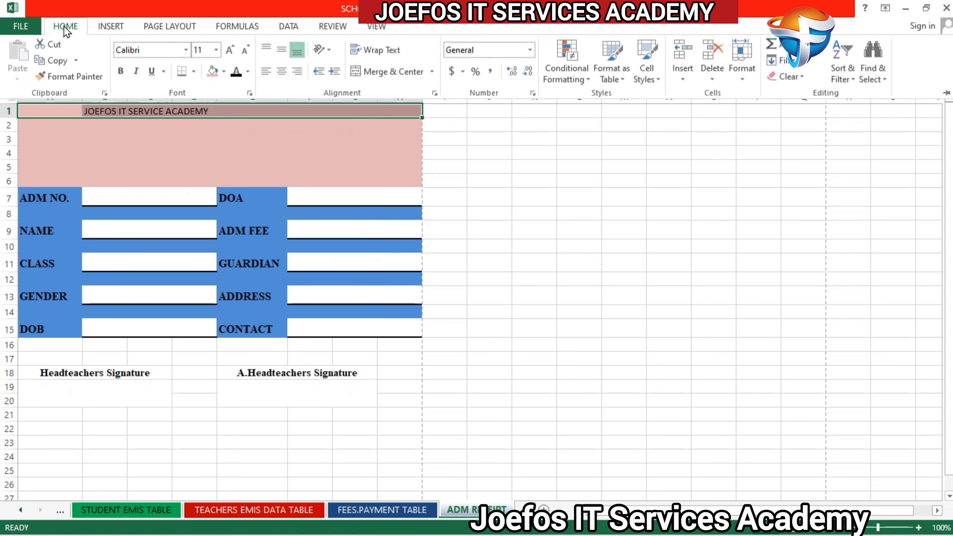
click(150, 52)
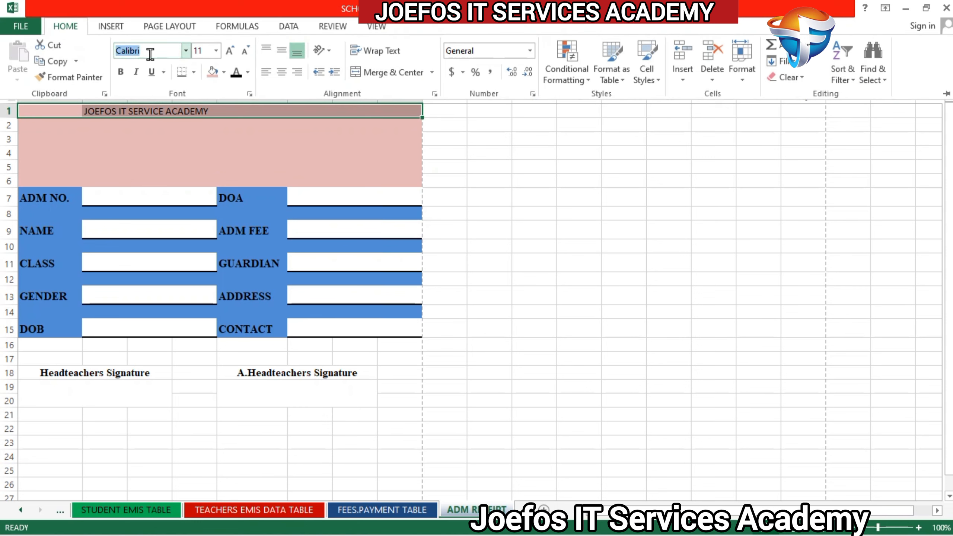
text(Times New Roman)
key(Return)
click(69, 27)
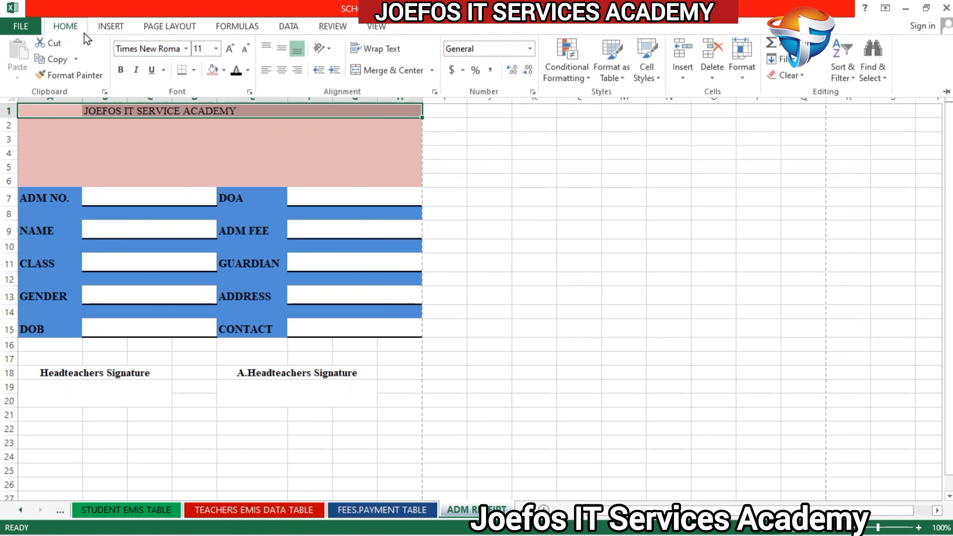
click(122, 70)
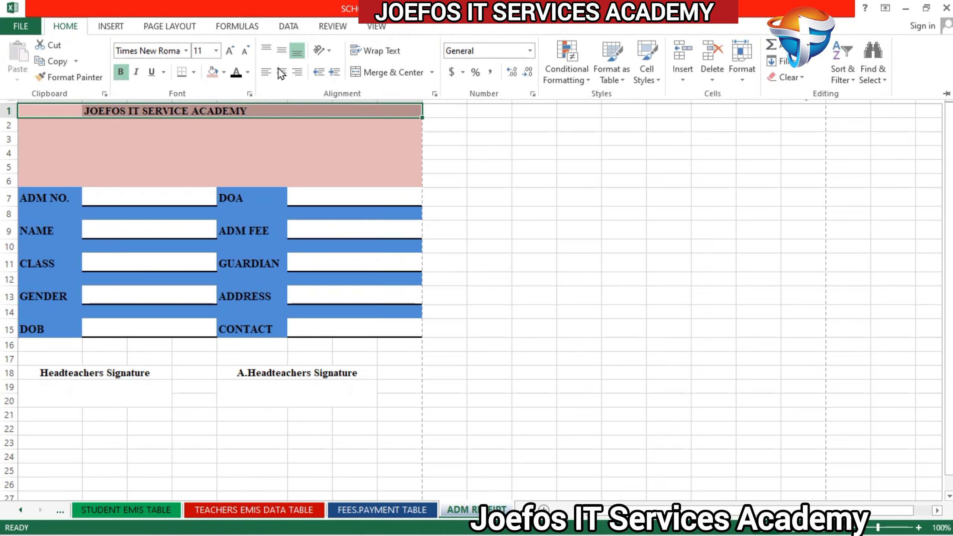
click(389, 73)
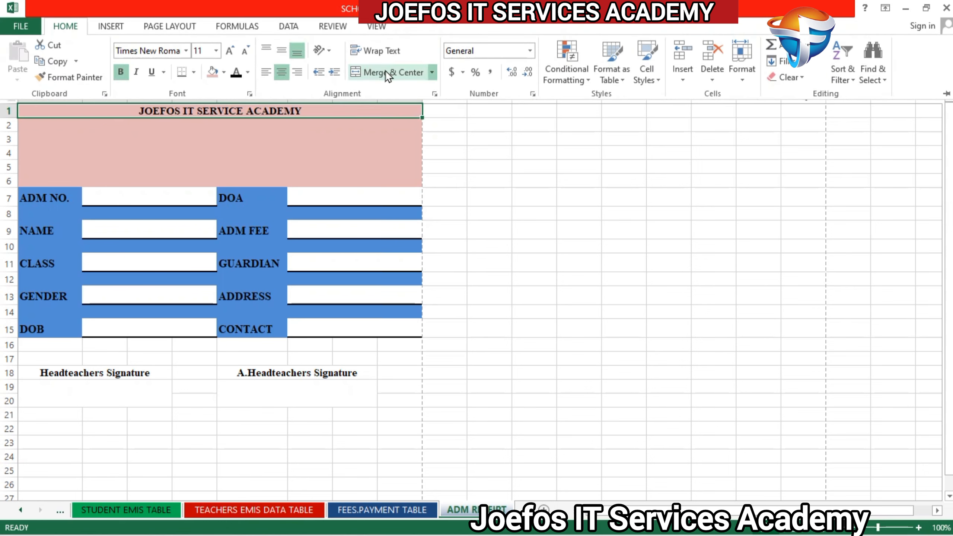
Step: Increase the merged school title's font size to 24 and deselect it
click(230, 51)
click(230, 51)
click(230, 51)
click(229, 51)
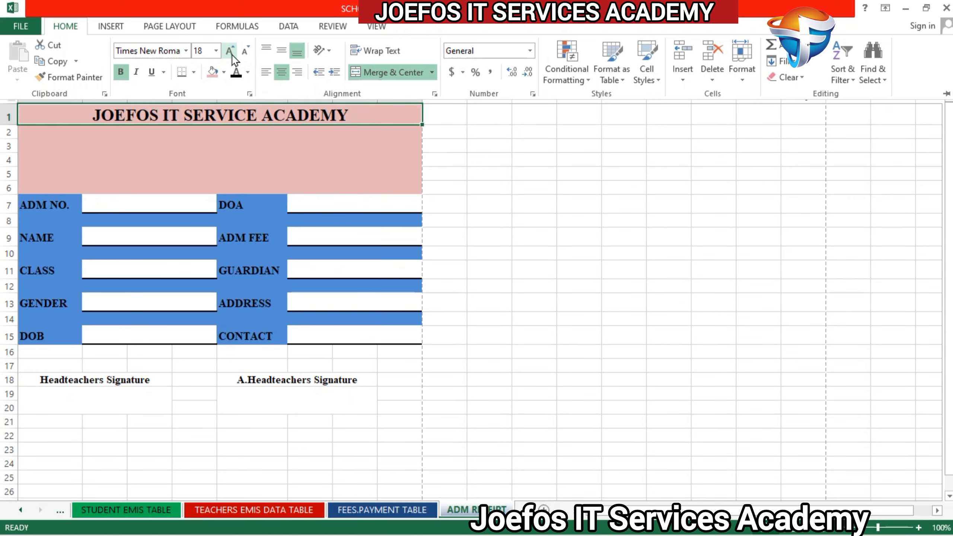
click(230, 51)
click(229, 51)
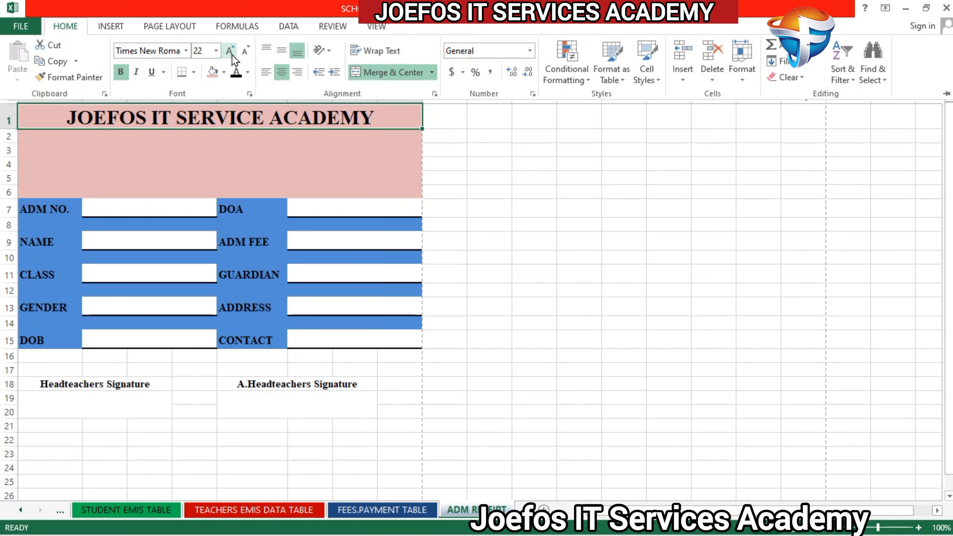
click(230, 51)
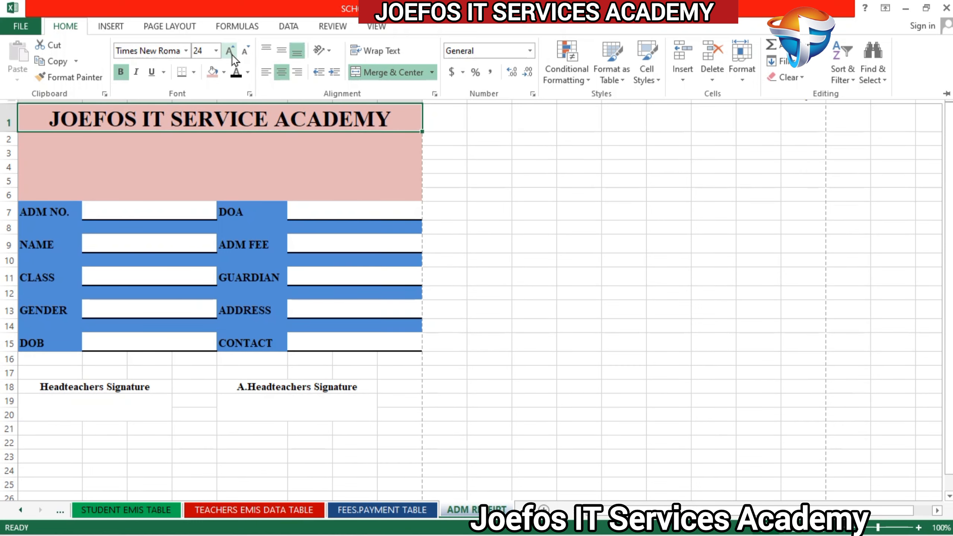
click(332, 161)
click(333, 158)
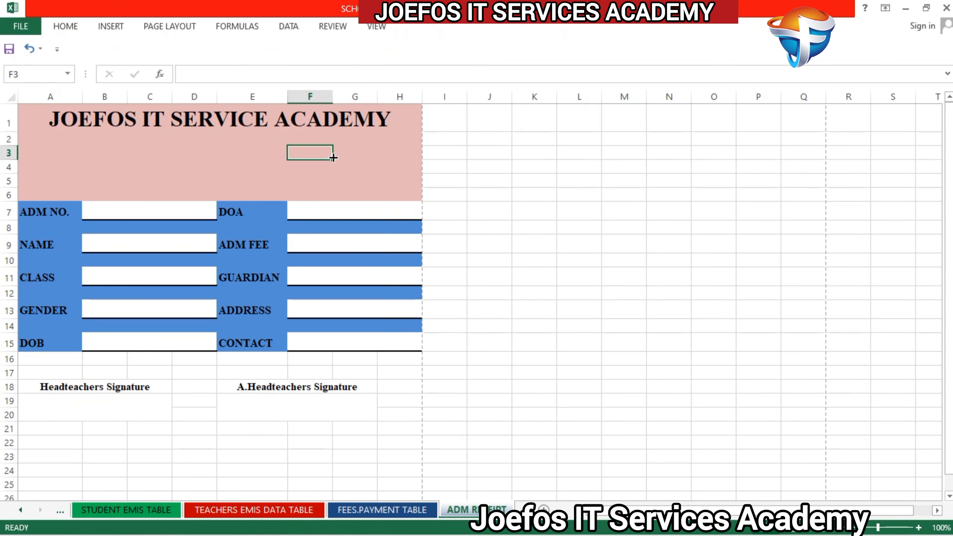
Step: Enter "P. O BOX" followed by a long dotted line in cell D2 under the school title
click(187, 137)
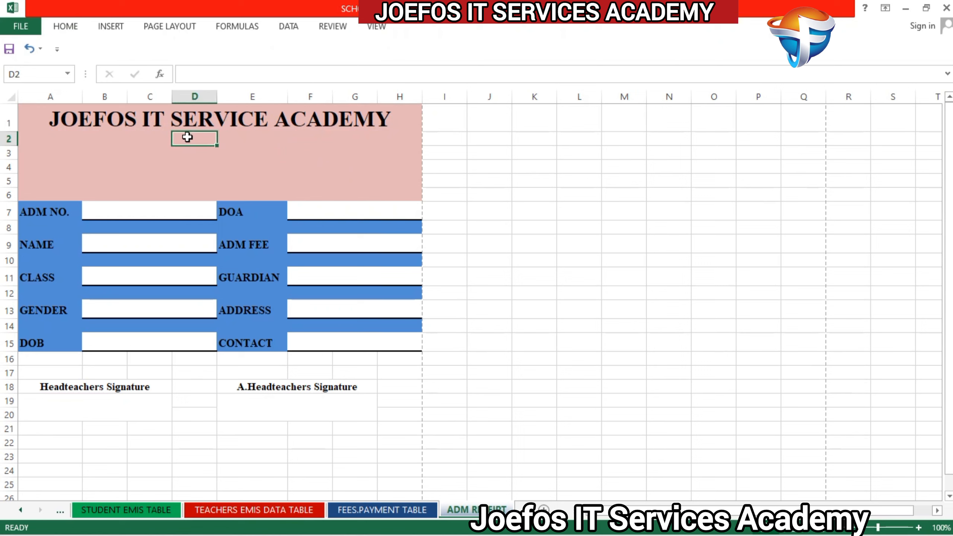
text(P)
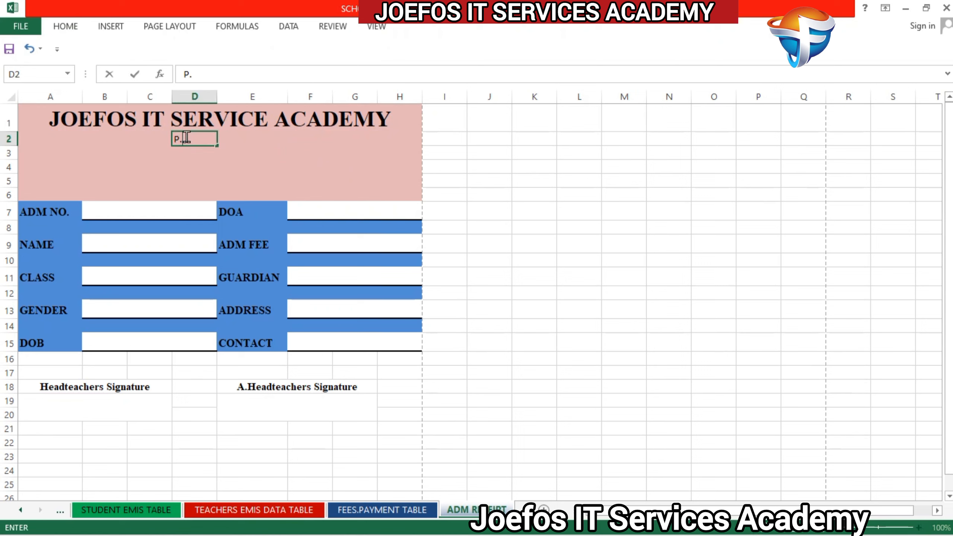
text(. O BOX..........)
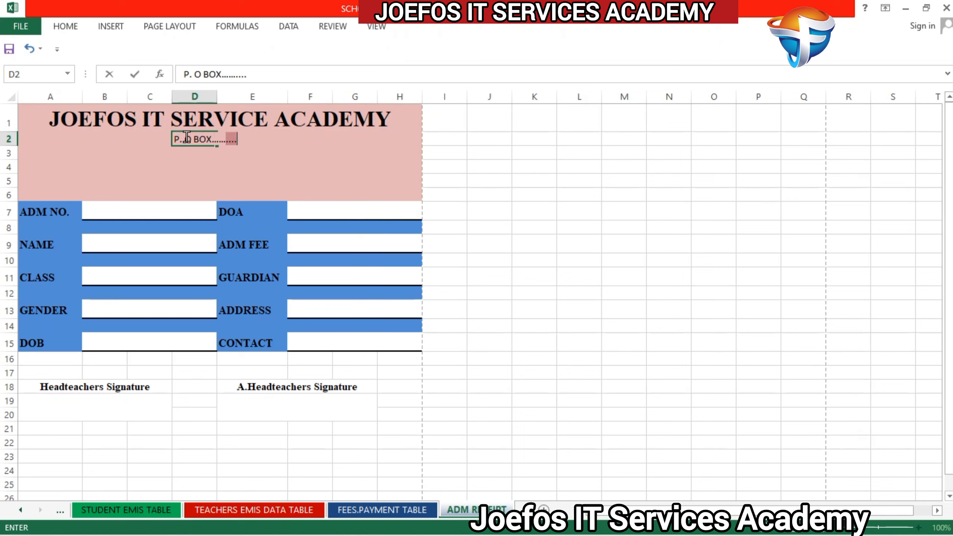
text(........................)
Step: Format the P. O BOX row A2 to H2 in bold Times New Roman and merge and center it
drag(39, 133, 410, 145)
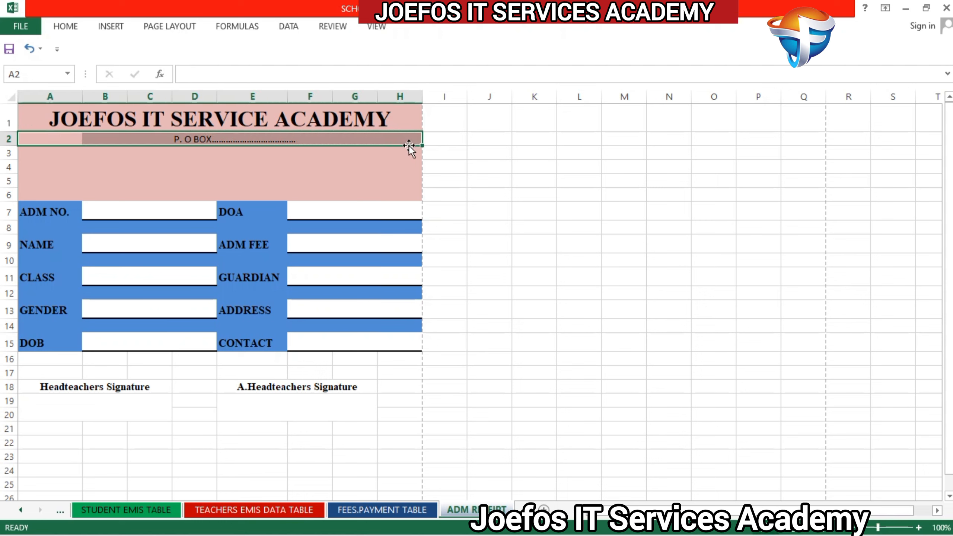
click(60, 28)
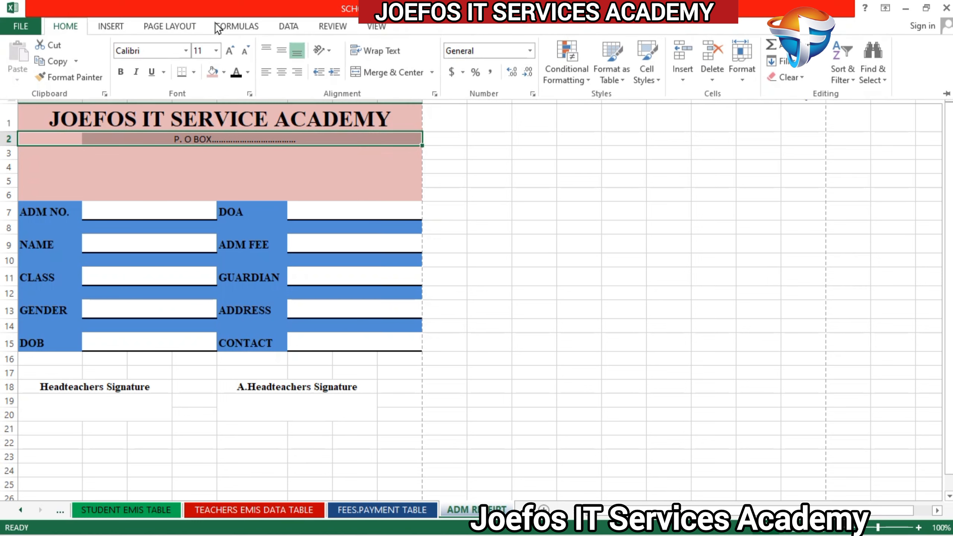
click(142, 44)
key(BackSpace)
text(Times New Roman)
key(Return)
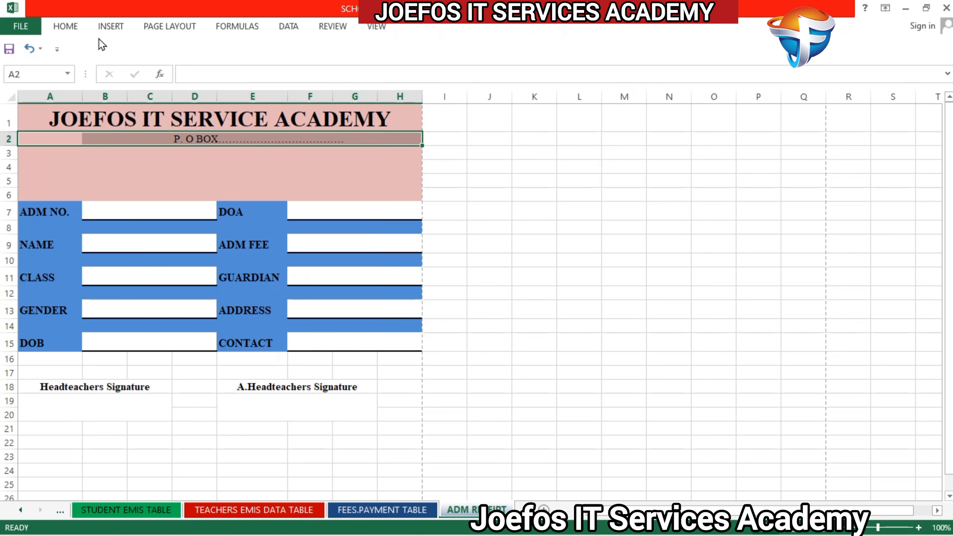
click(64, 26)
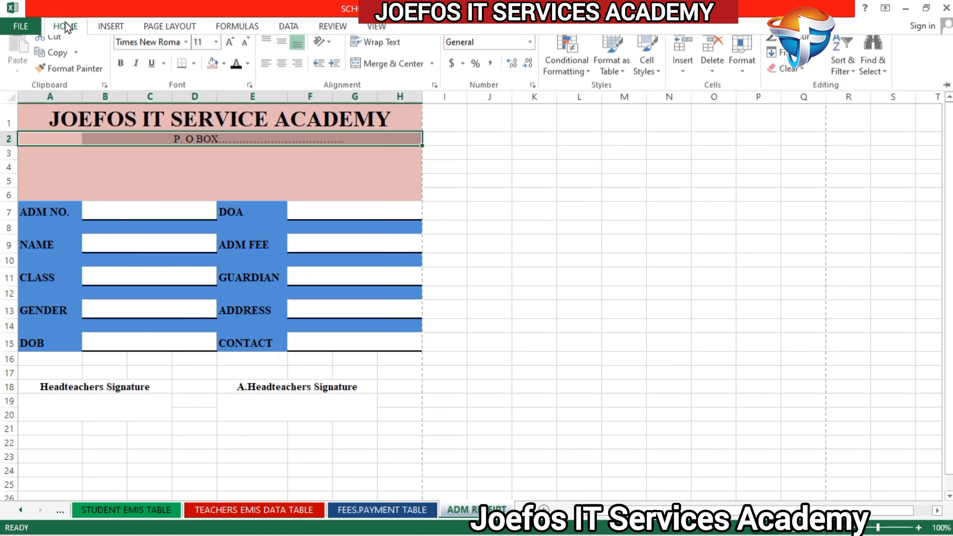
click(119, 72)
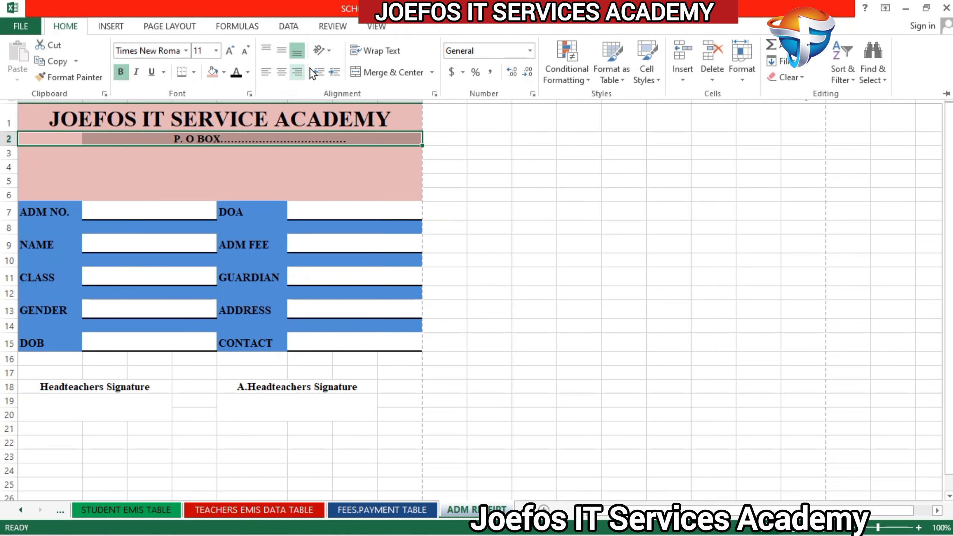
click(390, 77)
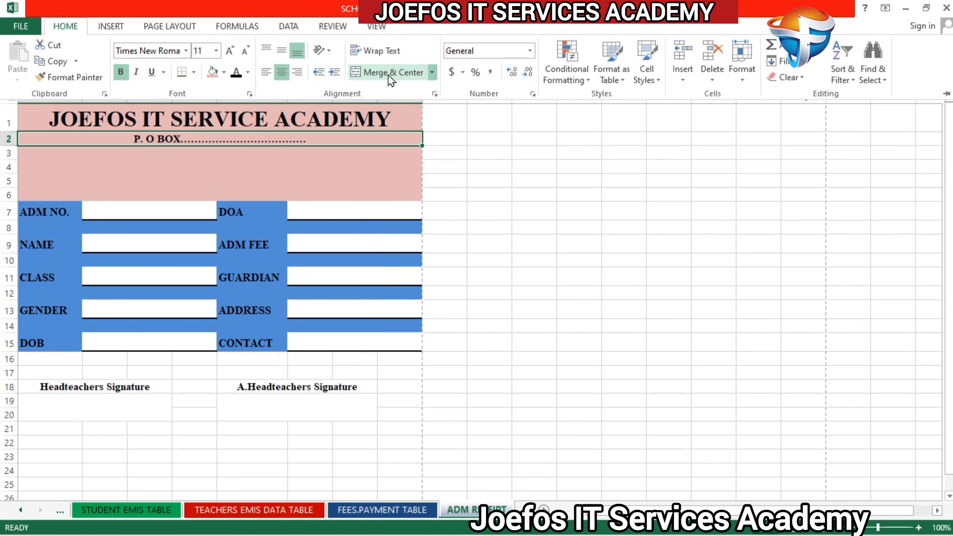
Step: Set the font size of the merged P. O BOX line to 14
click(230, 56)
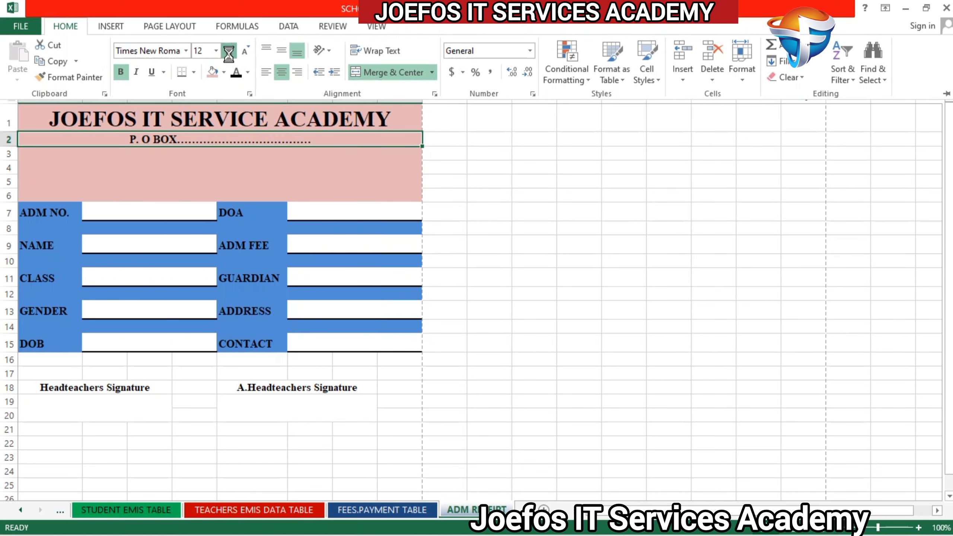
click(230, 53)
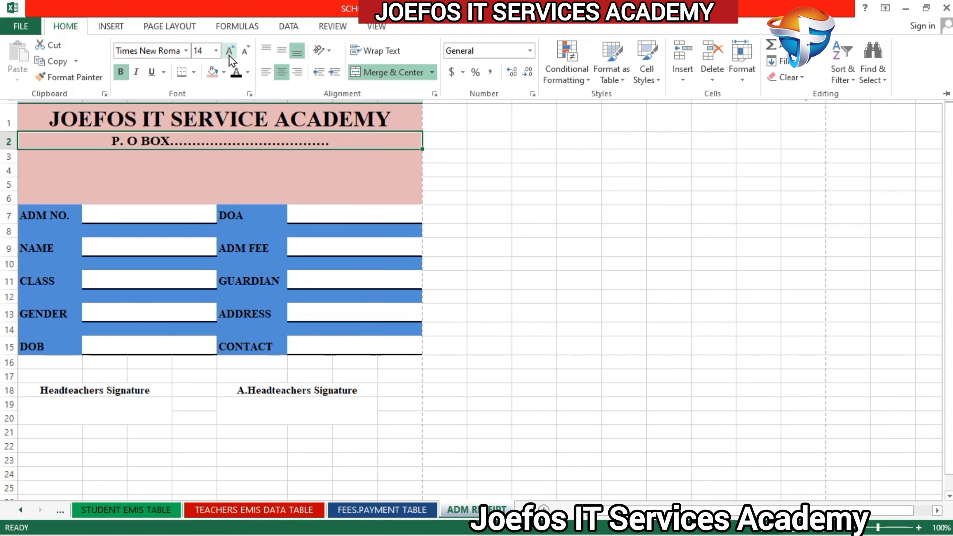
click(230, 56)
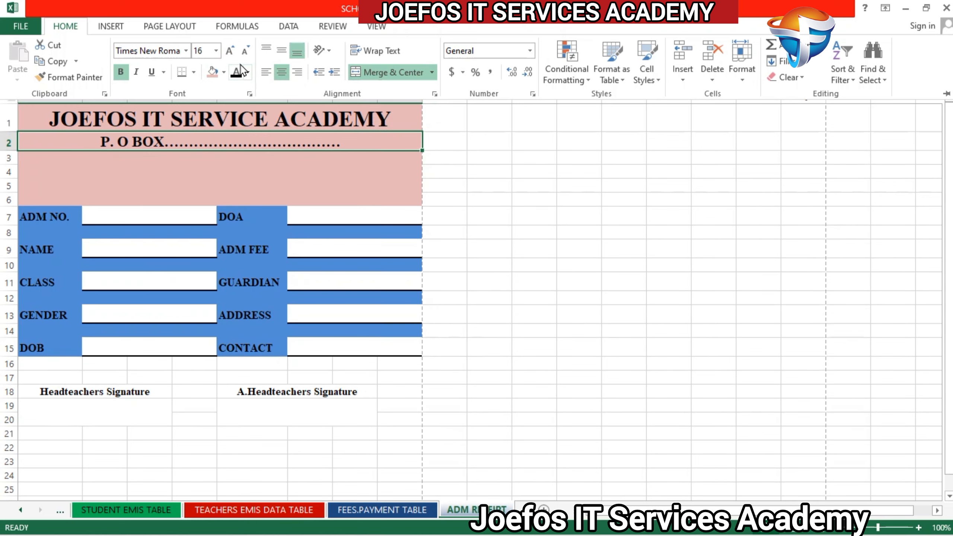
click(239, 54)
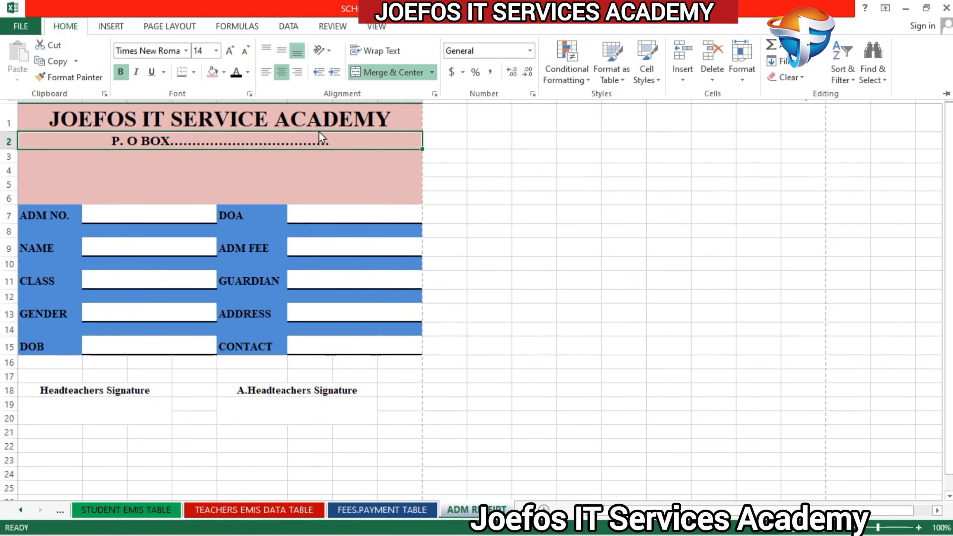
Step: Shorten the dotted line after P. O BOX to less than half its length
click(330, 144)
double_click(330, 143)
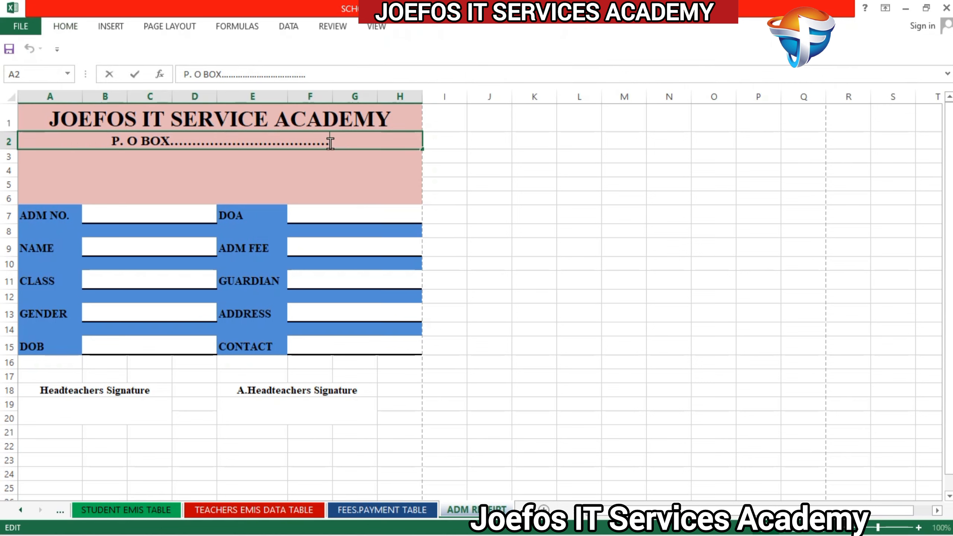
key(BackSpace)
key(BackSpace)
key(BackSpace)
key(BackSpace)
key(BackSpace)
key(BackSpace)
key(BackSpace)
key(BackSpace)
key(BackSpace)
key(BackSpace)
key(BackSpace)
key(BackSpace)
key(BackSpace)
key(BackSpace)
key(BackSpace)
key(BackSpace)
key(BackSpace)
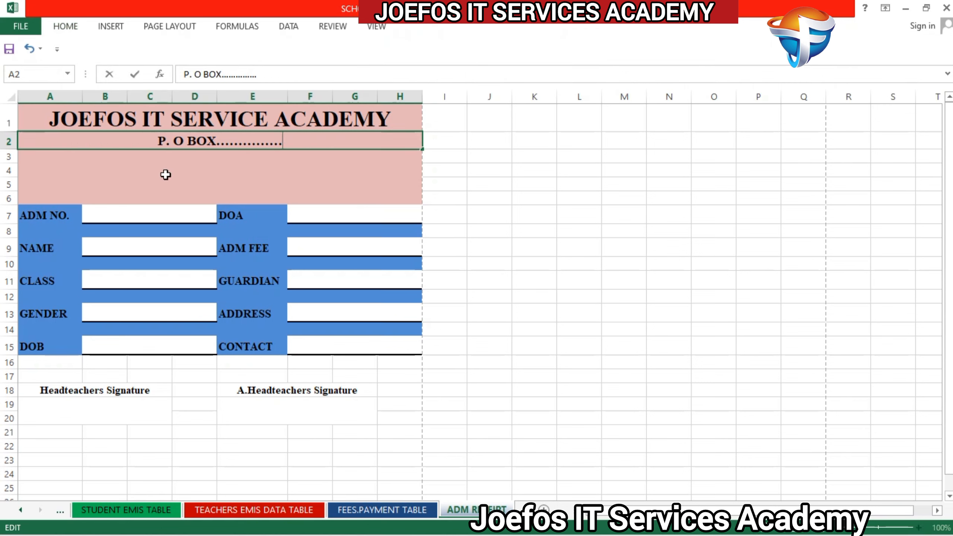
click(173, 165)
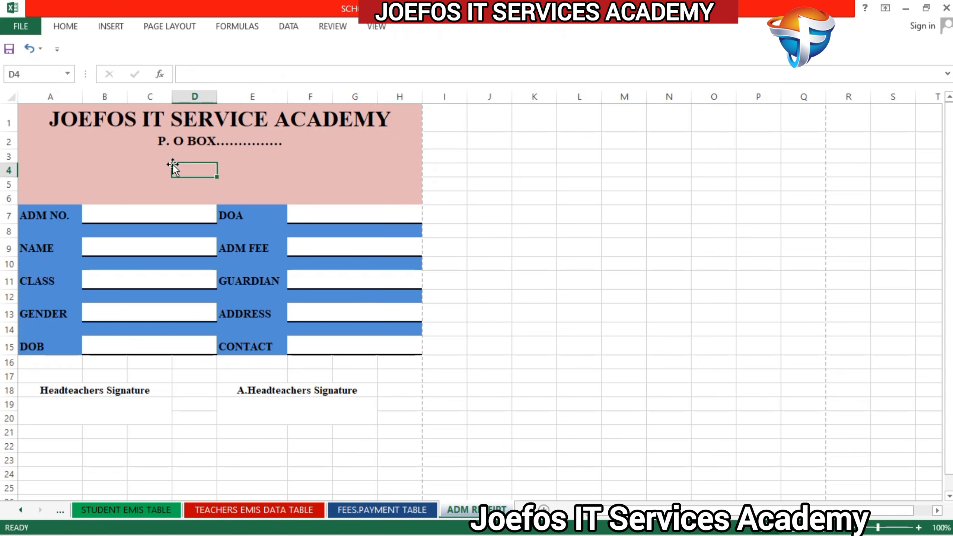
Step: Enter the academy's e-mail address in cell C3, under the P. O BOX line
click(157, 151)
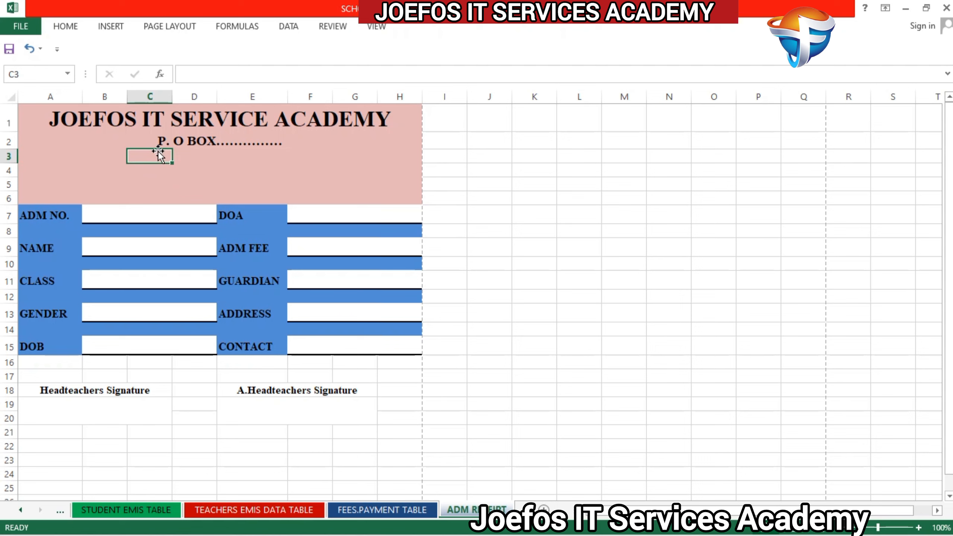
text(J)
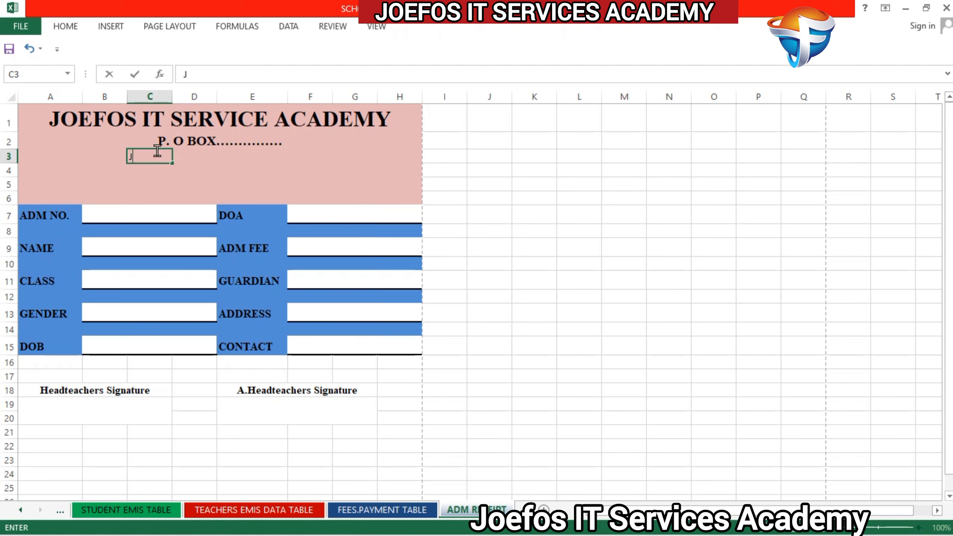
key(BackSpace)
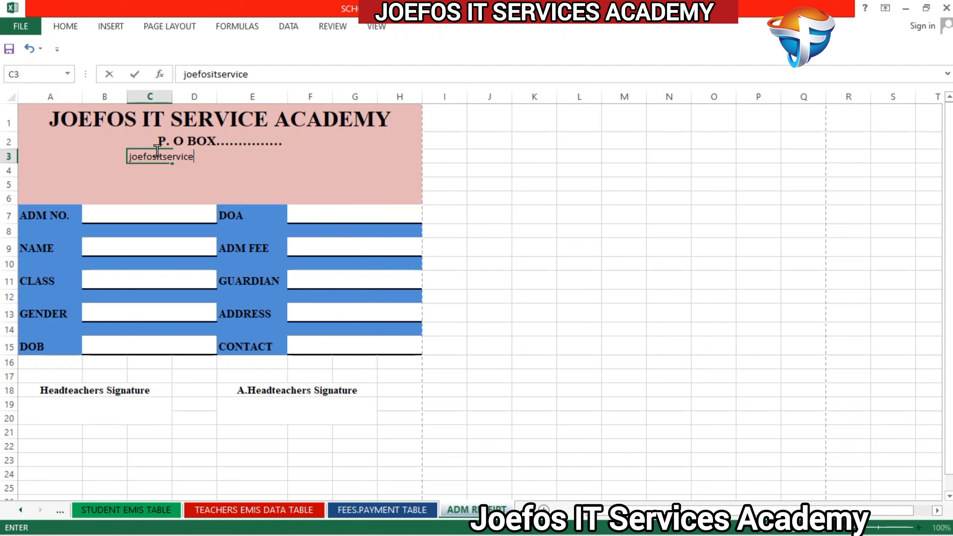
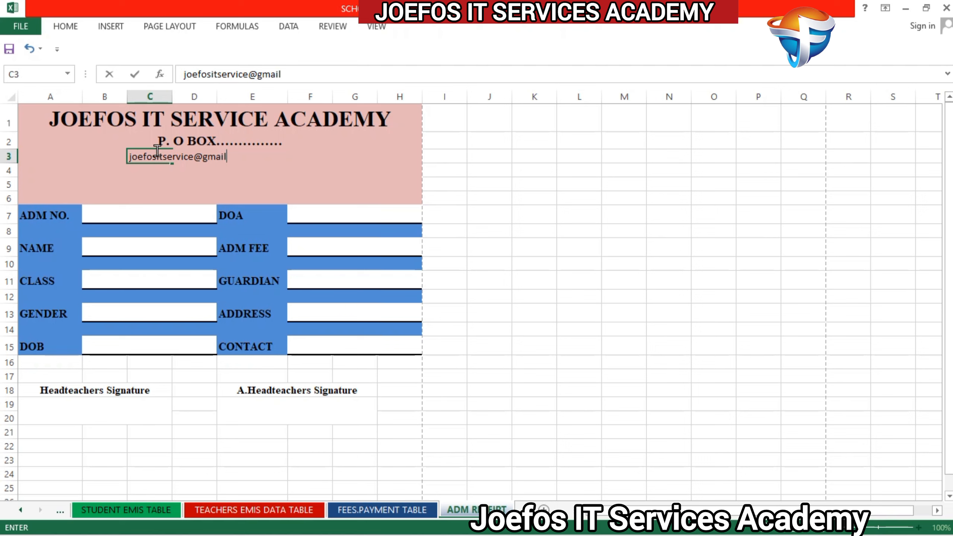
click(328, 172)
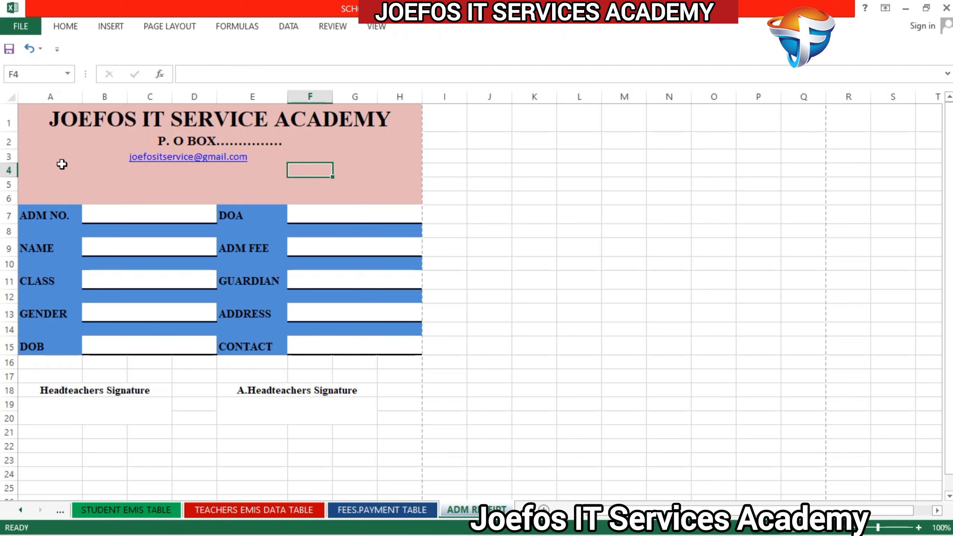
Step: Format the e-mail row A3 to H3 in bold Times New Roman and merge and center it
click(40, 154)
drag(40, 154, 412, 156)
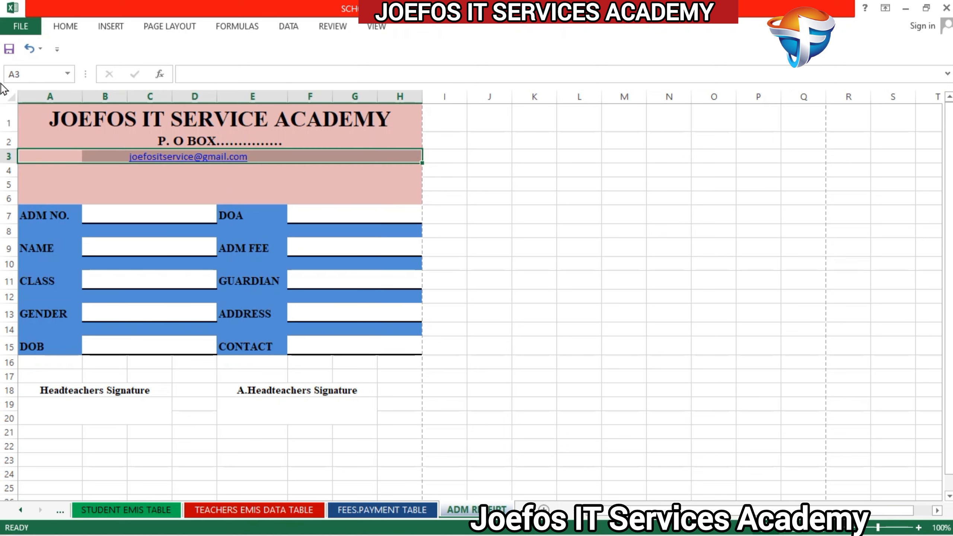
click(68, 28)
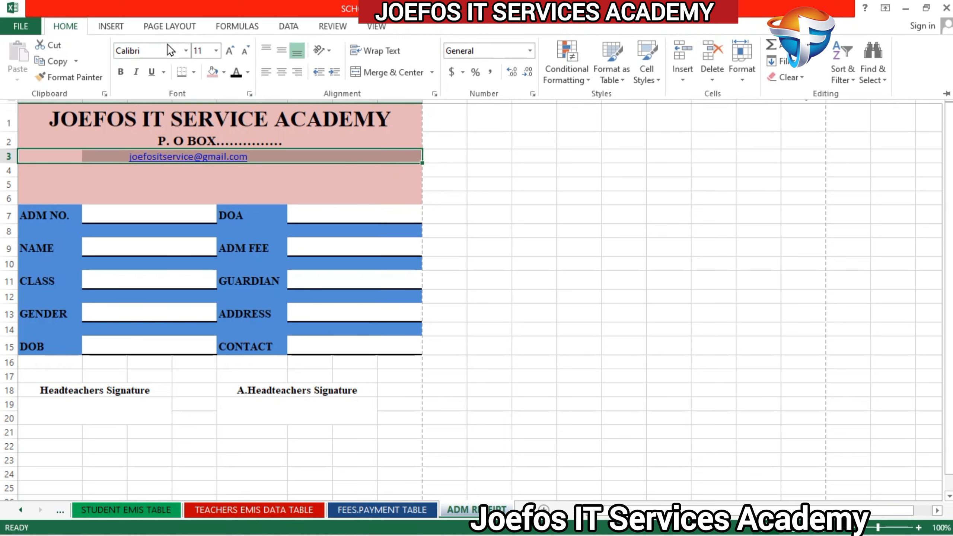
click(159, 50)
text(Times New Roman)
key(Return)
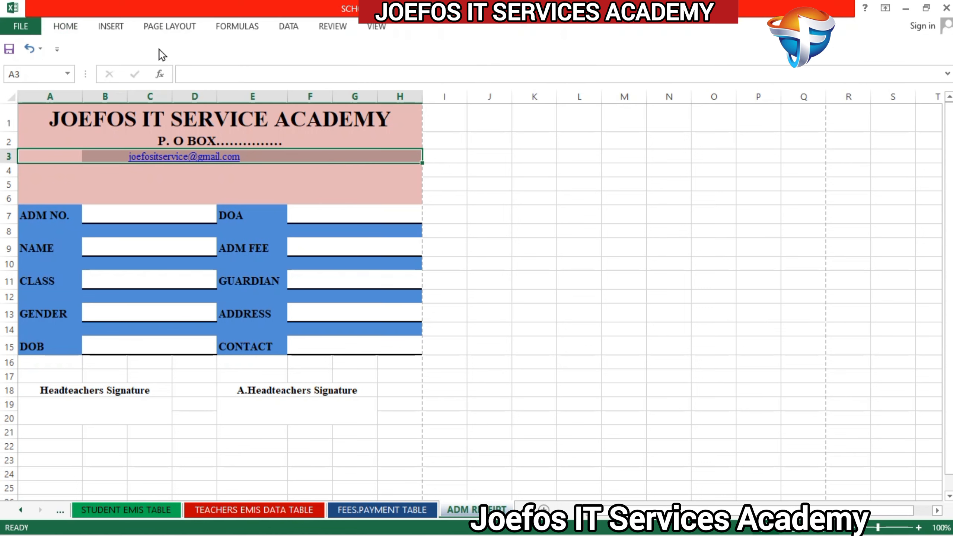
click(65, 32)
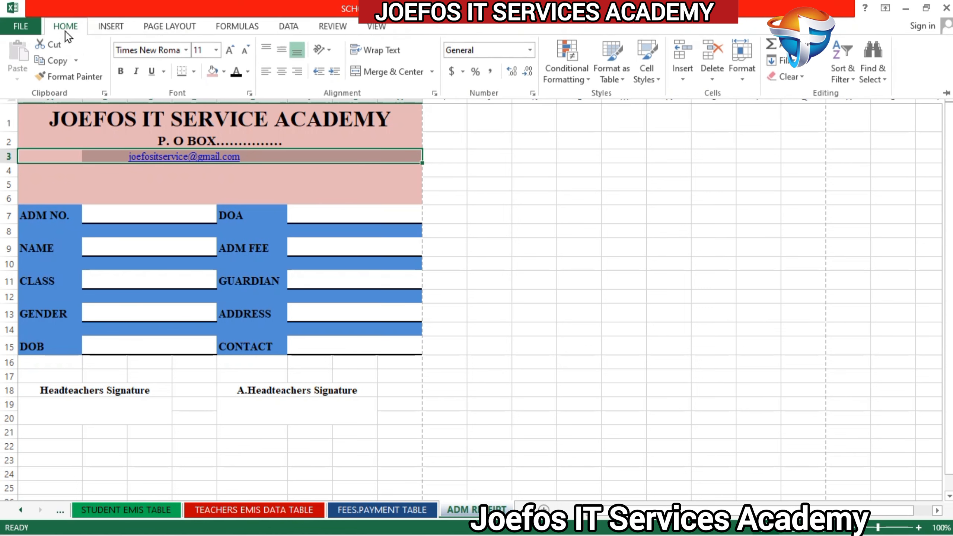
click(121, 72)
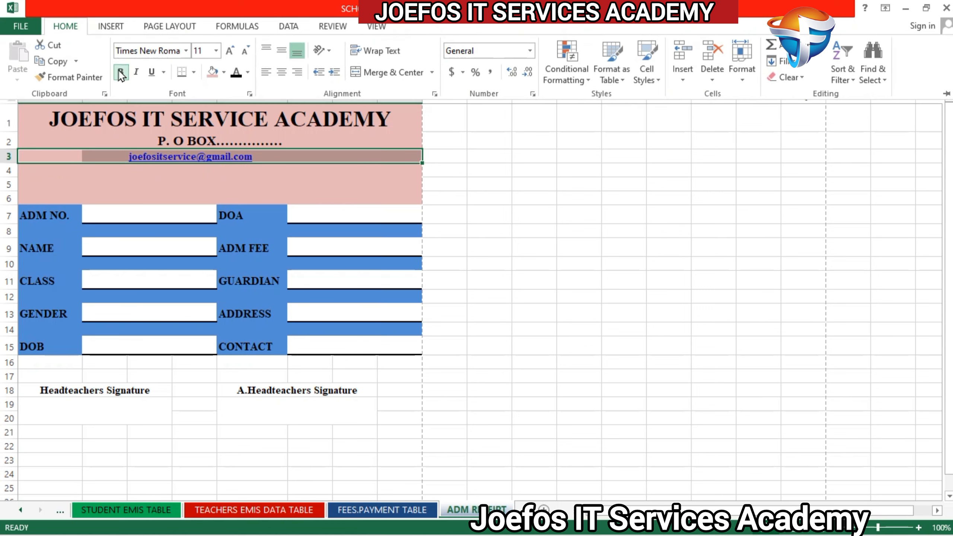
click(389, 73)
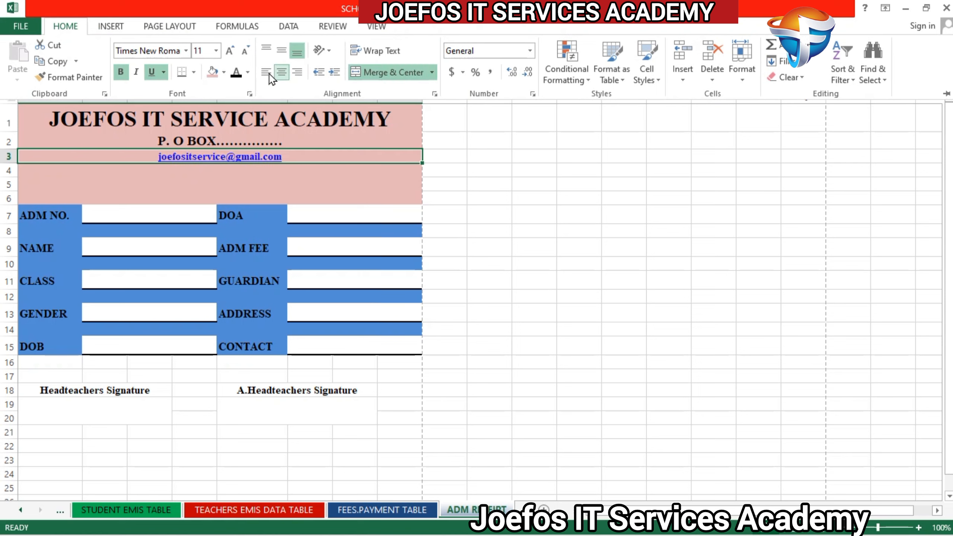
Step: Try white as the font color of the merged e-mail line
click(224, 72)
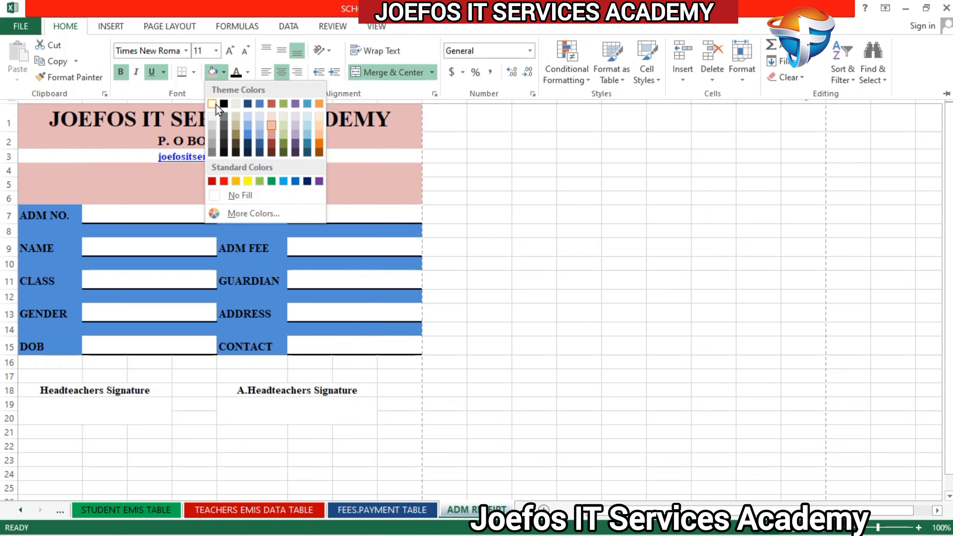
click(237, 73)
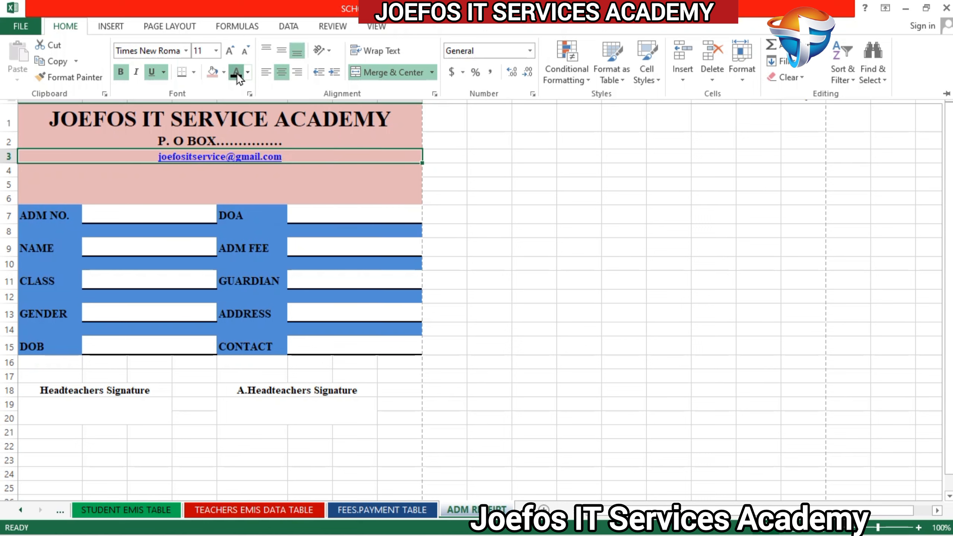
click(237, 74)
click(248, 73)
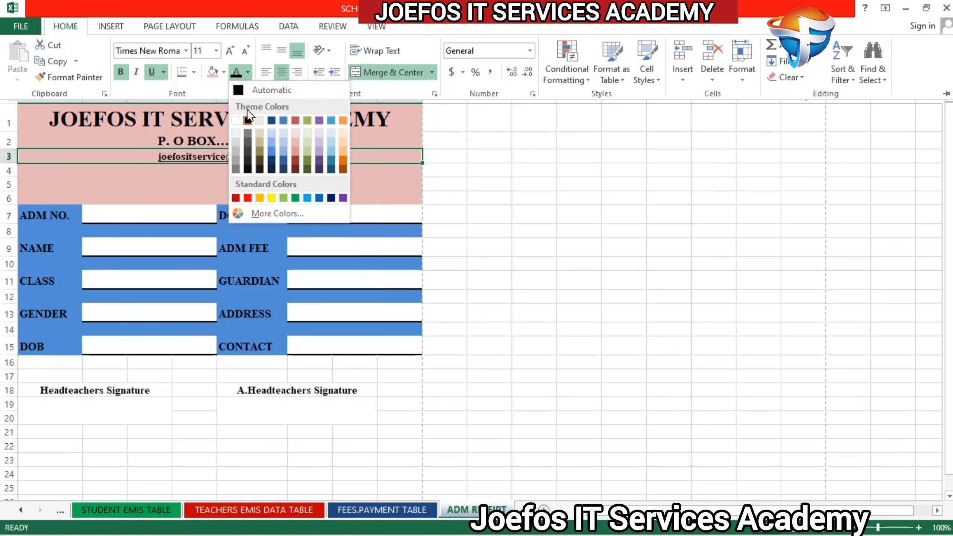
click(236, 121)
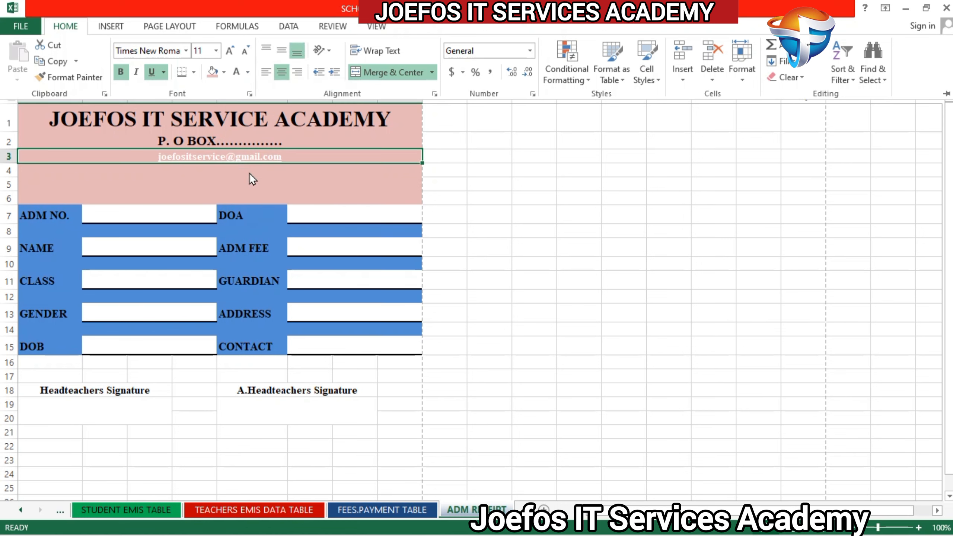
Step: Set the font color of the merged e-mail line to Automatic black
click(248, 72)
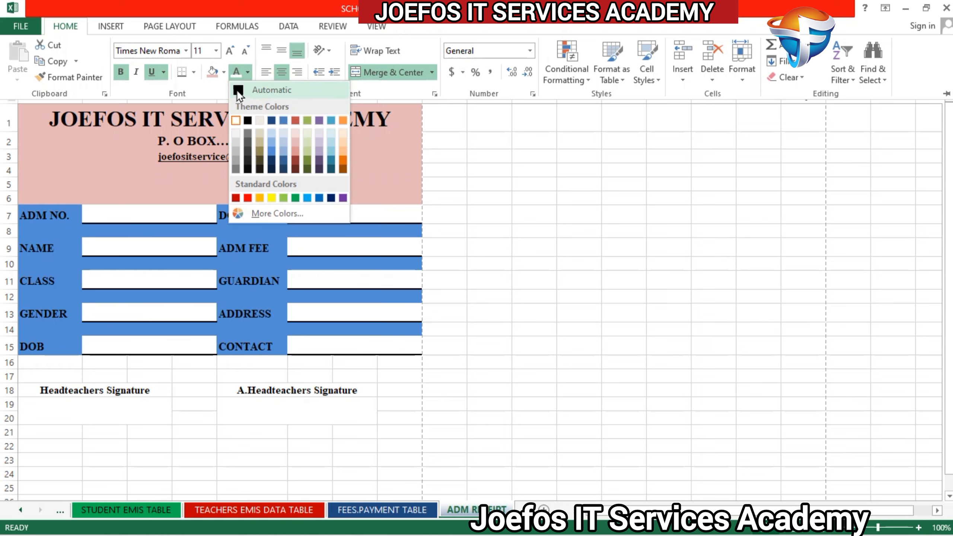
click(238, 92)
key(ctrl+F1)
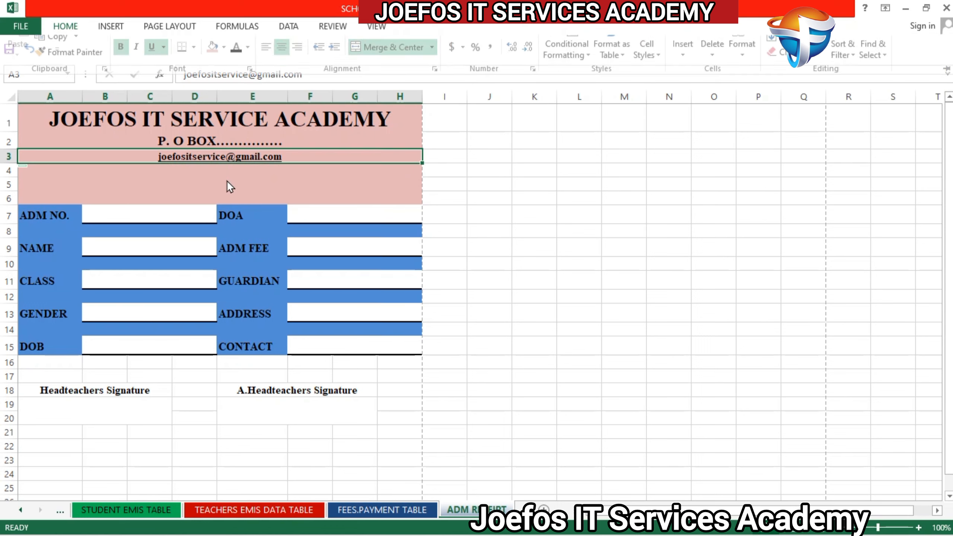
click(194, 182)
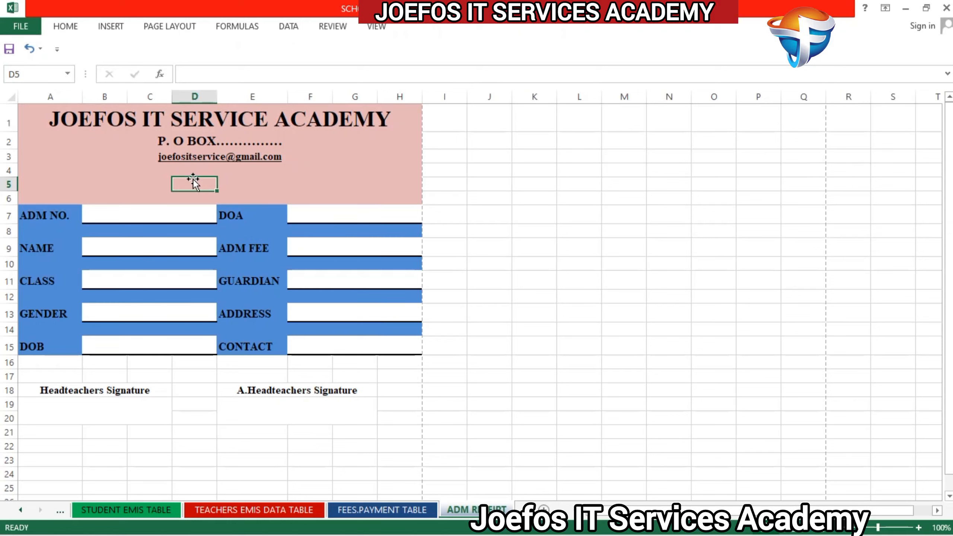
Step: Enter the heading Official Admission Receipt in cell C5, below the e-mail line
click(152, 190)
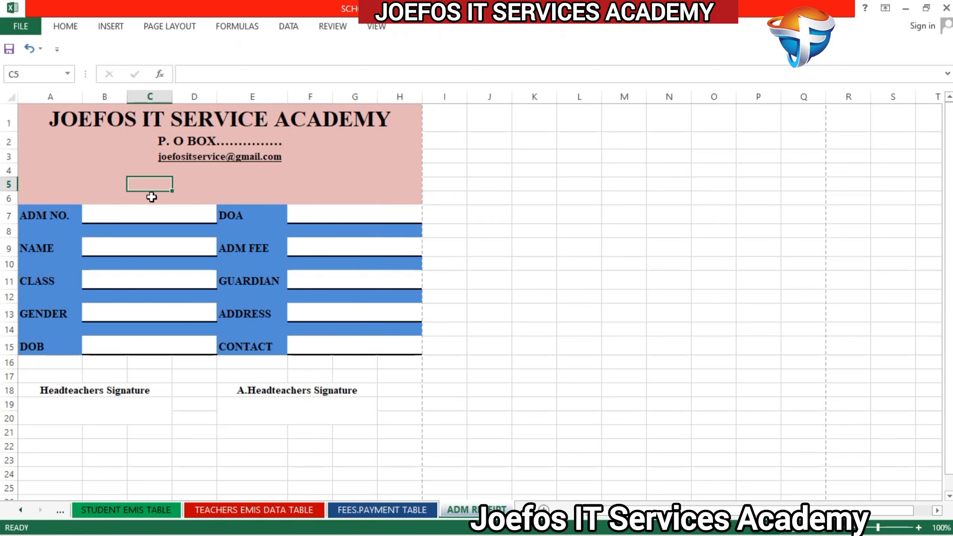
click(151, 197)
click(154, 184)
text(O)
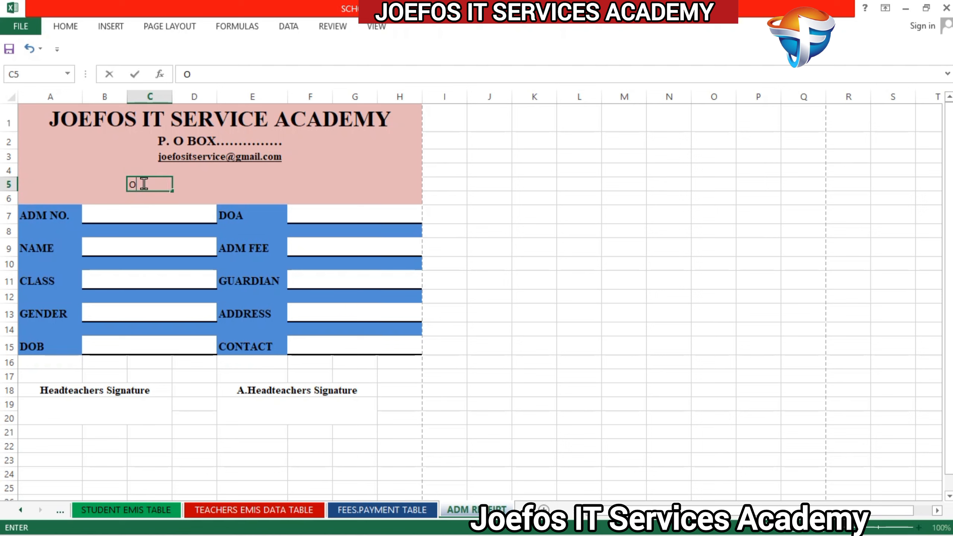
text(fficial Ad)
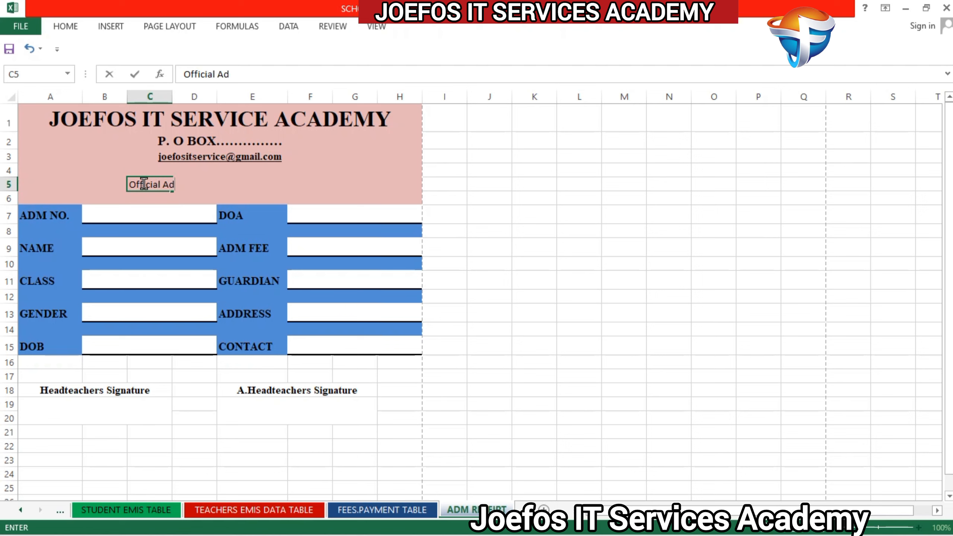
text(mi)
text(ss)
text(ion )
text(Rec)
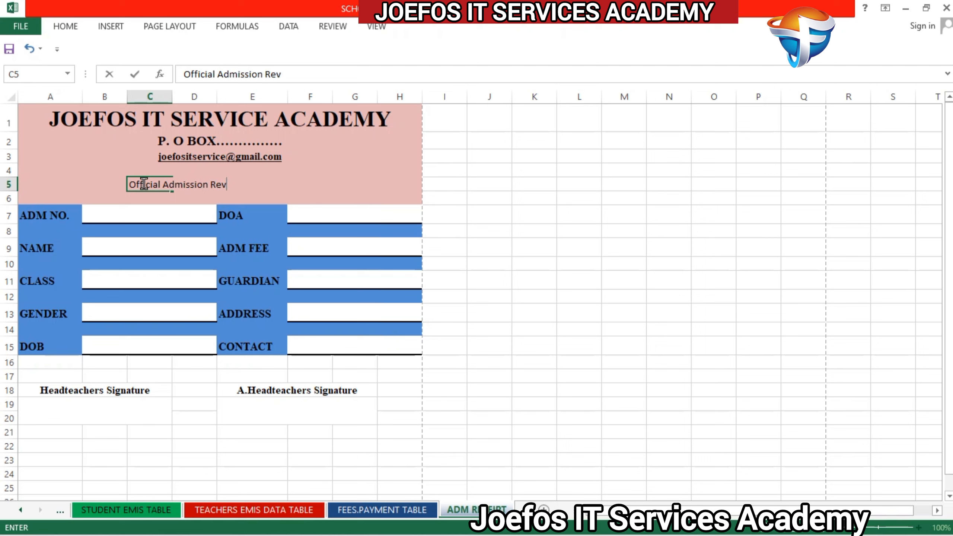
key(BackSpace)
text(ceipt)
click(24, 181)
Step: Merge and center the receipt heading across cells A5 to H5
drag(62, 181, 409, 186)
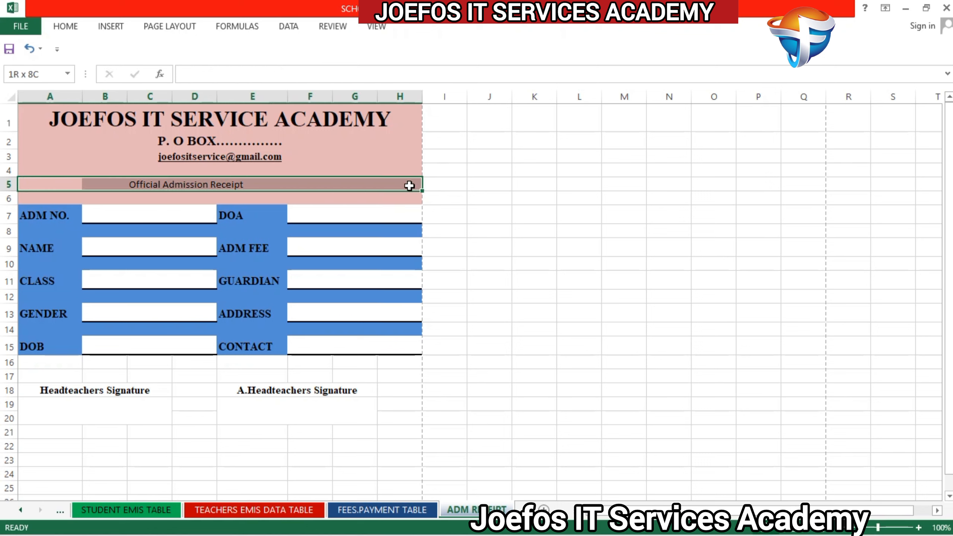
click(65, 27)
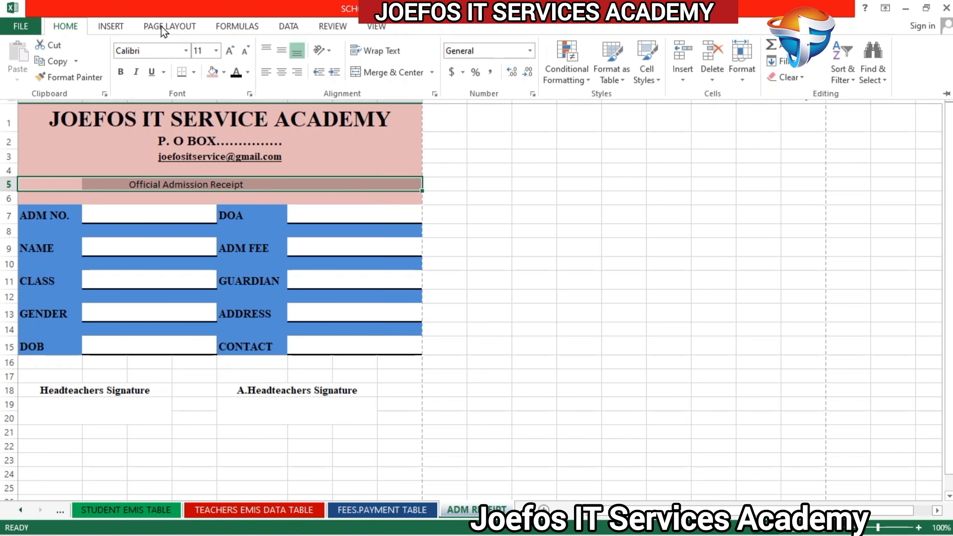
click(387, 72)
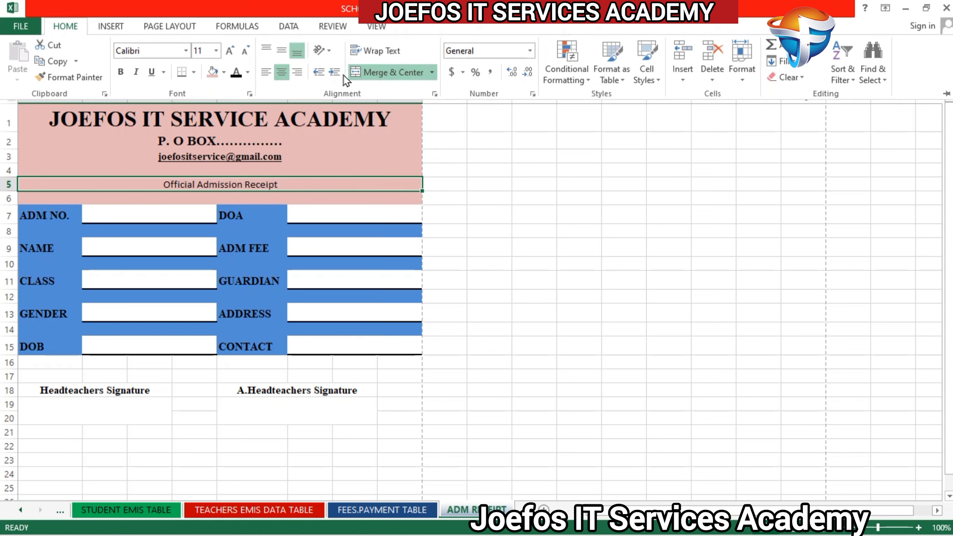
Step: Format the merged Official Admission Receipt heading in bold Times New Roman
click(149, 47)
text(Times New Roma)
key(Return)
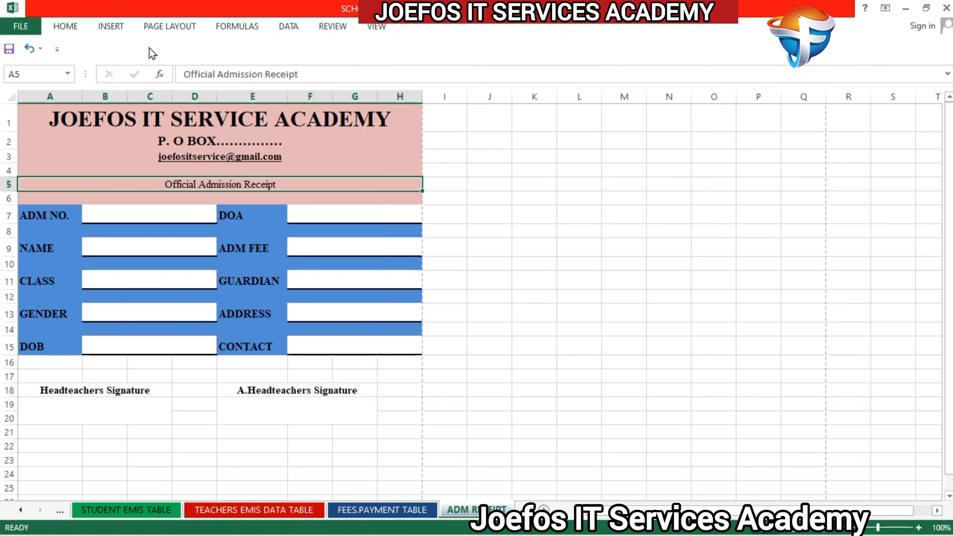
click(66, 27)
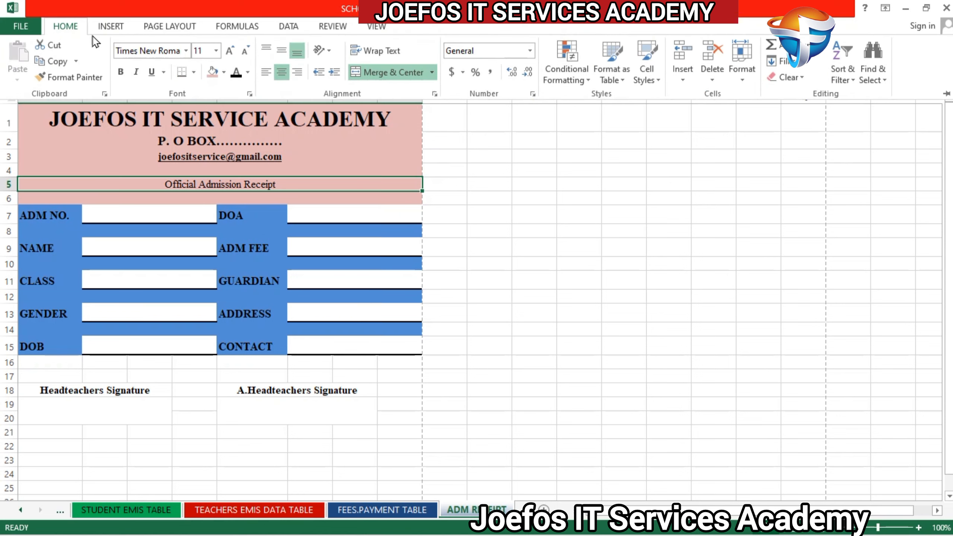
click(120, 71)
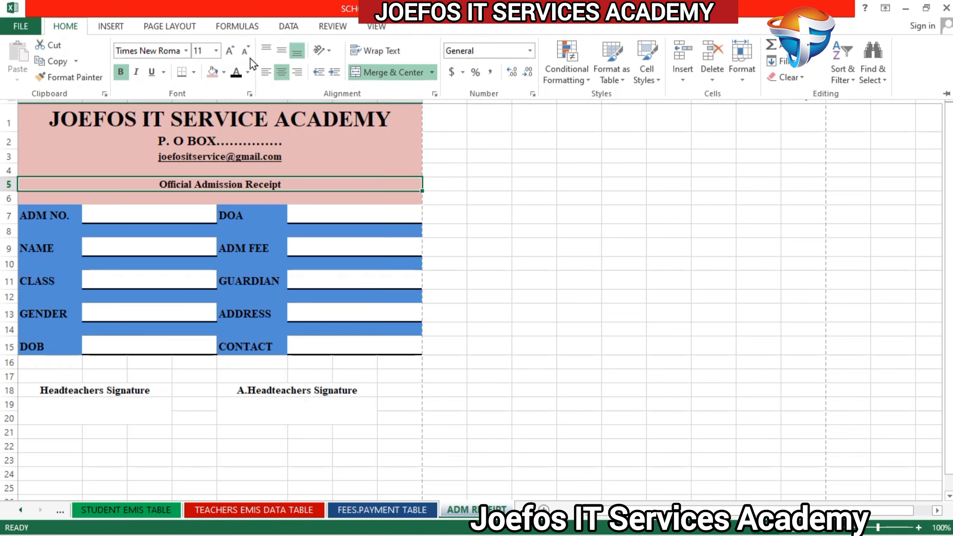
Step: Enlarge the Official Admission Receipt heading to font size 26
click(230, 52)
click(230, 52)
click(230, 52)
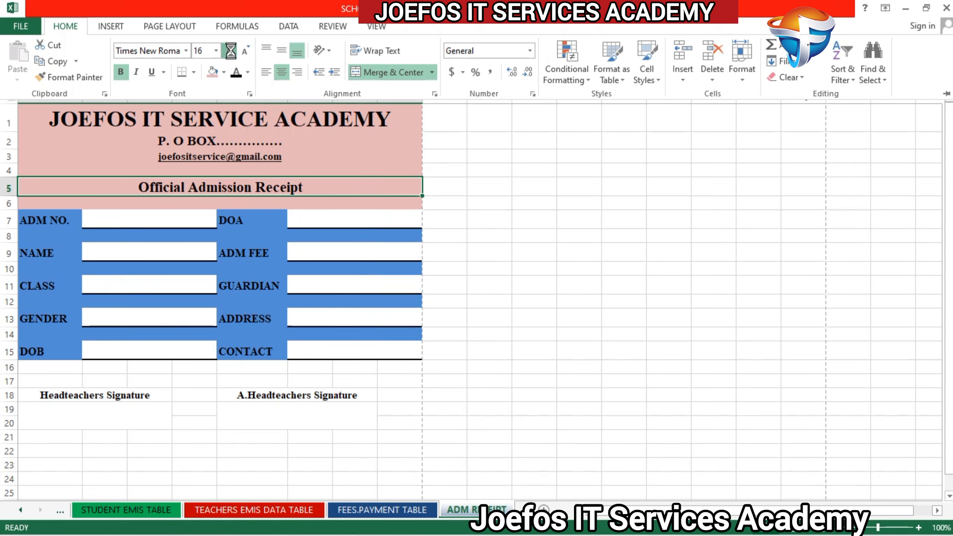
click(230, 51)
click(231, 52)
click(230, 51)
click(230, 52)
click(230, 51)
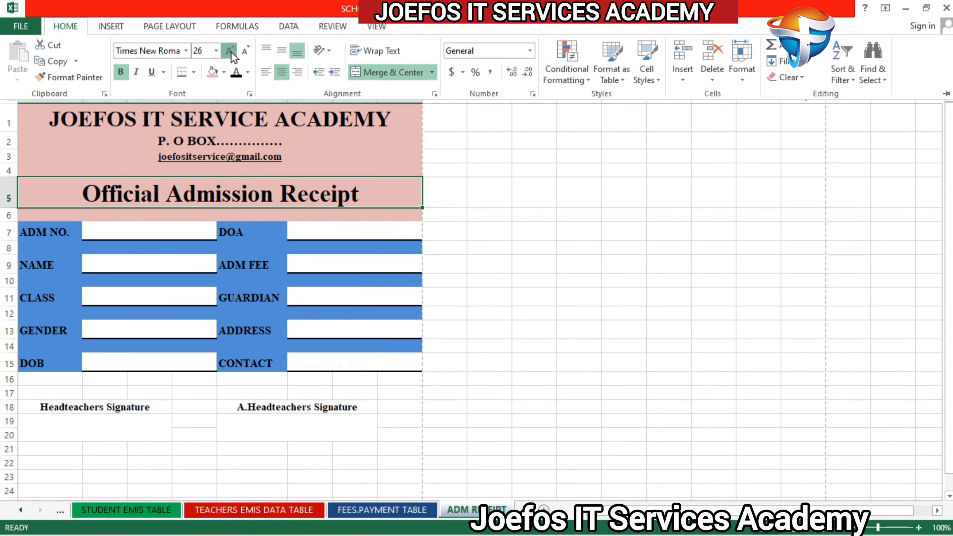
click(230, 51)
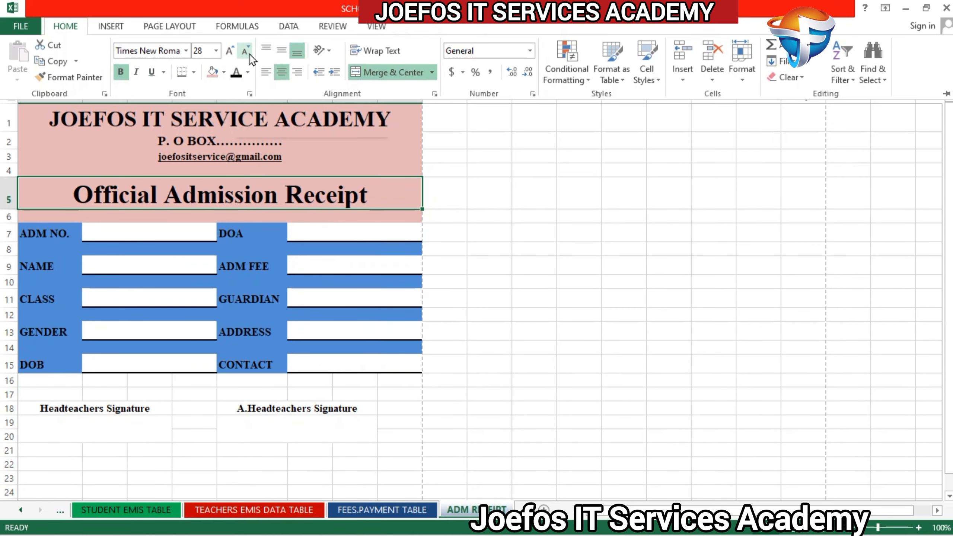
click(246, 53)
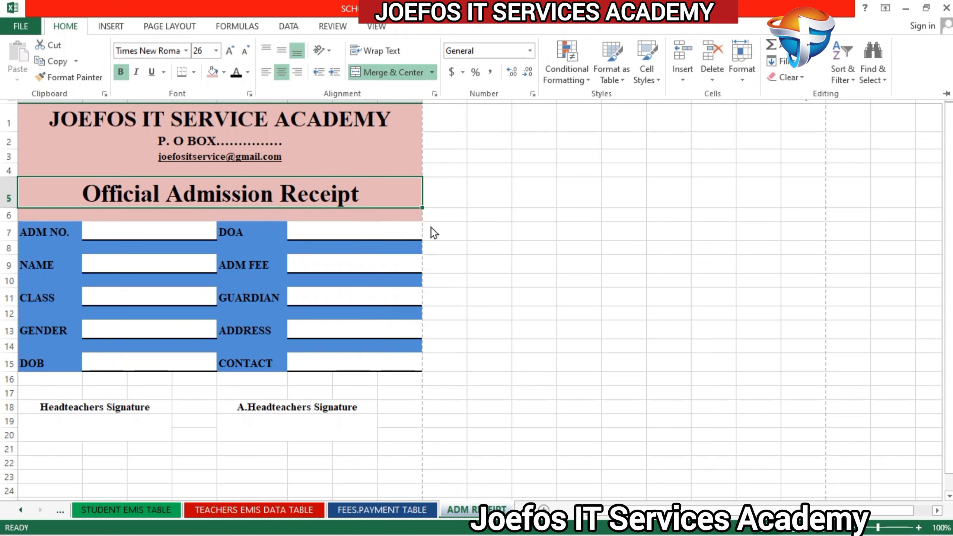
Step: Check the print preview of the admission receipt sheet and return to the worksheet
click(451, 228)
click(458, 259)
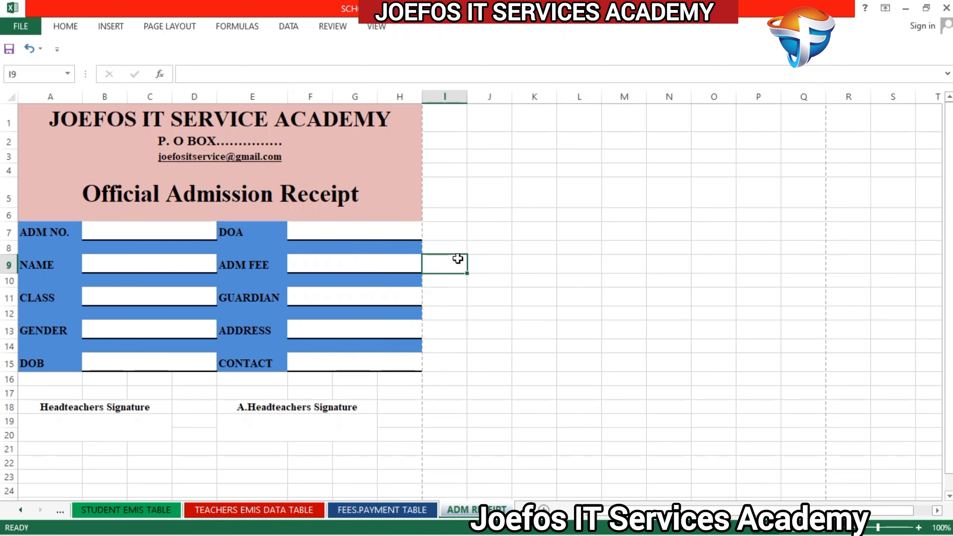
key(ctrl+p)
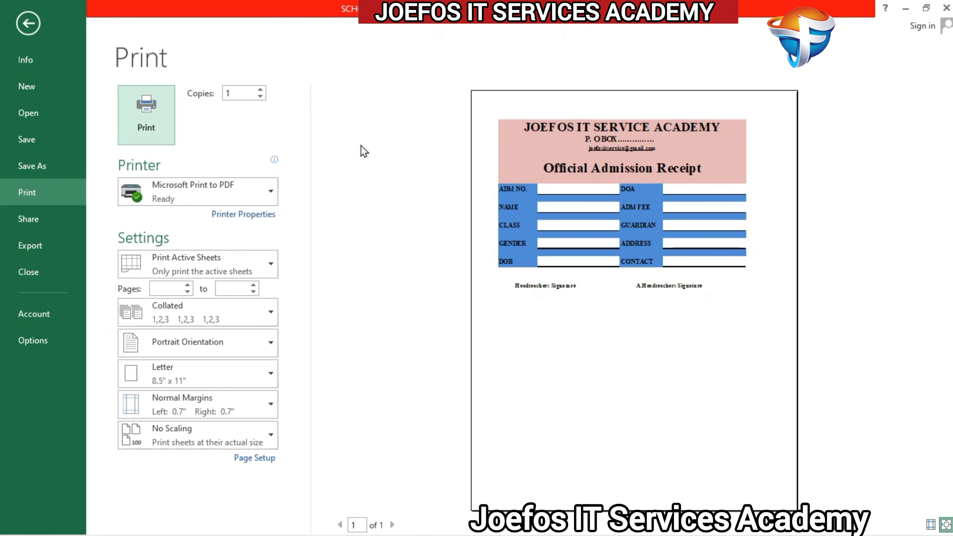
click(35, 24)
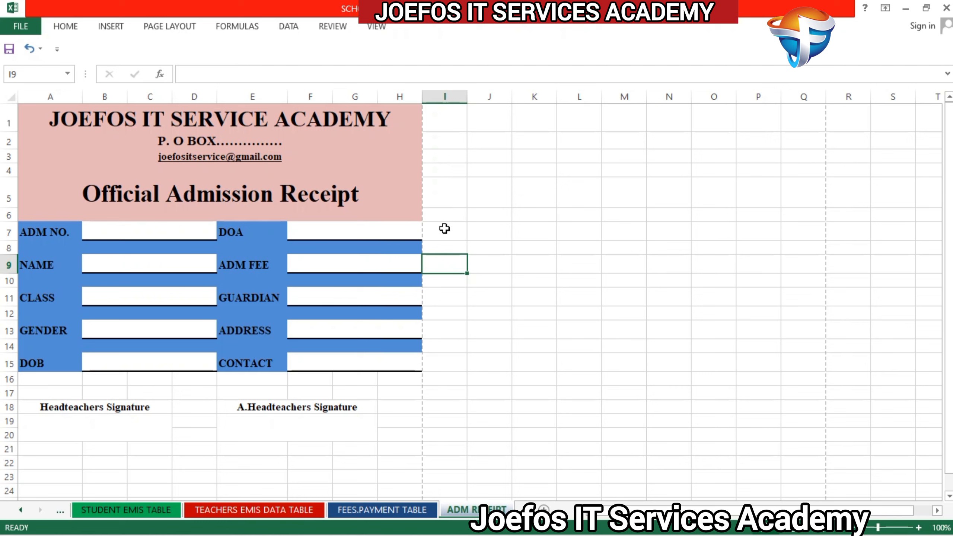
Step: Fill the cell range I7 to O10 beside the receipt with standard green
drag(445, 229, 730, 282)
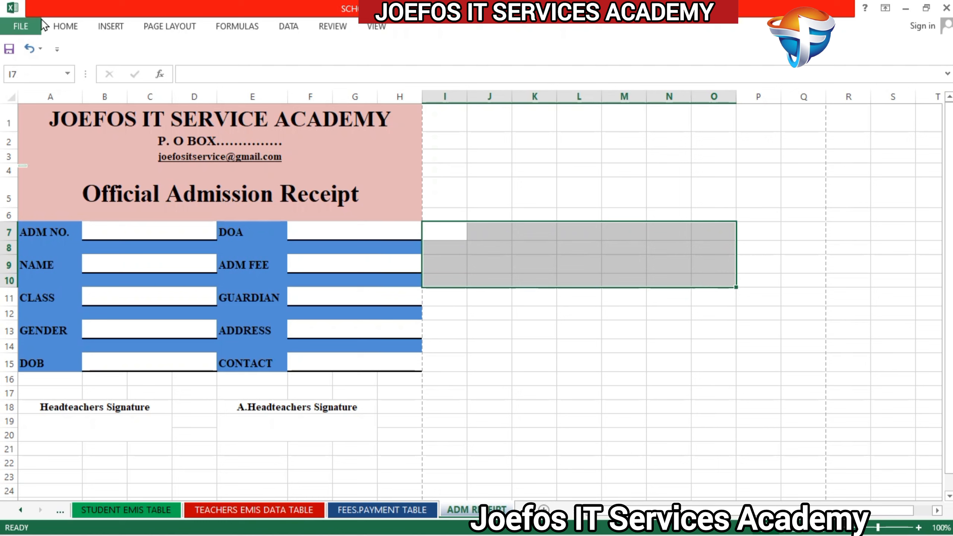
click(65, 26)
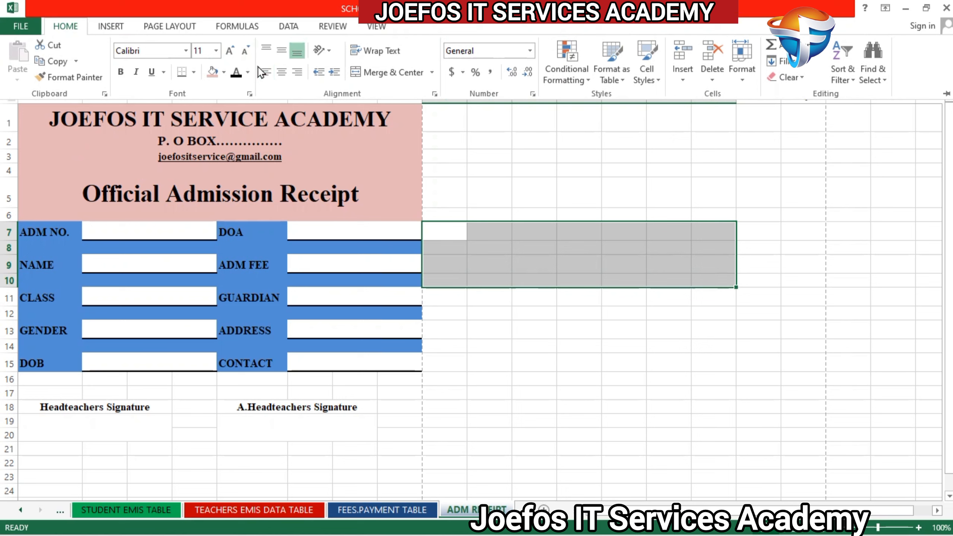
click(220, 74)
click(224, 72)
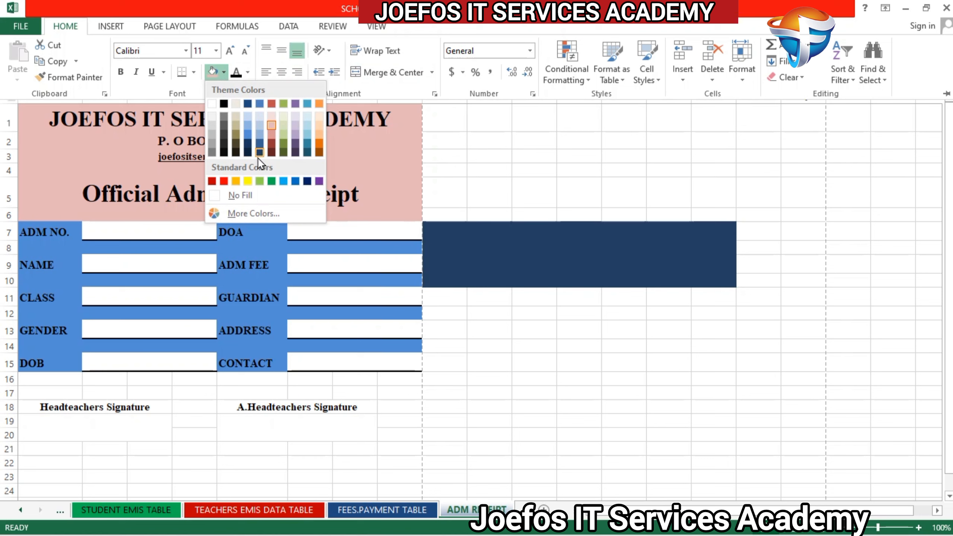
click(267, 181)
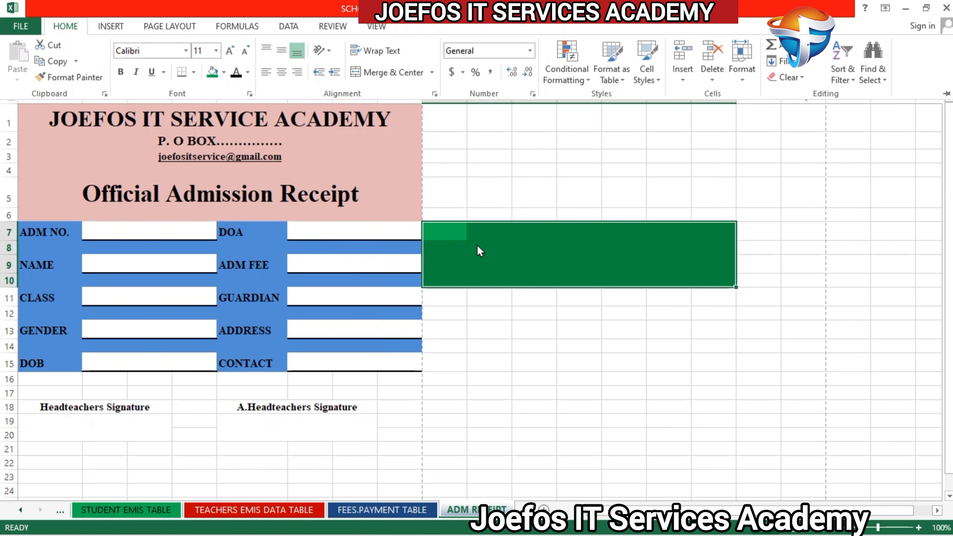
click(540, 266)
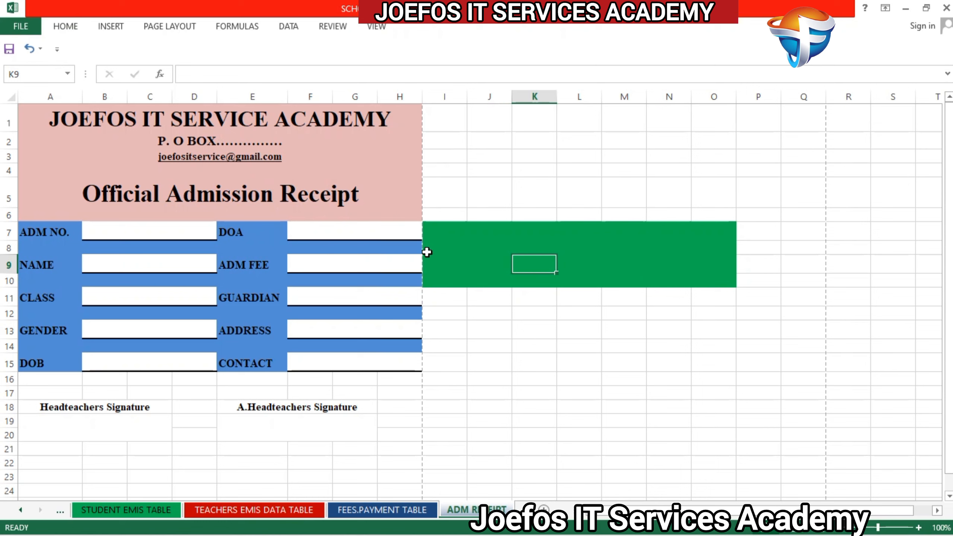
Step: Fill cells I8 to L9 inside the green block with white
click(448, 249)
drag(447, 249, 556, 258)
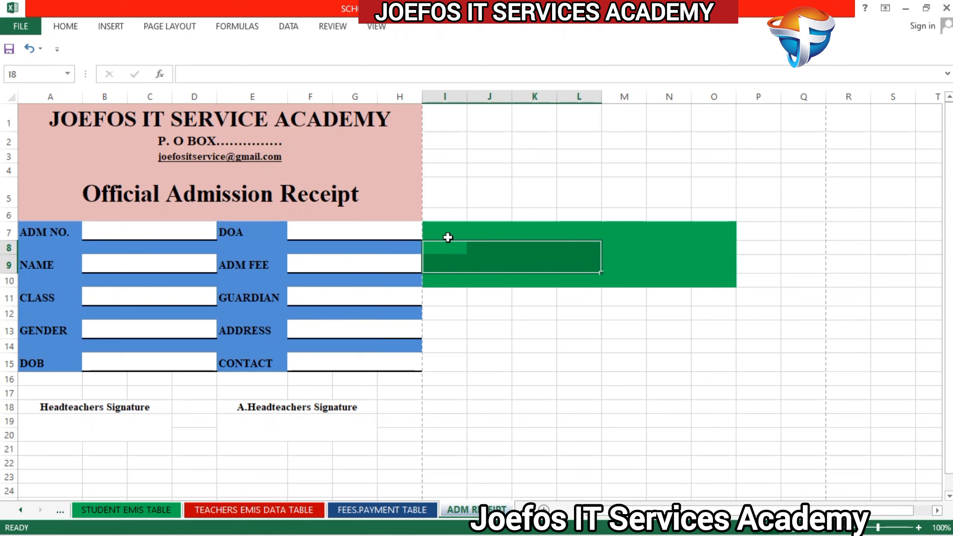
click(76, 28)
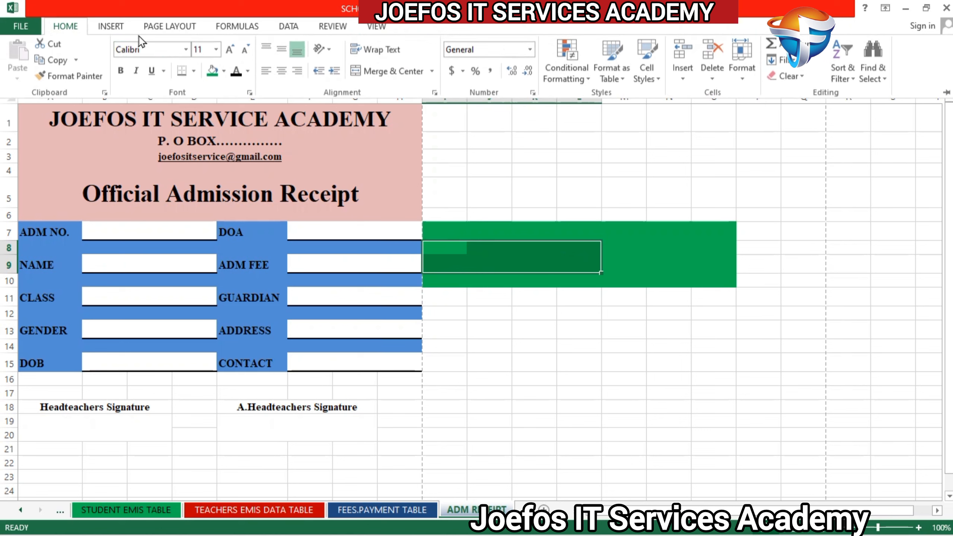
click(224, 72)
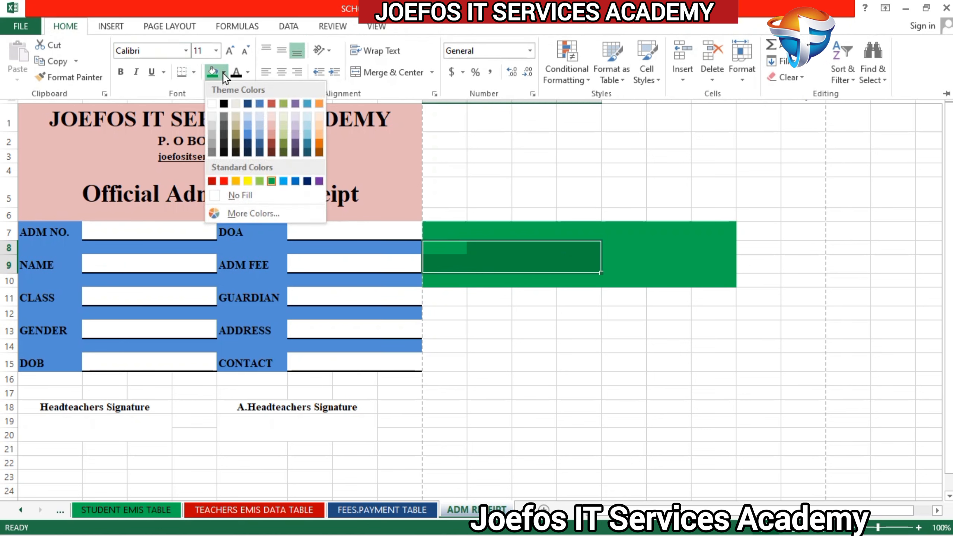
click(213, 103)
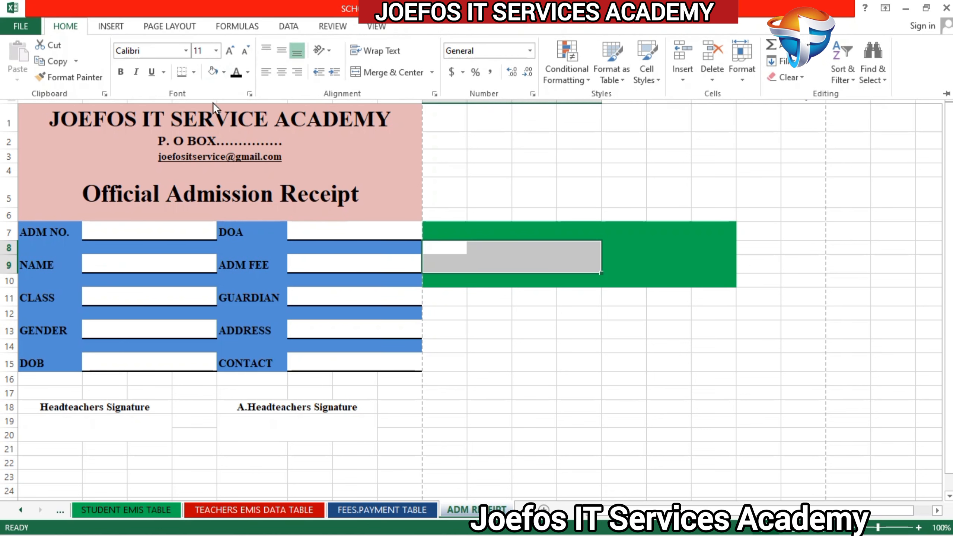
Step: Fill cells M8 to N9, next to the white area, with the same blue as the receipt's label cells
click(625, 240)
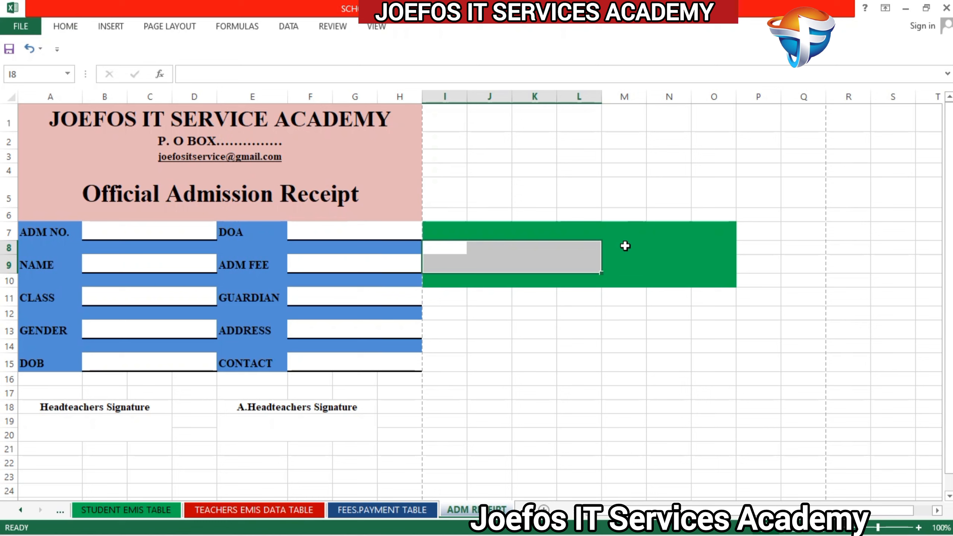
drag(619, 244, 688, 266)
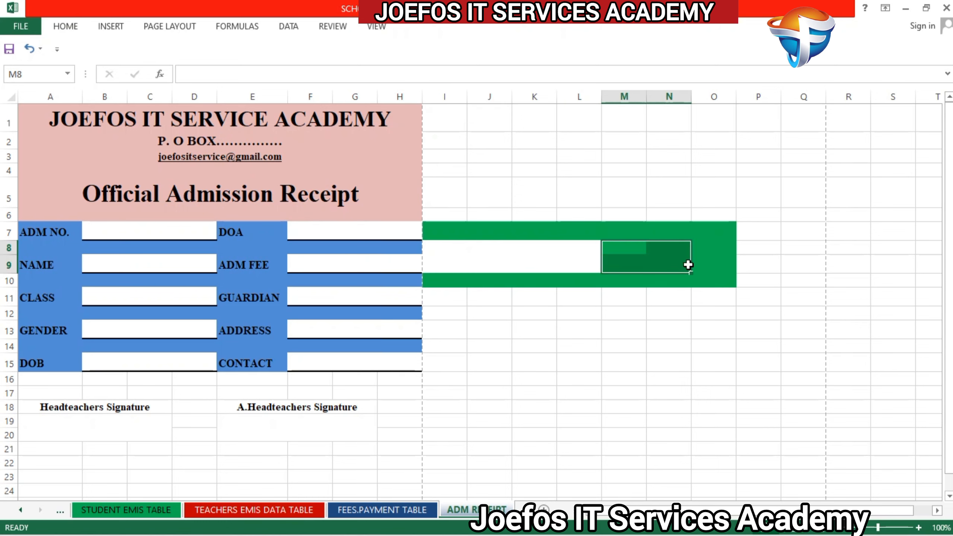
click(75, 23)
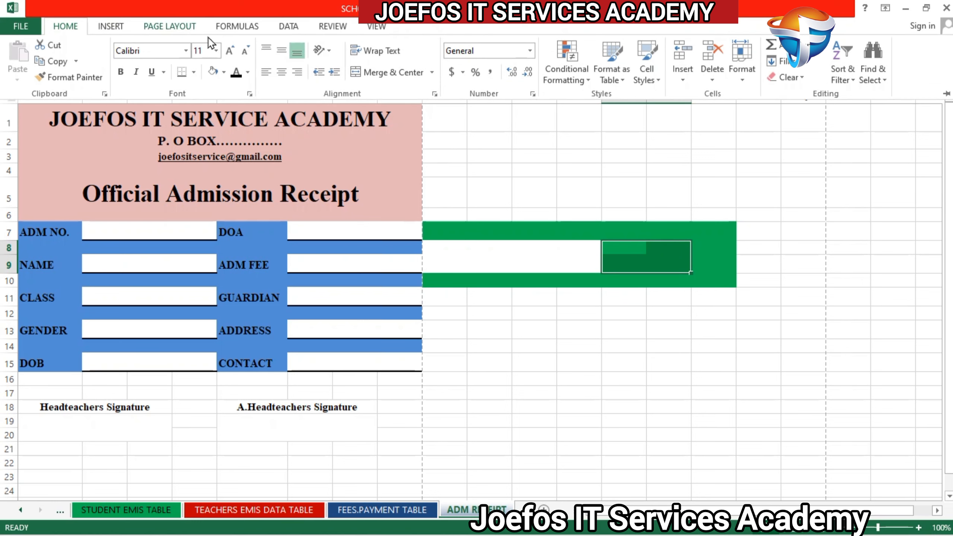
click(224, 73)
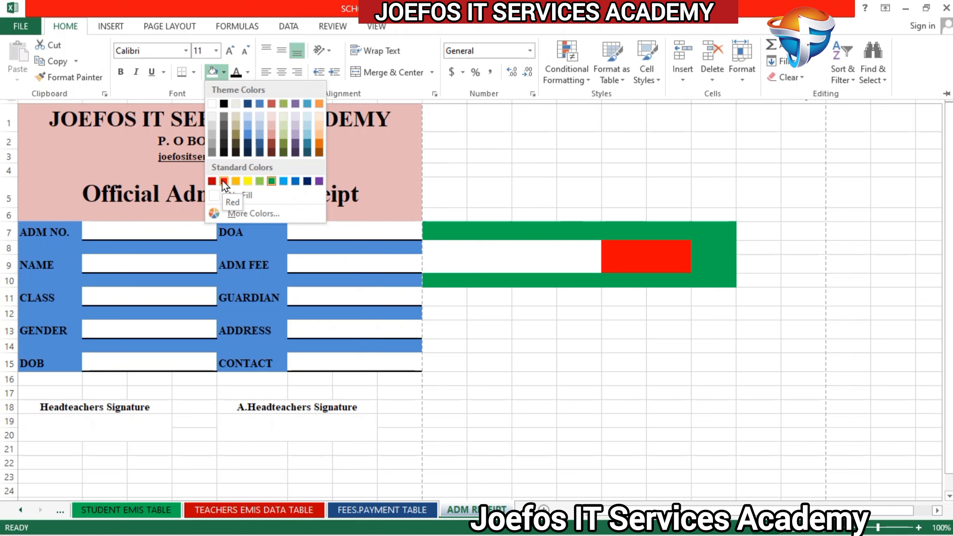
click(244, 136)
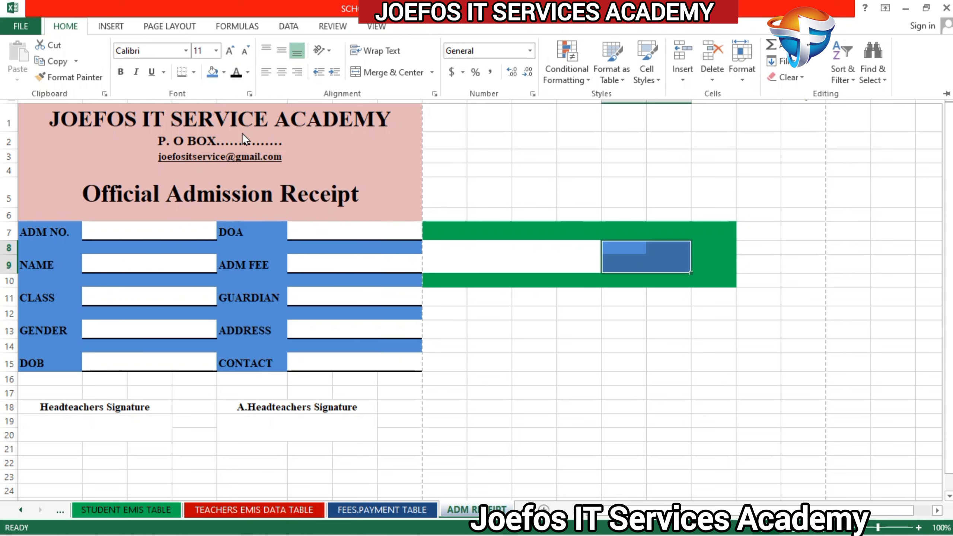
click(654, 253)
click(654, 254)
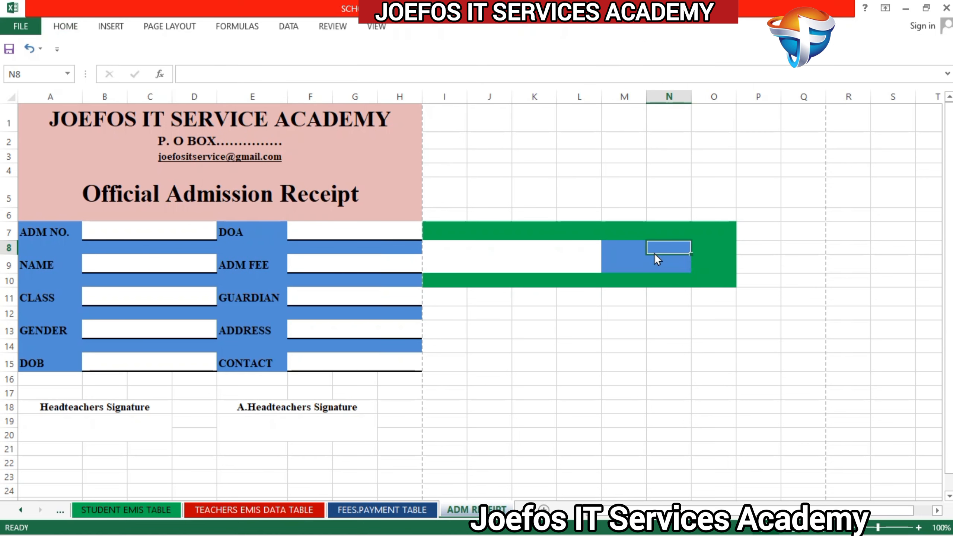
click(628, 253)
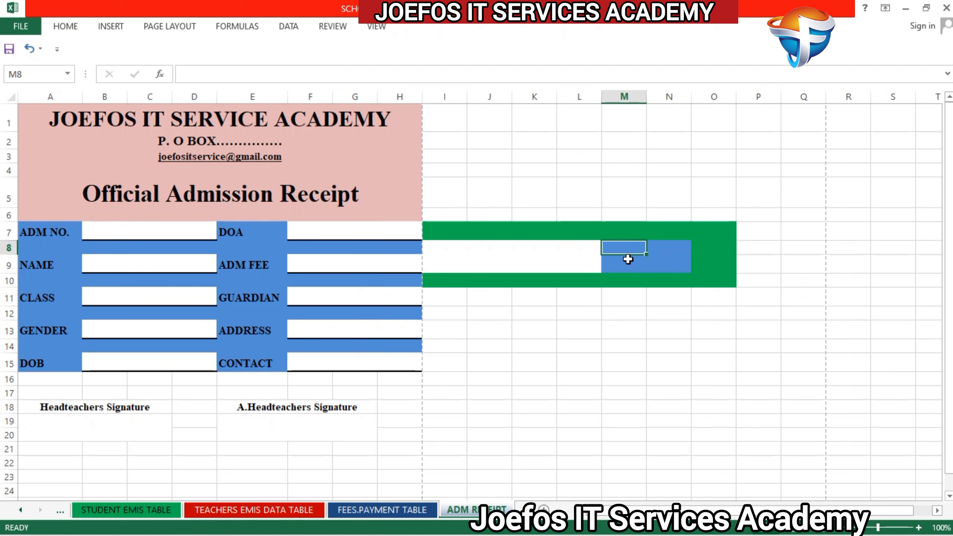
click(630, 257)
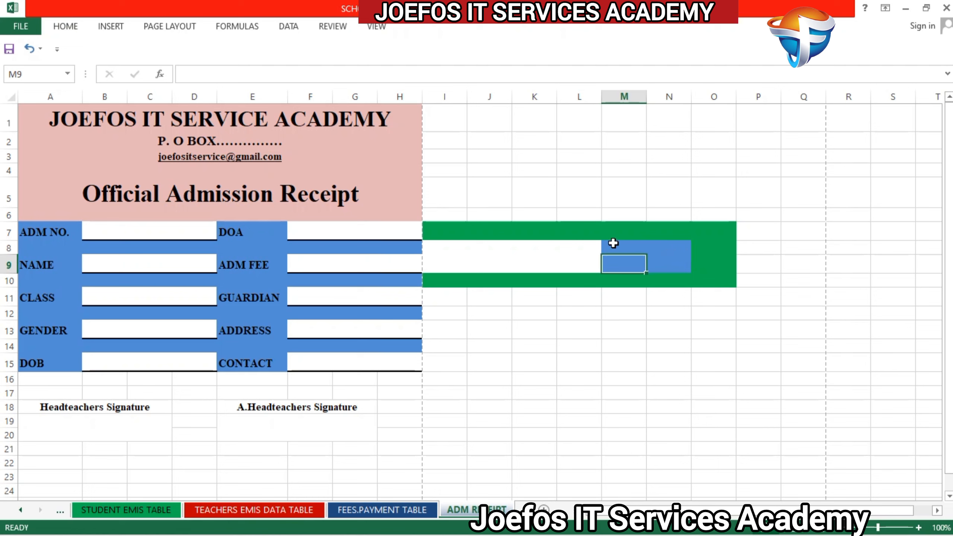
Step: Merge and center the blue cells M8 to N9 and format them in bold Times New Roman
drag(616, 246, 672, 265)
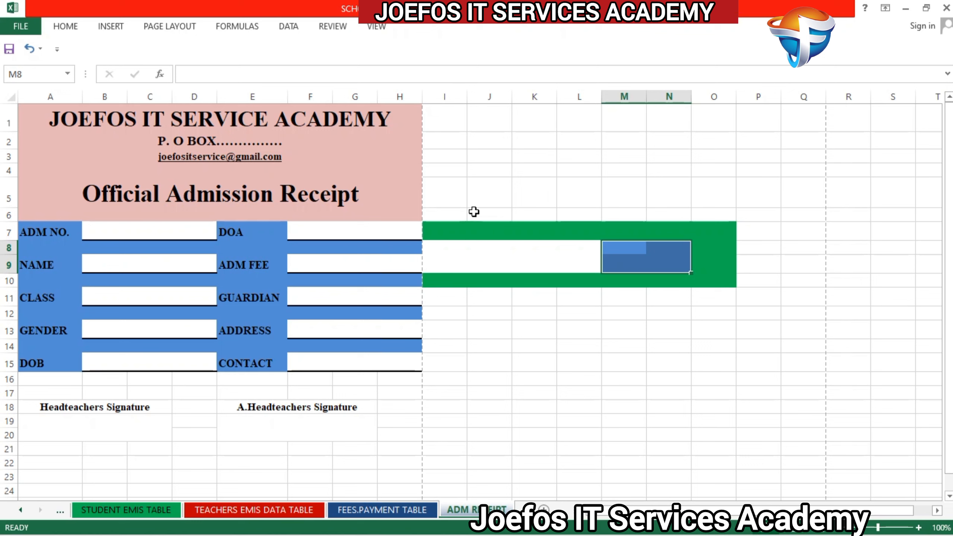
click(76, 31)
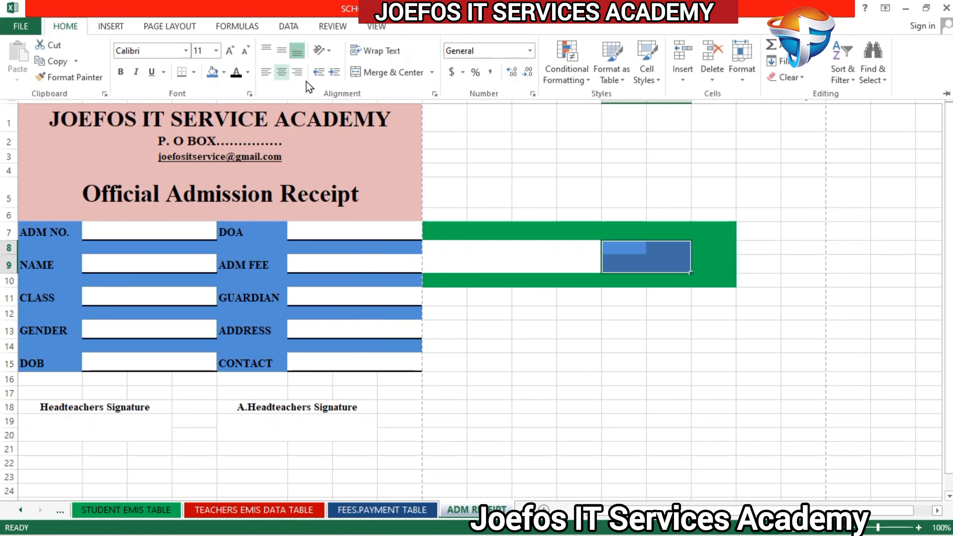
click(380, 74)
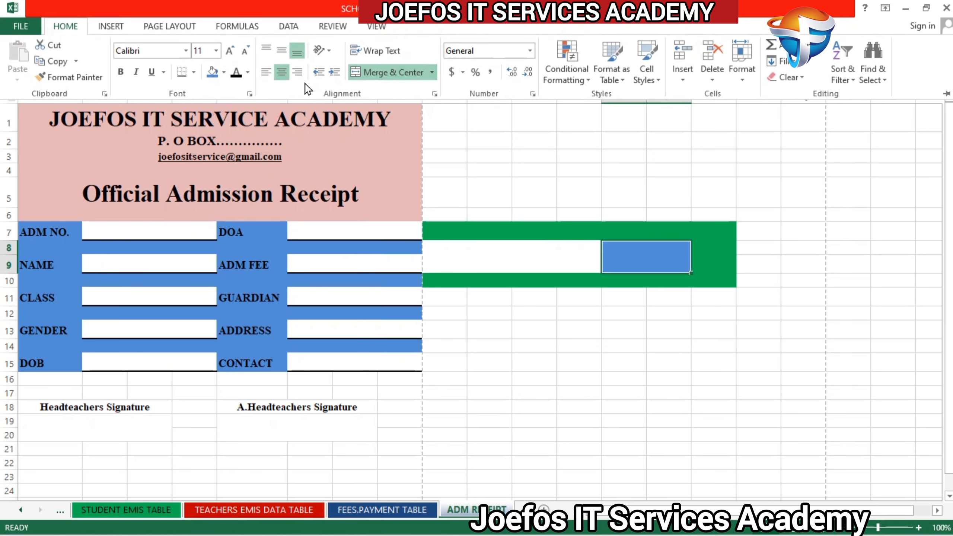
click(143, 49)
text(ti)
key(Return)
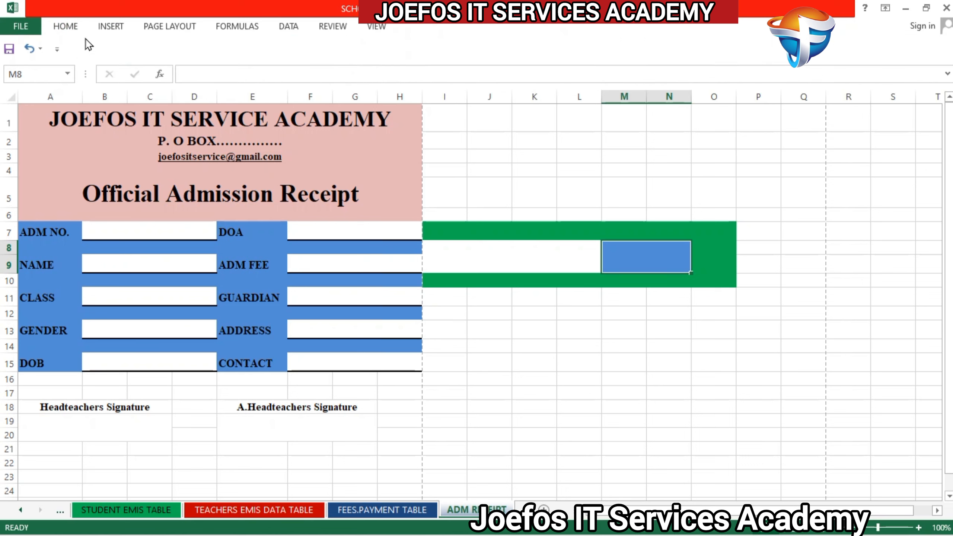
click(74, 27)
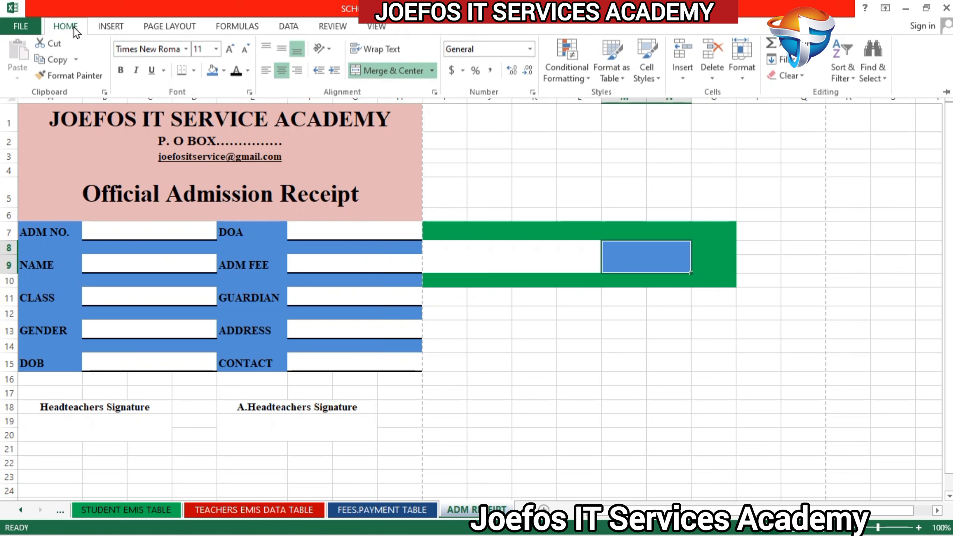
click(121, 71)
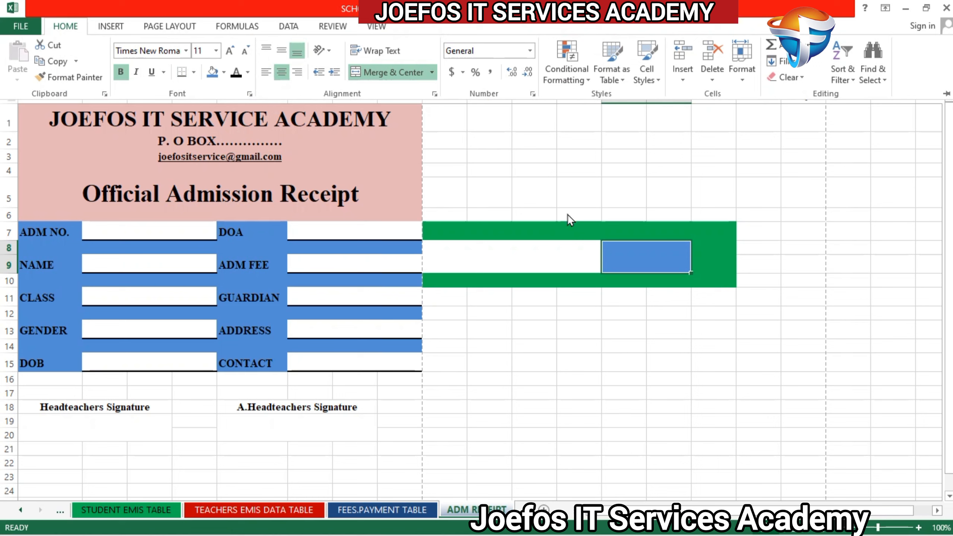
Step: Enter the label Search in the merged blue cell and enlarge its text to size 14
double_click(636, 253)
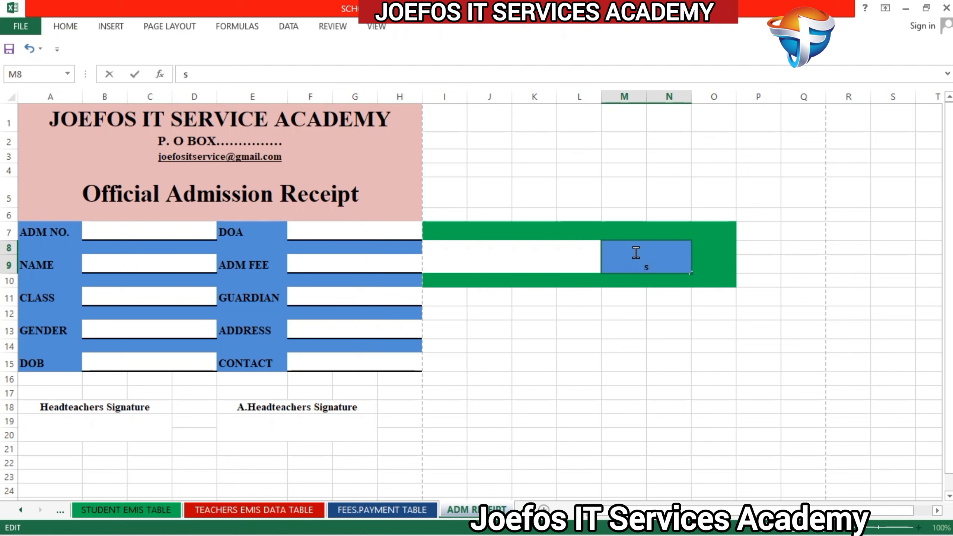
text(Search)
drag(628, 263, 662, 264)
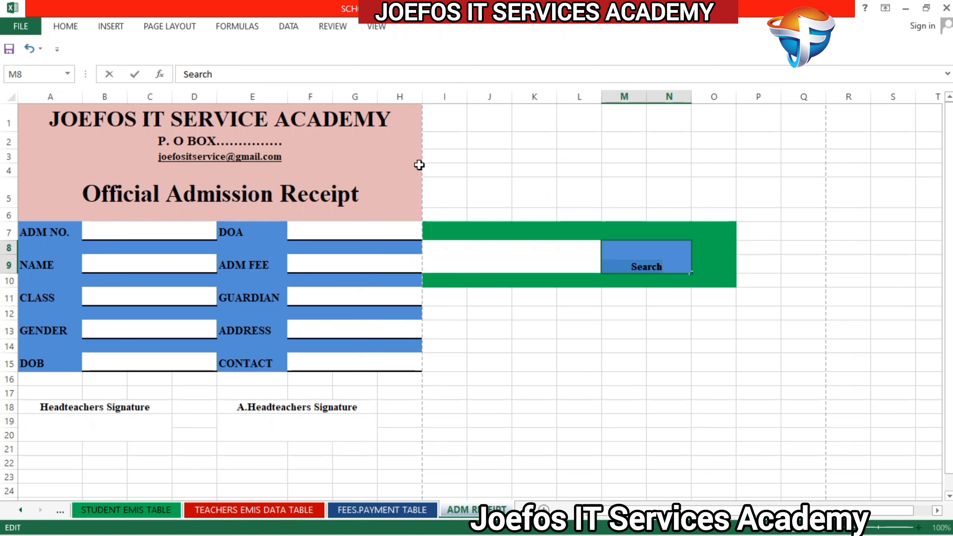
click(62, 33)
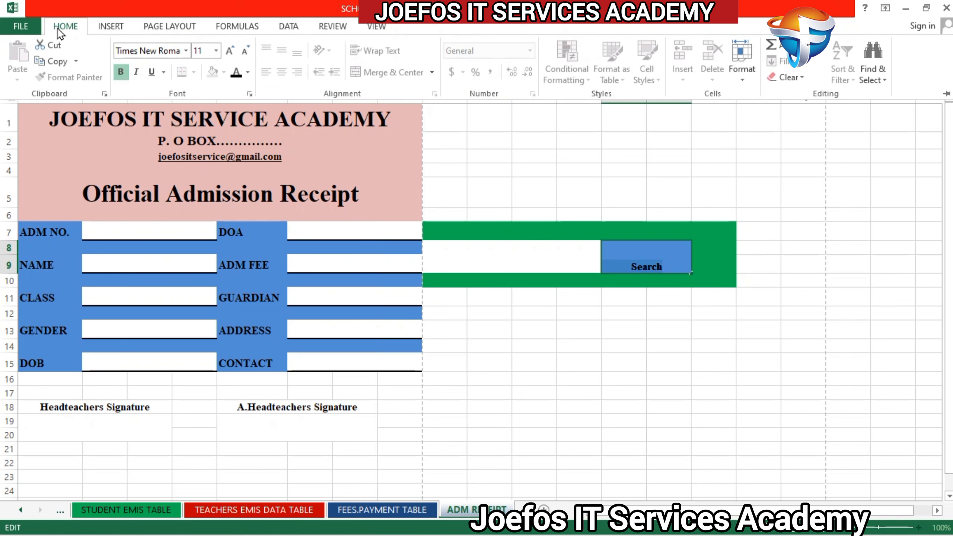
click(230, 53)
click(229, 52)
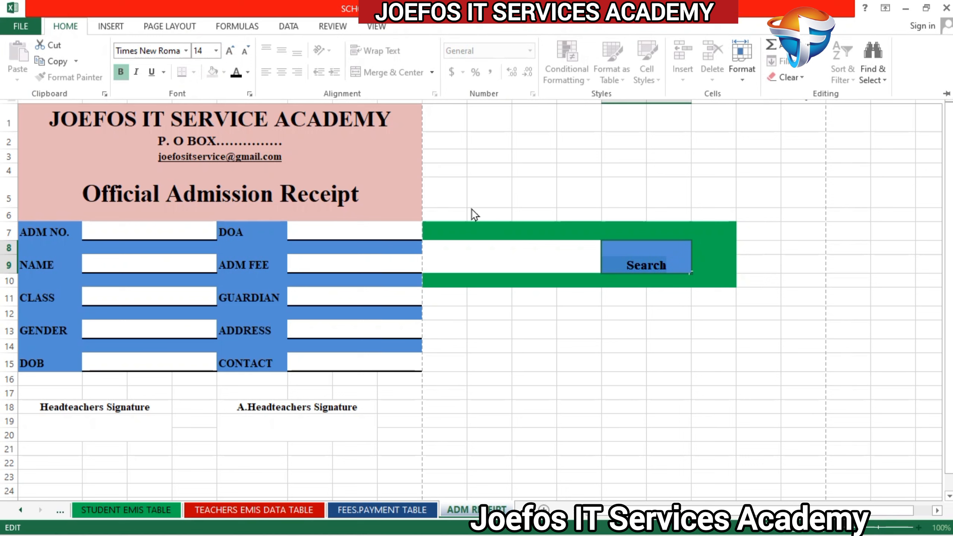
click(702, 261)
click(651, 262)
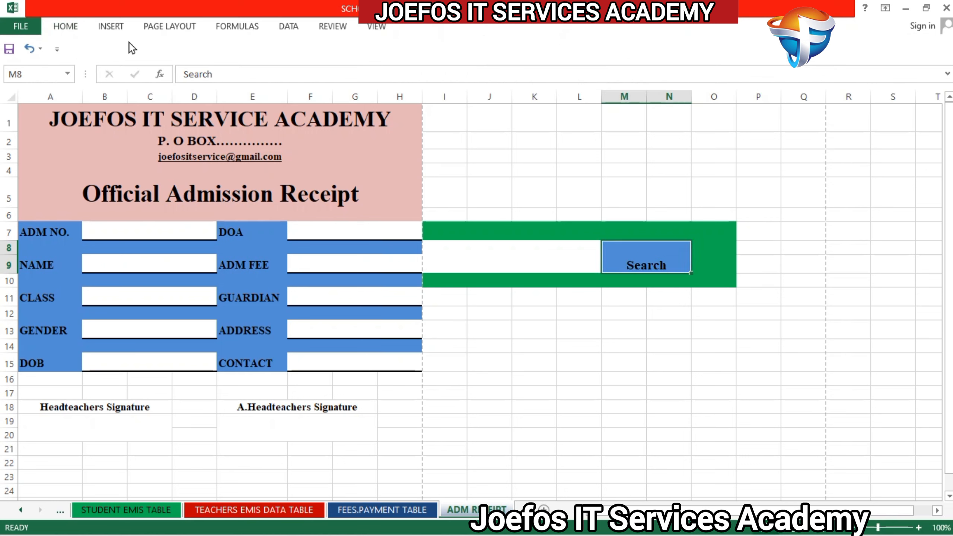
Step: Enlarge the Search label to font size 22 and center it vertically in its cell
click(65, 26)
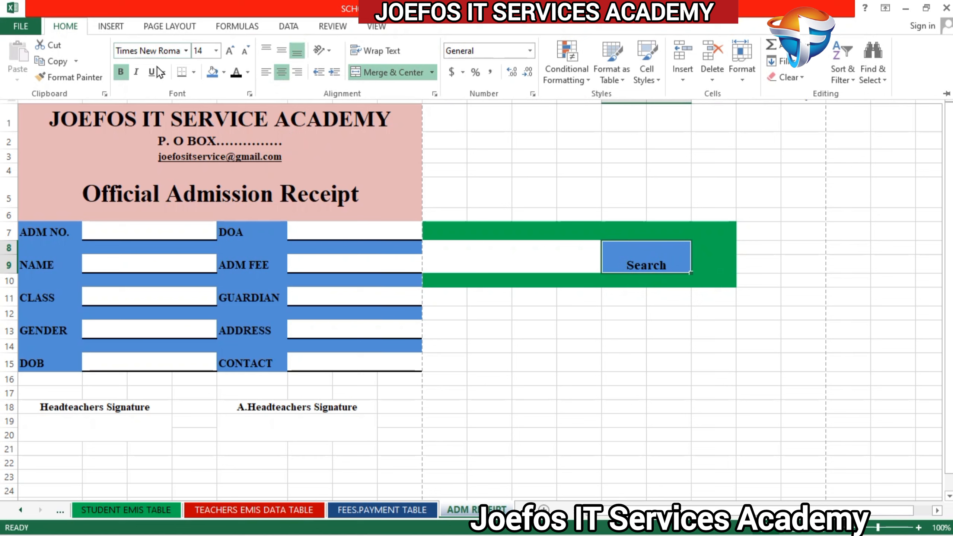
click(230, 50)
click(230, 50)
click(230, 51)
click(230, 51)
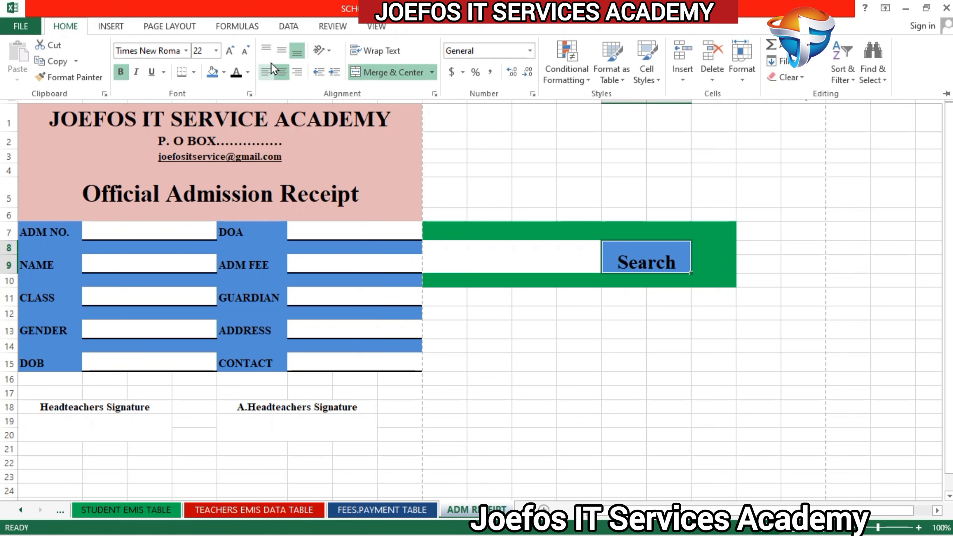
click(278, 50)
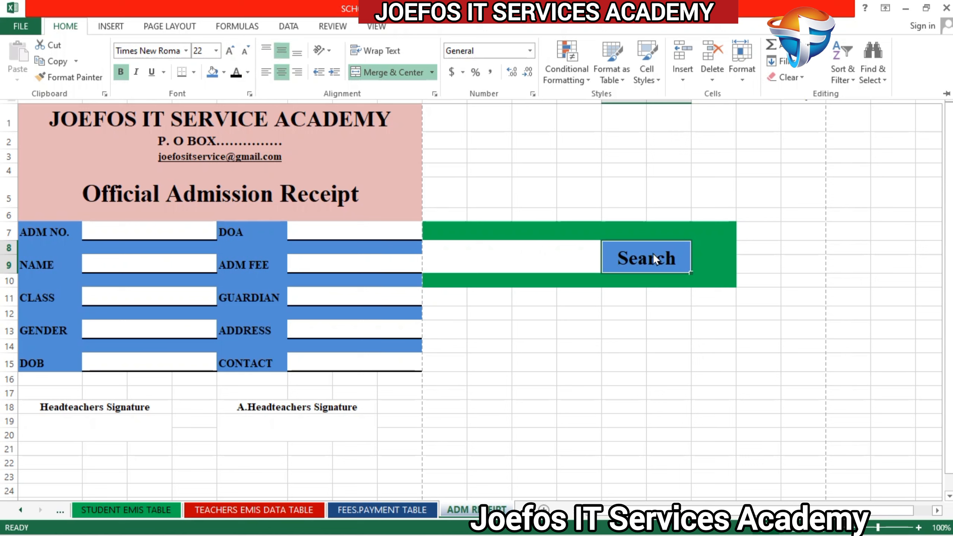
key(ctrl+F1)
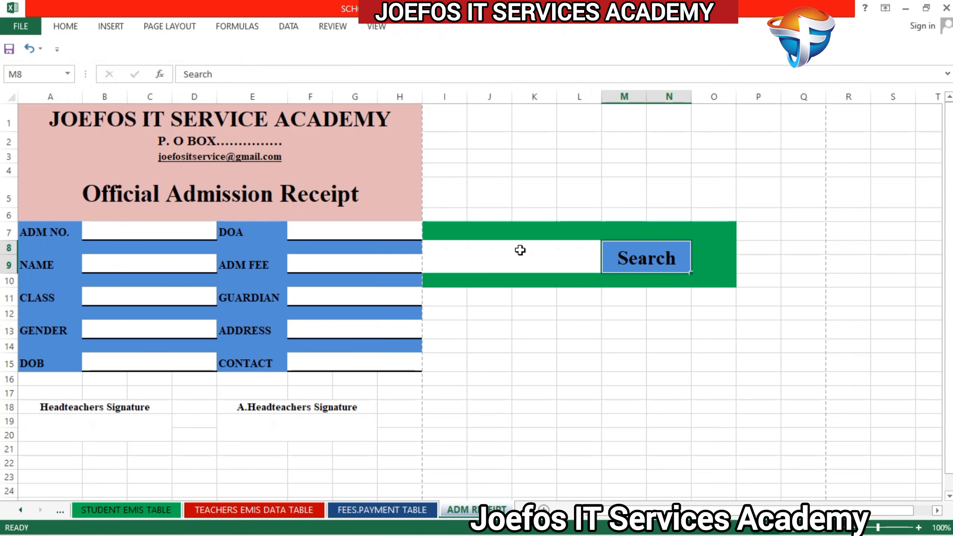
Step: Format the white cells I8 to L9 beside the Search label in bold Times New Roman
click(520, 251)
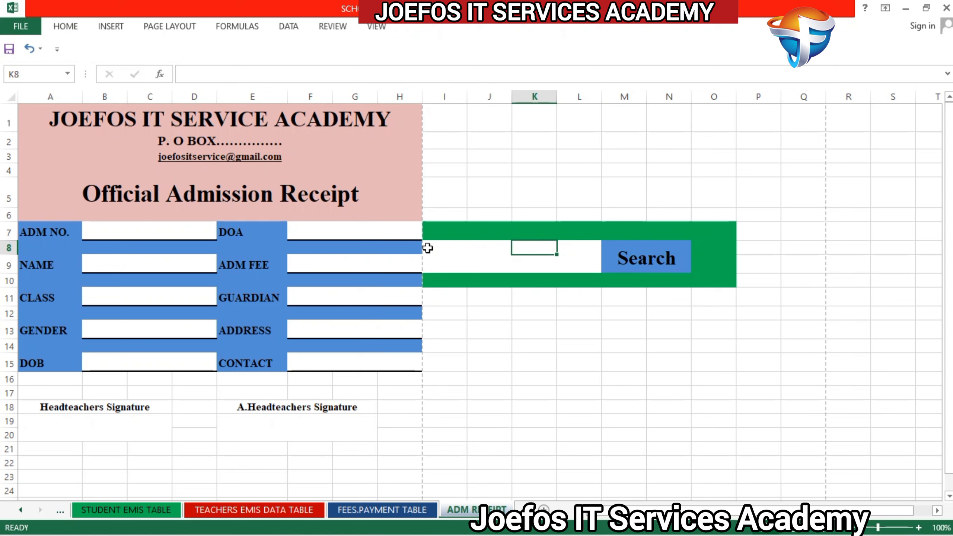
drag(428, 248, 599, 270)
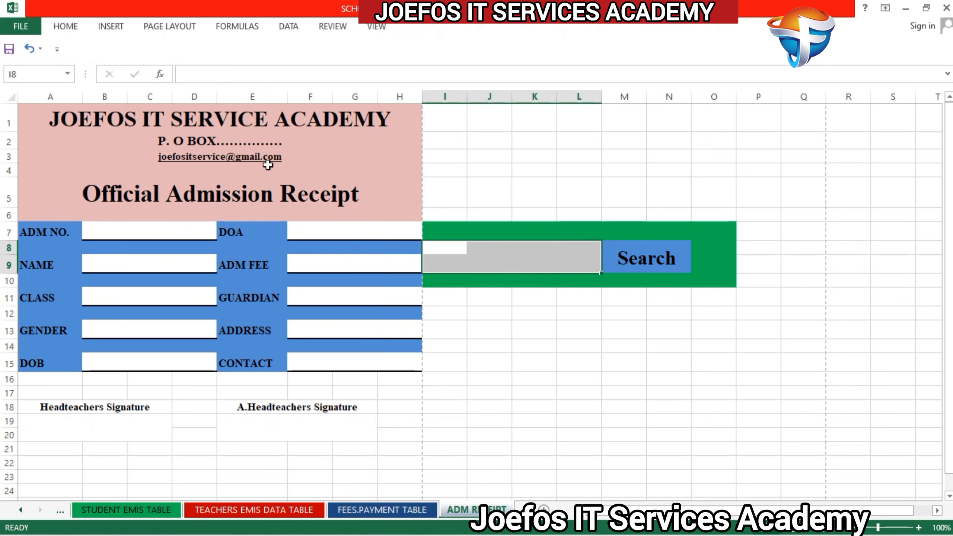
click(65, 26)
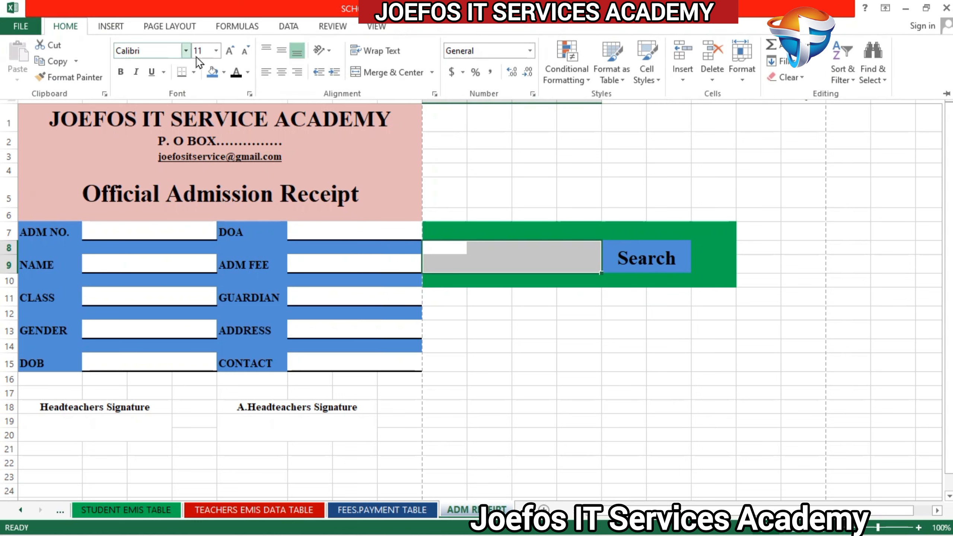
click(144, 49)
key(BackSpace)
text(Times New Roman)
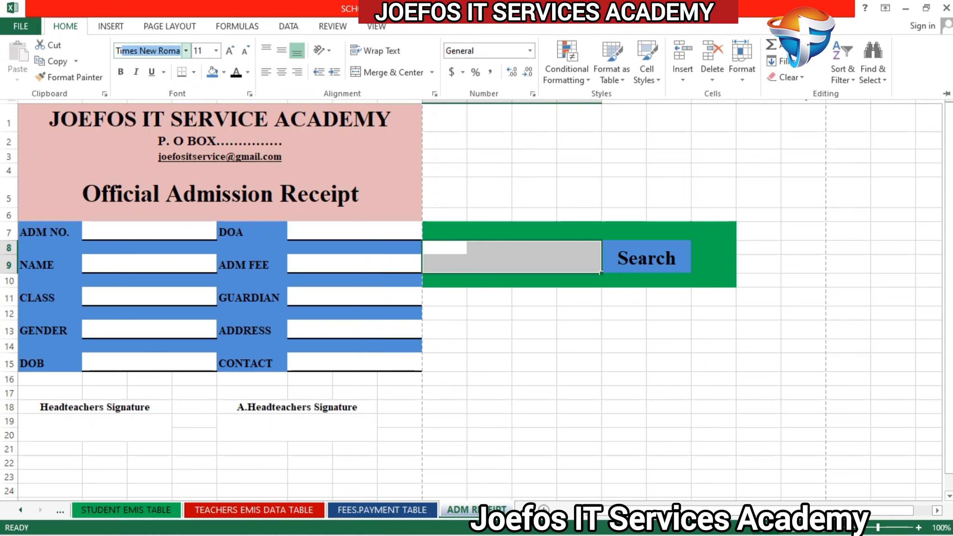
key(Return)
click(65, 26)
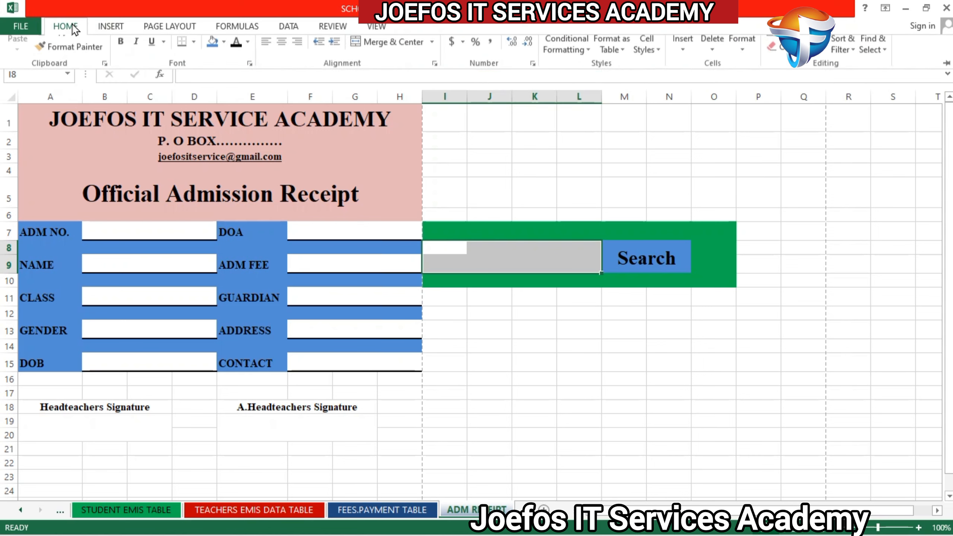
click(121, 72)
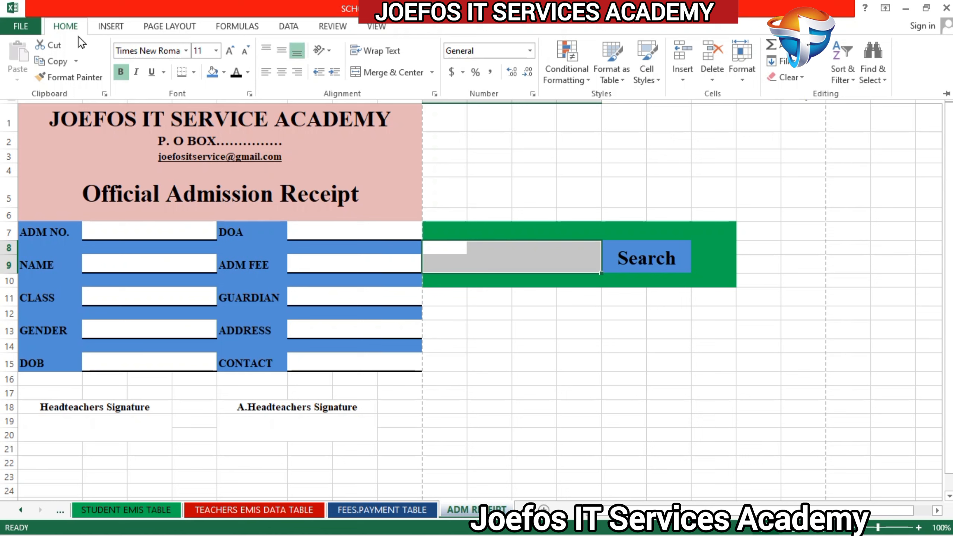
Step: Merge and center cells I8 to L9 with middle vertical alignment and font size 12
click(282, 72)
click(282, 51)
click(393, 72)
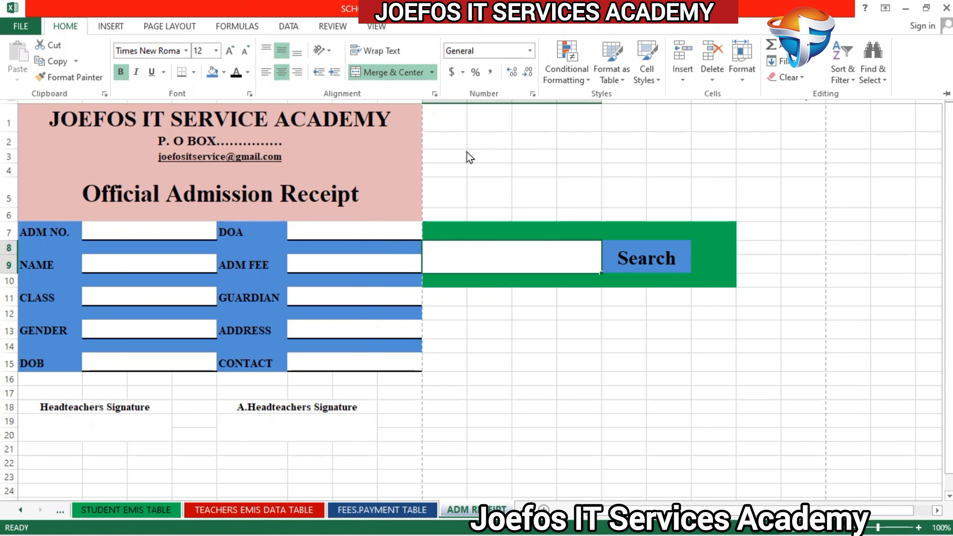
Step: Test the merged white search field's formatting with a row of placeholder letters and clear them
click(532, 262)
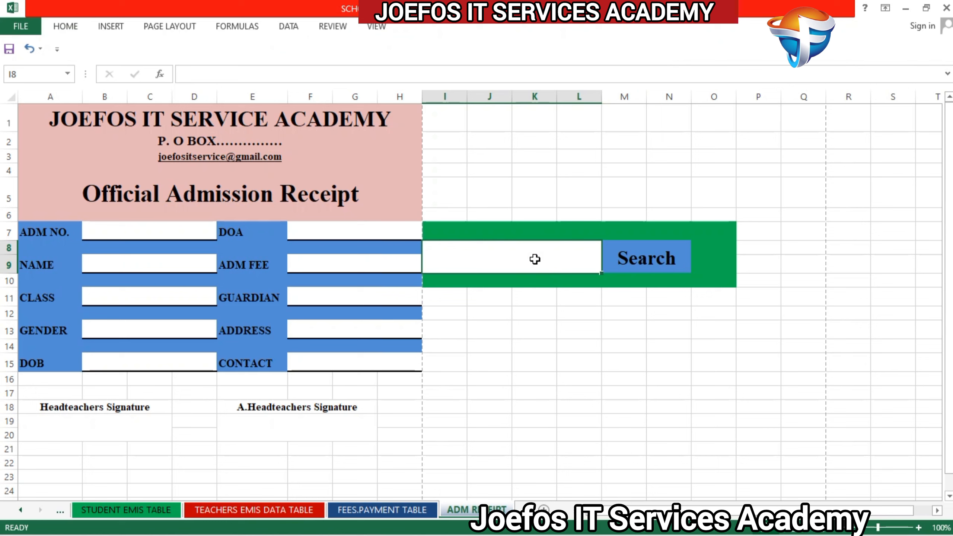
double_click(535, 259)
text(s)
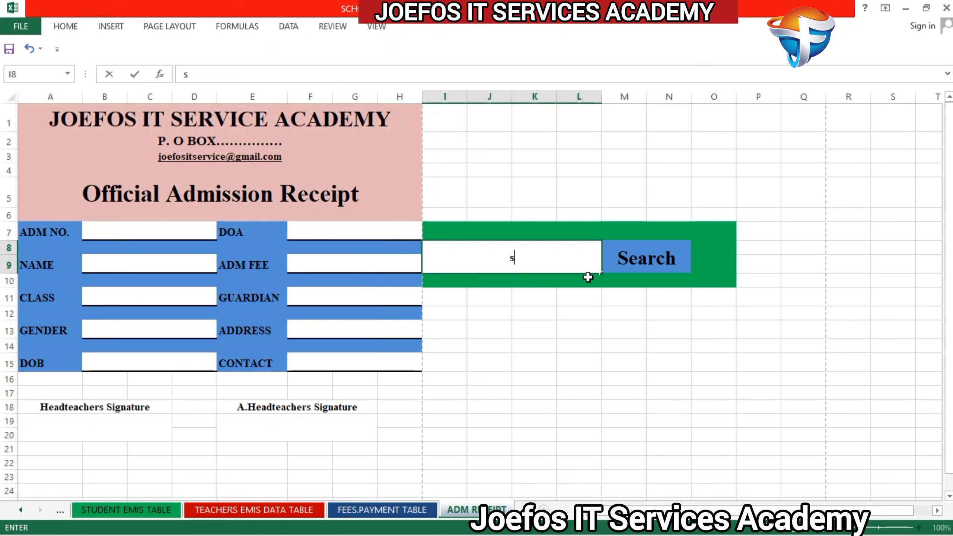
text(sssssss)
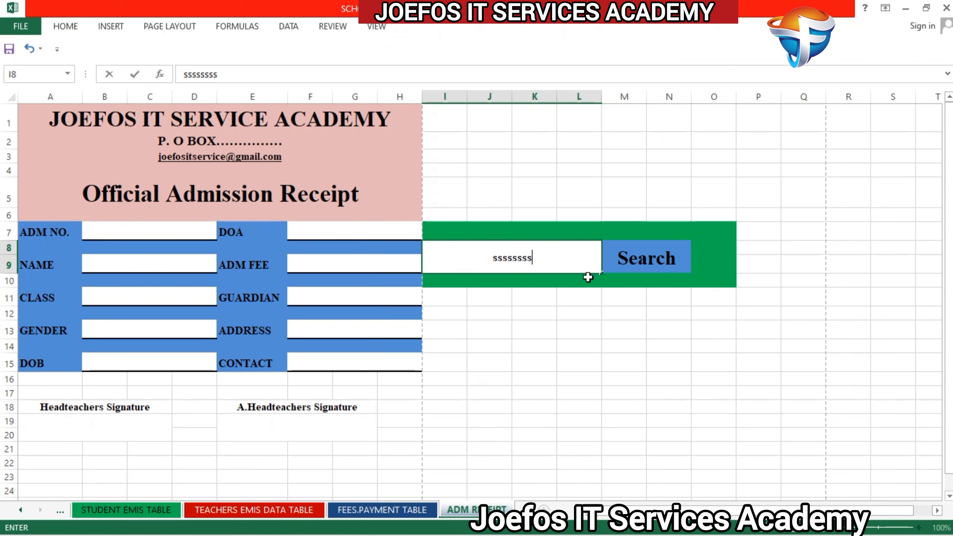
key(BackSpace)
key(BackSpace)
key(BackSpace)
key(BackSpace)
key(BackSpace)
key(BackSpace)
key(BackSpace)
key(BackSpace)
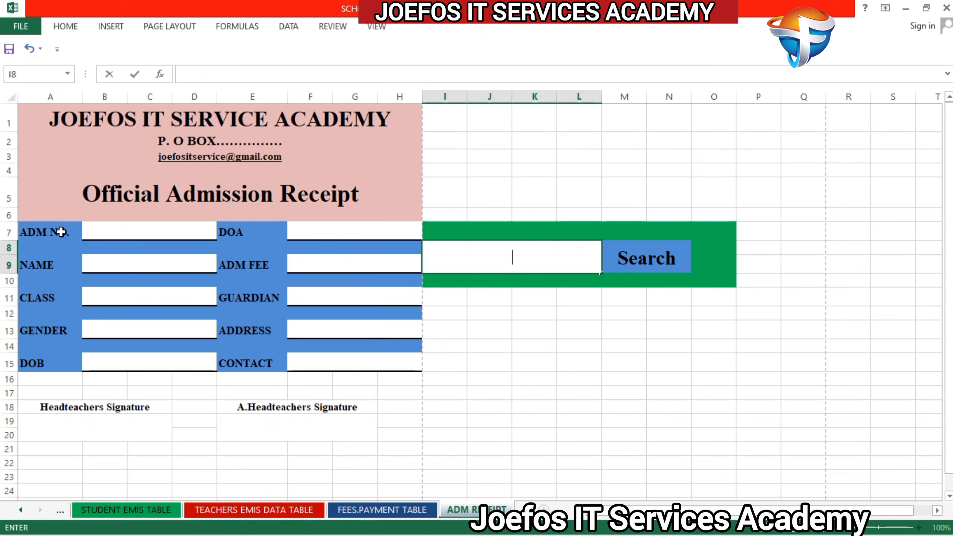
Step: Apply a thick box border to all ten field label cells, from ADM NO. to DOB and from DOA to CONTACT
click(45, 228)
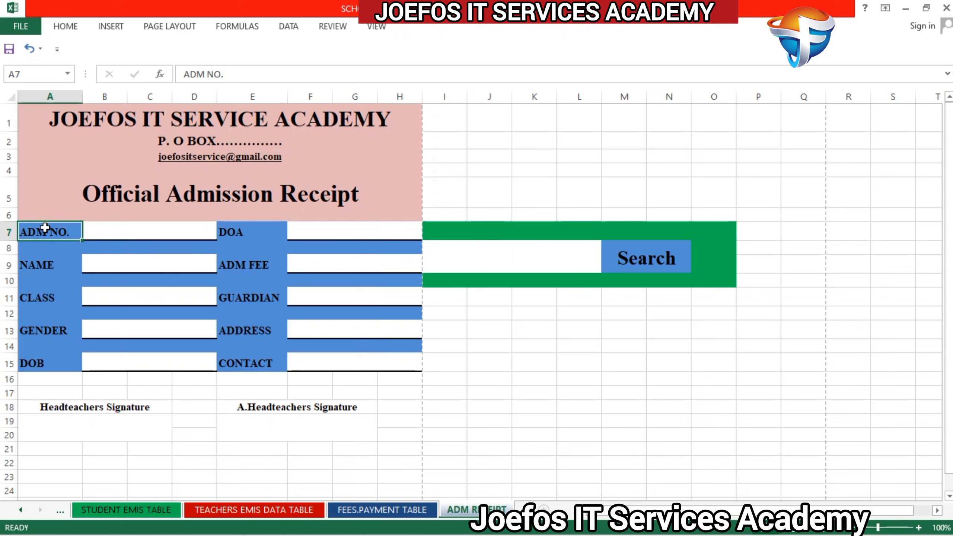
ctrl+click(47, 265)
ctrl+click(47, 298)
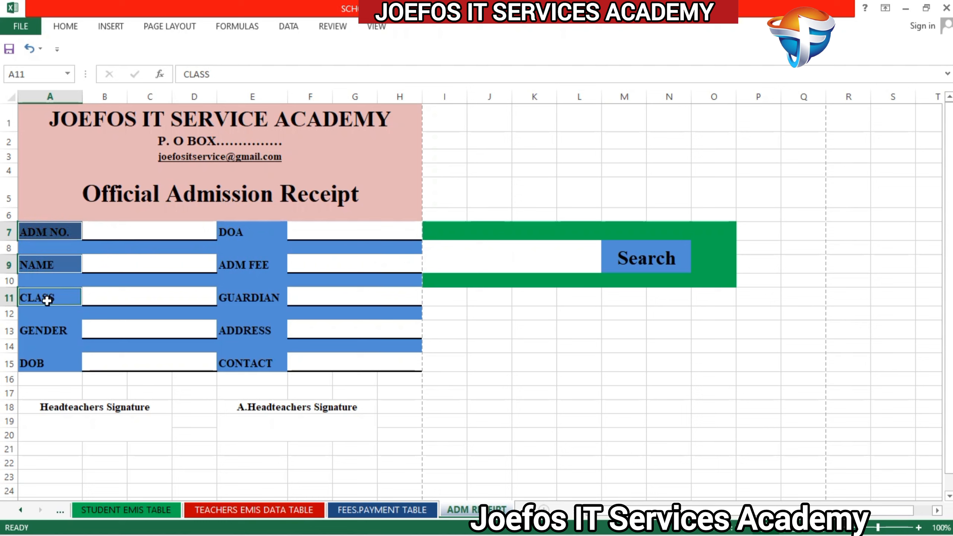
ctrl+click(47, 330)
ctrl+click(45, 363)
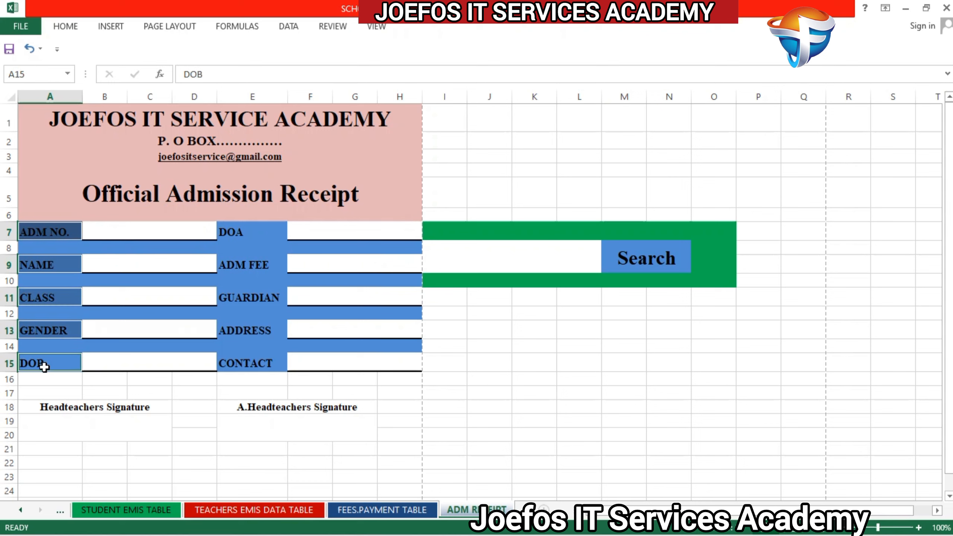
ctrl+click(249, 231)
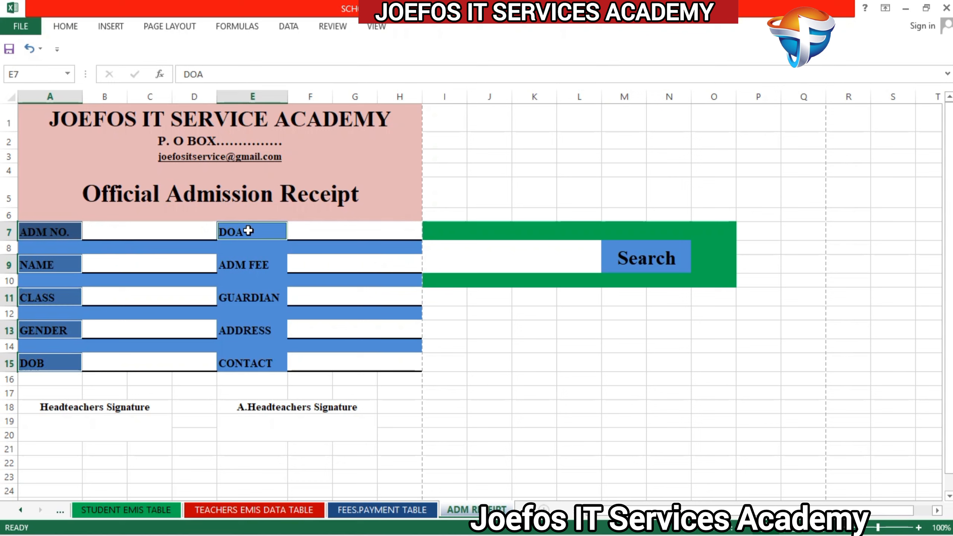
ctrl+click(255, 265)
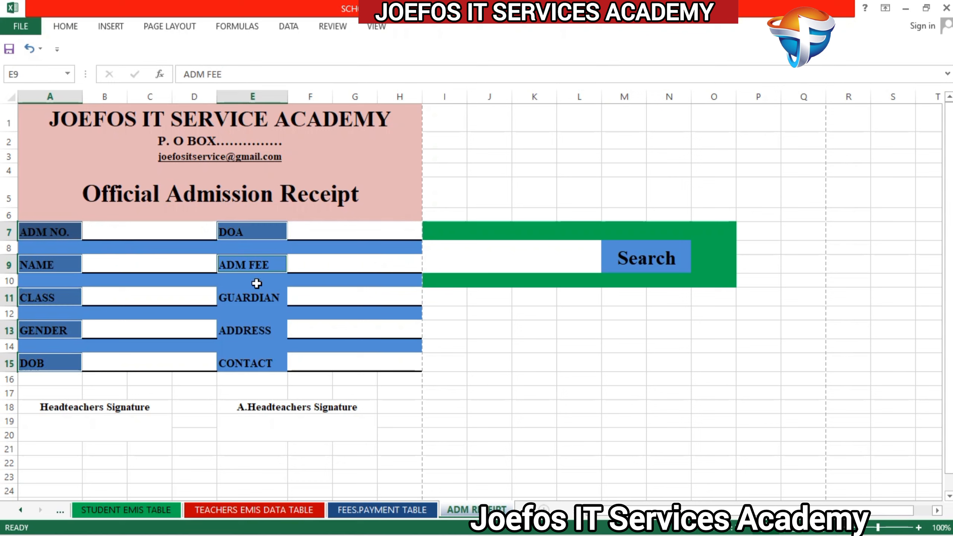
ctrl+click(256, 303)
ctrl+click(258, 329)
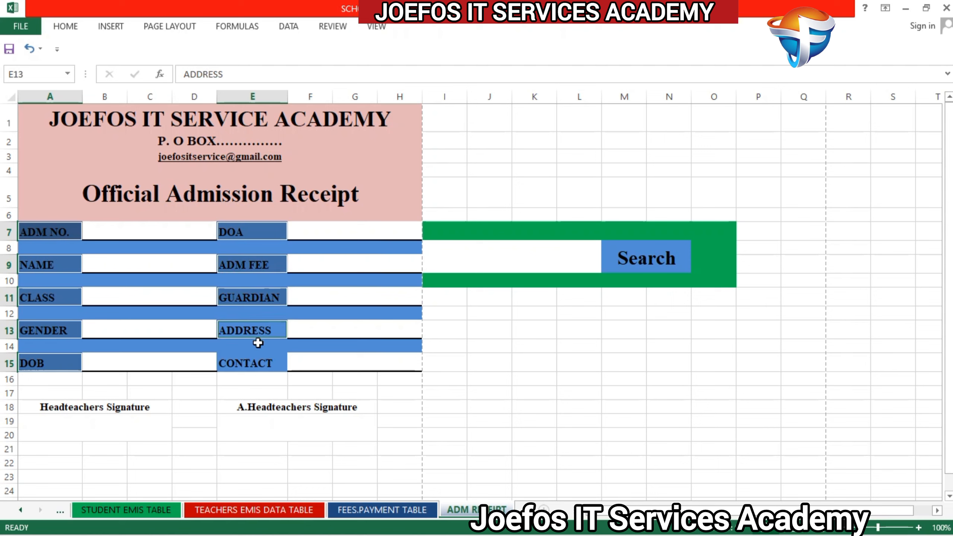
ctrl+click(259, 362)
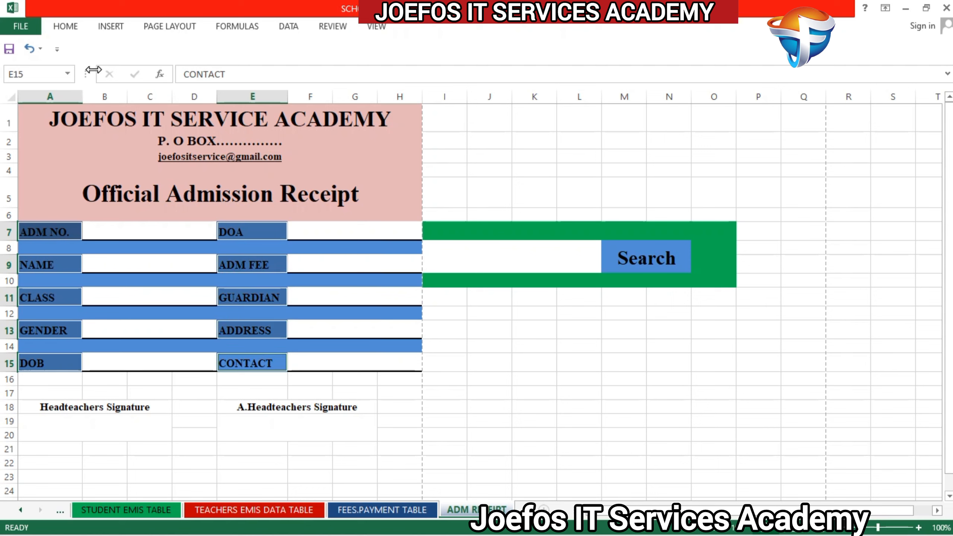
click(64, 28)
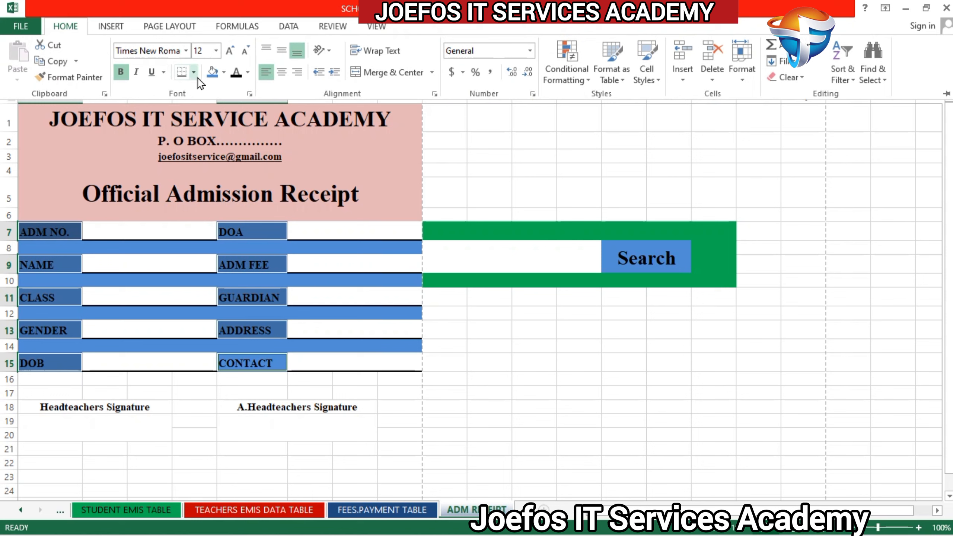
click(194, 74)
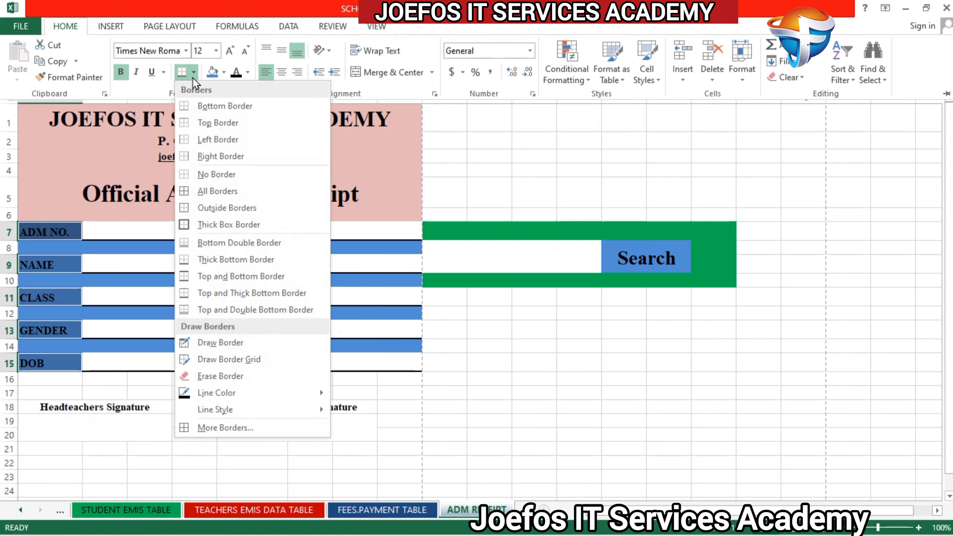
click(213, 222)
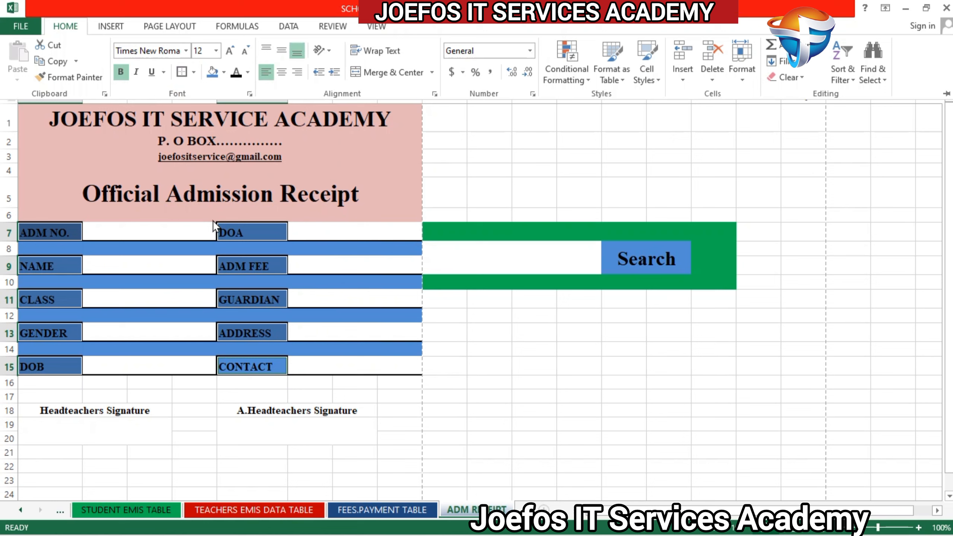
Step: Test the blank field beside ADM NO. with placeholder letters and clear them
key(ctrl+F1)
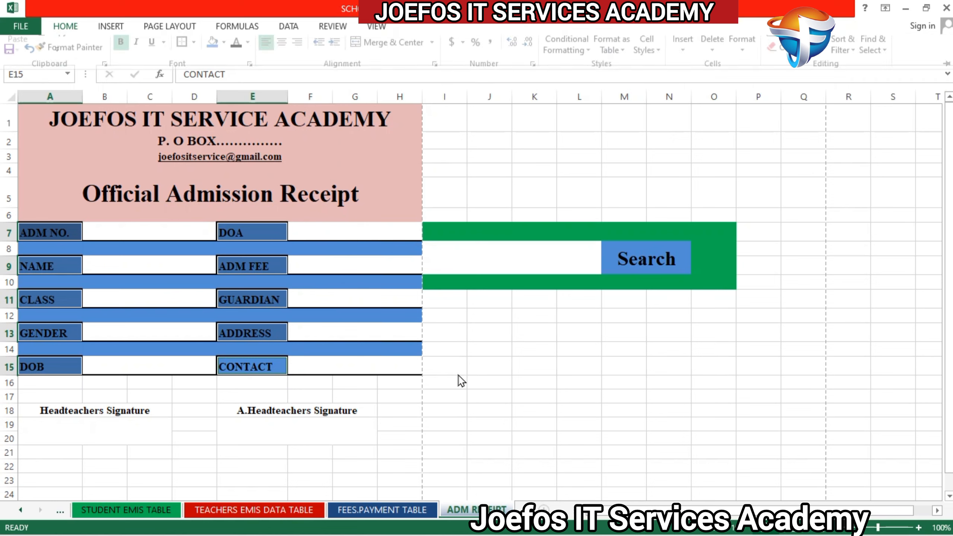
click(382, 307)
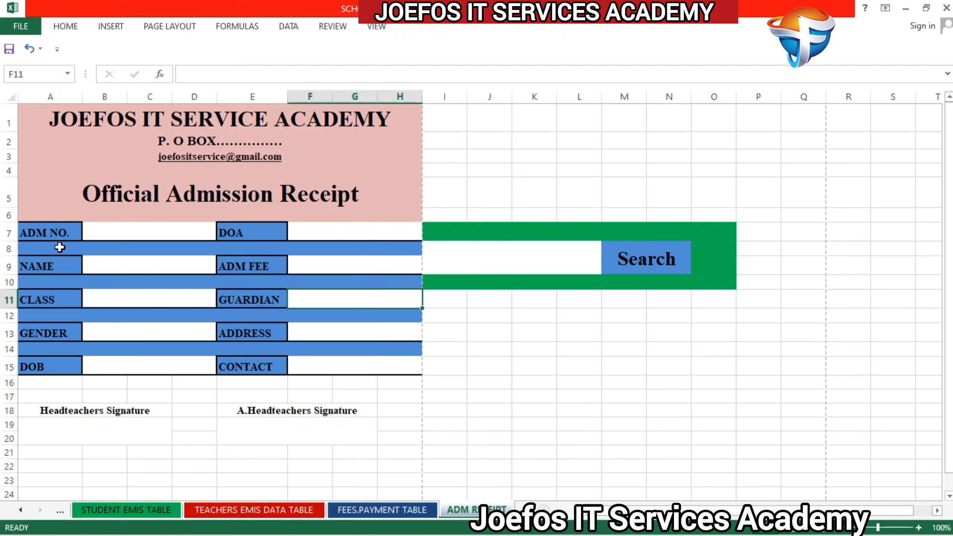
click(128, 235)
text(fff)
key(BackSpace)
key(BackSpace)
key(BackSpace)
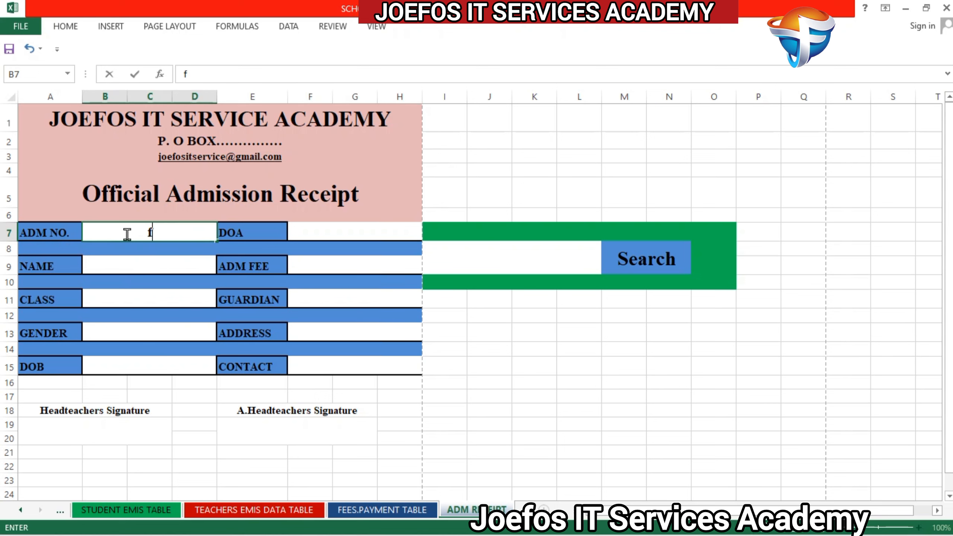
click(149, 311)
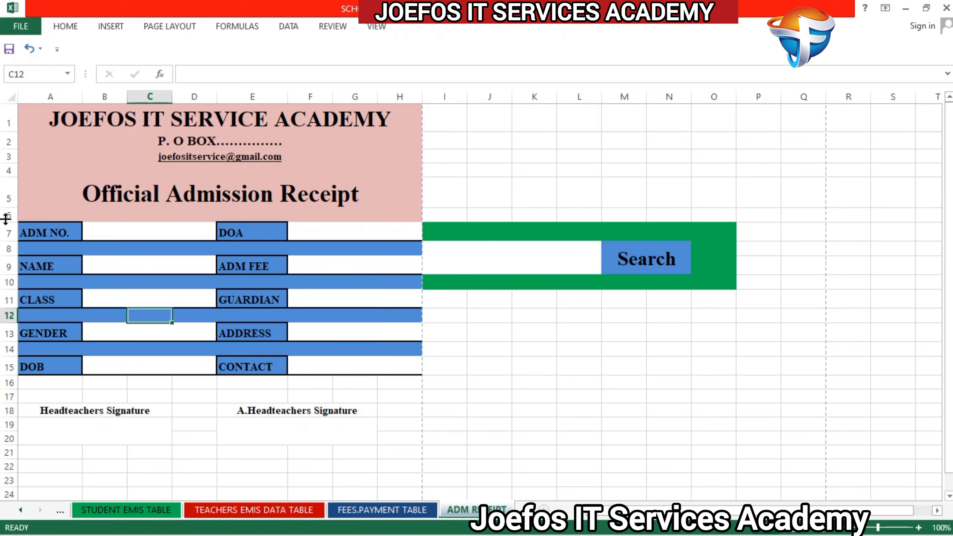
Step: Hide the empty row 6 between the Official Admission Receipt title and the ADM NO. row by reducing its height to zero
drag(6, 224, 8, 208)
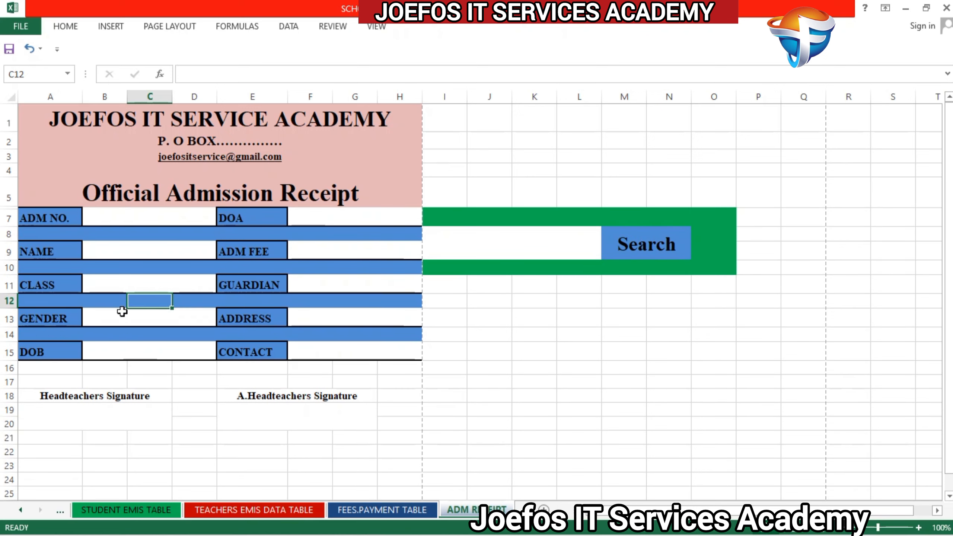
click(614, 321)
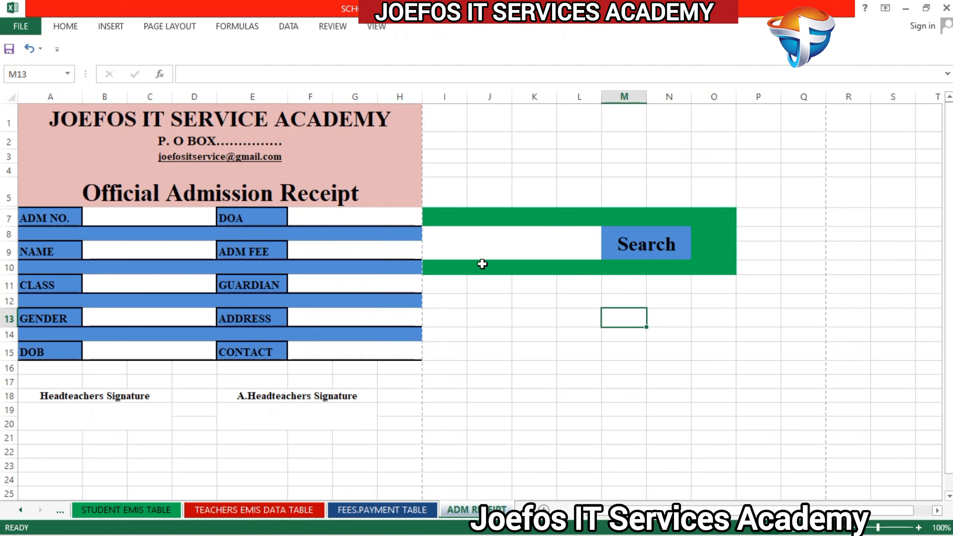
Step: Draw a rounded rectangle about 1.67" wide and 0.55" high below the green search panel, across columns J to L
click(74, 30)
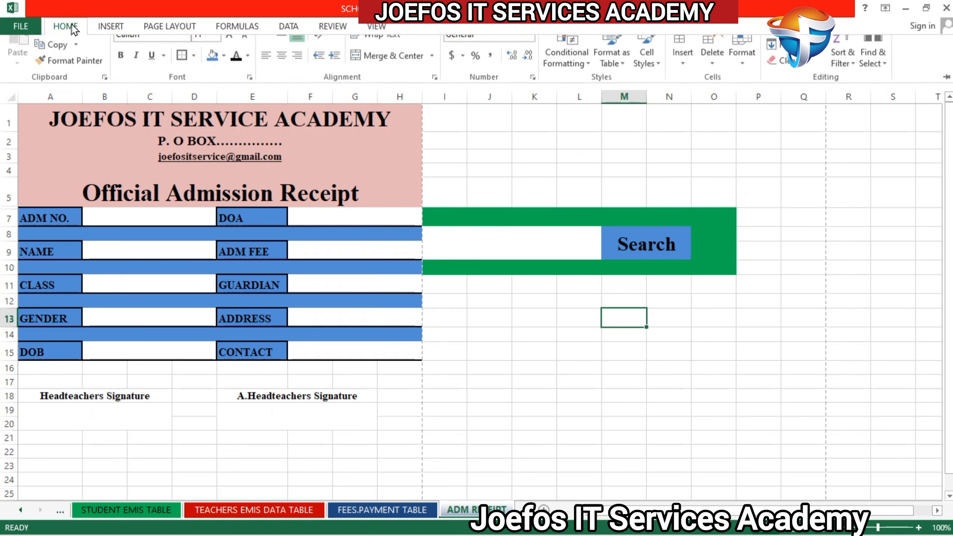
click(104, 28)
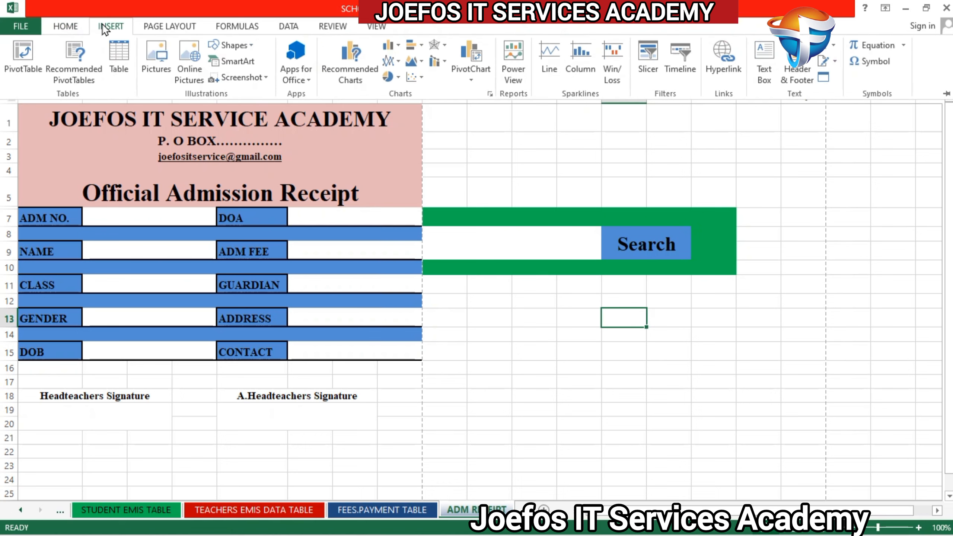
click(242, 48)
click(229, 151)
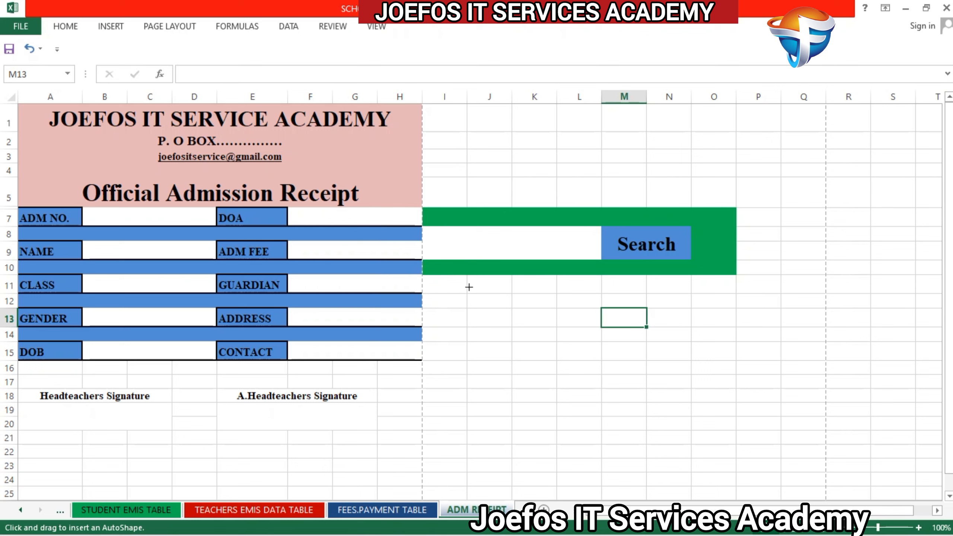
drag(469, 288, 580, 325)
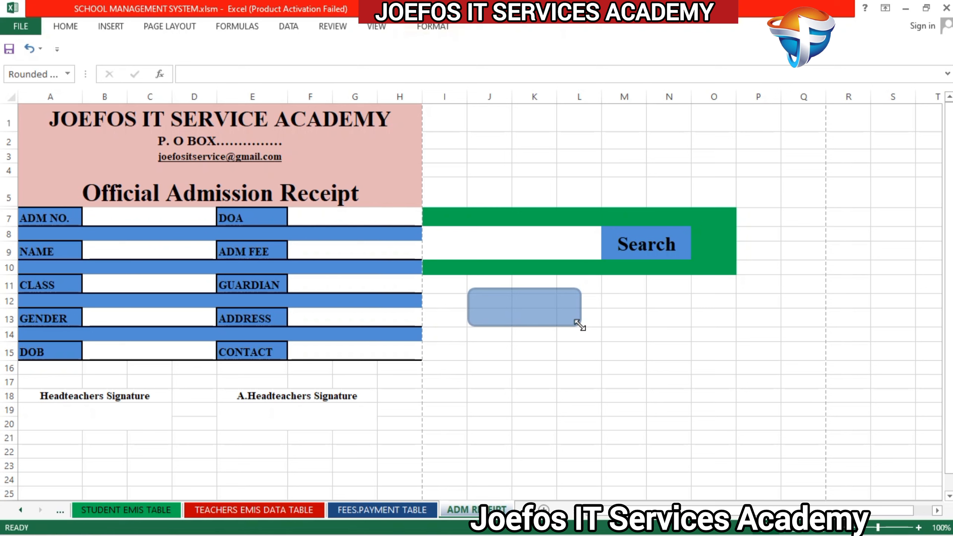
Step: Add the text PRINT RECEIPT inside the rounded rectangle
right_click(515, 305)
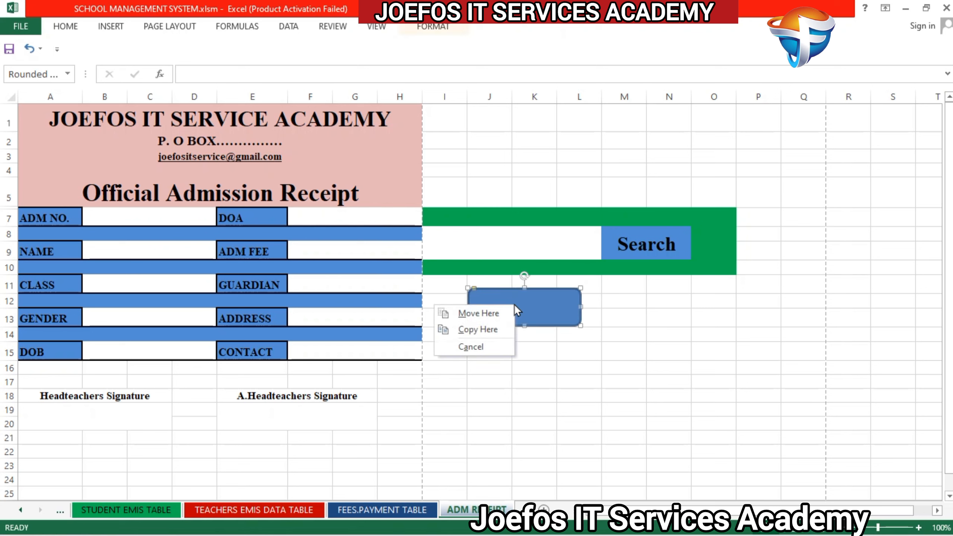
click(548, 310)
right_click(549, 309)
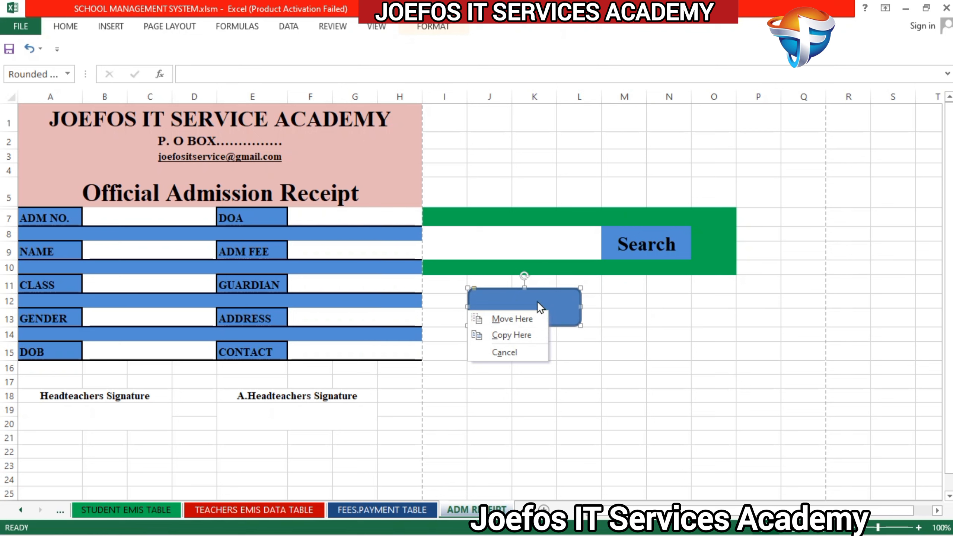
click(538, 289)
right_click(538, 290)
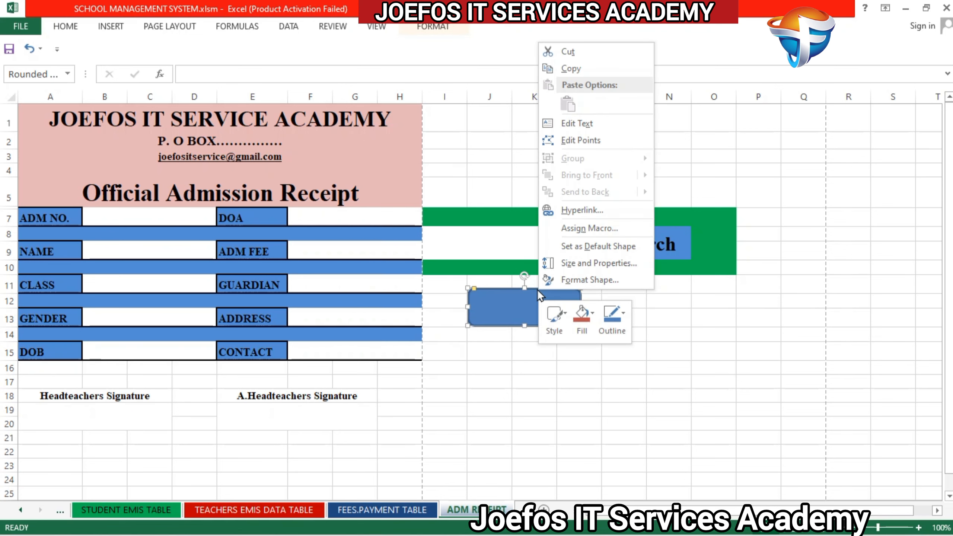
click(572, 124)
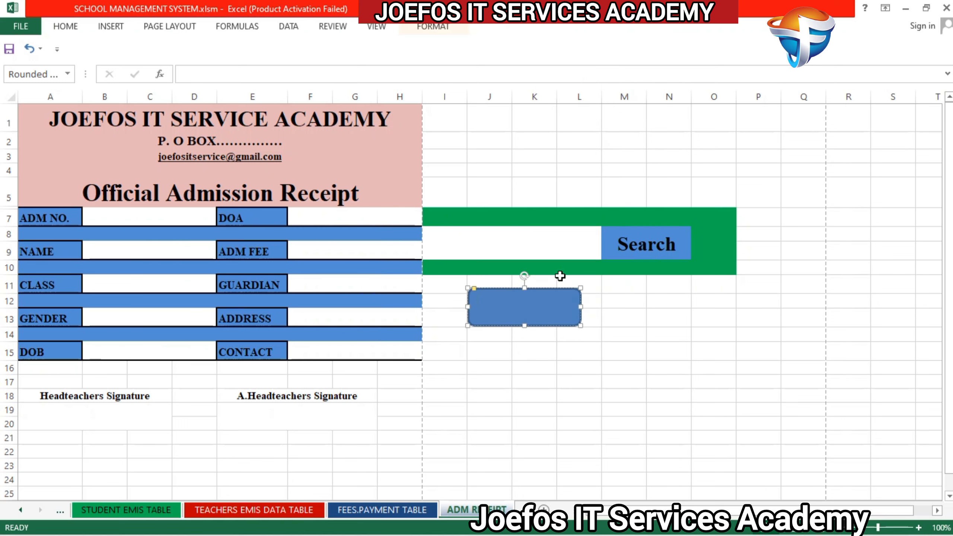
text(P)
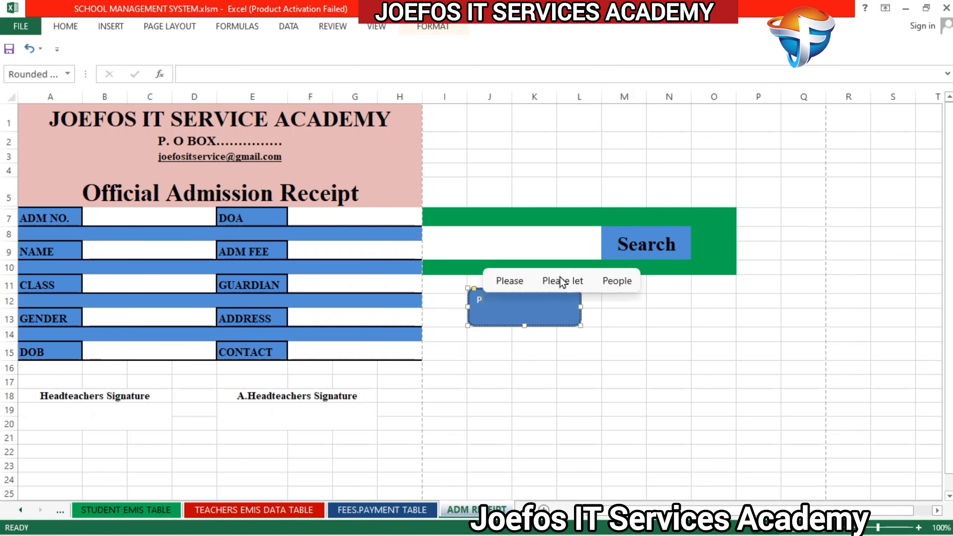
text(RIN)
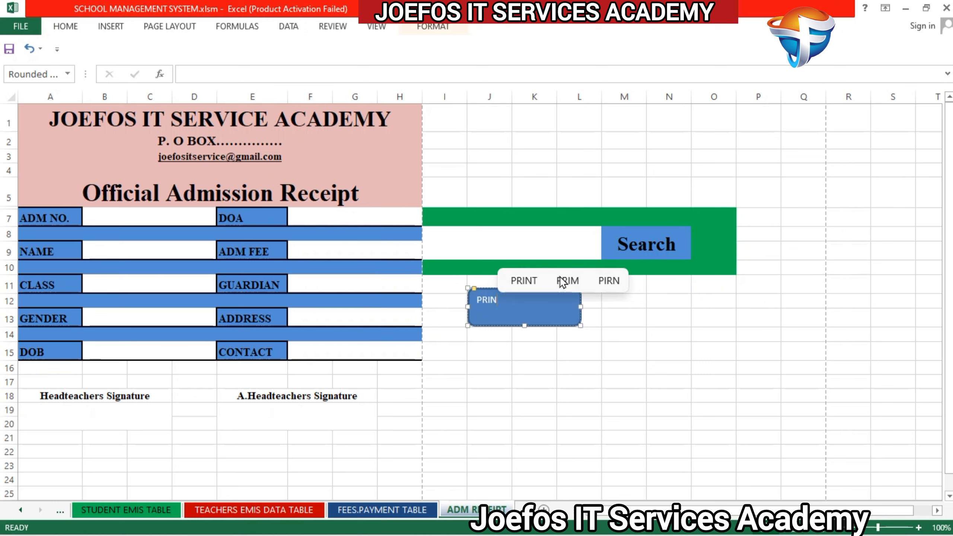
text(T R)
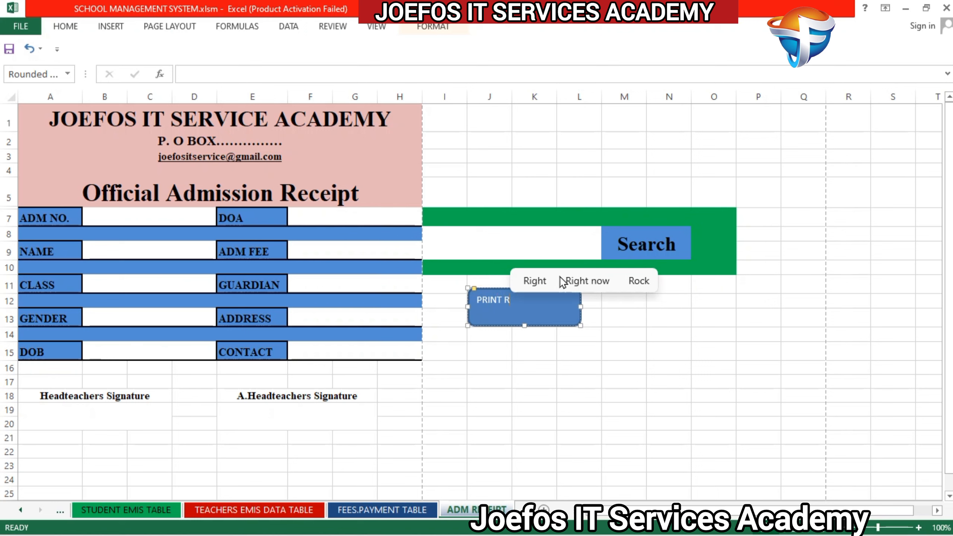
text(ECE)
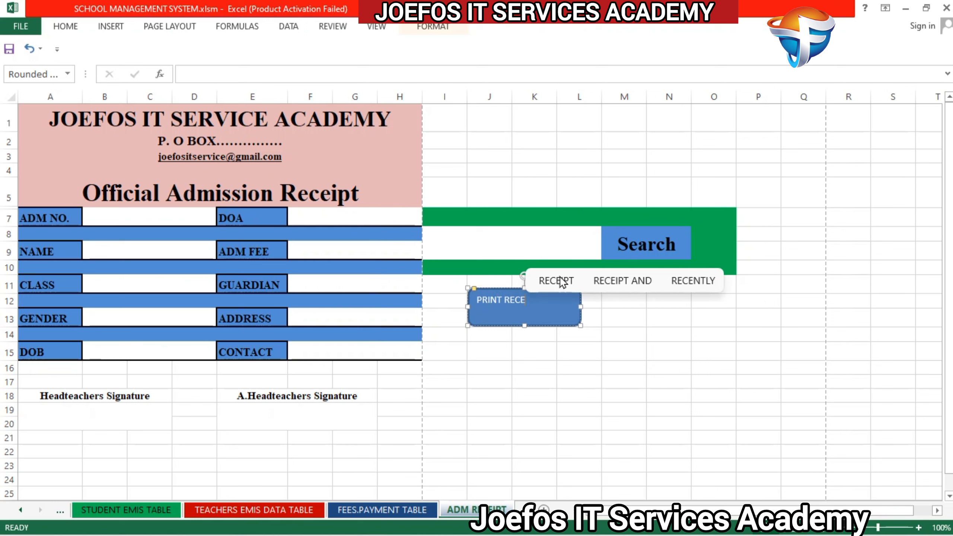
click(562, 282)
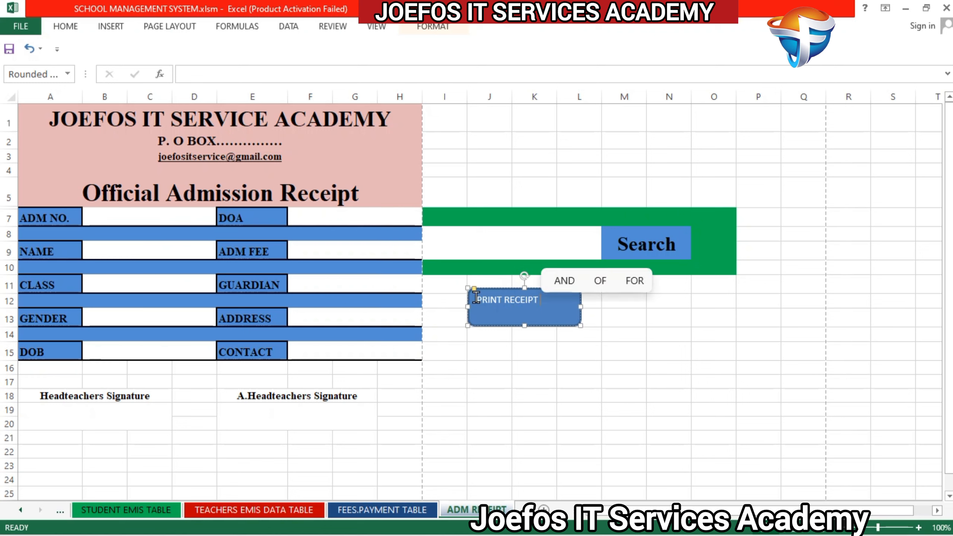
Step: Format the PRINT RECEIPT text in bold Times New Roman and center it horizontally
drag(479, 300, 538, 304)
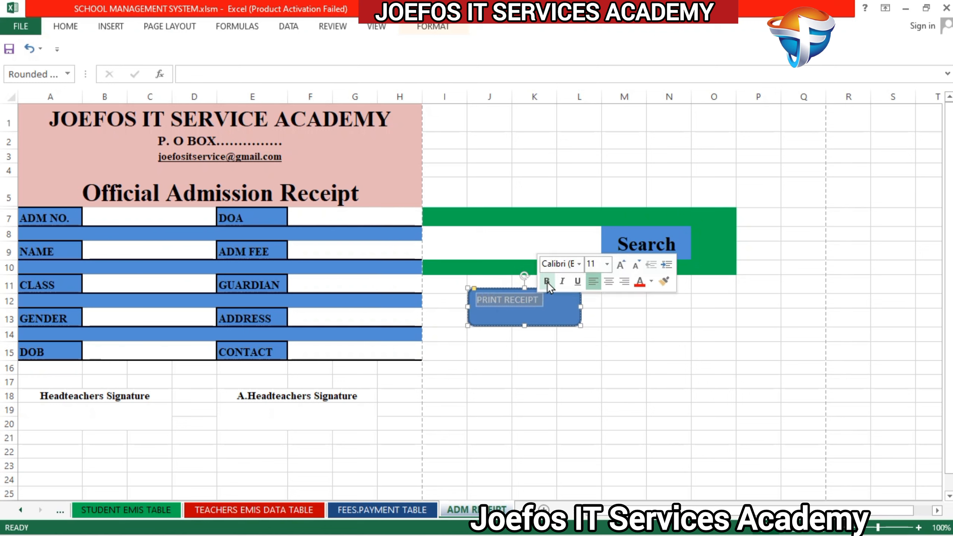
click(547, 282)
click(565, 259)
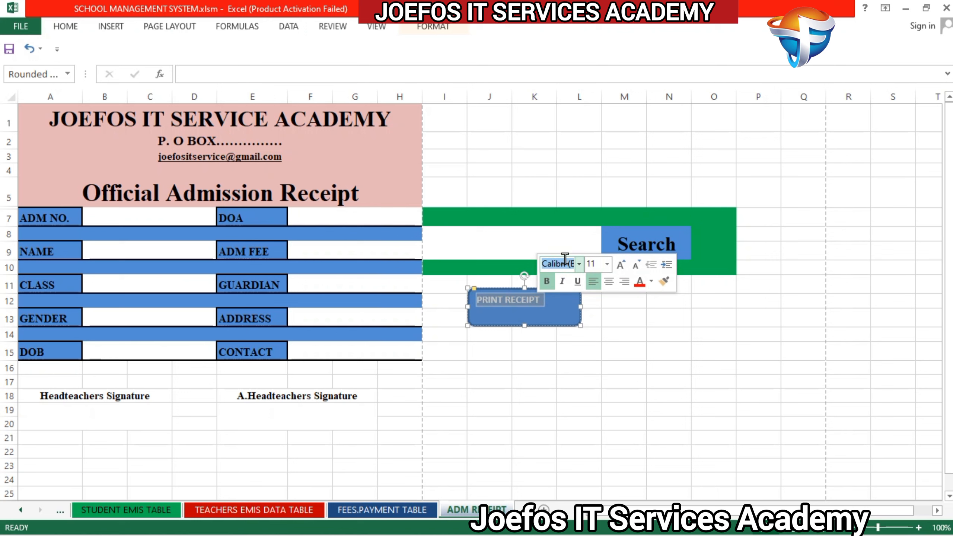
text(Times Ne)
key(Return)
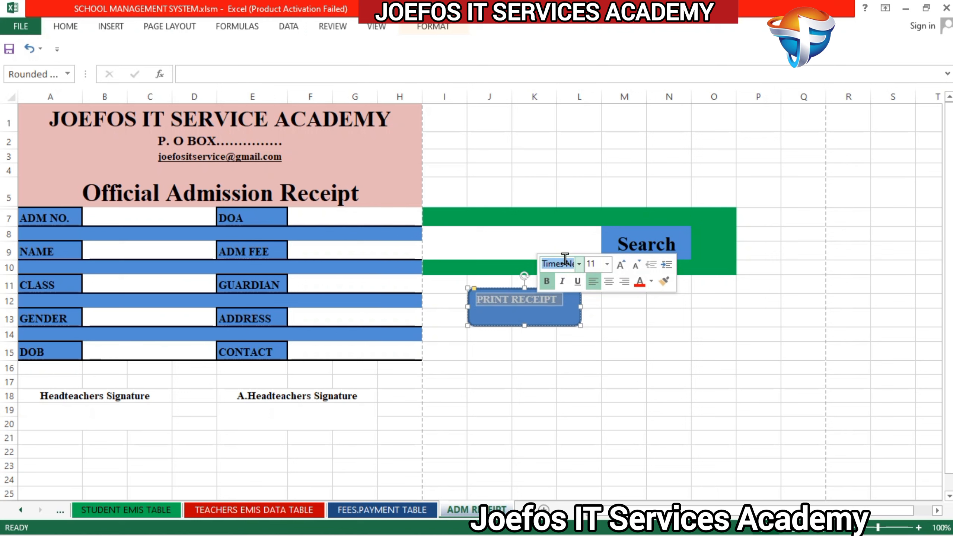
click(609, 281)
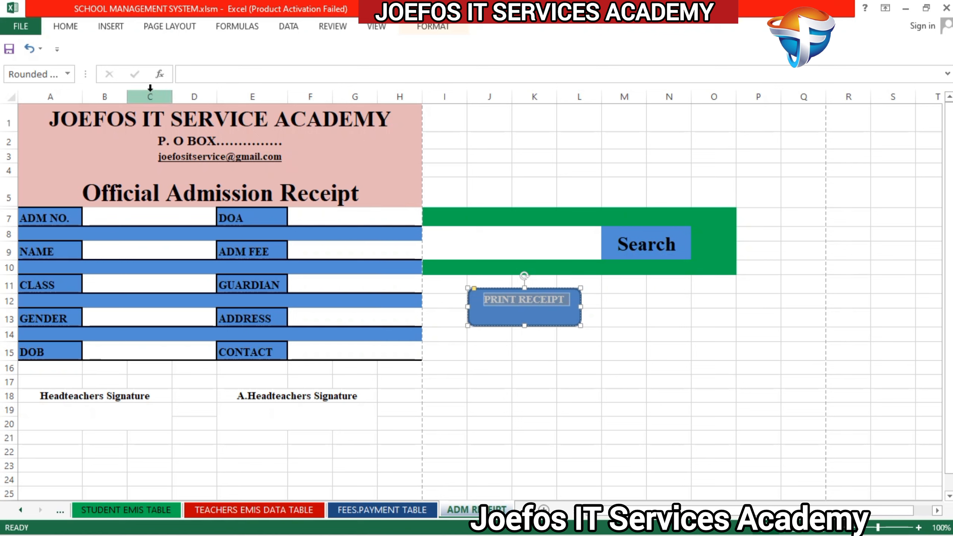
Step: Align the PRINT RECEIPT text to the vertical middle of the shape and set its font size to 12
click(66, 27)
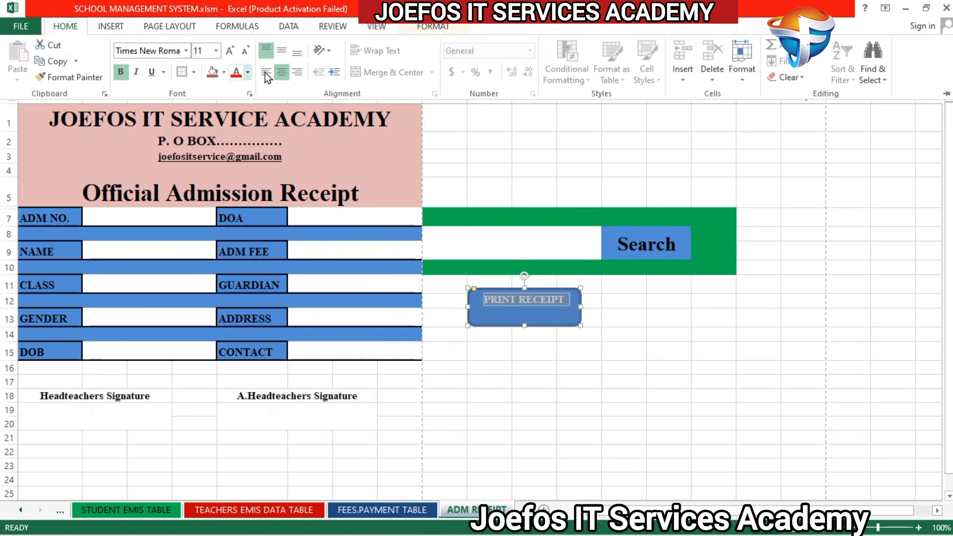
click(282, 51)
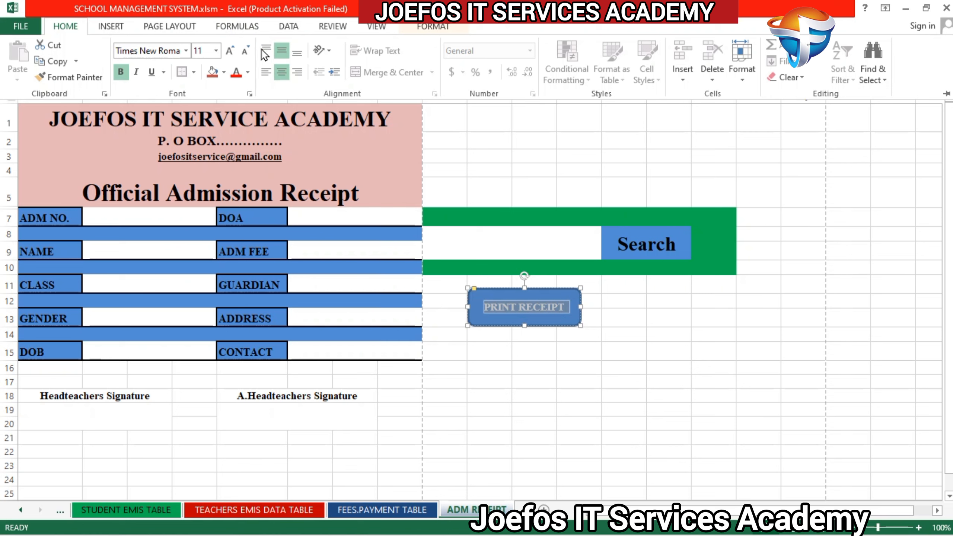
click(230, 51)
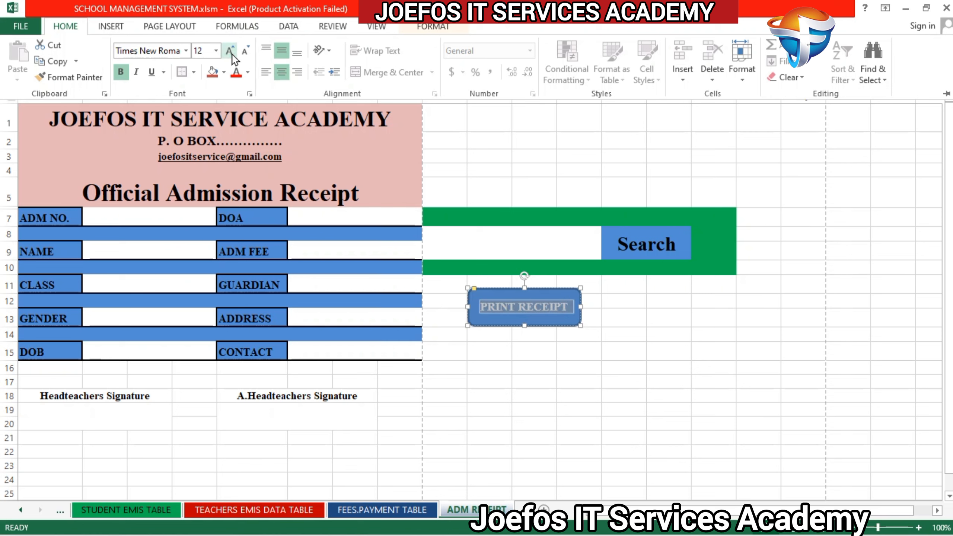
click(230, 51)
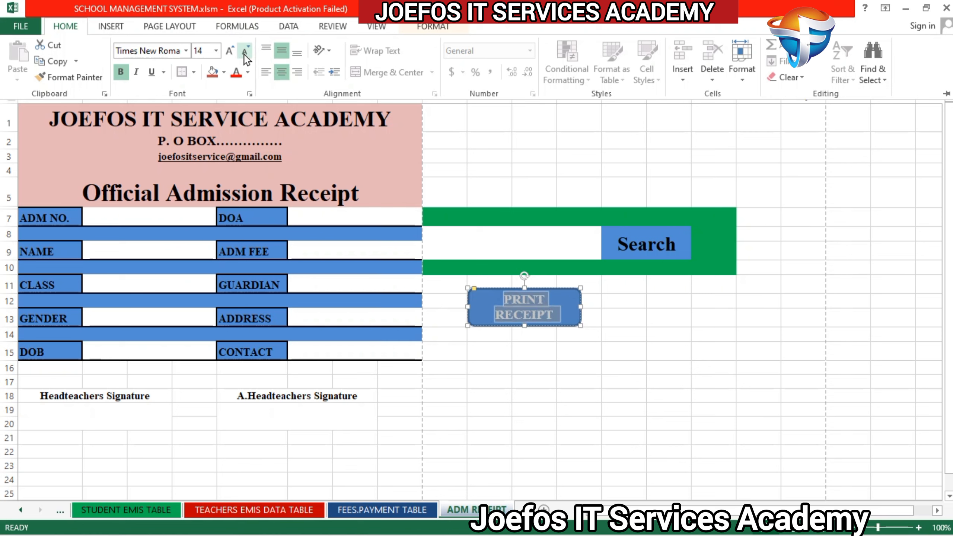
click(244, 52)
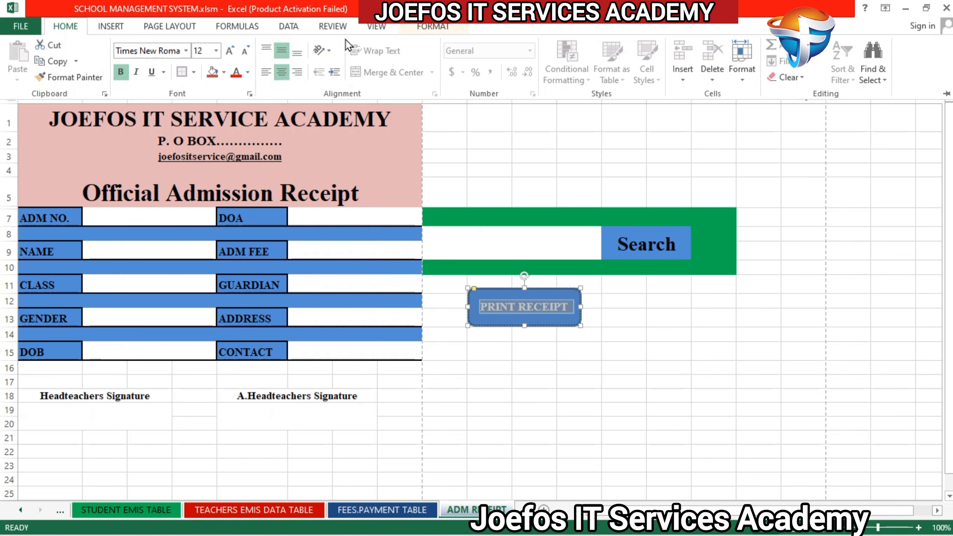
Step: Apply the glossy red preset from the last row of shape styles to the PRINT RECEIPT button
click(436, 27)
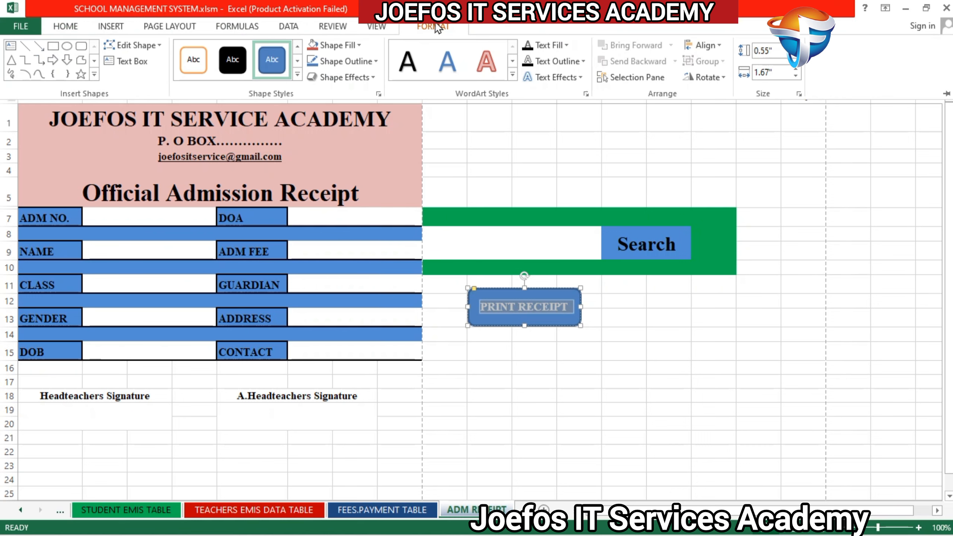
click(297, 75)
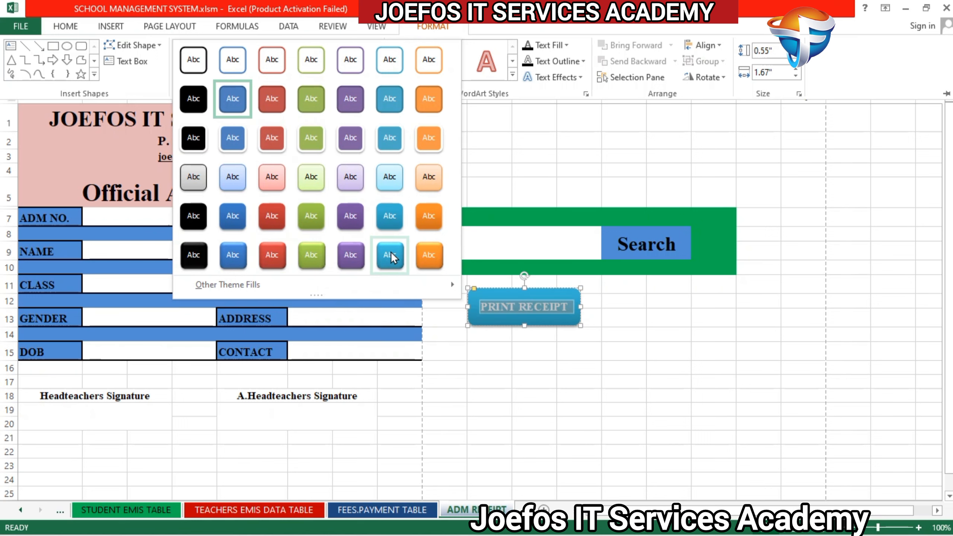
click(282, 253)
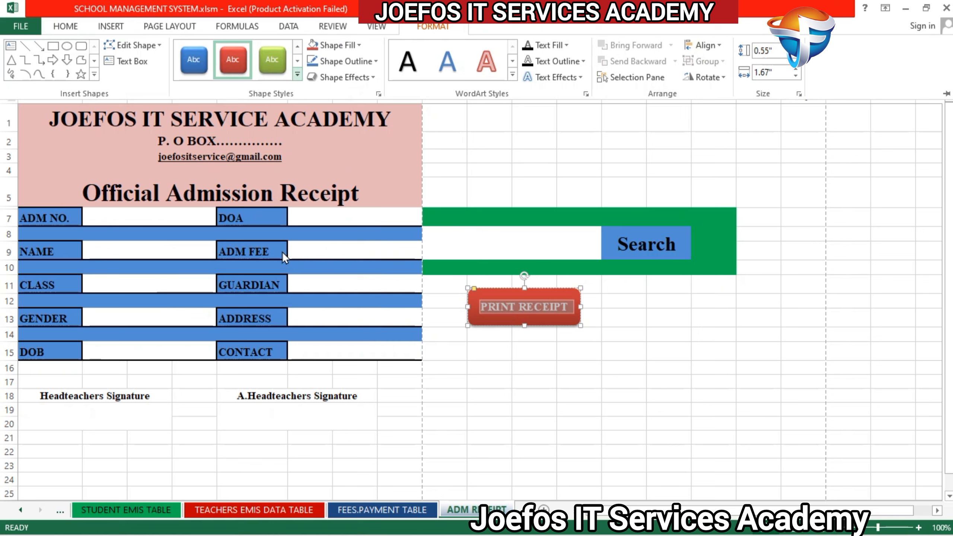
click(579, 349)
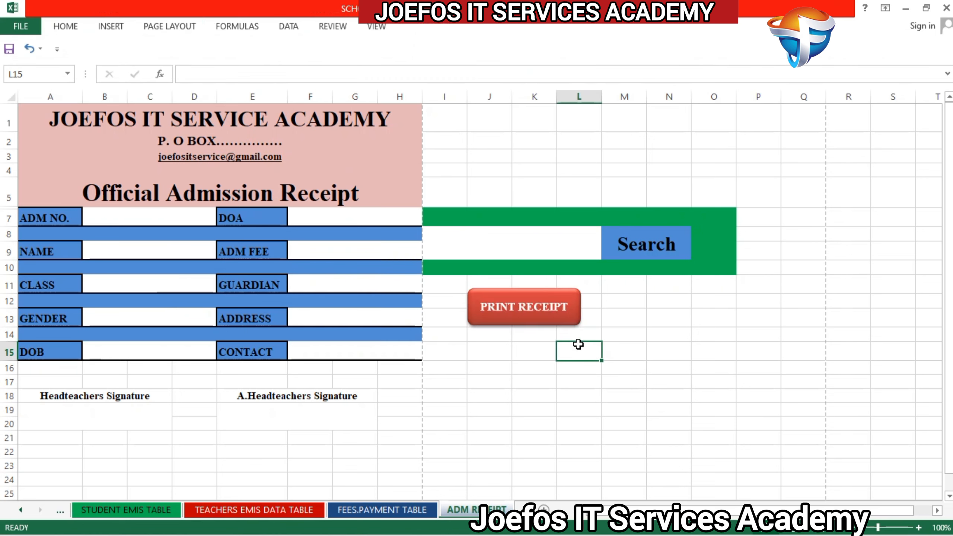
click(569, 311)
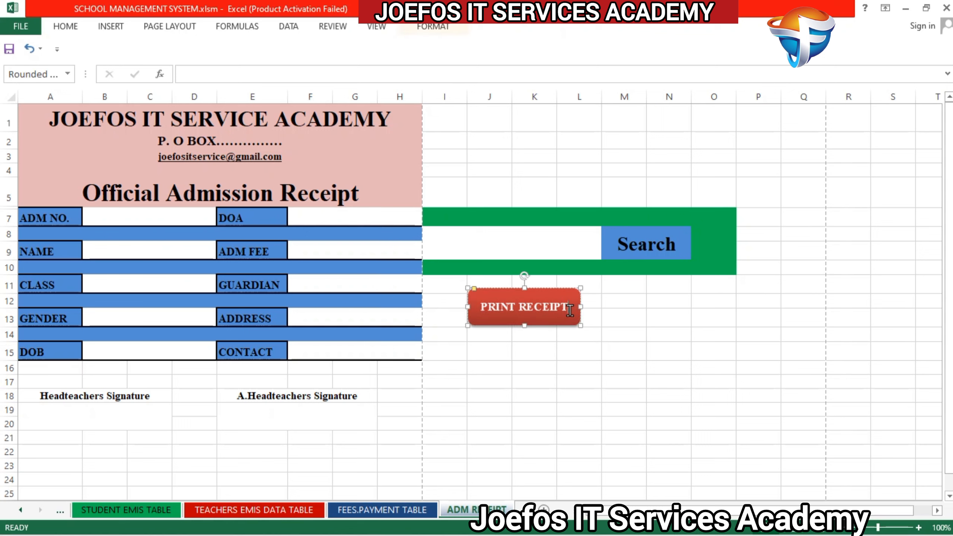
click(598, 311)
click(556, 311)
click(615, 312)
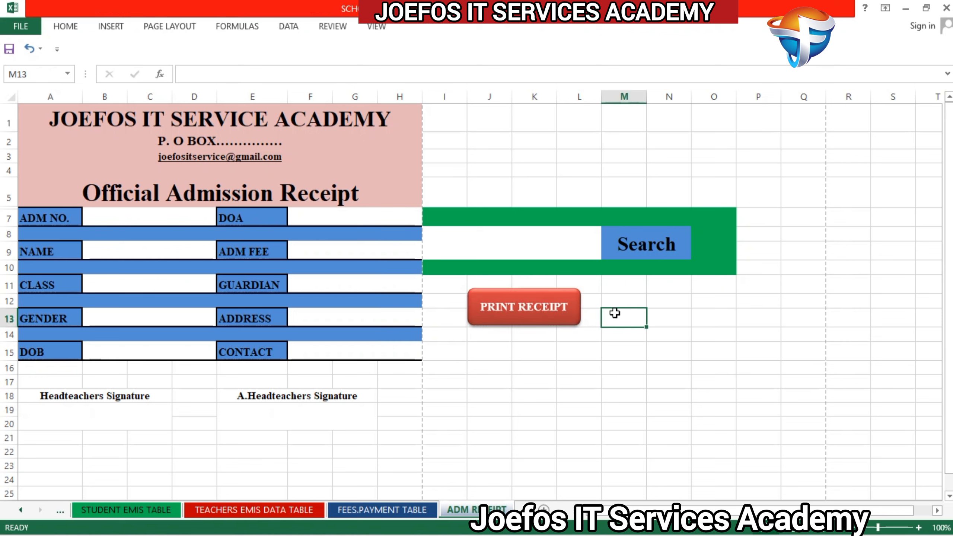
click(544, 311)
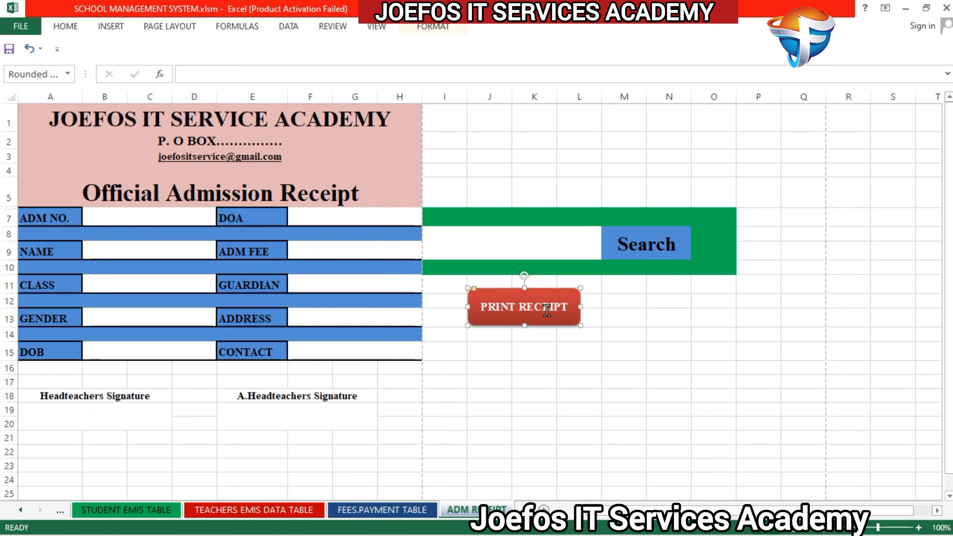
Step: Duplicate the PRINT RECEIPT button and place the copy level with it, beneath the Search cell
click(613, 311)
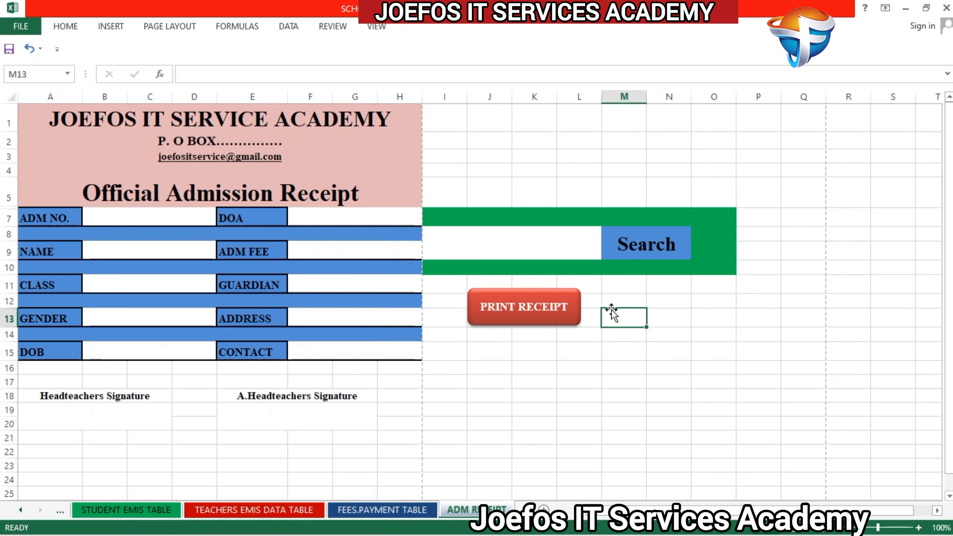
key(ctrl+v)
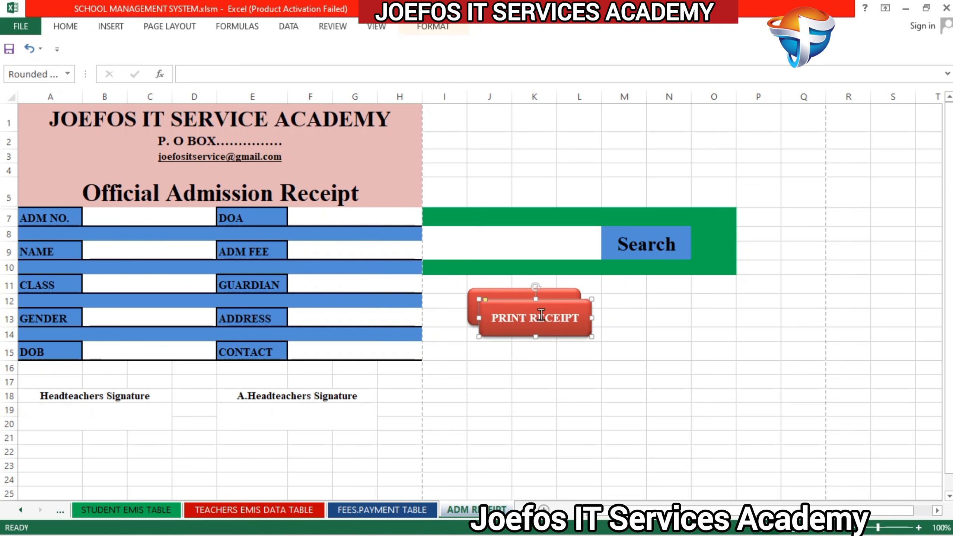
drag(554, 304, 685, 292)
Step: Replace the text of the copied button with HOME in capital letters
click(696, 307)
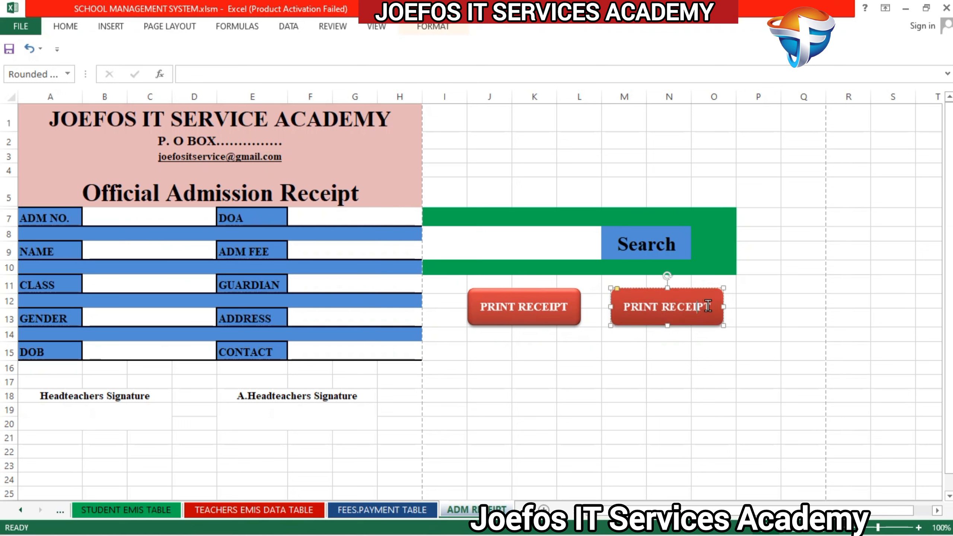
key(BackSpace)
key(BackSpace)
key(BackSpace)
key(BackSpace)
key(BackSpace)
key(BackSpace)
key(BackSpace)
key(BackSpace)
key(BackSpace)
key(BackSpace)
key(BackSpace)
key(BackSpace)
key(BackSpace)
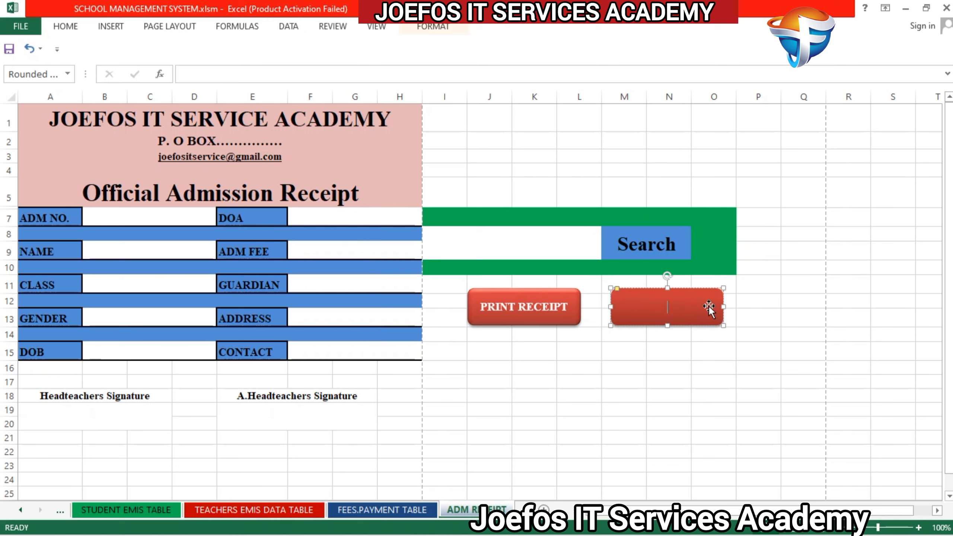
text(home)
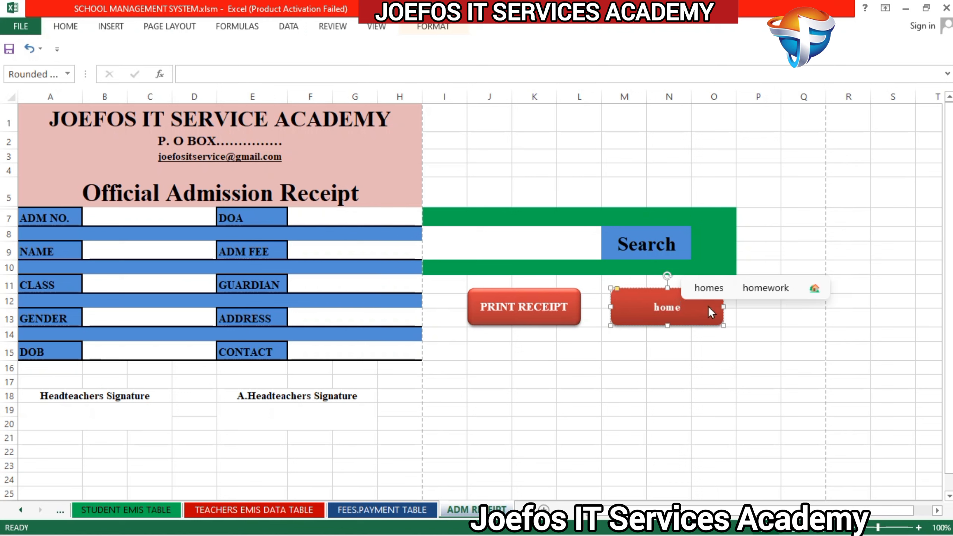
key(BackSpace)
key(BackSpace)
key(BackSpace)
key(BackSpace)
text(HOME)
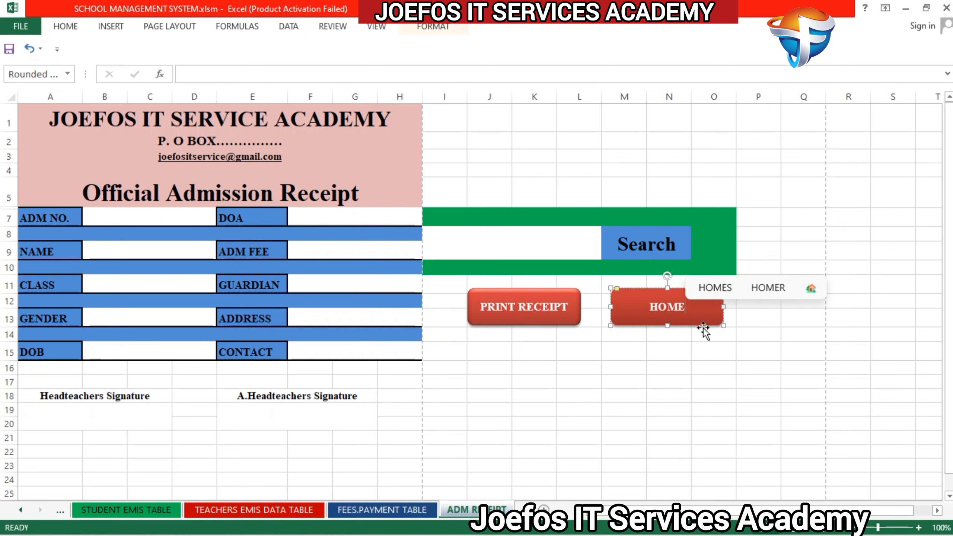
Step: Change the fill of the HOME button to the blue theme color from the first row
click(572, 310)
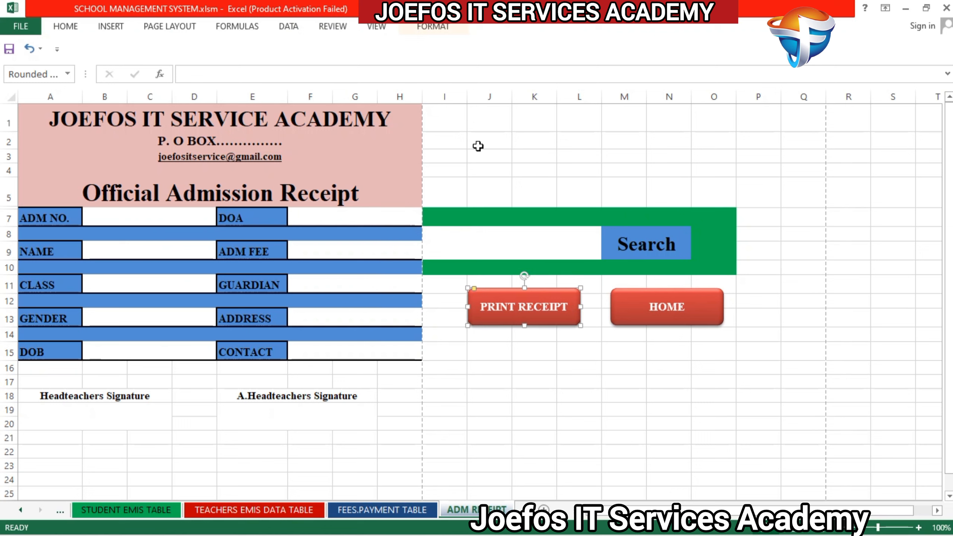
click(626, 314)
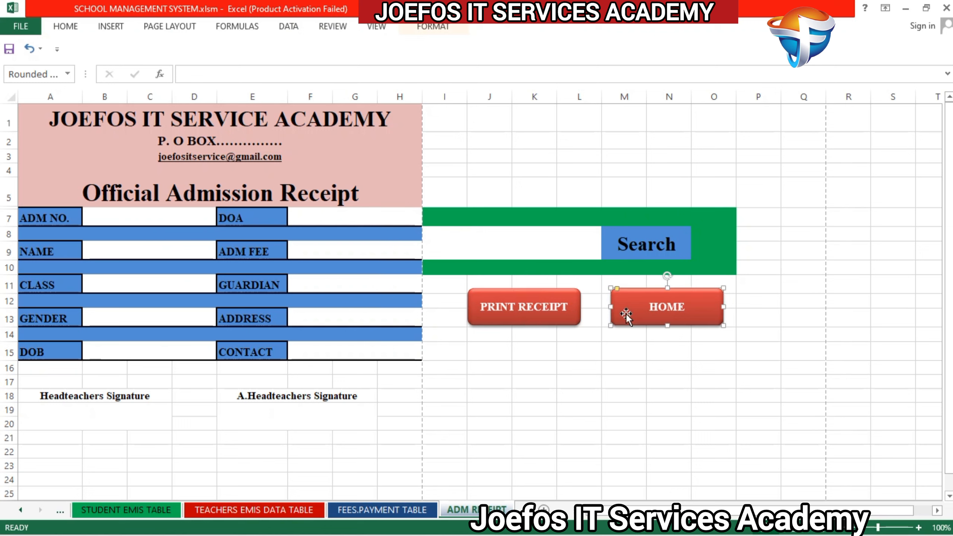
click(418, 29)
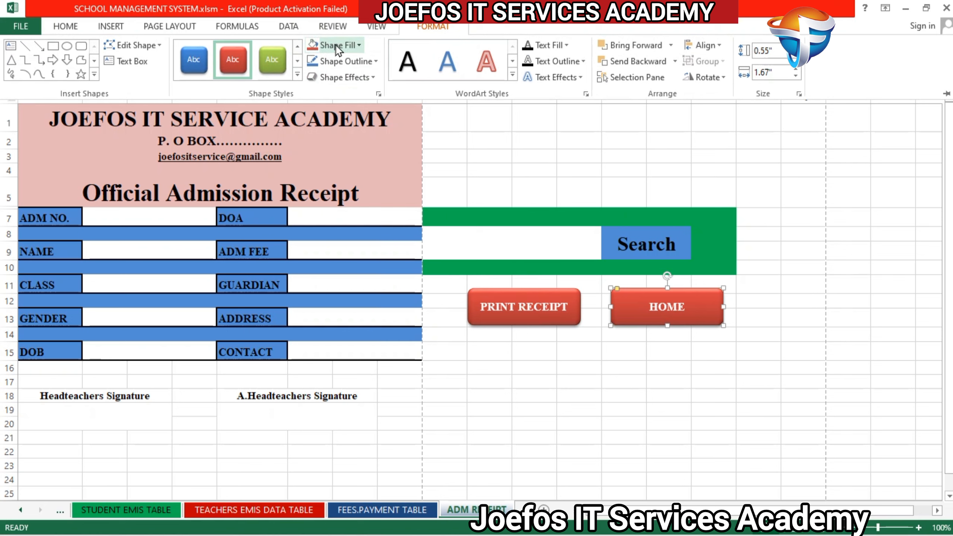
click(359, 45)
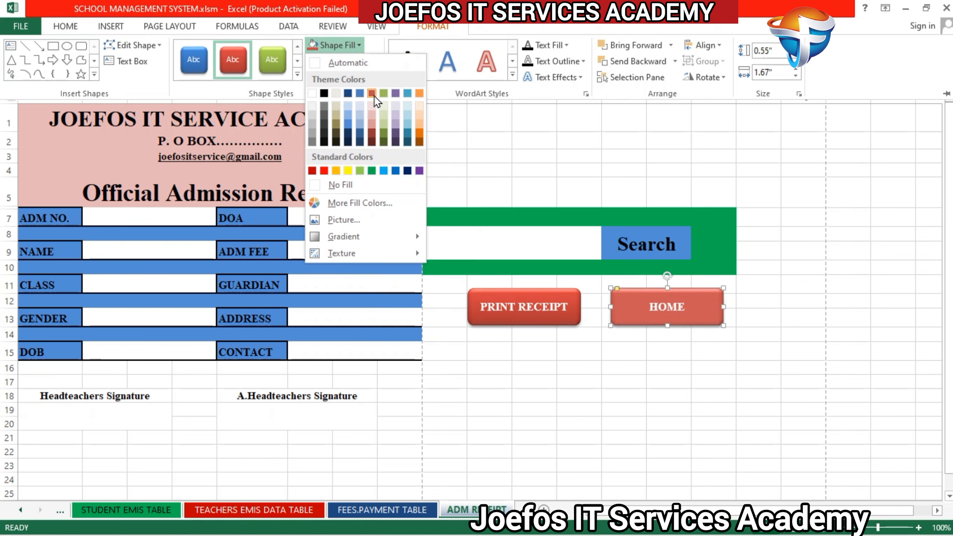
click(361, 96)
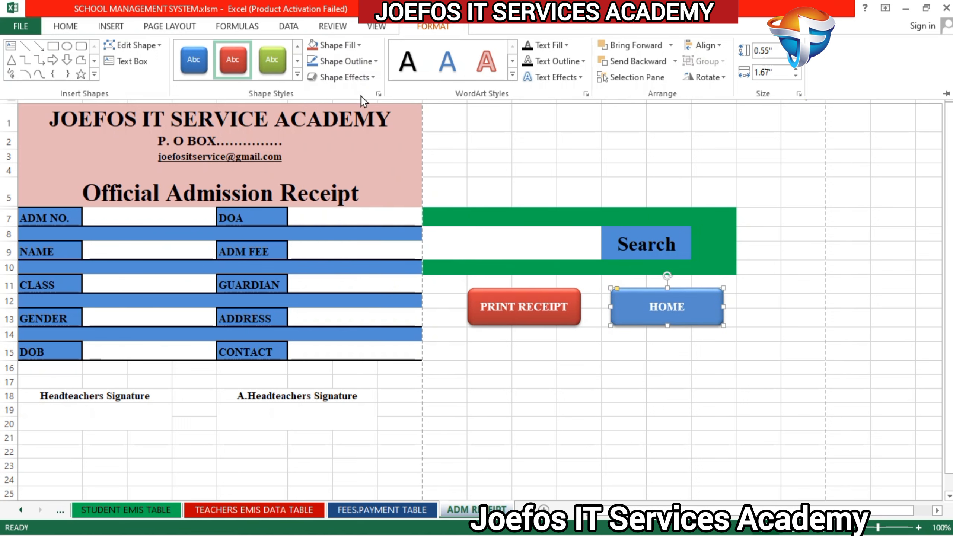
click(648, 390)
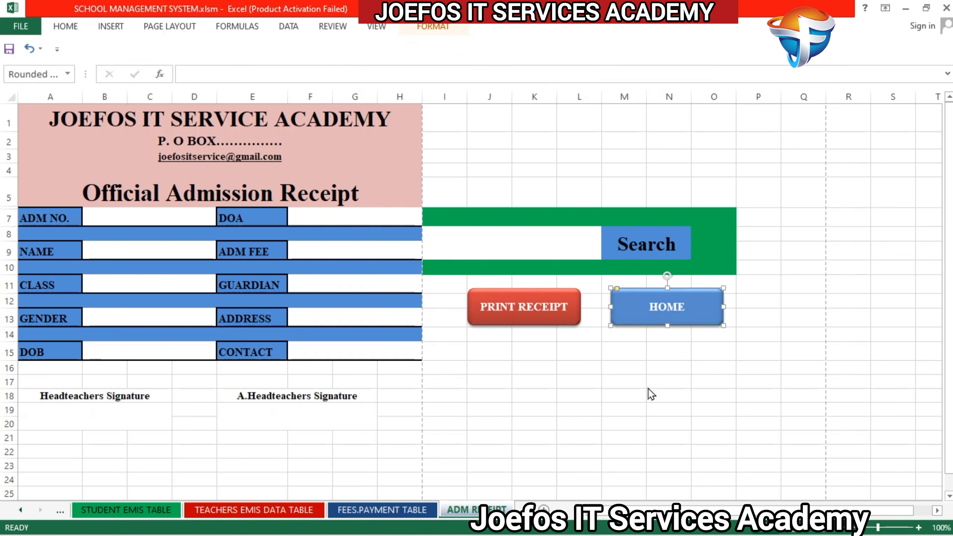
Step: Hyperlink the HOME button to cell A1 of the HOME sheet in this workbook
right_click(657, 314)
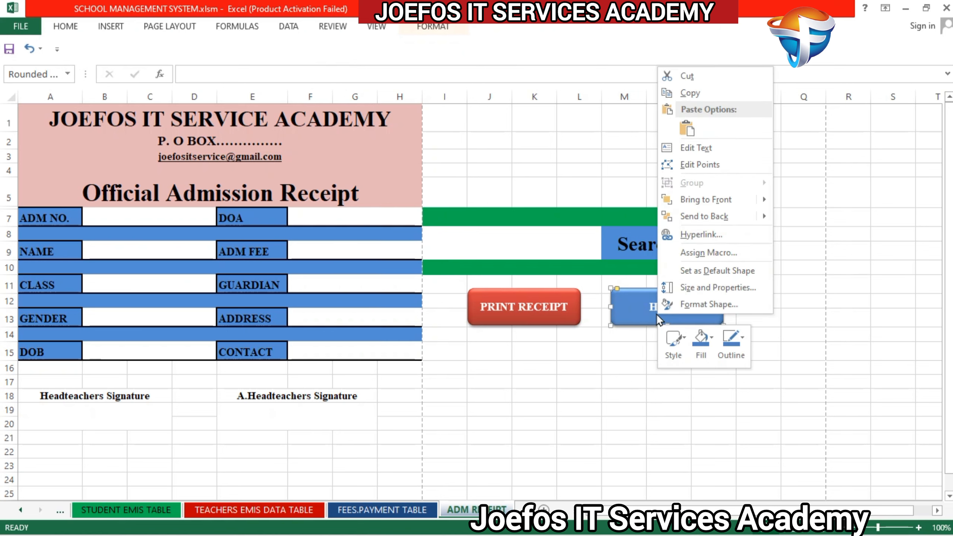
click(697, 413)
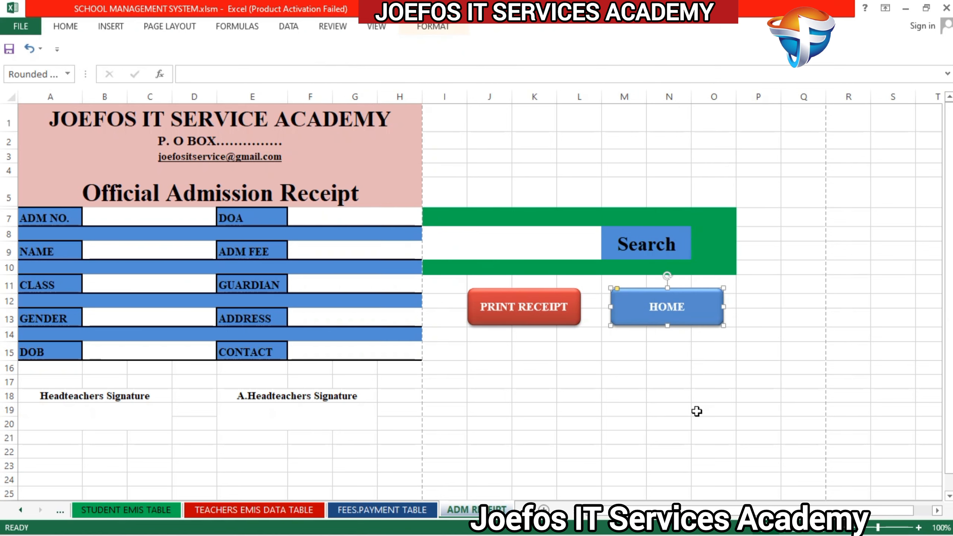
right_click(694, 321)
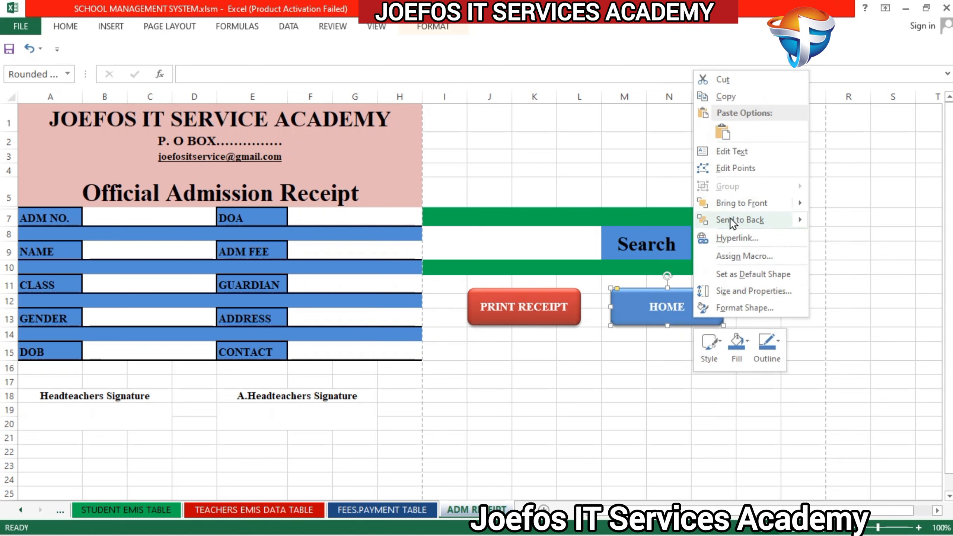
click(738, 239)
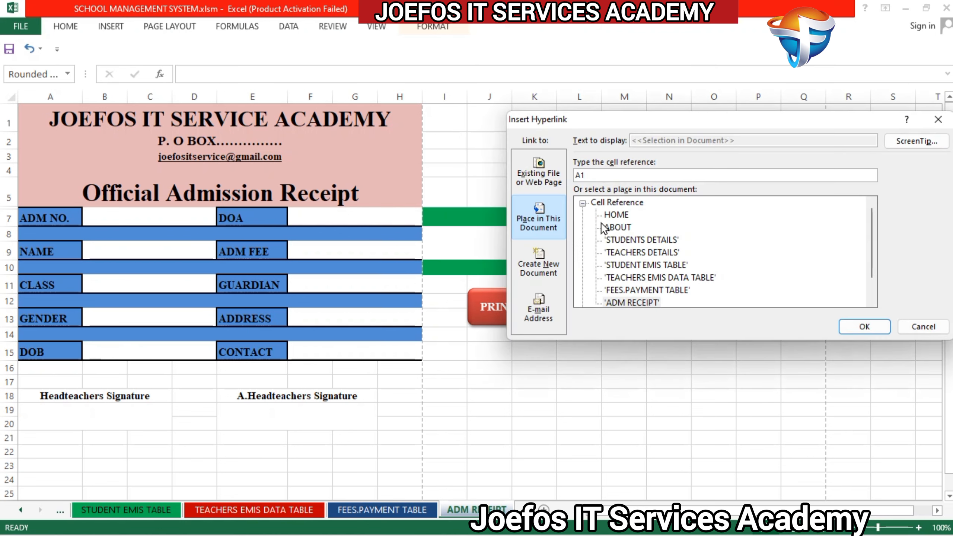
click(617, 215)
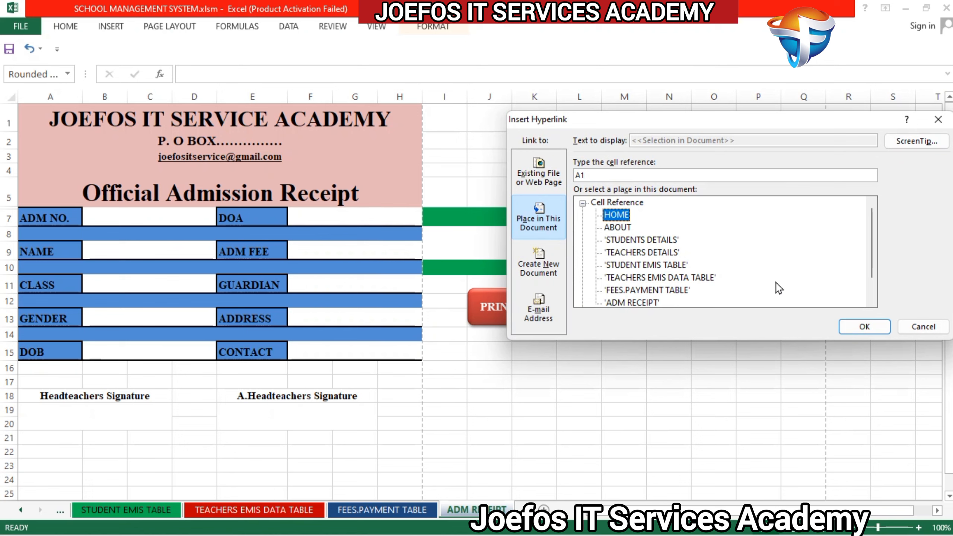
click(863, 327)
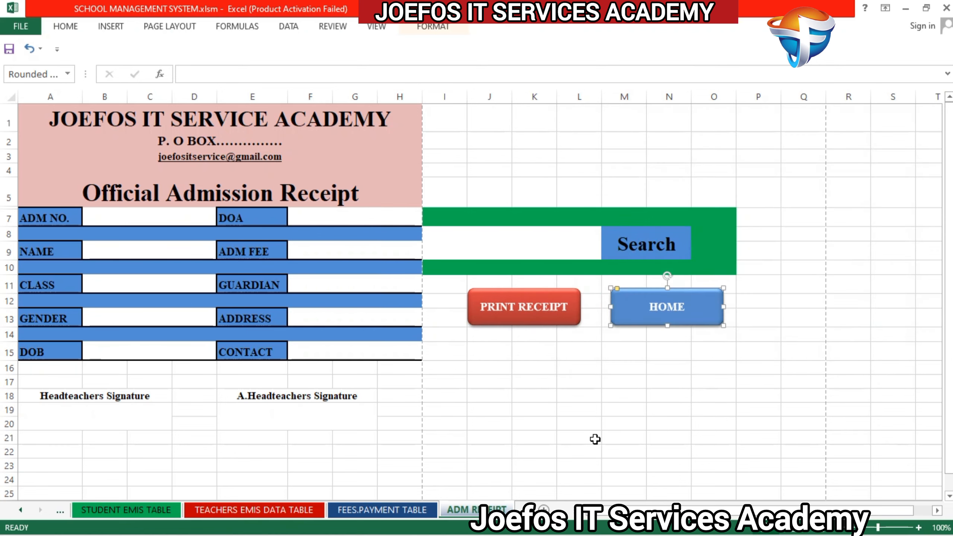
click(579, 438)
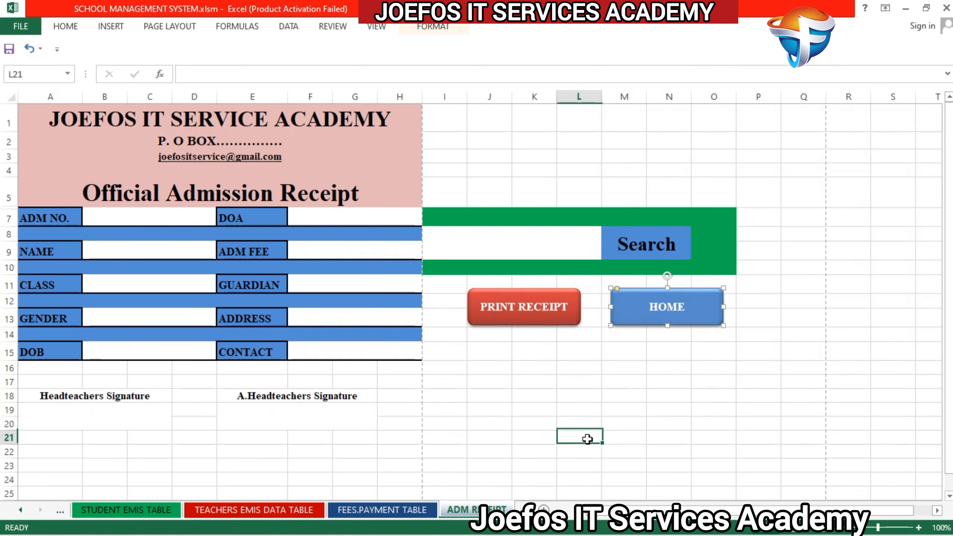
Step: Test the HOME button's link, and return to the ADM RECEIPT sheet
click(654, 305)
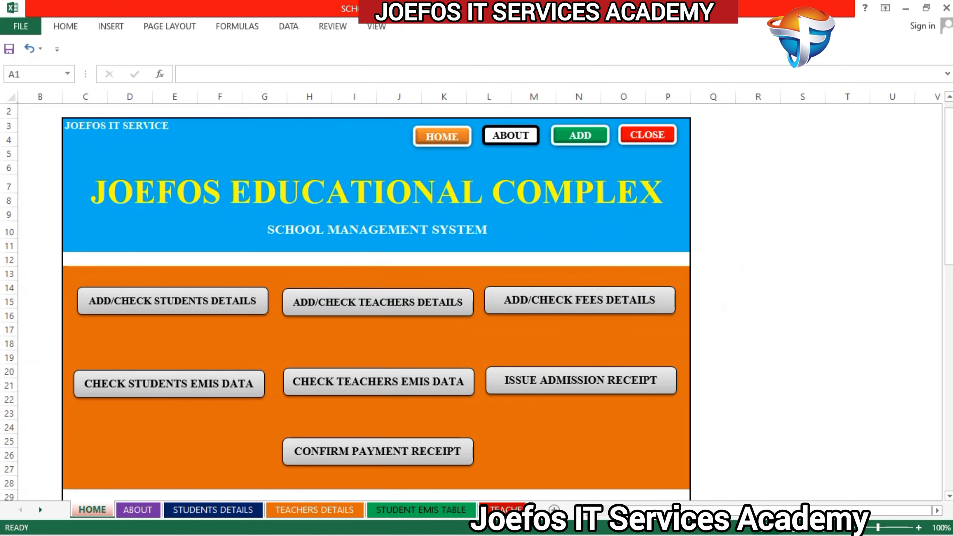
click(503, 510)
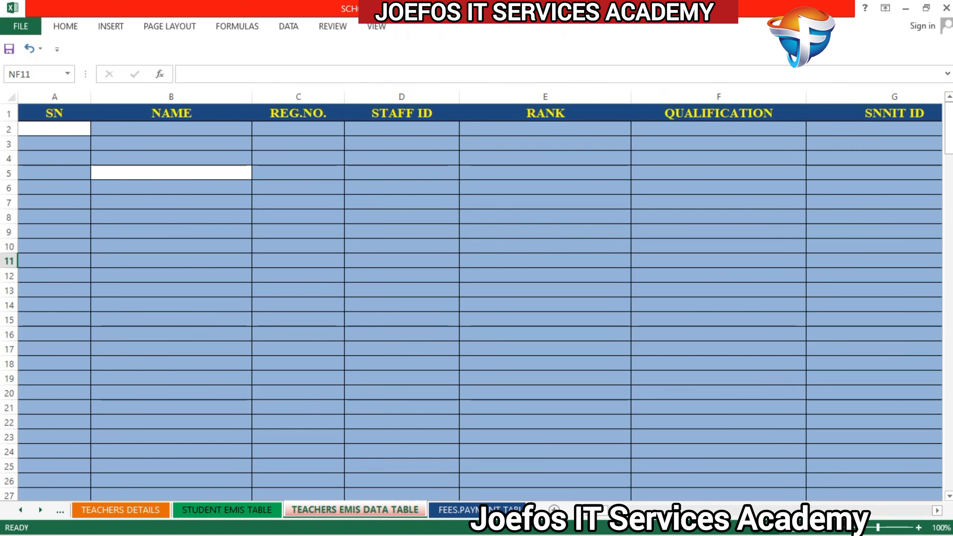
click(496, 510)
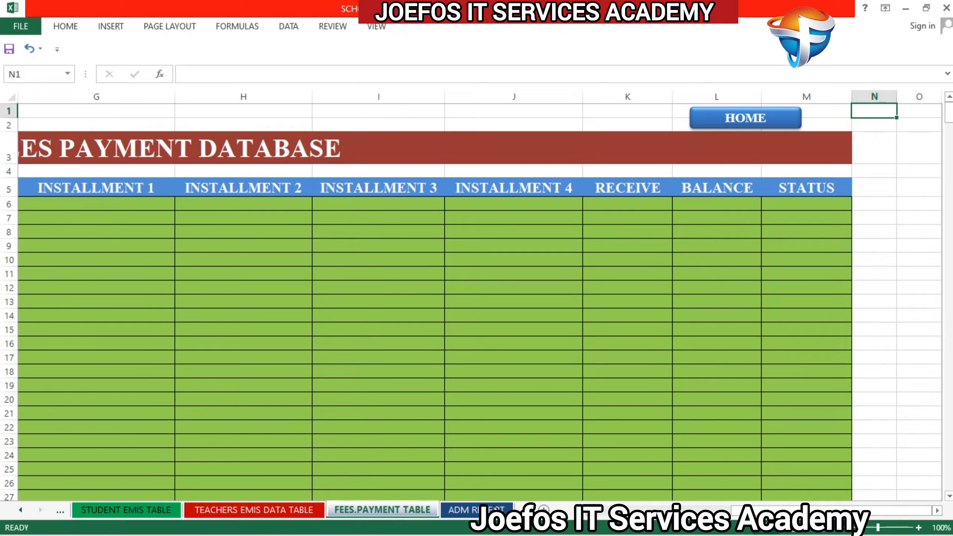
click(496, 510)
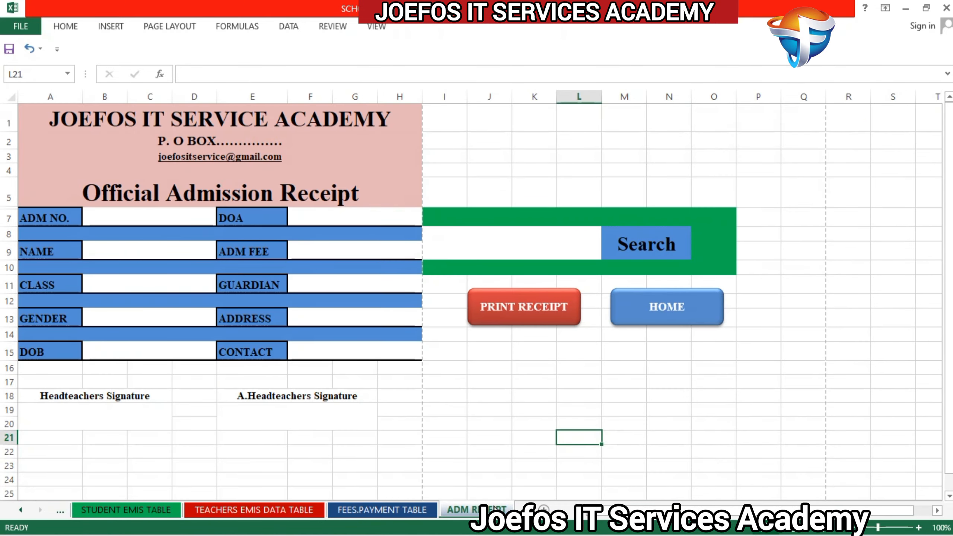